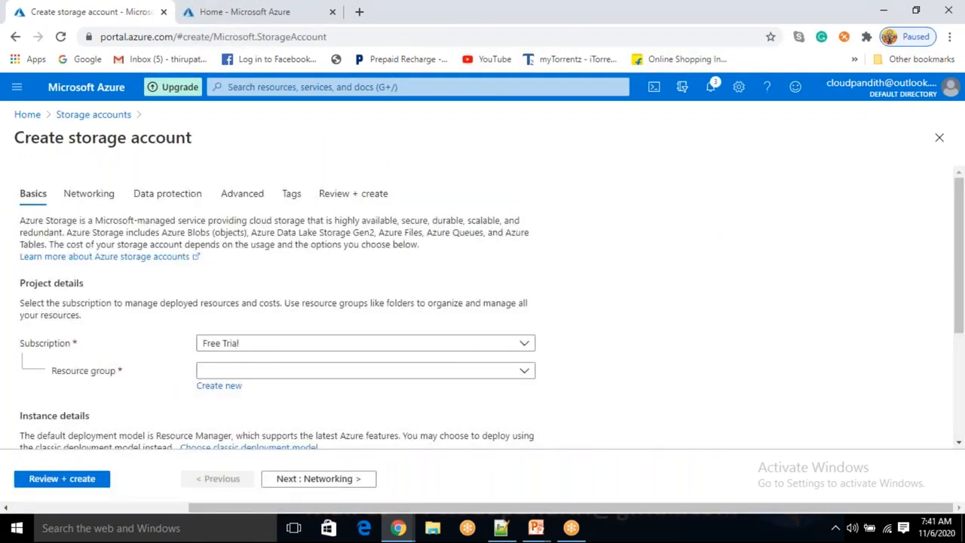
# Step: Create a new resource group named cloudpandith-bi-master-program for the storage account
pyautogui.click(228, 389)
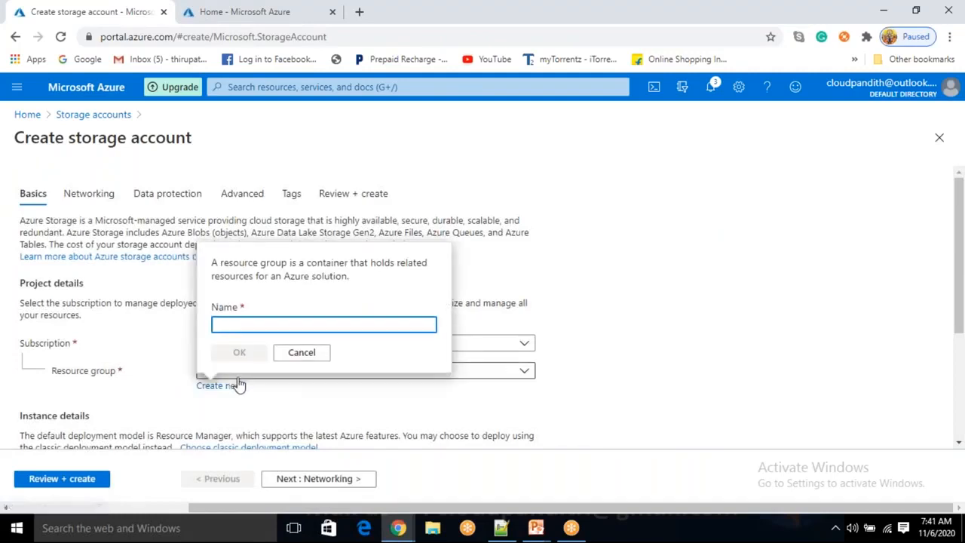
pyautogui.write('cloudpandi')
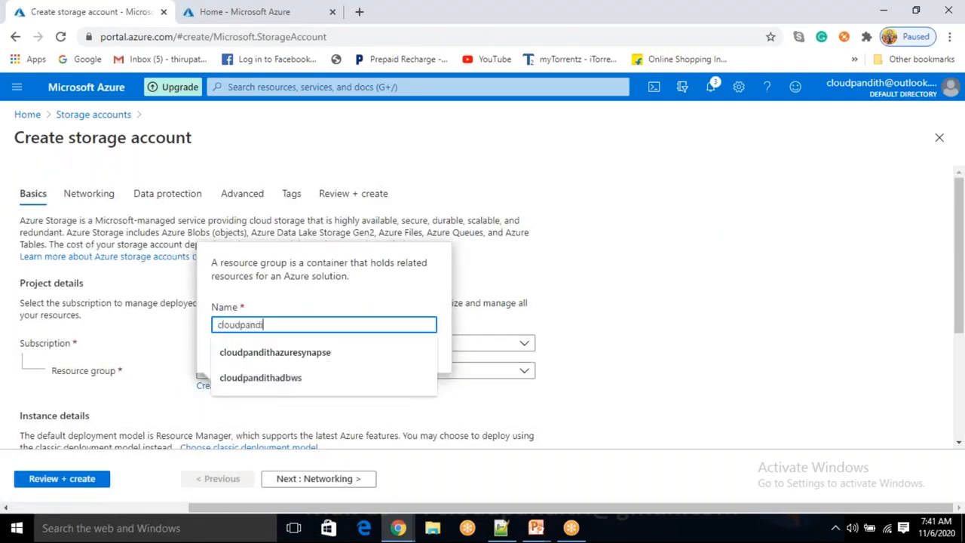
pyautogui.write('th-b')
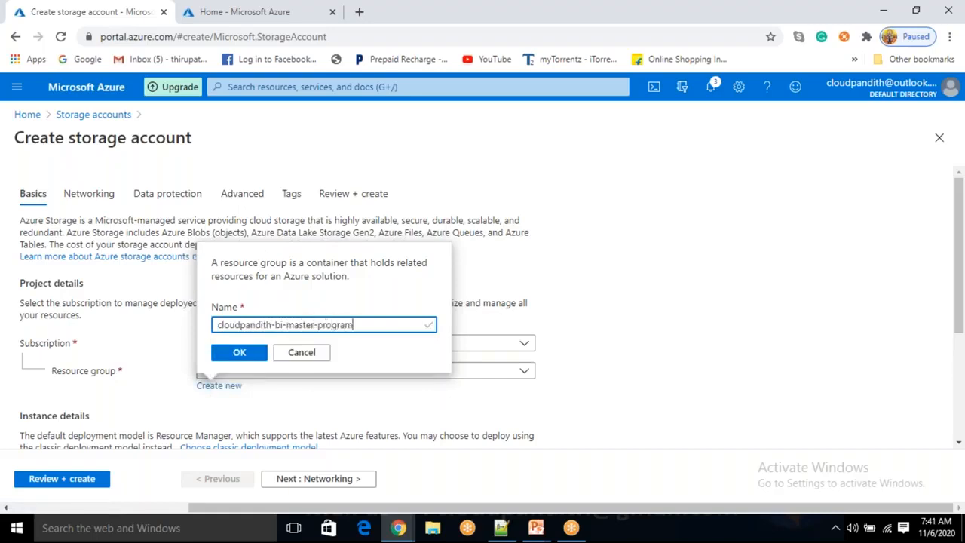
pyautogui.write('i-master-program')
pyautogui.click(252, 355)
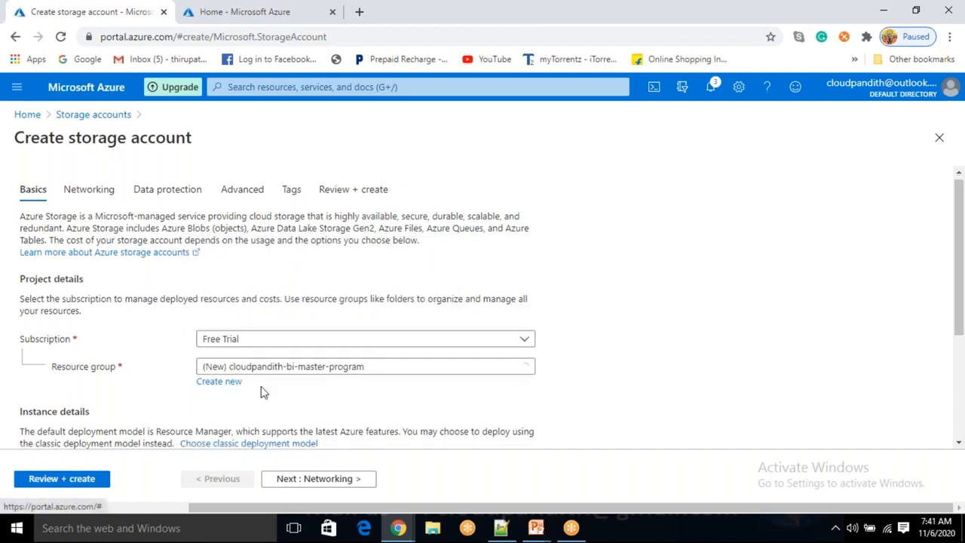
# Step: Name the storage account cloudpandithcust
pyautogui.scroll(-1, 221, 431)
pyautogui.click(226, 417)
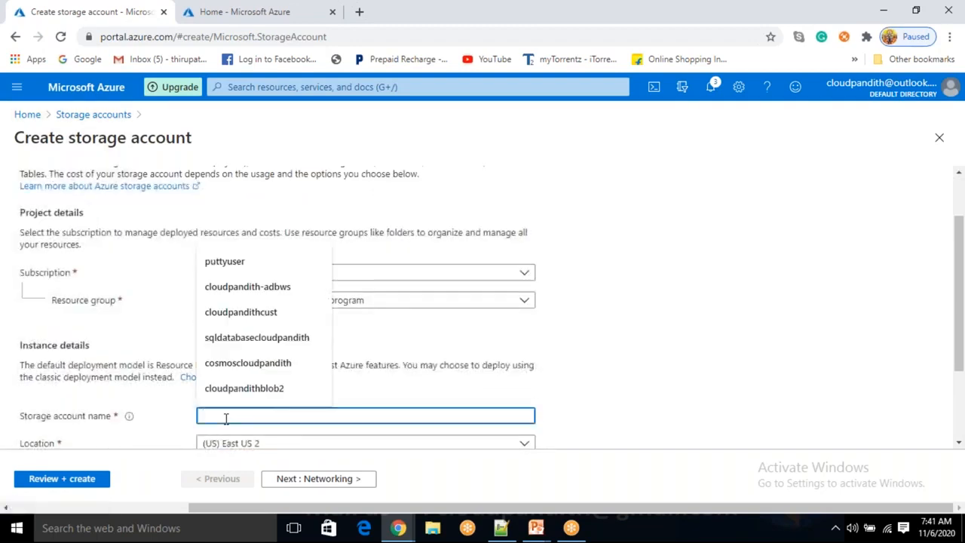
pyautogui.write('l')
pyautogui.write('c')
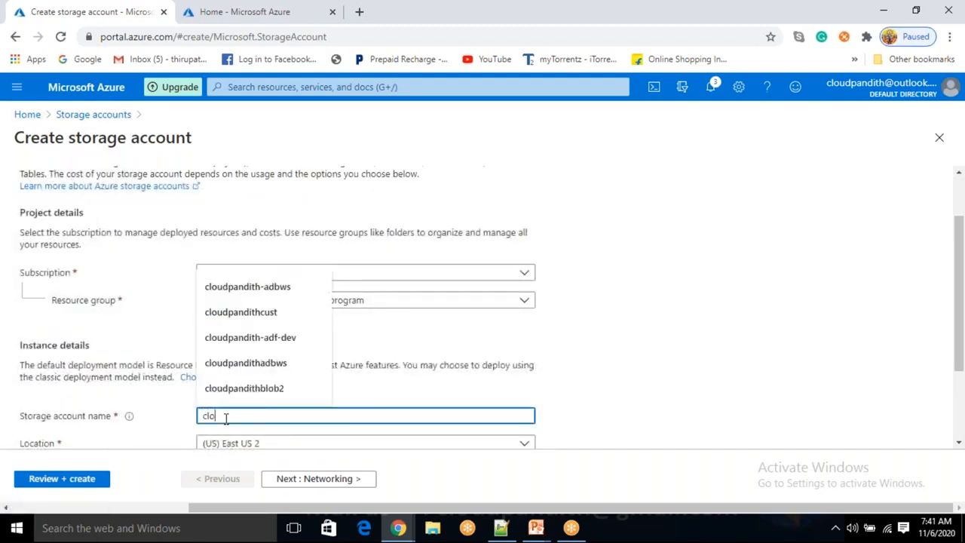
pyautogui.write('oudpandithcust')
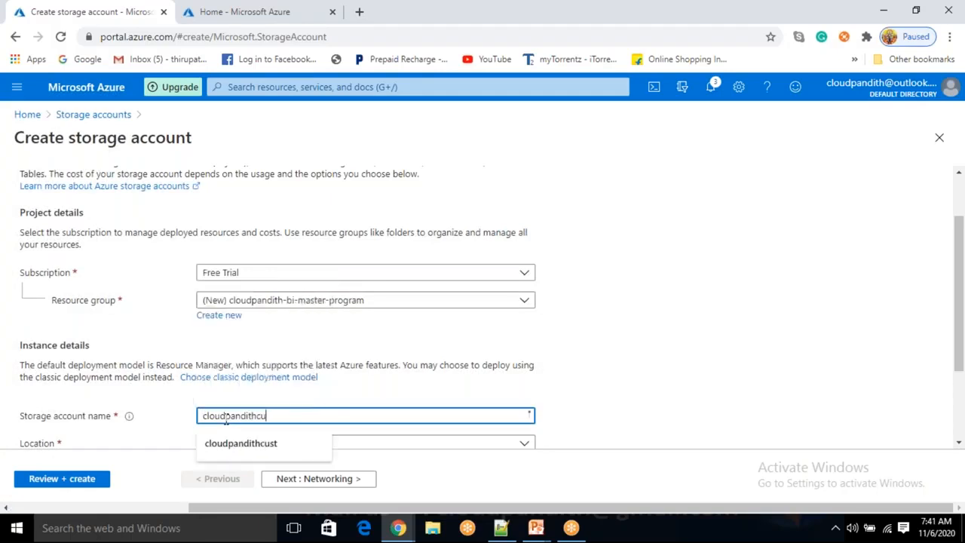
pyautogui.press('BackSpace')
pyautogui.press('BackSpace')
pyautogui.press('BackSpace')
# Step: Check the account kind and replication options, keep the defaults, and submit the storage account for creation
pyautogui.scroll(-2, 554, 367)
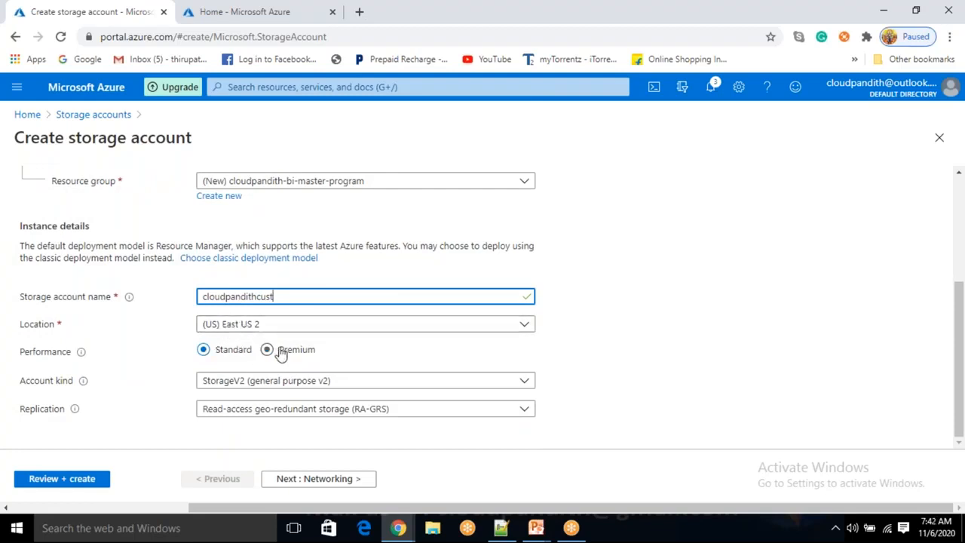
pyautogui.click(237, 386)
pyautogui.click(236, 386)
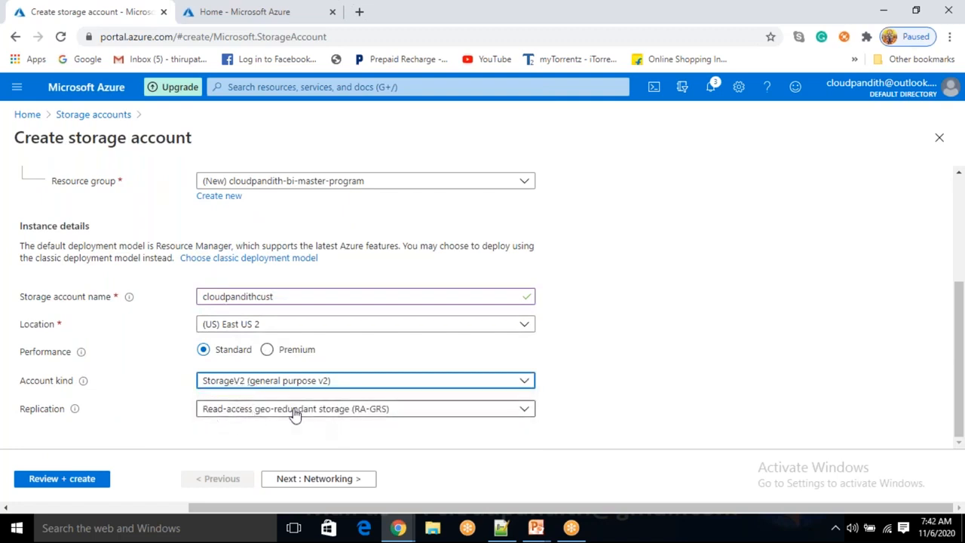
pyautogui.click(39, 406)
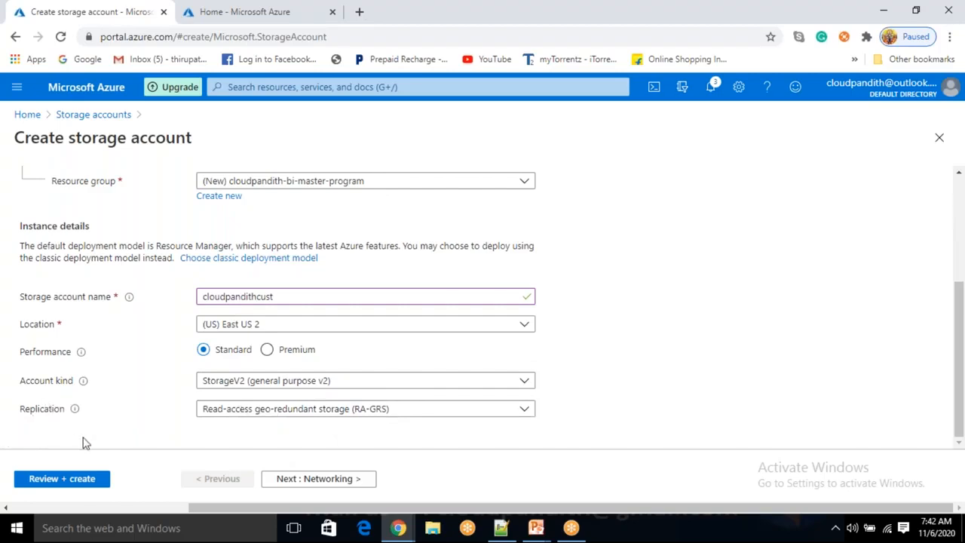
pyautogui.scroll(2, 178, 372)
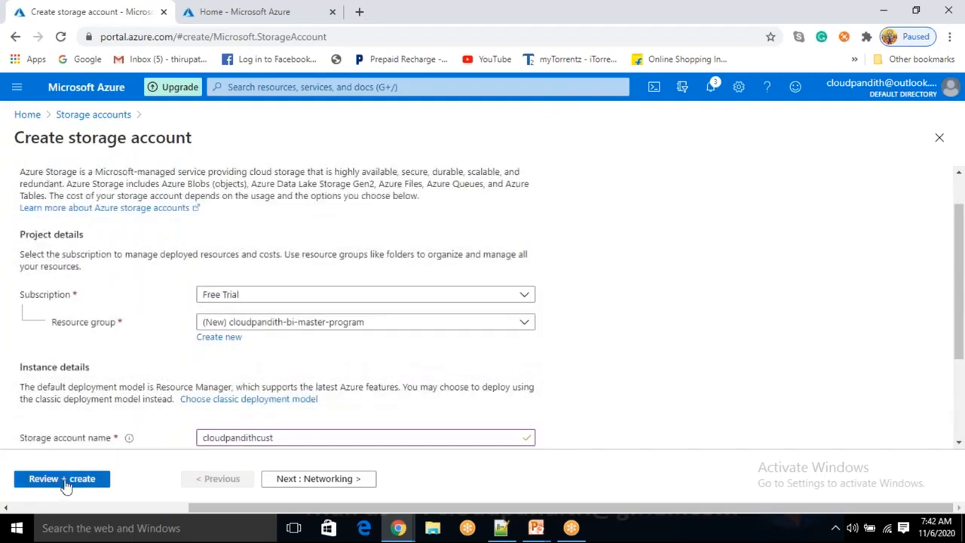
pyautogui.click(66, 480)
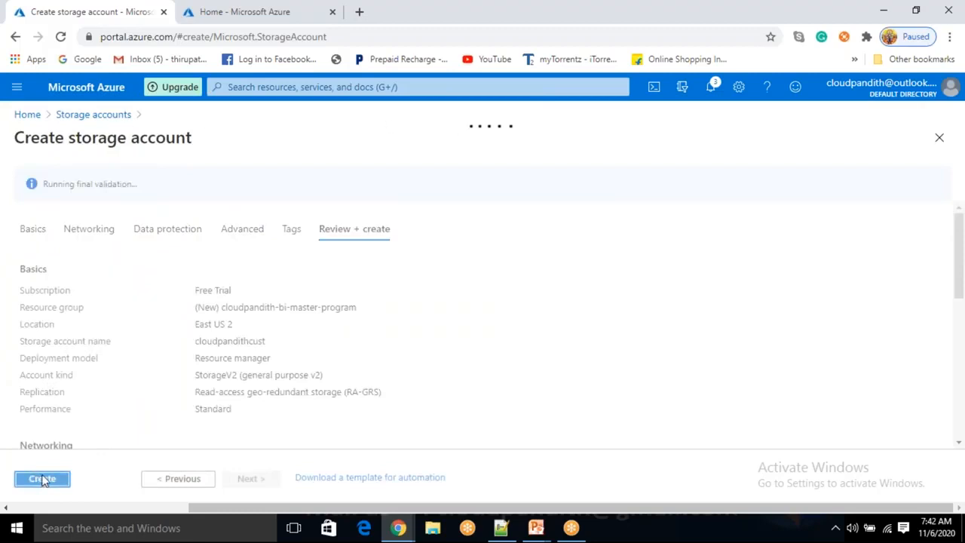
pyautogui.click(43, 479)
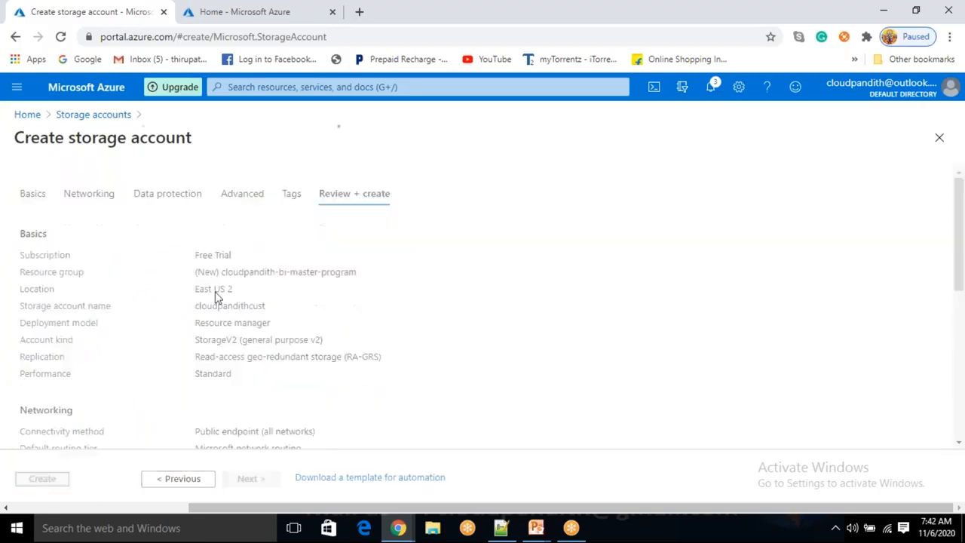
# Step: In the other portal tab, start a new data factory and assign it to the cloudpandith-bi-master-program resource group
pyautogui.click(243, 20)
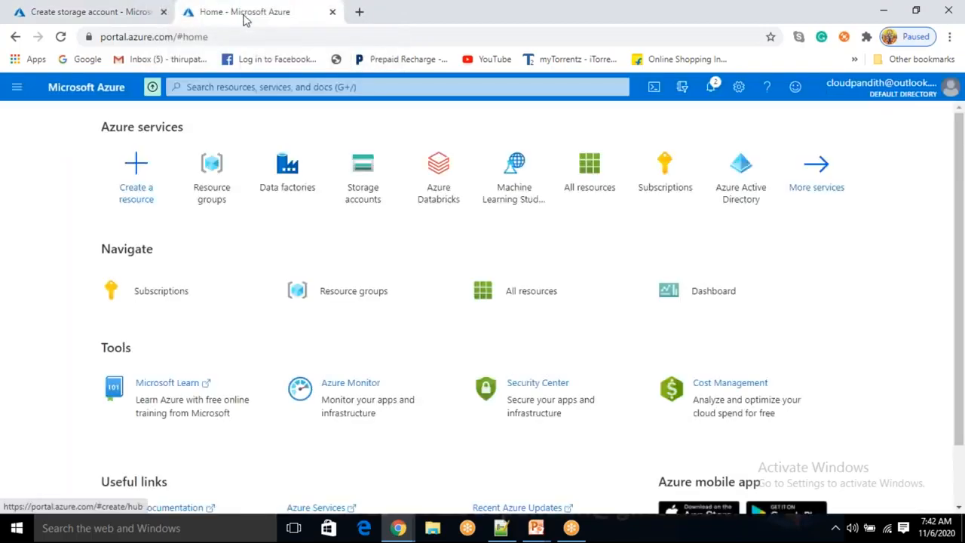
pyautogui.click(280, 175)
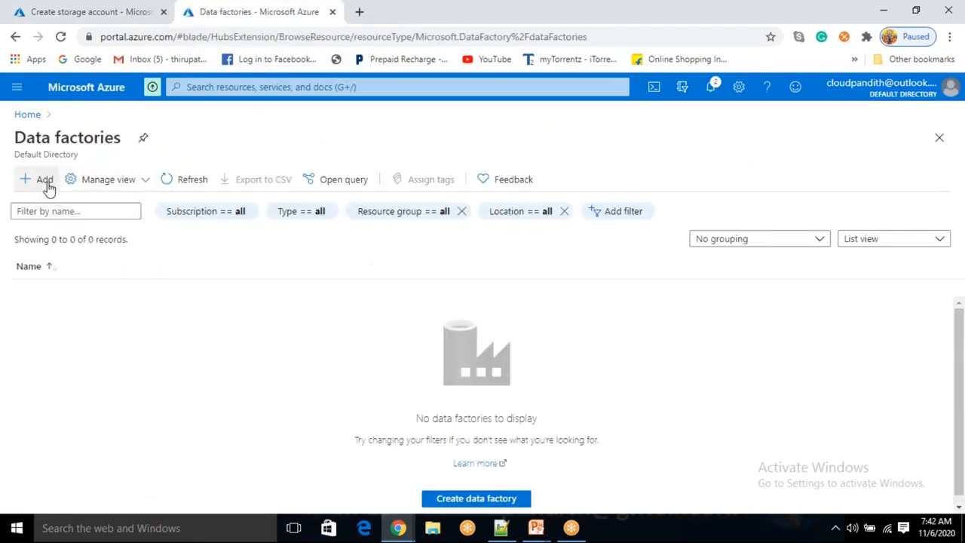
pyautogui.click(47, 182)
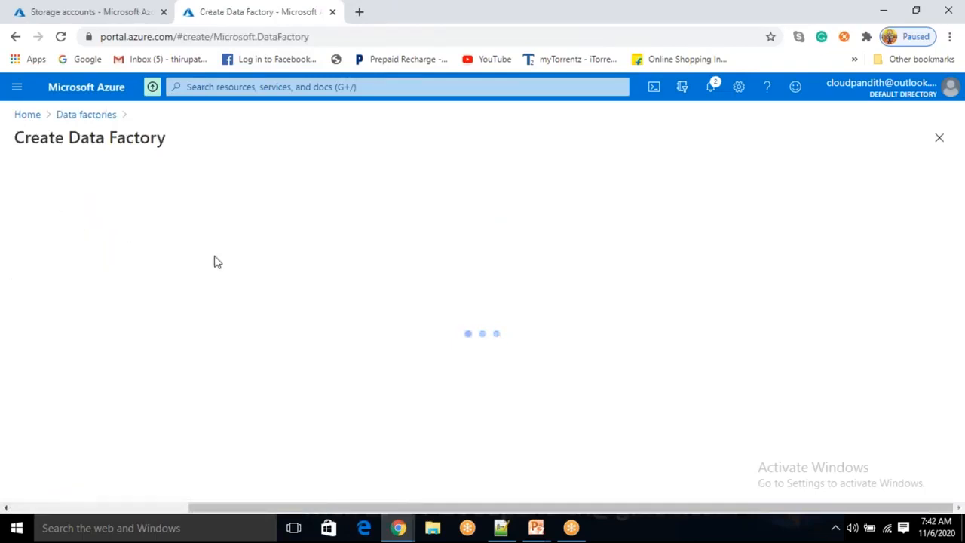
pyautogui.click(222, 310)
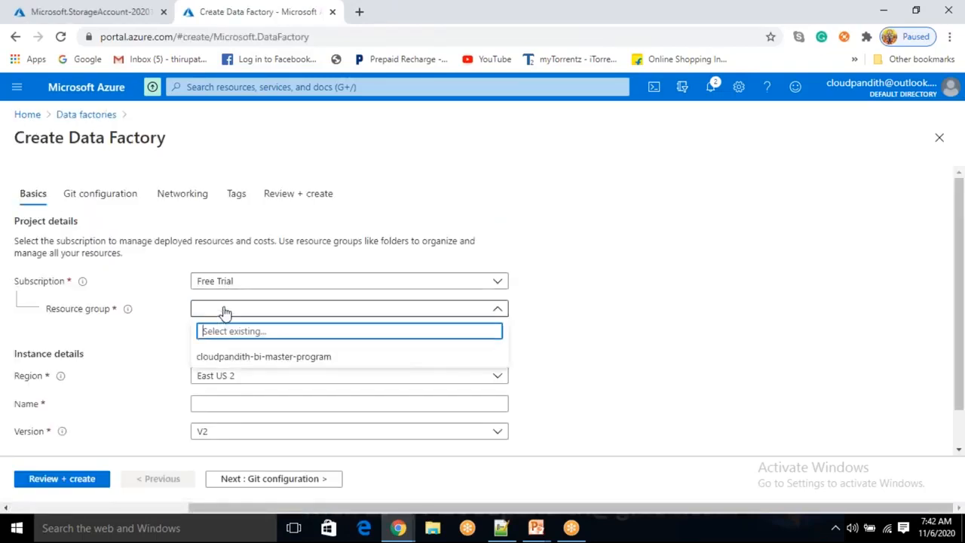
pyautogui.click(218, 358)
pyautogui.scroll(-2, 239, 383)
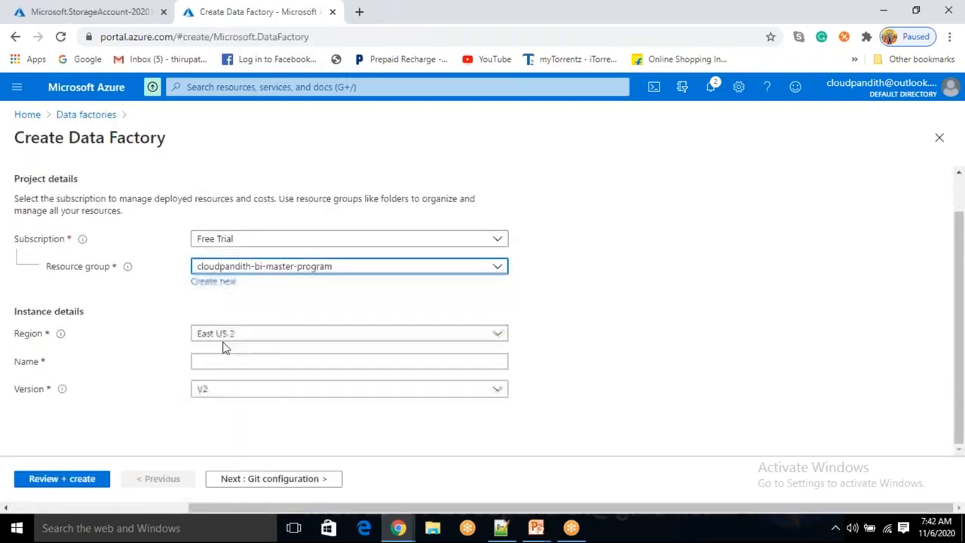
# Step: Name the data factory cloudpandithadfv2, keeping region East US 2 and version V2
pyautogui.click(219, 363)
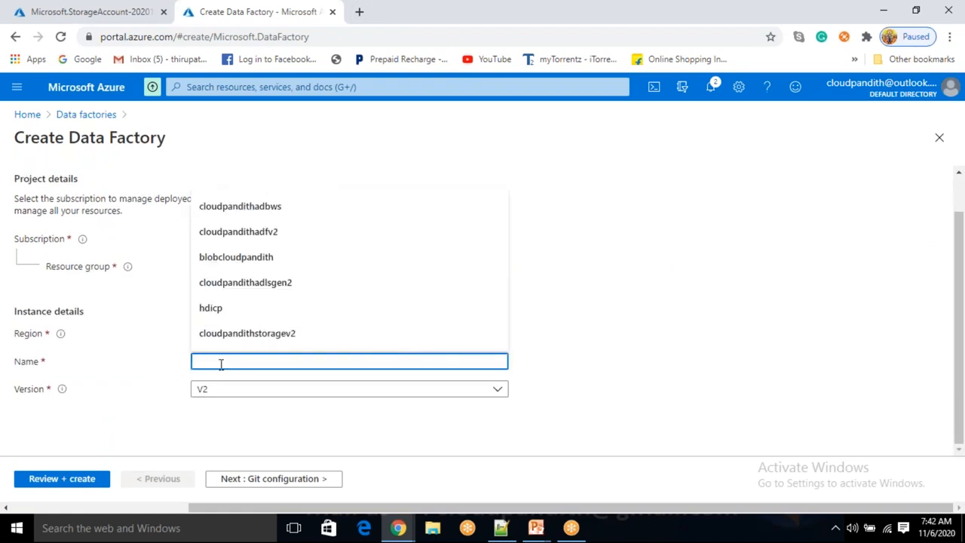
pyautogui.write('cloudpandithadf')
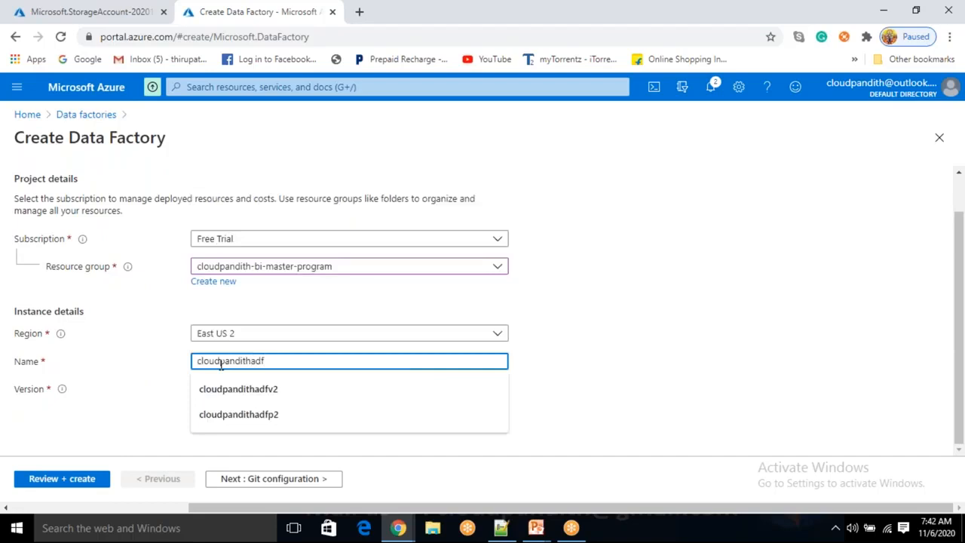
pyautogui.write('v2')
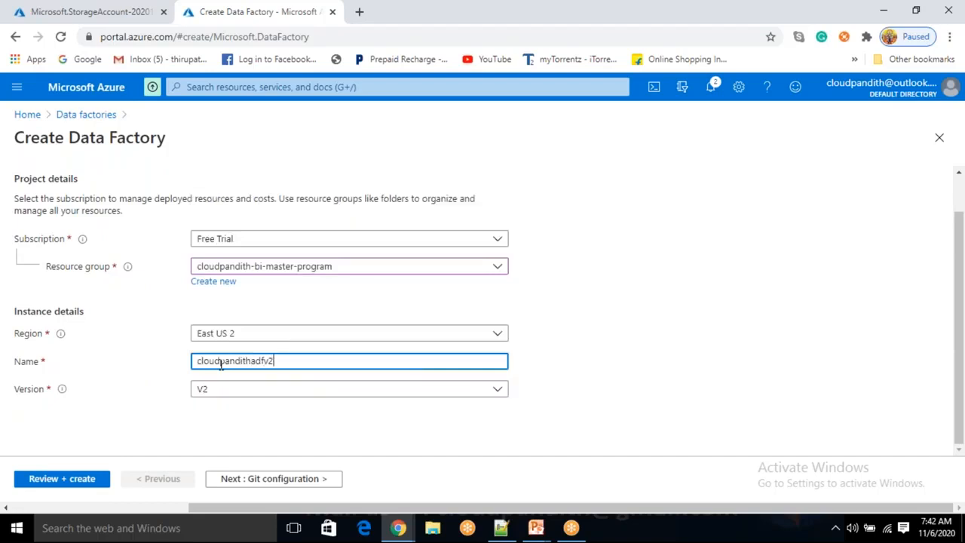
pyautogui.click(825, 381)
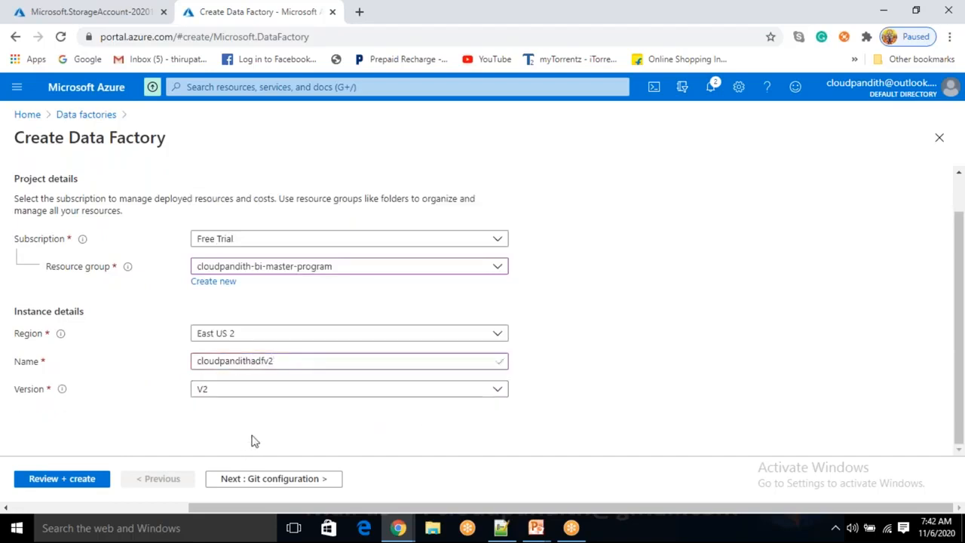
# Step: Enable Configure Git later for the data factory and keep the default networking settings with no tags
pyautogui.click(256, 482)
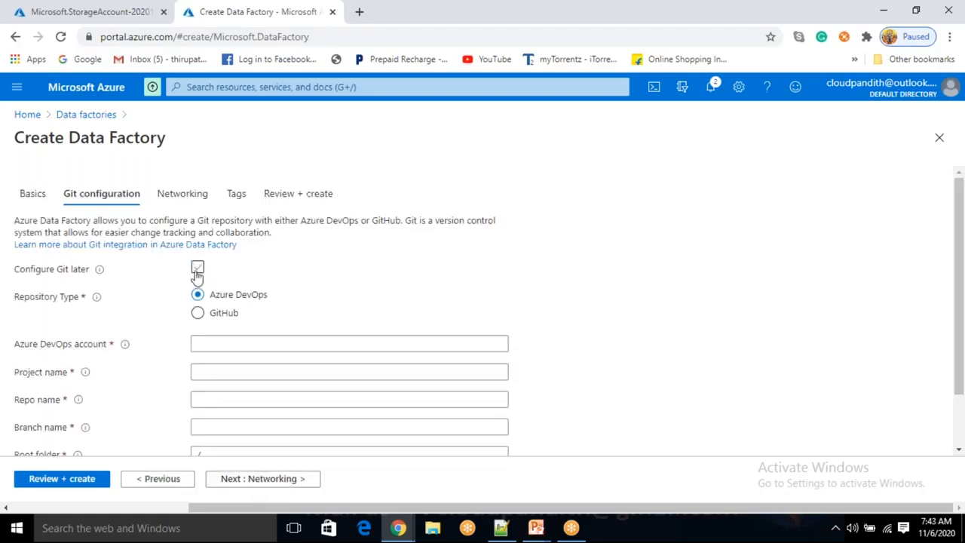
pyautogui.click(196, 271)
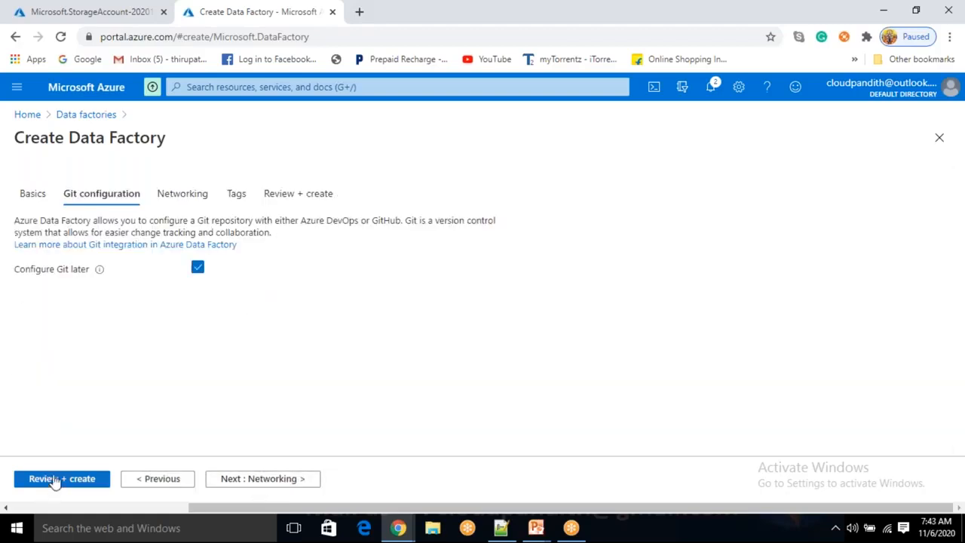
pyautogui.click(228, 480)
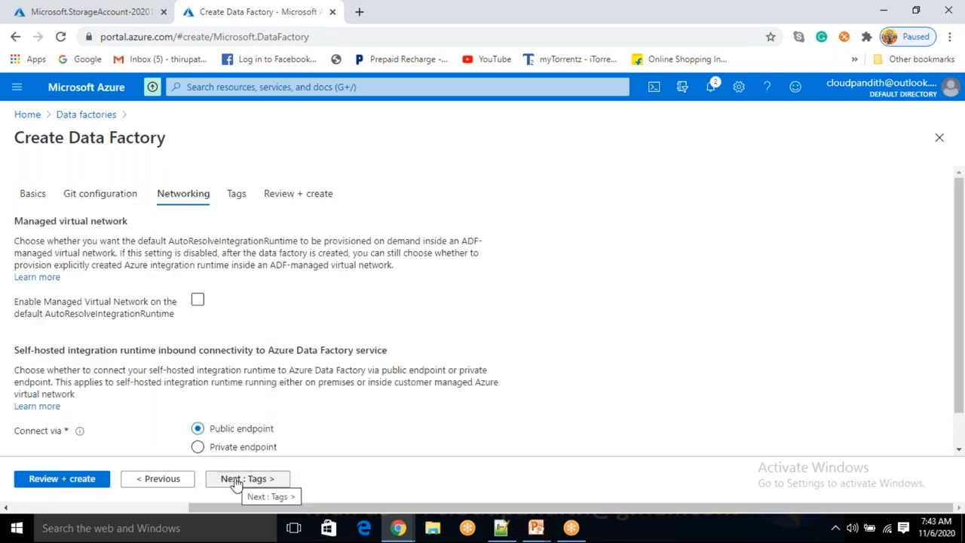
pyautogui.click(235, 481)
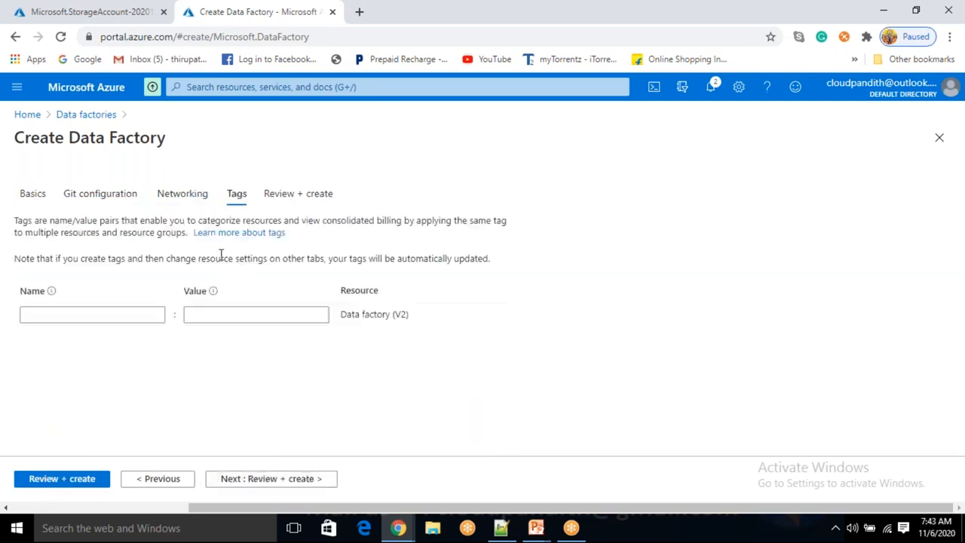
pyautogui.click(191, 316)
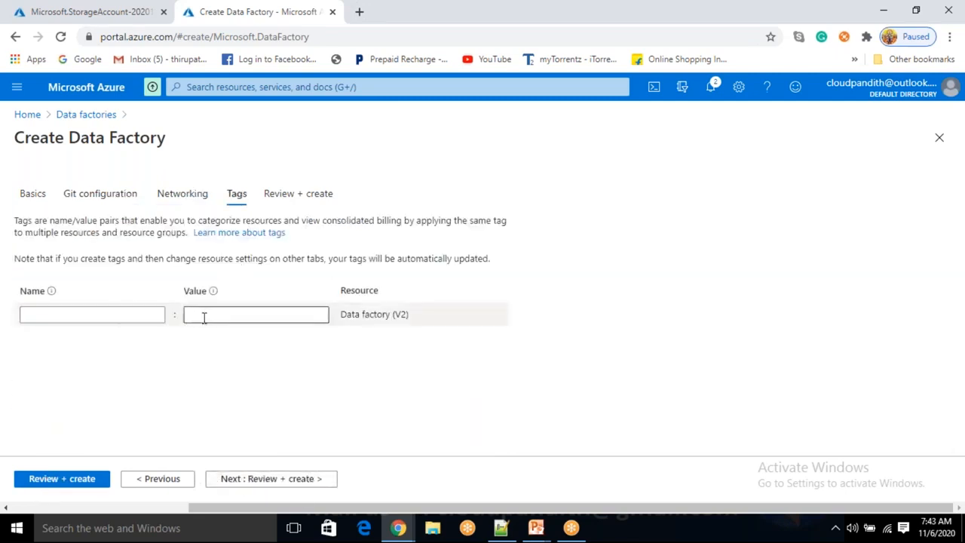
# Step: Run the final validation of the data factory settings and submit it for creation
pyautogui.click(272, 480)
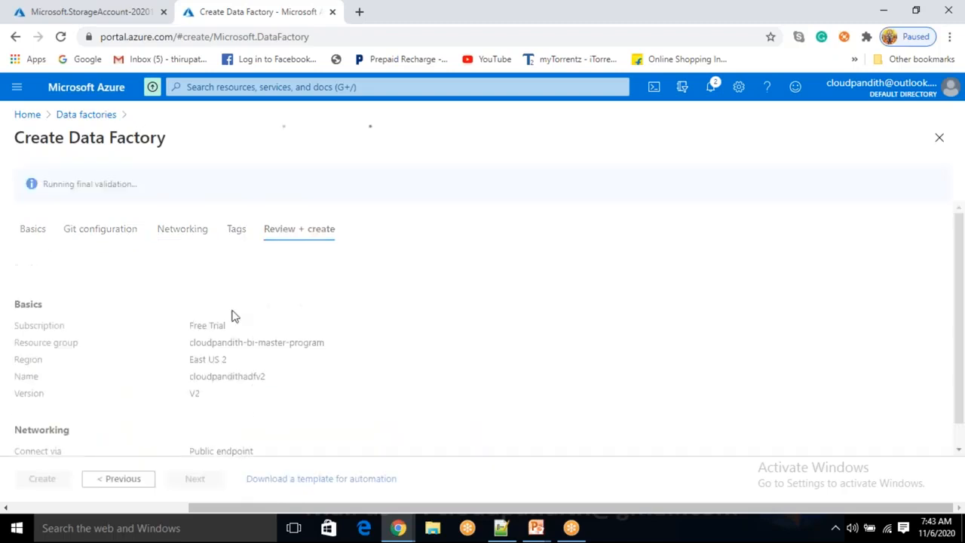
pyautogui.moveTo(72, 186); pyautogui.dragTo(133, 189)
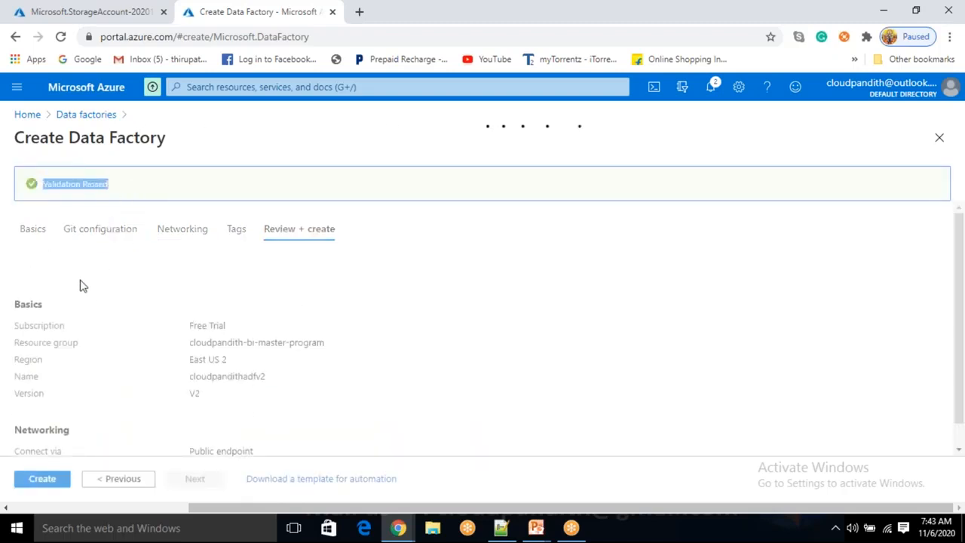
pyautogui.click(41, 479)
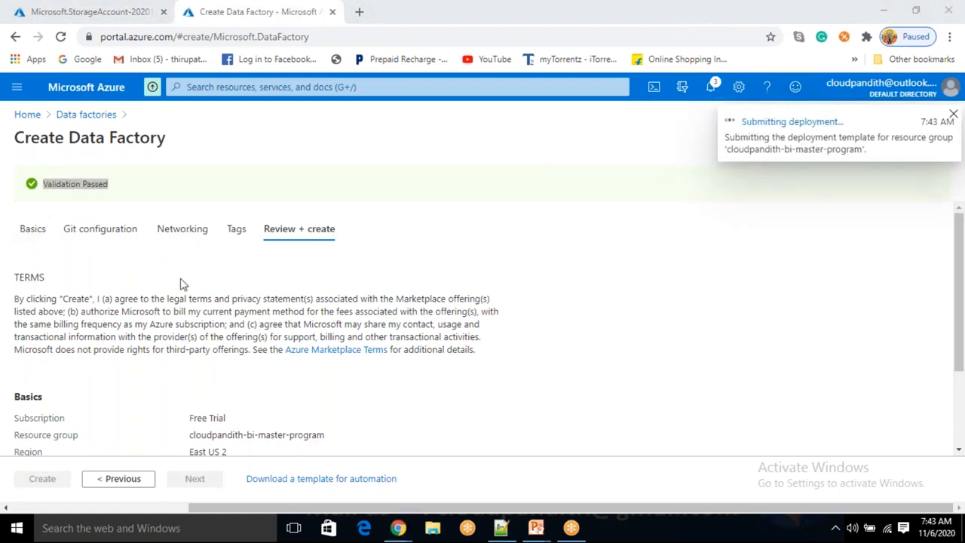
# Step: Open the containers of the deployed cloudpandithcust storage account and create a private container named input
pyautogui.click(89, 13)
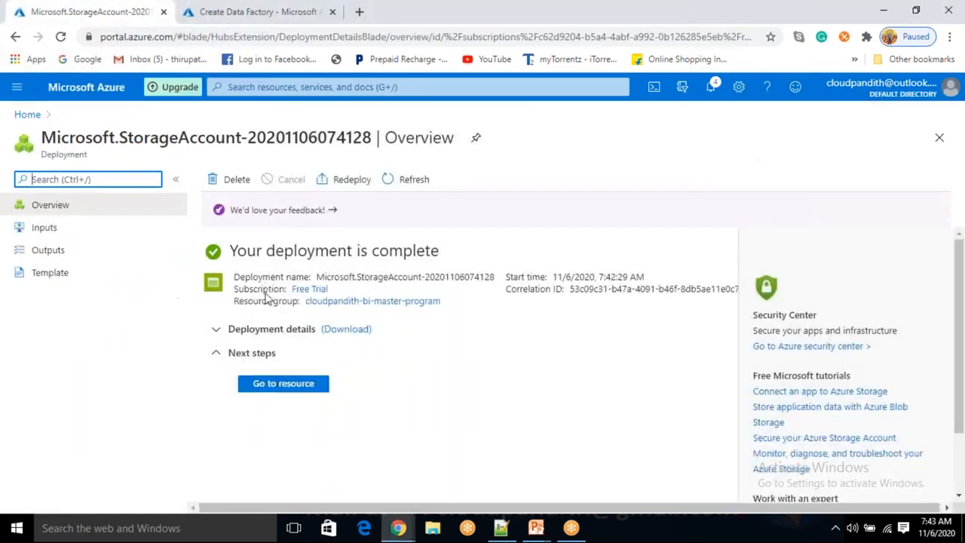
pyautogui.click(300, 386)
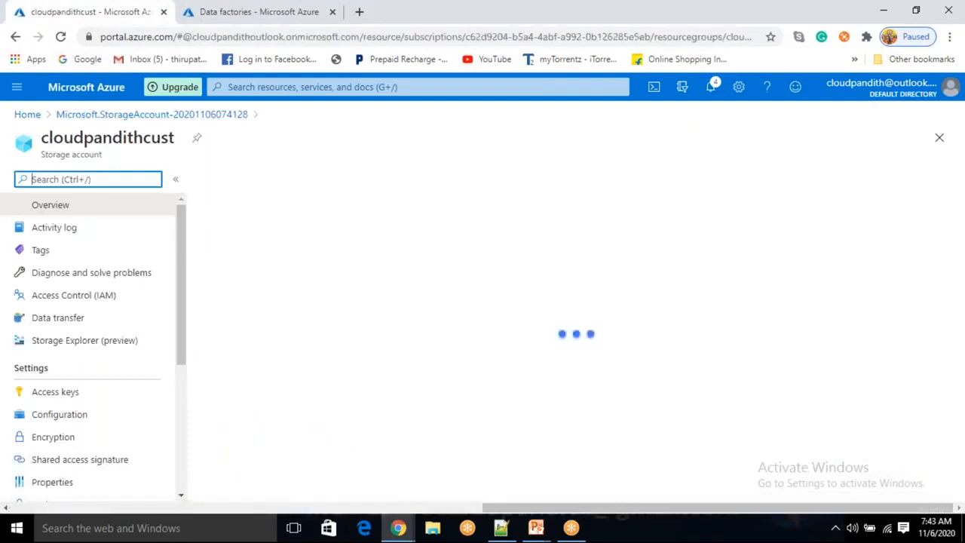
pyautogui.scroll(-2, 273, 358)
pyautogui.click(273, 358)
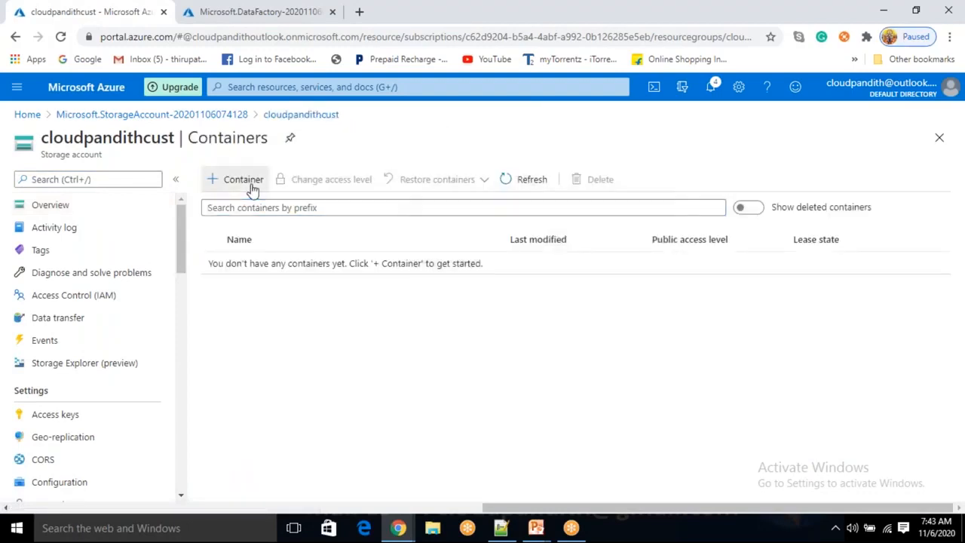
pyautogui.click(249, 182)
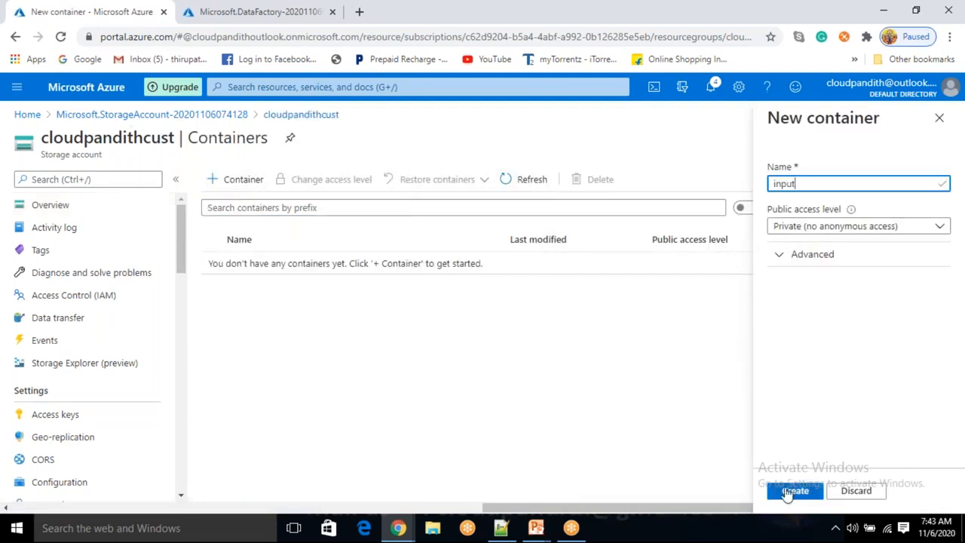
pyautogui.click(789, 491)
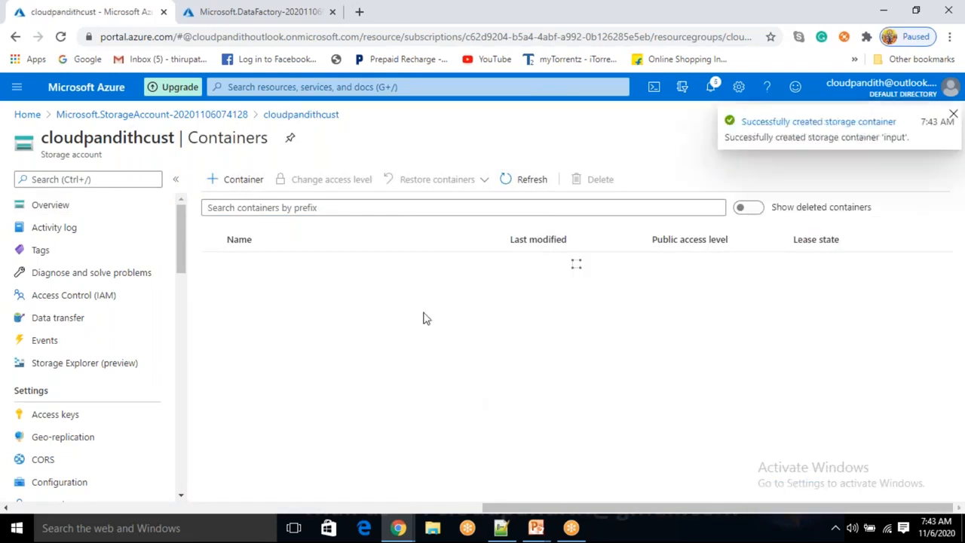
# Step: Create a private container named output in the cloudpandithcust storage account and open the input container
pyautogui.click(253, 182)
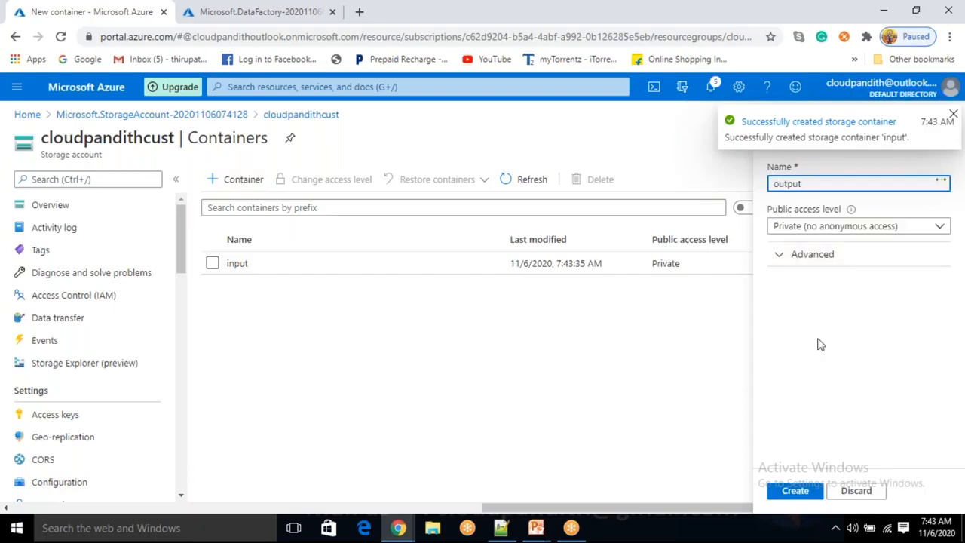
pyautogui.click(795, 490)
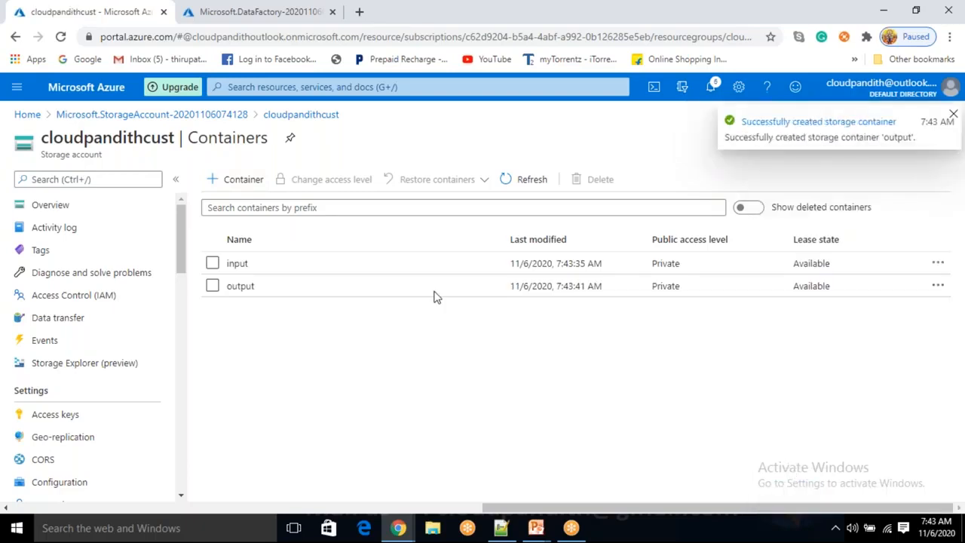
pyautogui.click(230, 266)
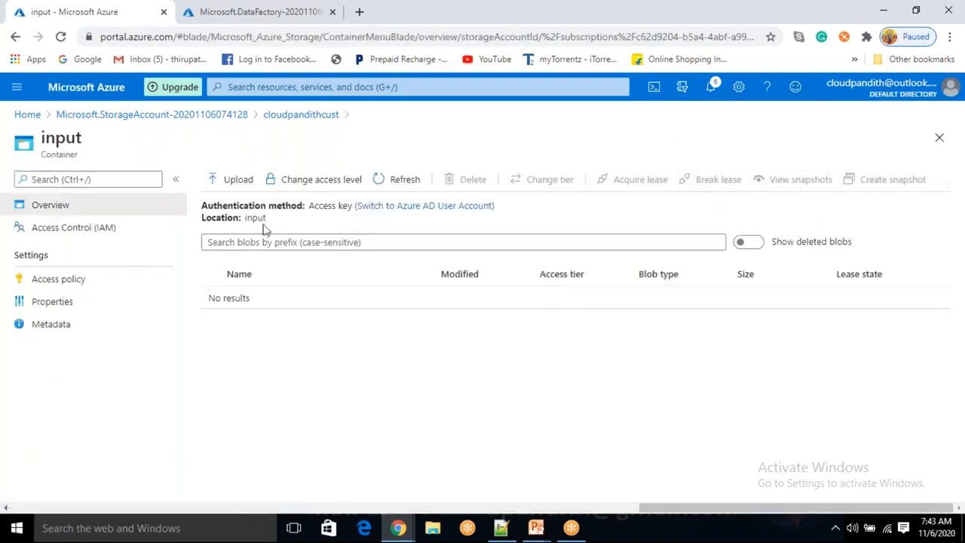
# Step: Upload cpjson1.json and cpjson2.json from the set-json folder of Desktop's cloudpandith-datasets into the input container
pyautogui.click(236, 180)
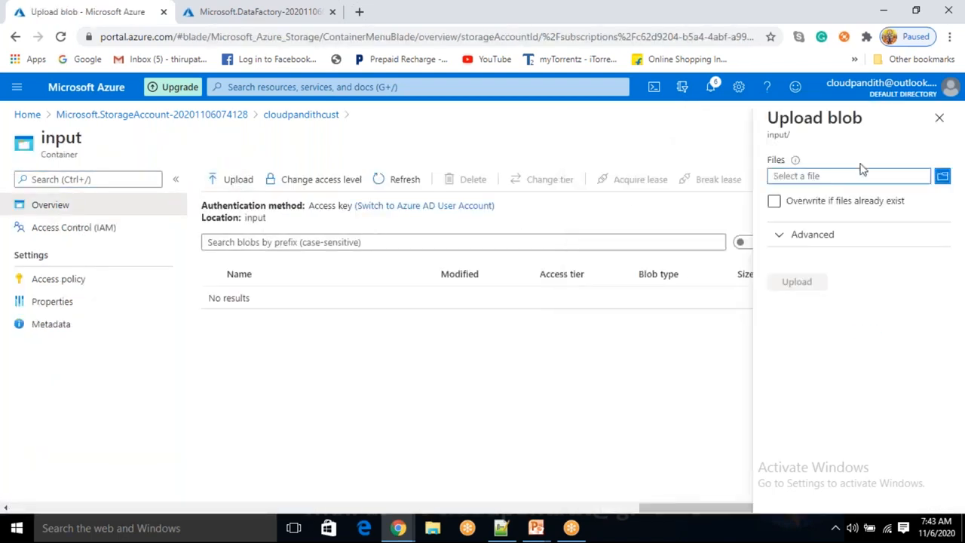
pyautogui.click(863, 178)
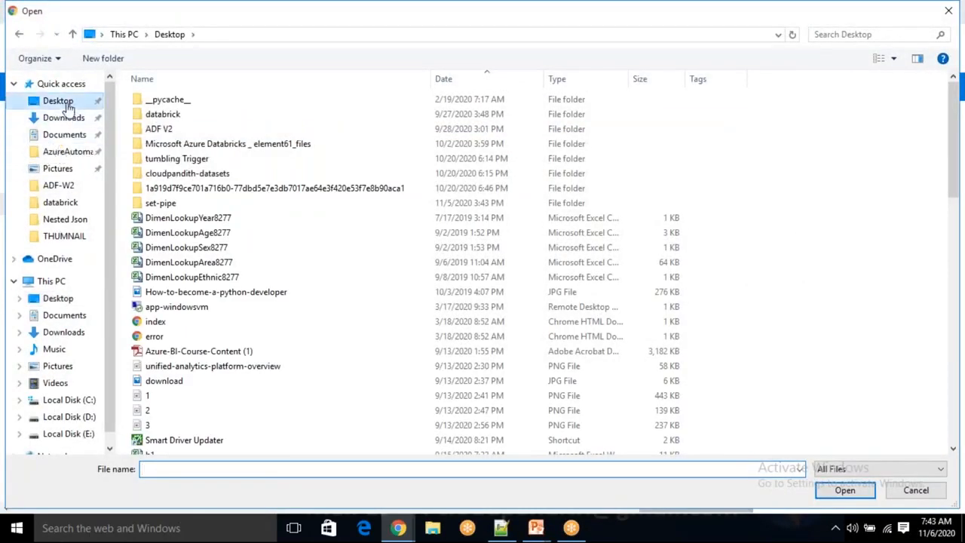
pyautogui.doubleClick(181, 174)
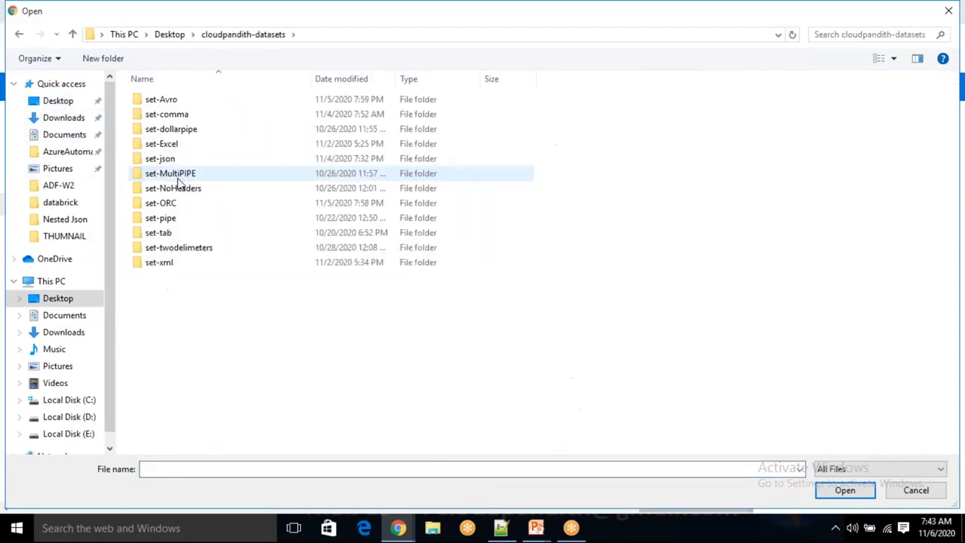
pyautogui.doubleClick(172, 100)
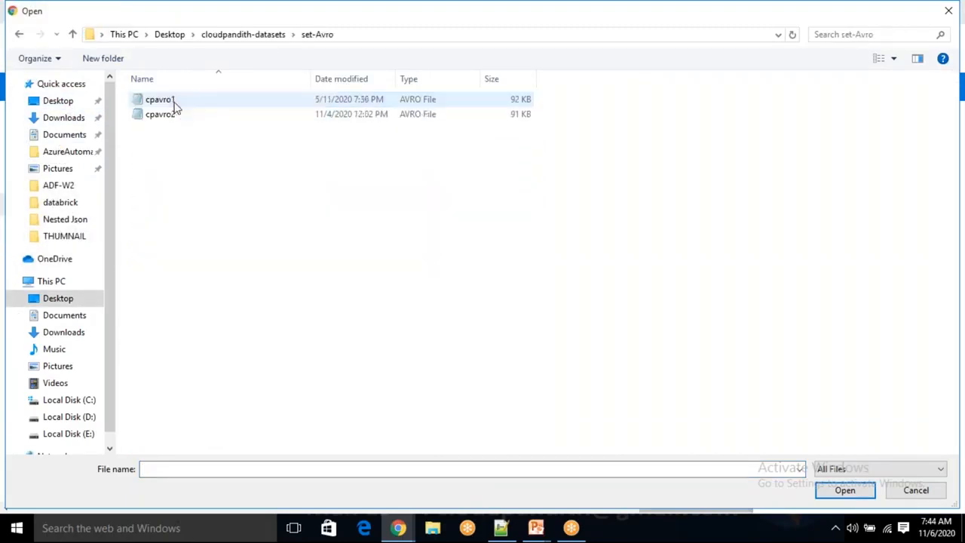
pyautogui.press('BackSpace')
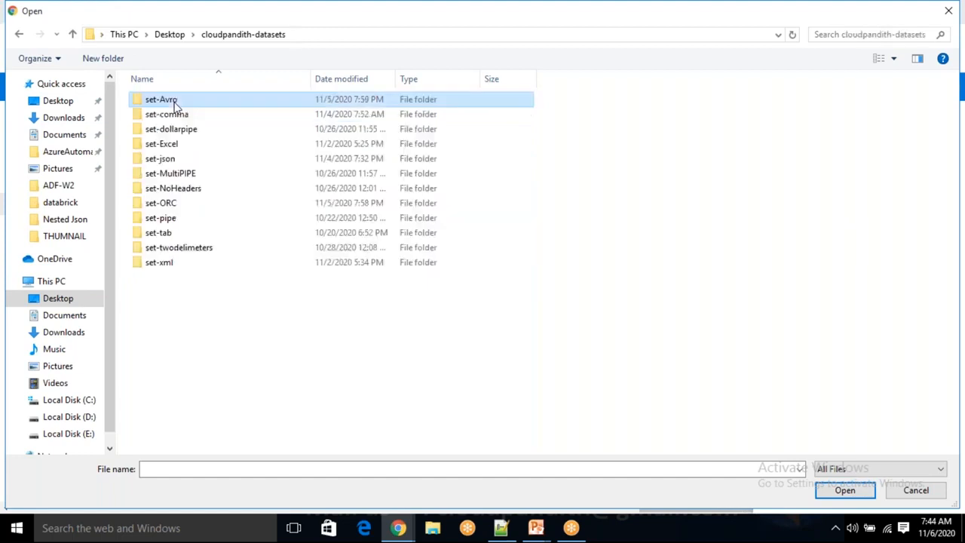
pyautogui.doubleClick(162, 159)
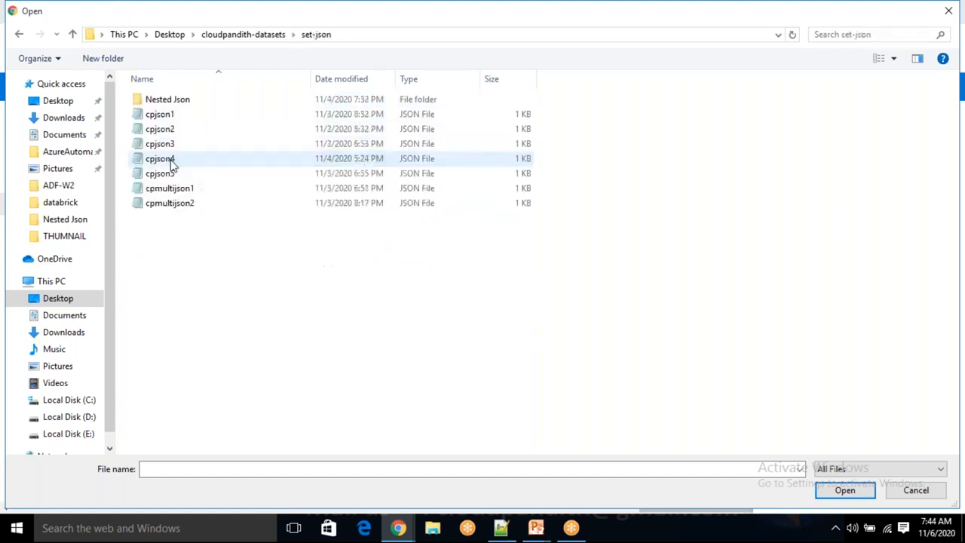
pyautogui.click(172, 117)
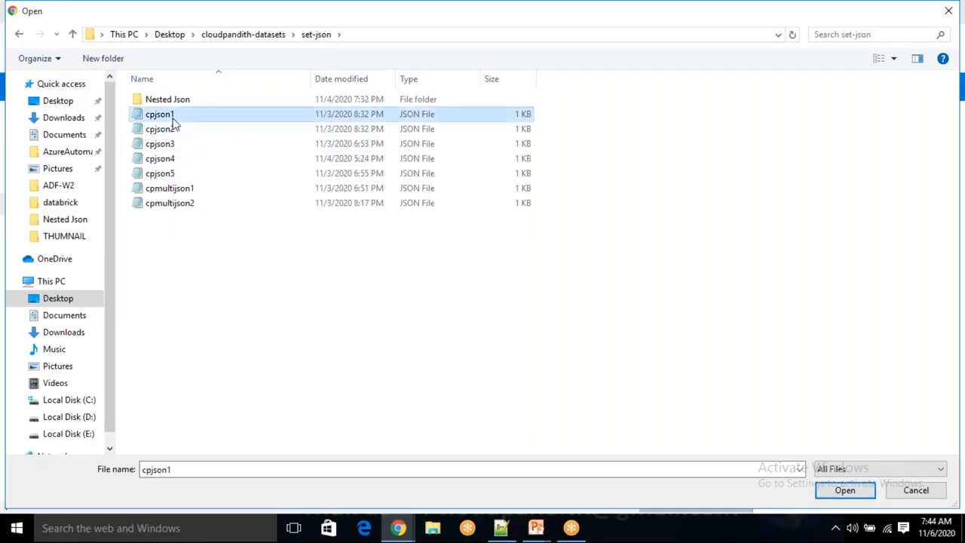
pyautogui.keyDown('ctrl'); pyautogui.click(173, 129); pyautogui.keyUp('ctrl')
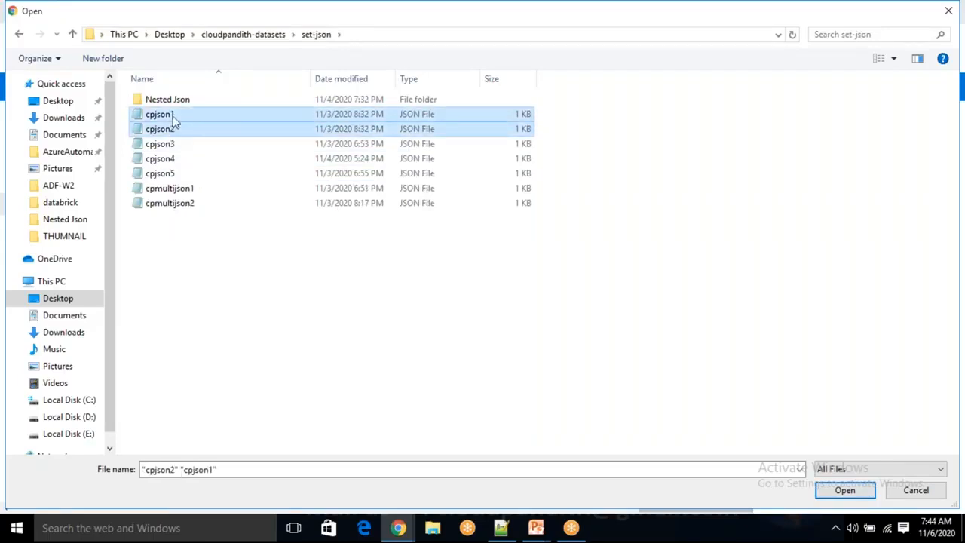
pyautogui.click(855, 493)
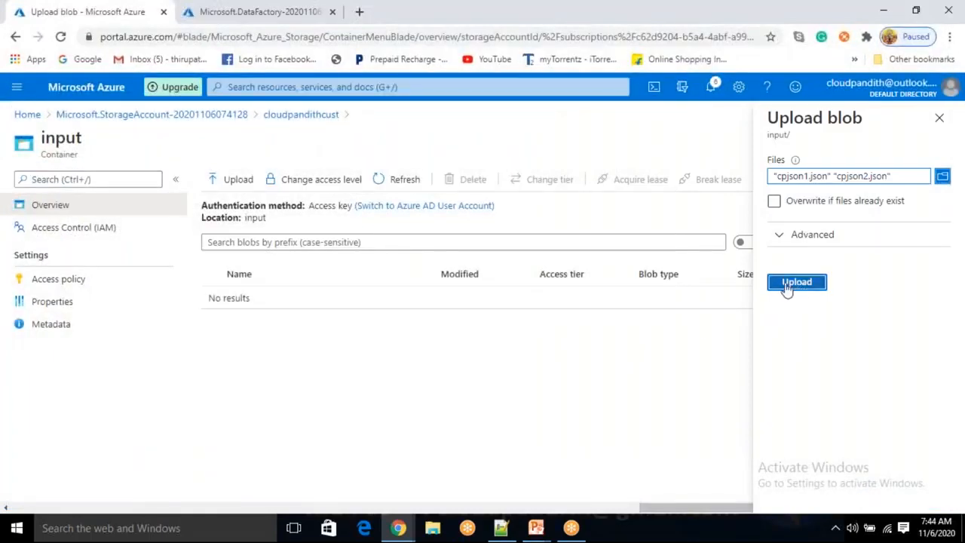
pyautogui.click(787, 287)
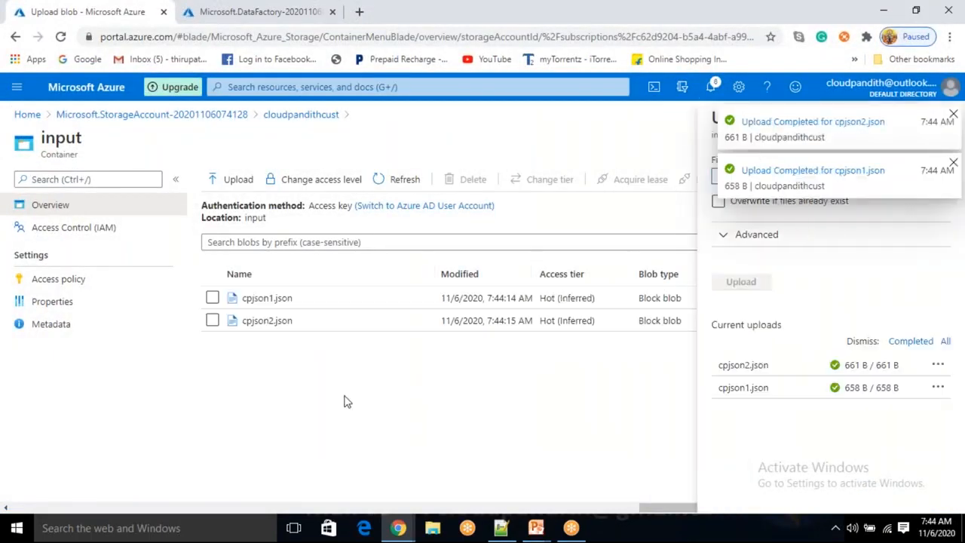
# Step: Start another blob upload to the input container and browse the cloudpandith-datasets subfolders, ending in set-comma
pyautogui.click(249, 183)
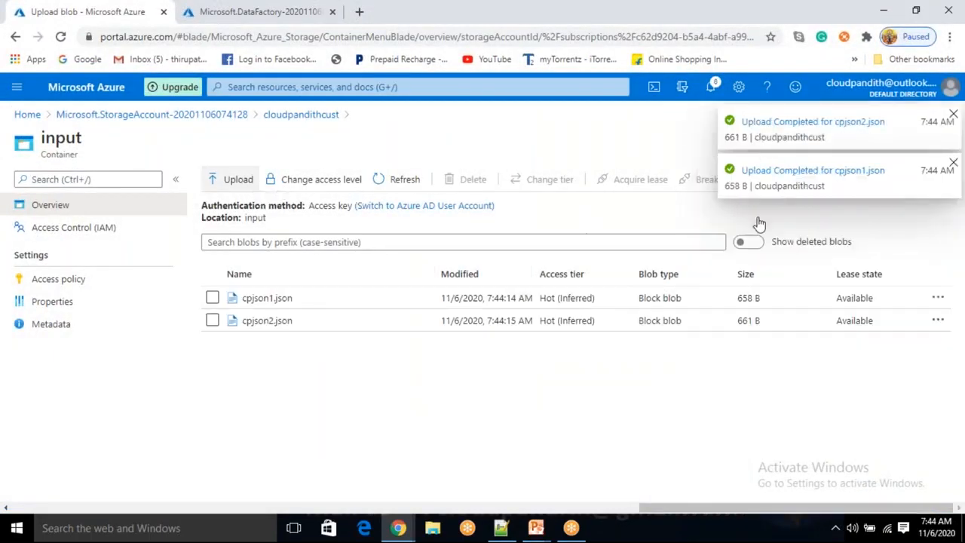
pyautogui.click(953, 163)
pyautogui.click(953, 114)
pyautogui.click(942, 175)
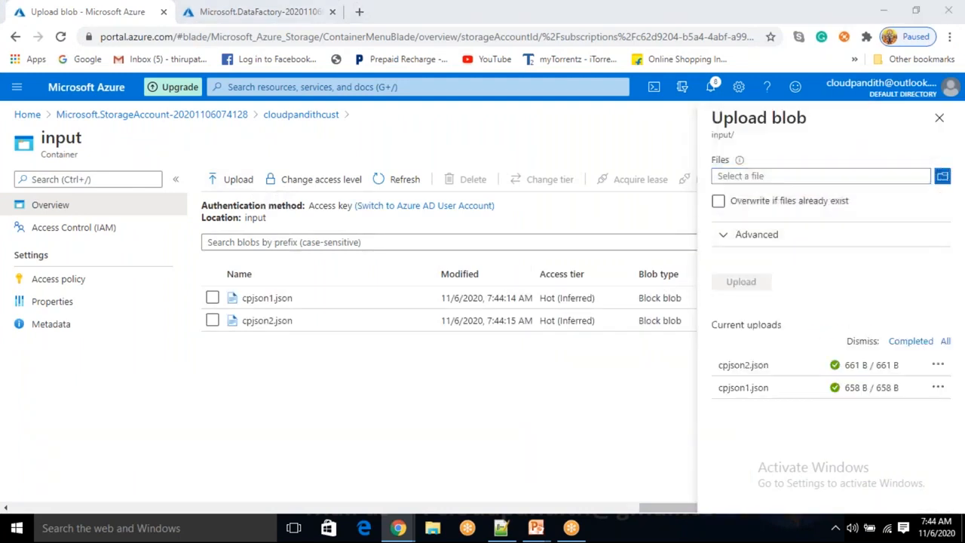
pyautogui.click(245, 35)
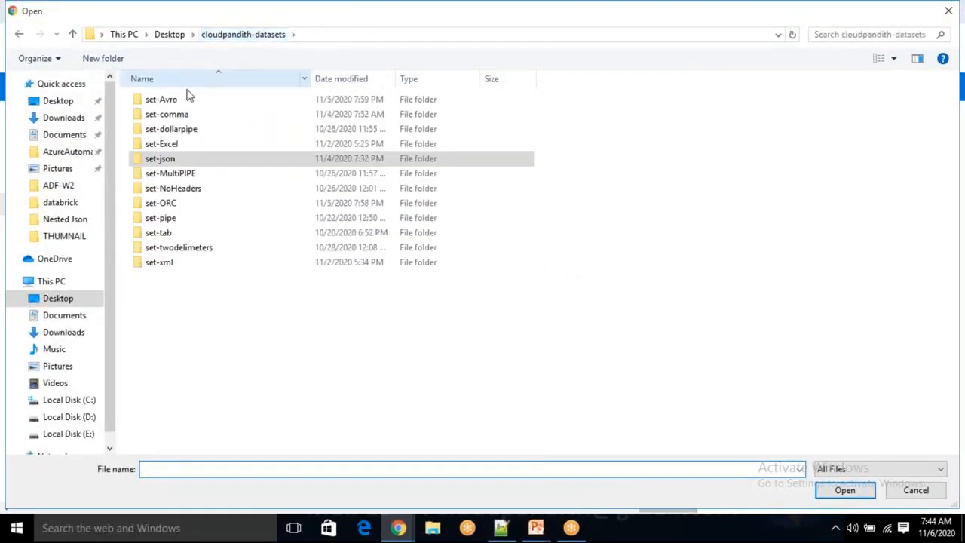
pyautogui.doubleClick(177, 118)
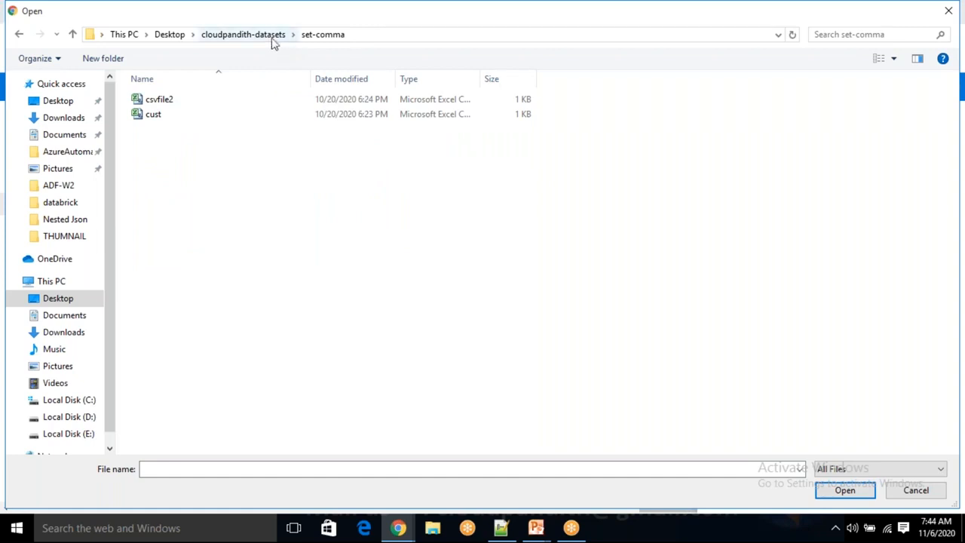
pyautogui.click(245, 36)
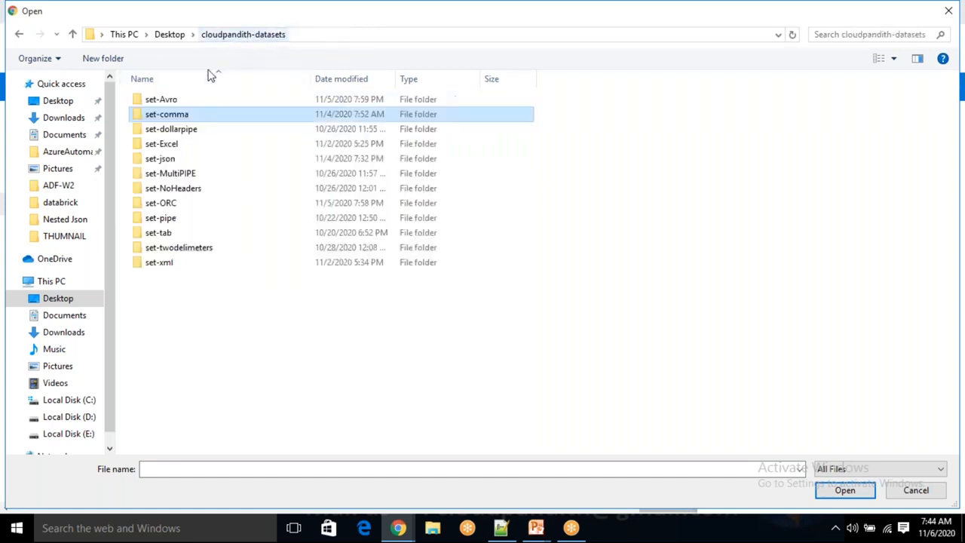
pyautogui.doubleClick(161, 218)
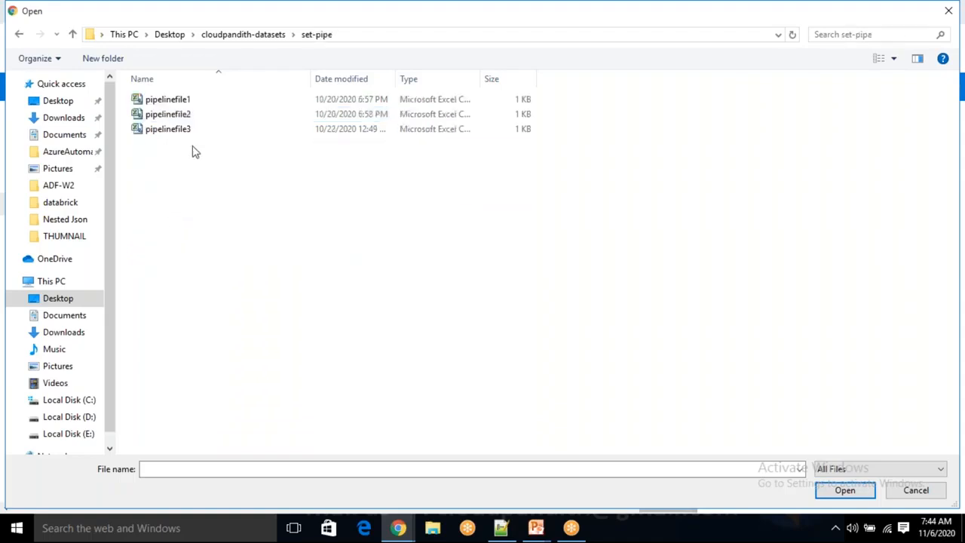
pyautogui.click(263, 36)
pyautogui.doubleClick(183, 233)
pyautogui.hotkey('alt', 'Up')
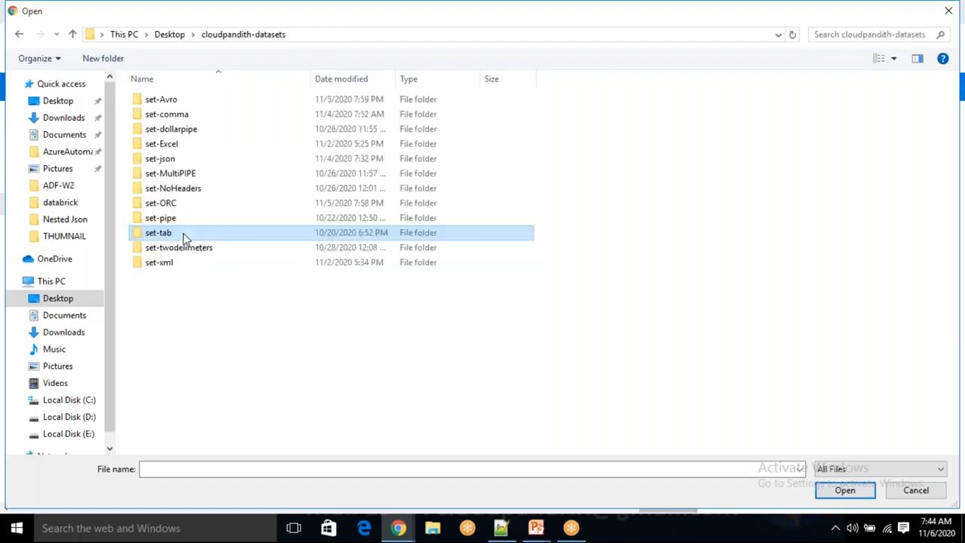
pyautogui.doubleClick(198, 113)
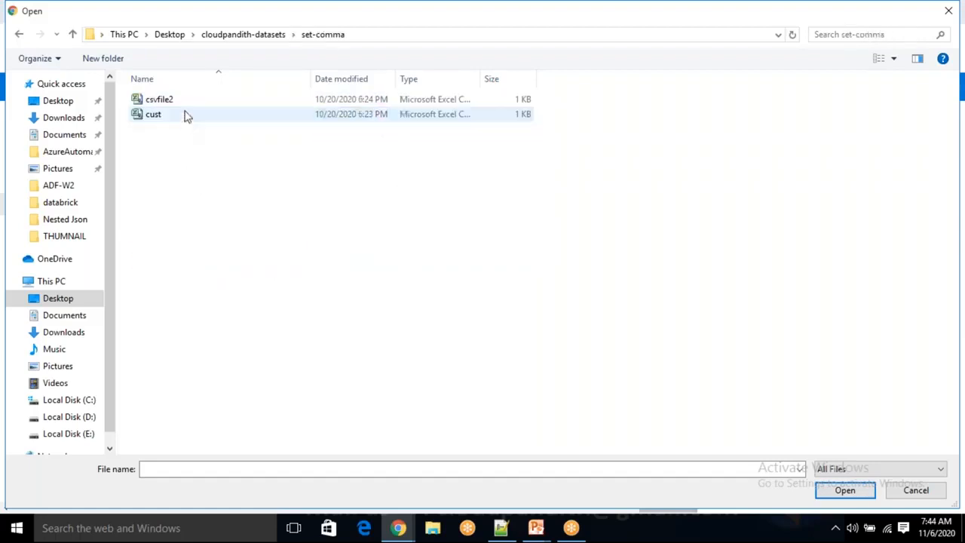
# Step: Rename the csvfile2 file in the set-comma folder as emp
pyautogui.click(187, 106)
pyautogui.rightClick(187, 106)
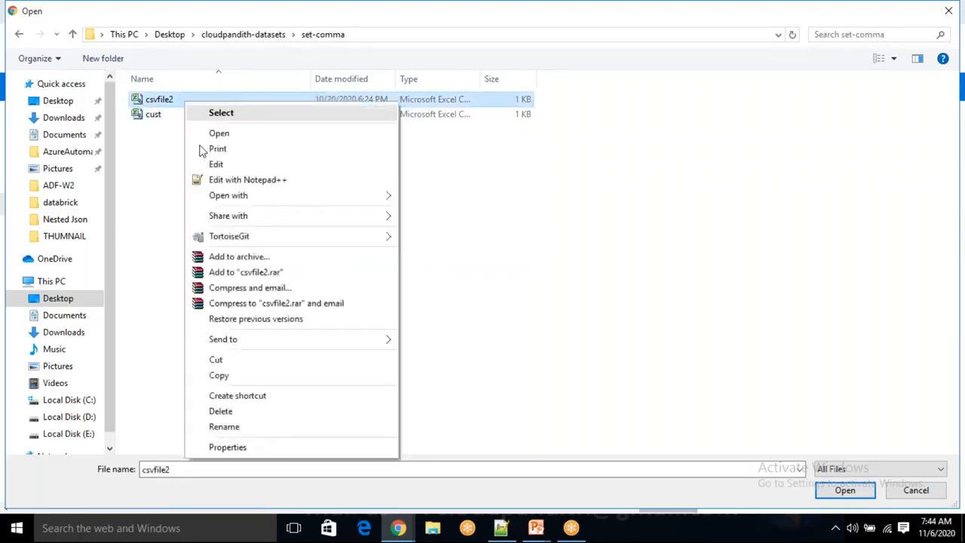
pyautogui.click(216, 427)
pyautogui.press('BackSpace')
pyautogui.write('emp')
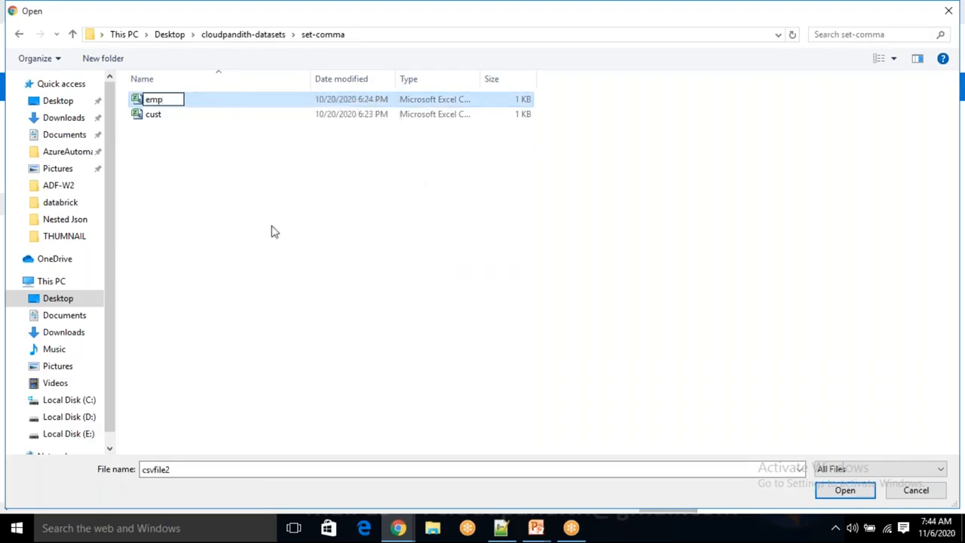
pyautogui.press('BackSpace')
pyautogui.press('BackSpace')
pyautogui.press('BackSpace')
pyautogui.write('csv')
pyautogui.press('BackSpace')
pyautogui.press('BackSpace')
pyautogui.press('BackSpace')
pyautogui.write('emp')
pyautogui.click(271, 234)
# Step: Upload both emp.csv and cust.csv from the set-comma folder into the input container and close the upload form
pyautogui.hotkey('ctrl', 'a')
pyautogui.click(858, 494)
pyautogui.click(763, 282)
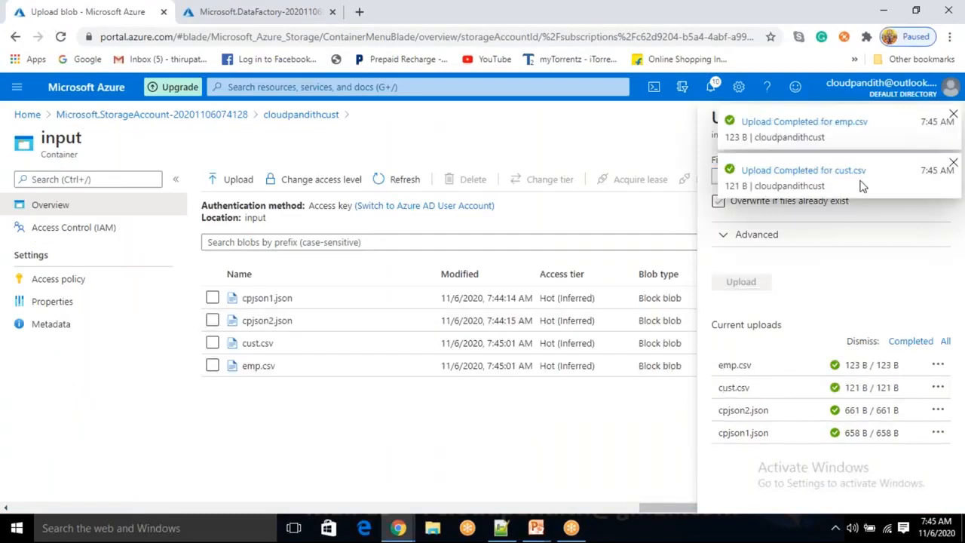
pyautogui.click(952, 163)
pyautogui.click(953, 115)
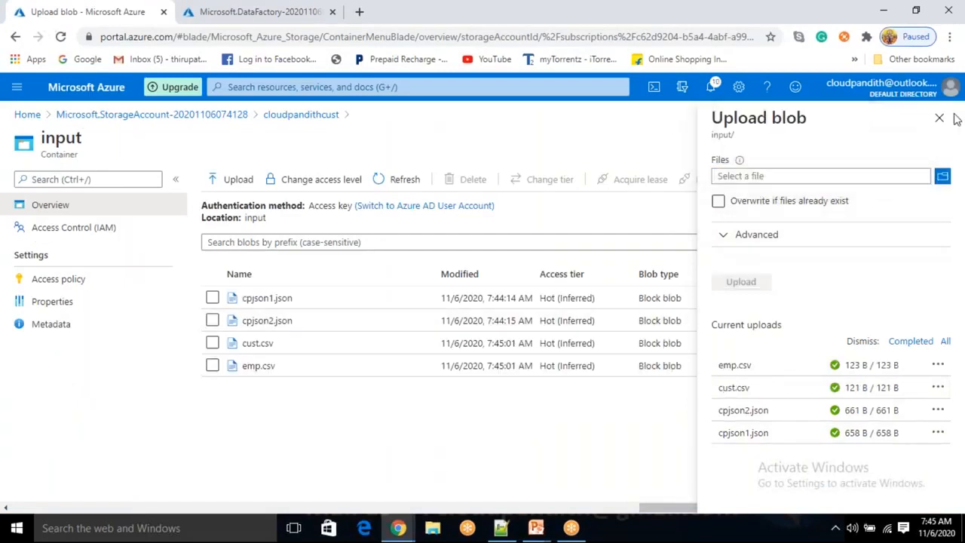
pyautogui.click(940, 119)
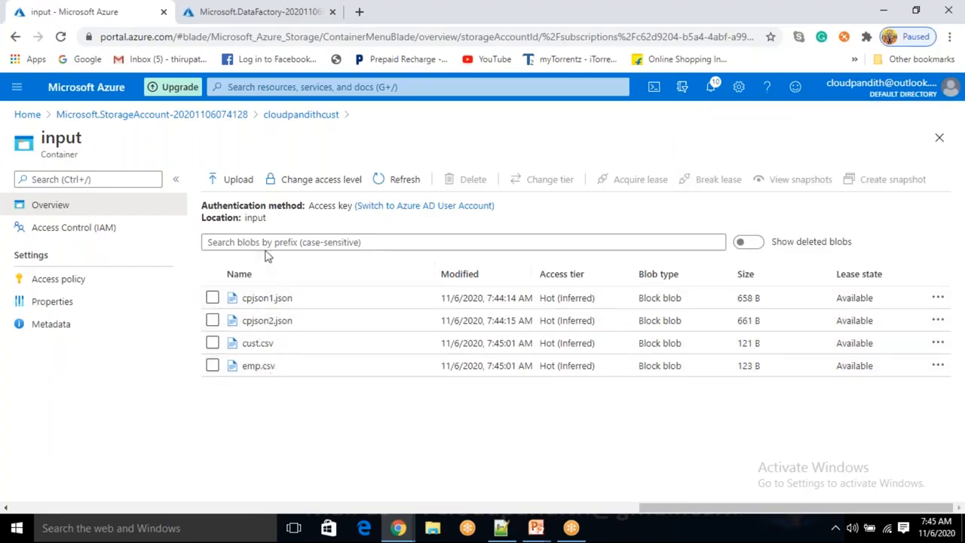
# Step: Return to the storage account's container list and open the output container to check its contents
pyautogui.click(298, 119)
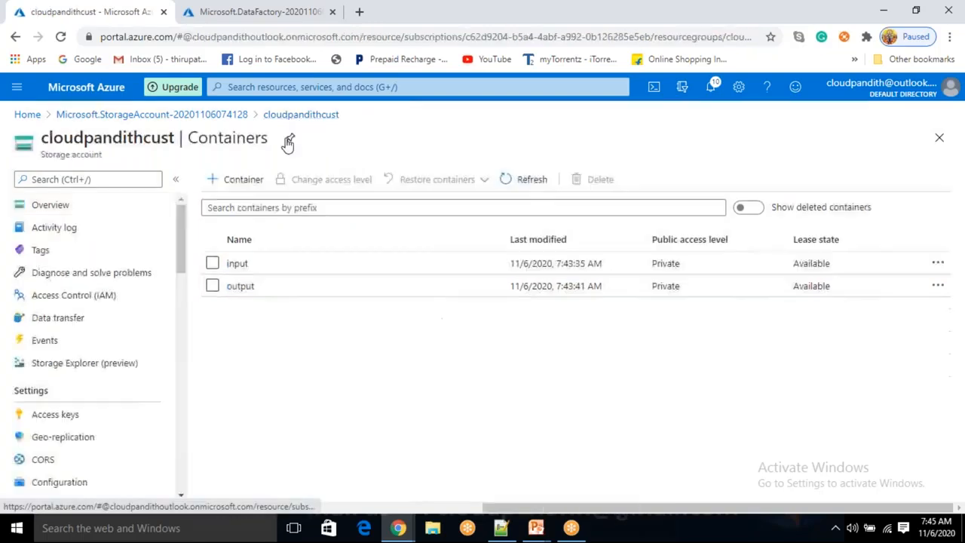
pyautogui.click(245, 284)
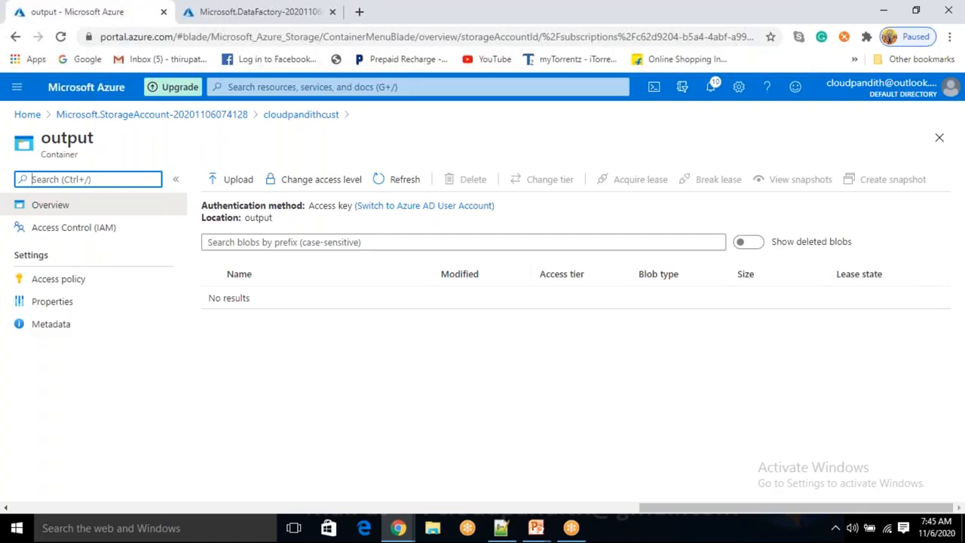
# Step: Go to the deployed cloudpandithadfv2 data factory resource and launch its Azure Data Factory authoring site
pyautogui.click(245, 12)
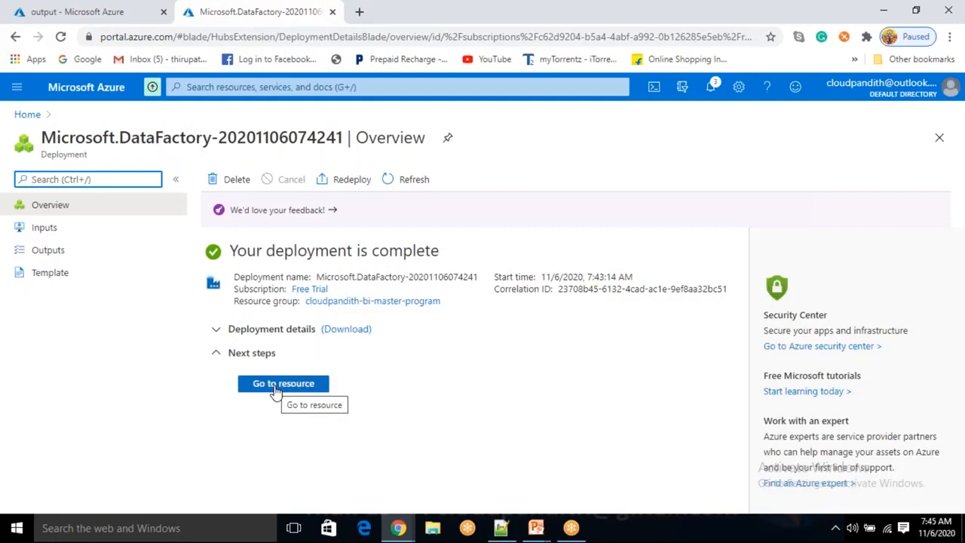
pyautogui.click(277, 385)
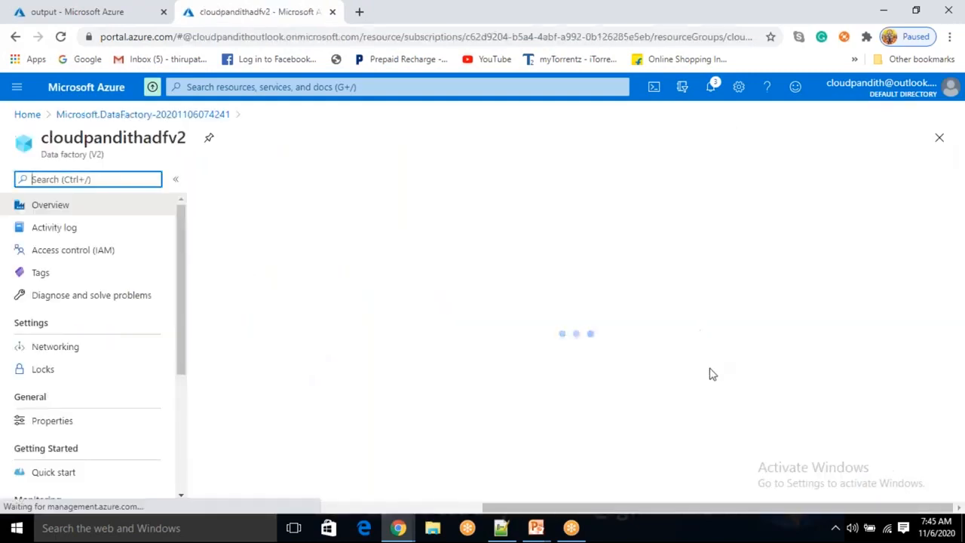
pyautogui.click(545, 370)
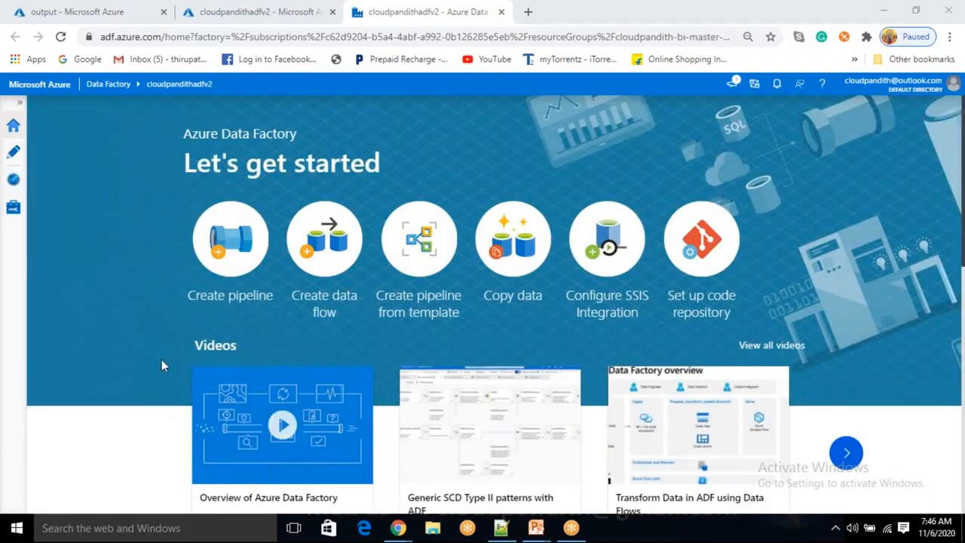
# Step: Open the data factory's management area and examine the default Azure integration runtime under Integration runtimes
pyautogui.hotkey('ctrl', '+')
pyautogui.hotkey('ctrl', '+')
pyautogui.hotkey('ctrl', '+')
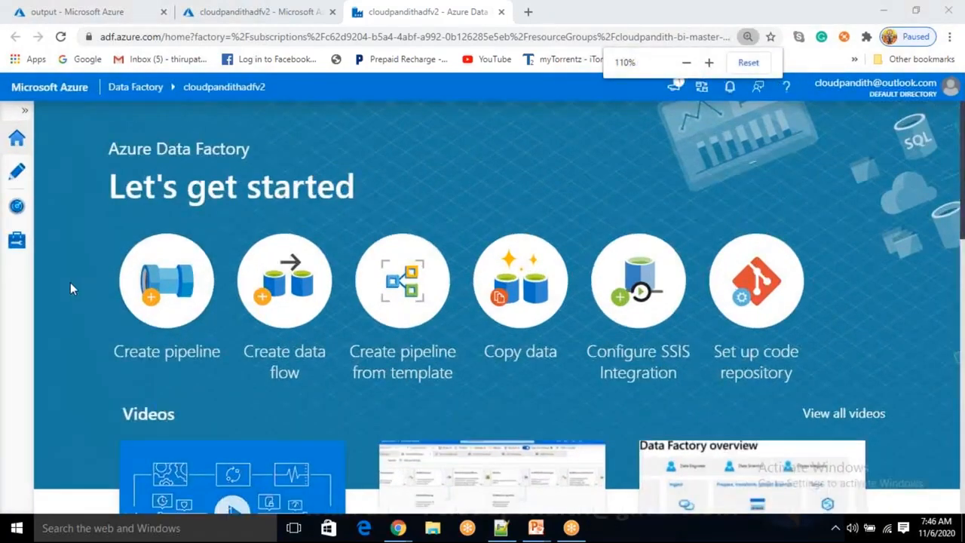
pyautogui.hotkey('ctrl', '+')
pyautogui.click(19, 260)
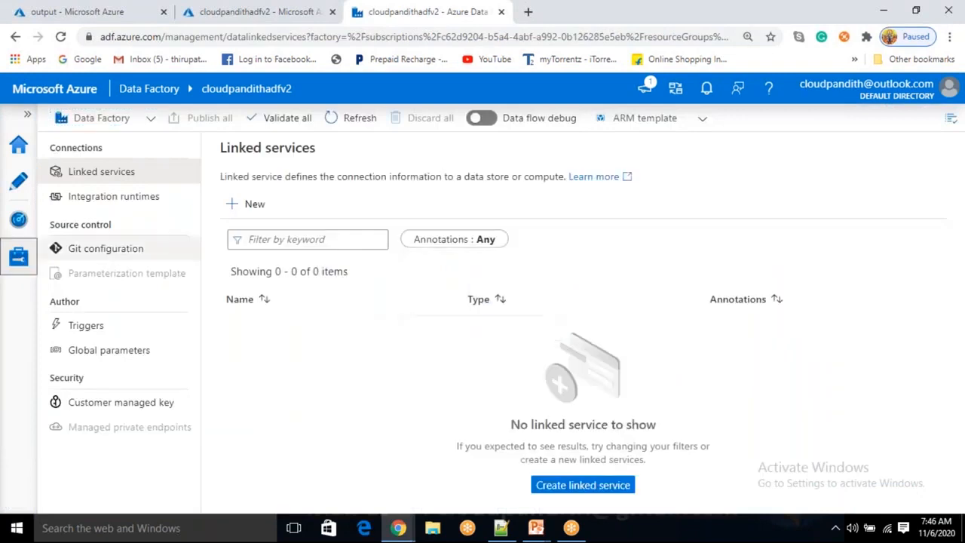
pyautogui.click(111, 197)
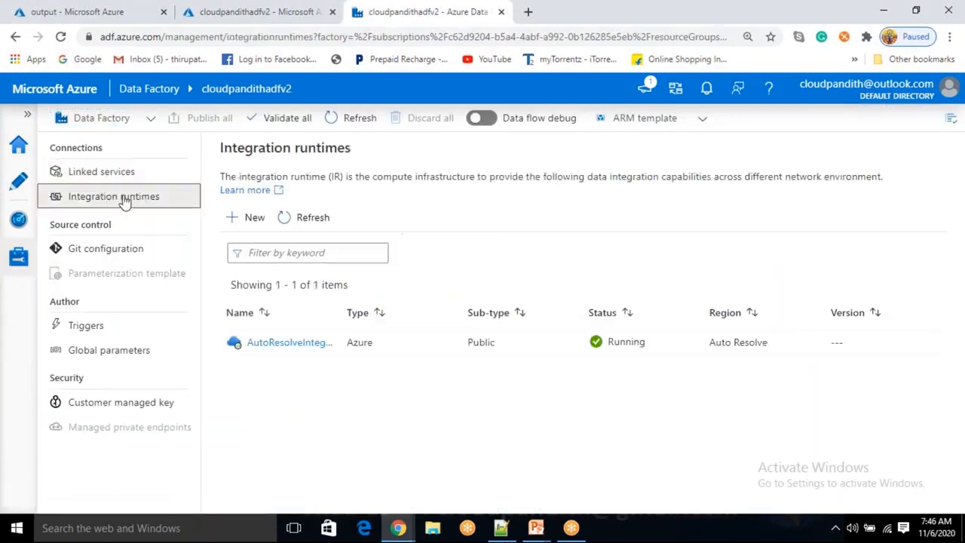
pyautogui.doubleClick(360, 342)
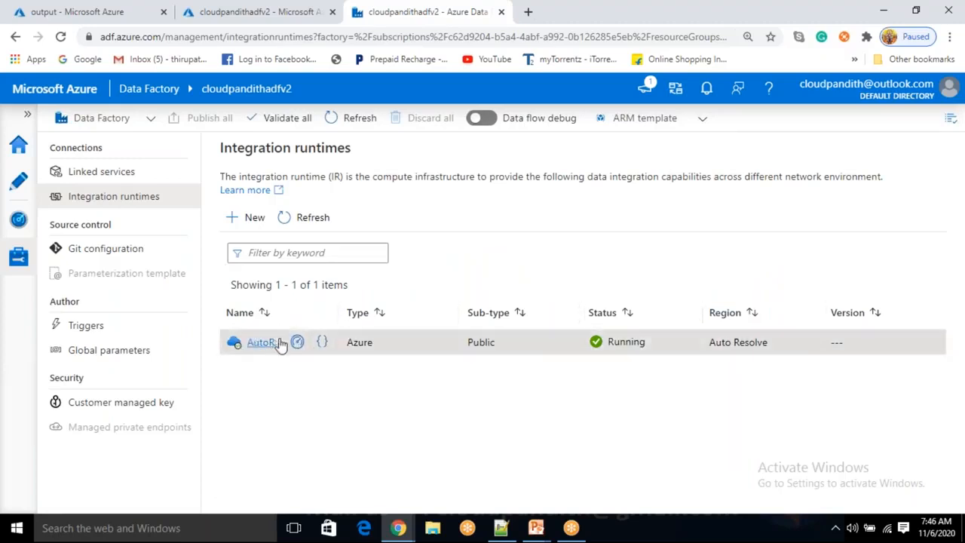
# Step: Start a new linked service, searching the data stores for "blob" and choosing Azure Blob Storage
pyautogui.click(148, 182)
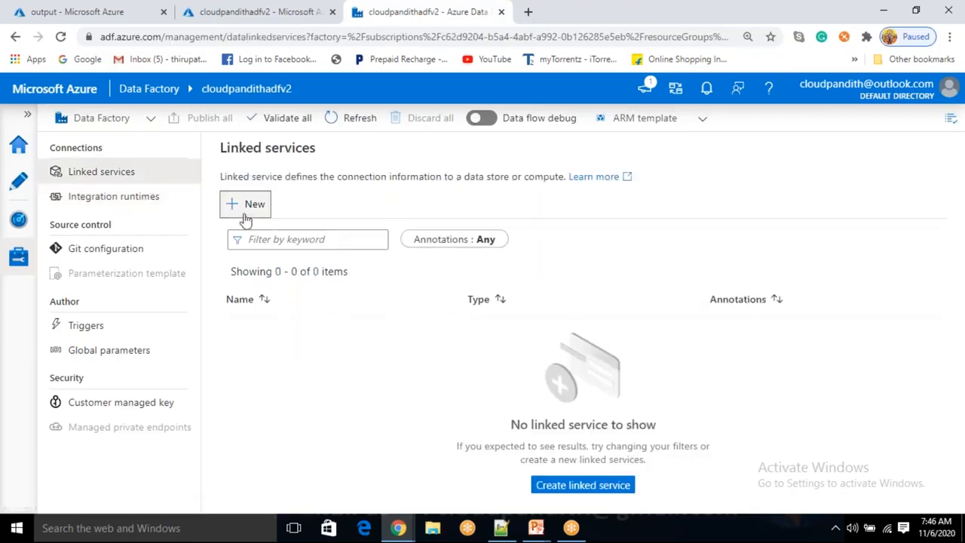
pyautogui.click(246, 206)
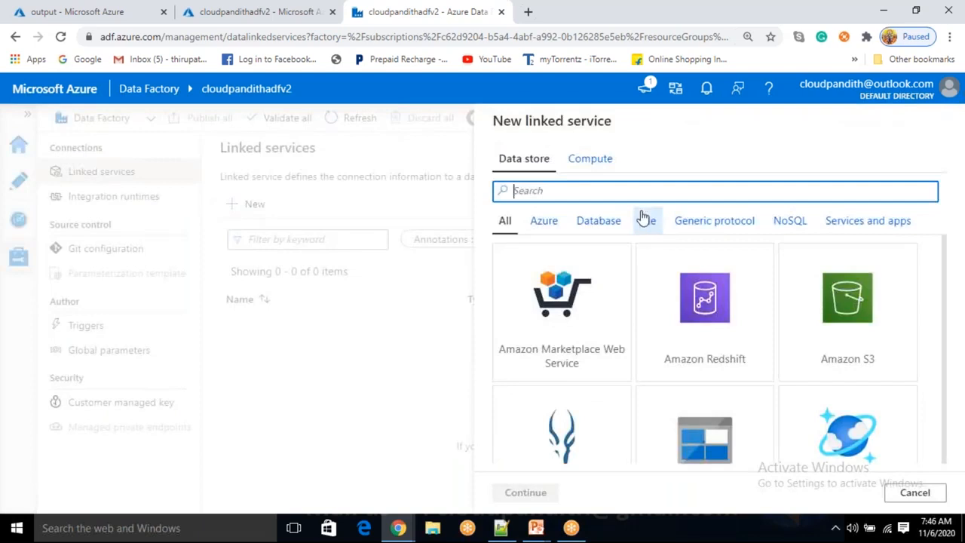
pyautogui.write('blob')
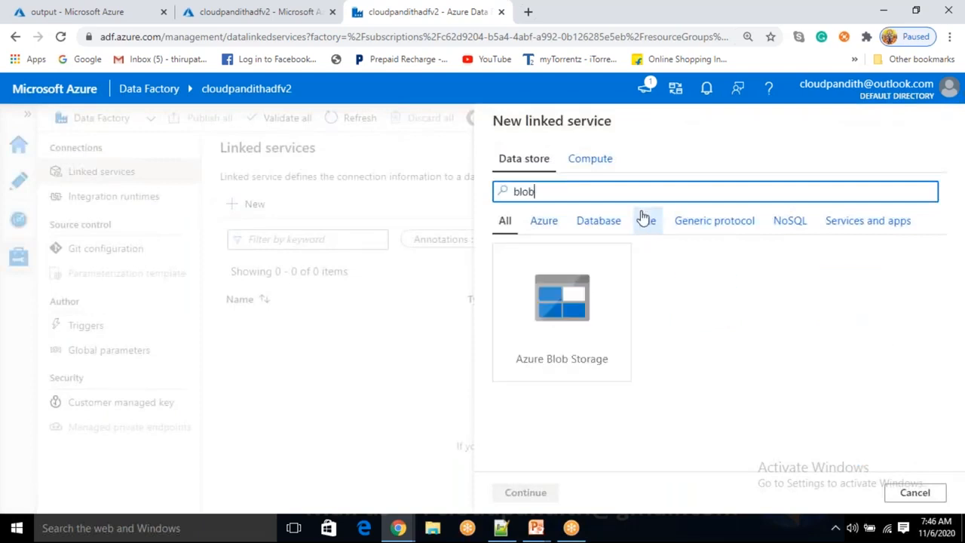
pyautogui.click(601, 330)
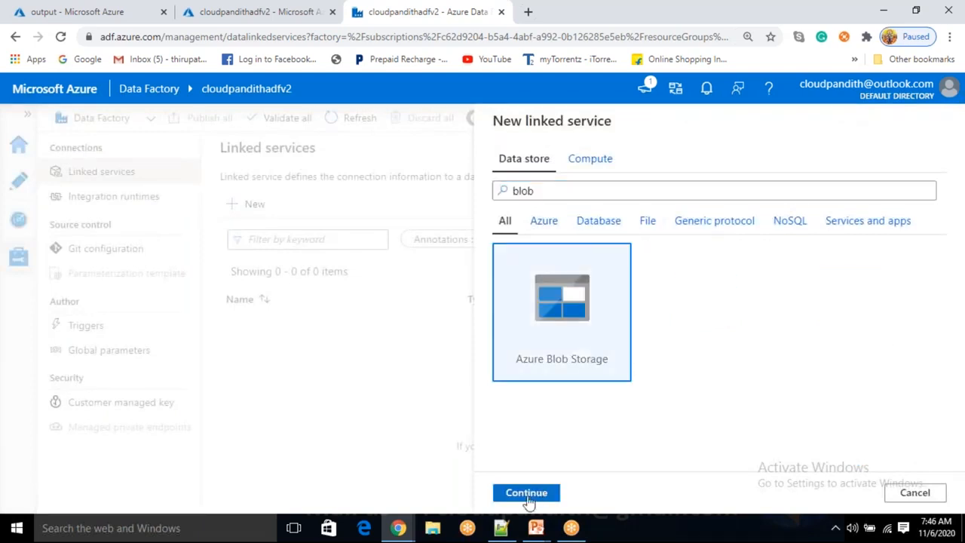
pyautogui.click(526, 493)
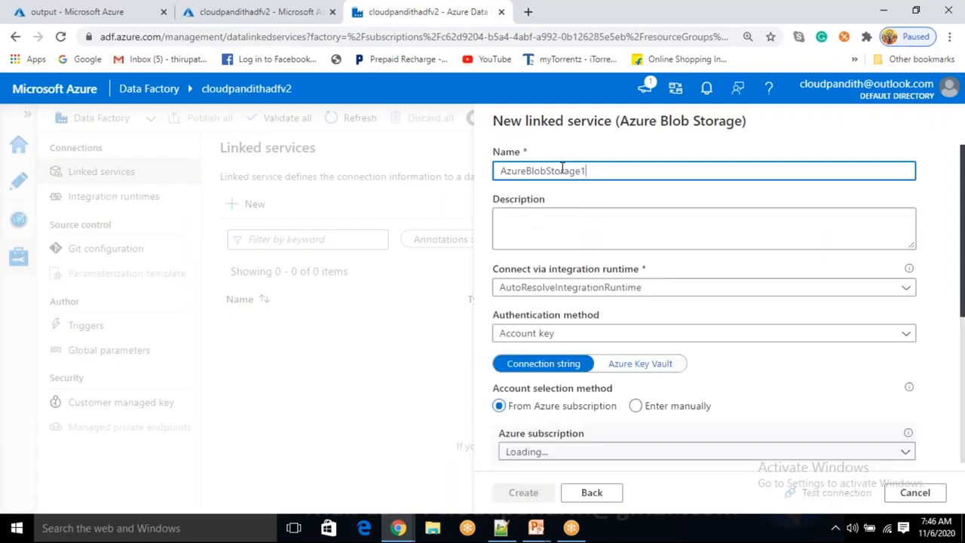
# Step: Name the new Azure Blob Storage linked service LS_ABS and leave its description empty
pyautogui.moveTo(600, 170); pyautogui.dragTo(505, 165)
pyautogui.press('BackSpace')
pyautogui.press('BackSpace')
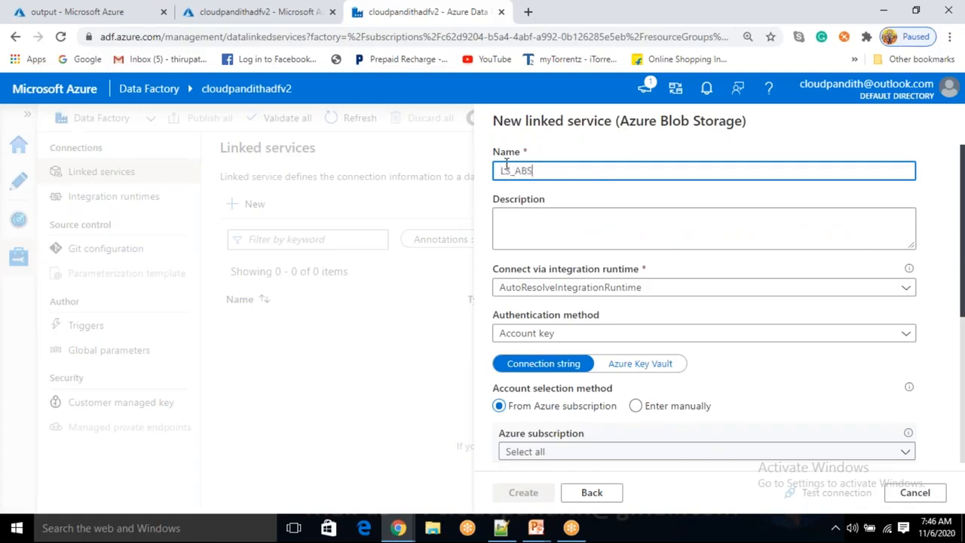
pyautogui.click(538, 233)
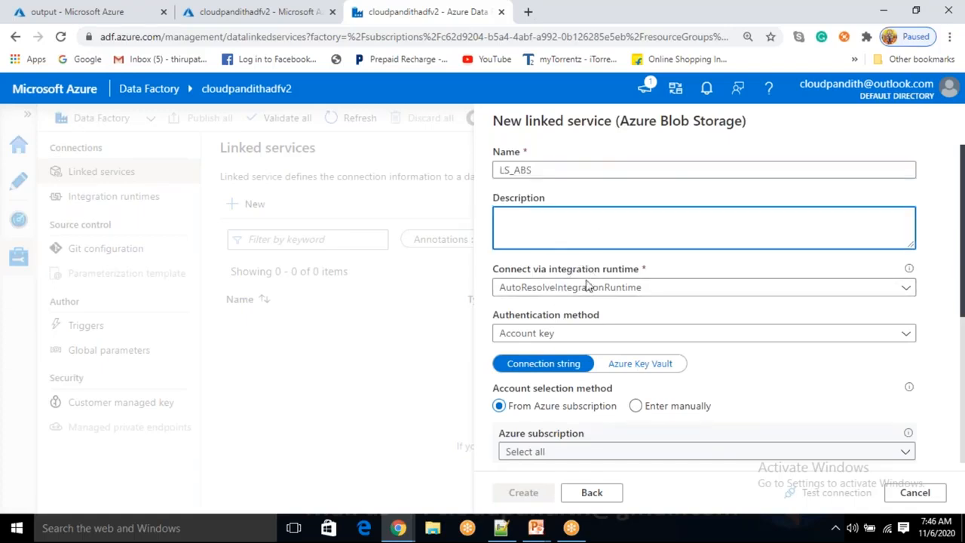
pyautogui.scroll(-3, 588, 285)
pyautogui.scroll(3, 581, 168)
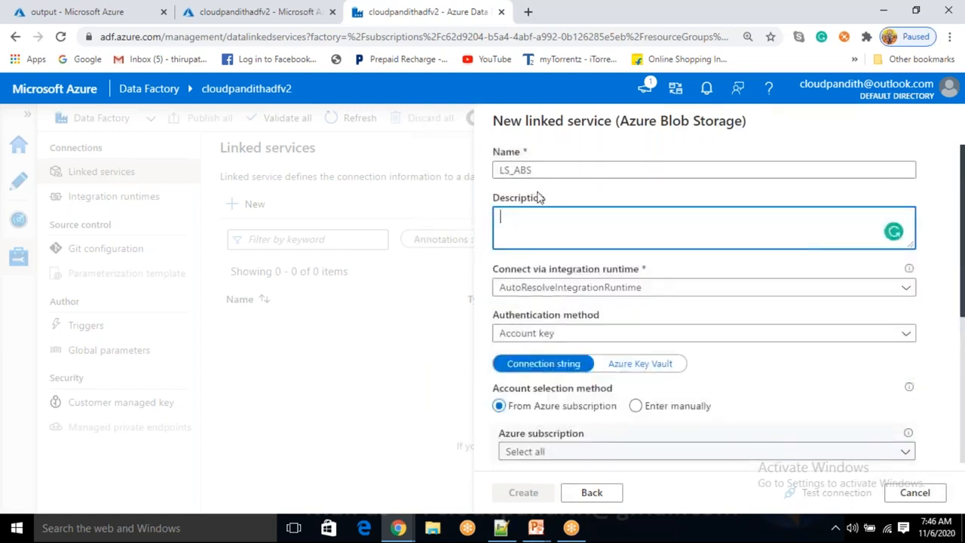
# Step: Review the linked service's integration runtime and authentication choices, keeping AutoResolveIntegrationRuntime and Account key, and select the Free Trial subscription
pyautogui.click(567, 290)
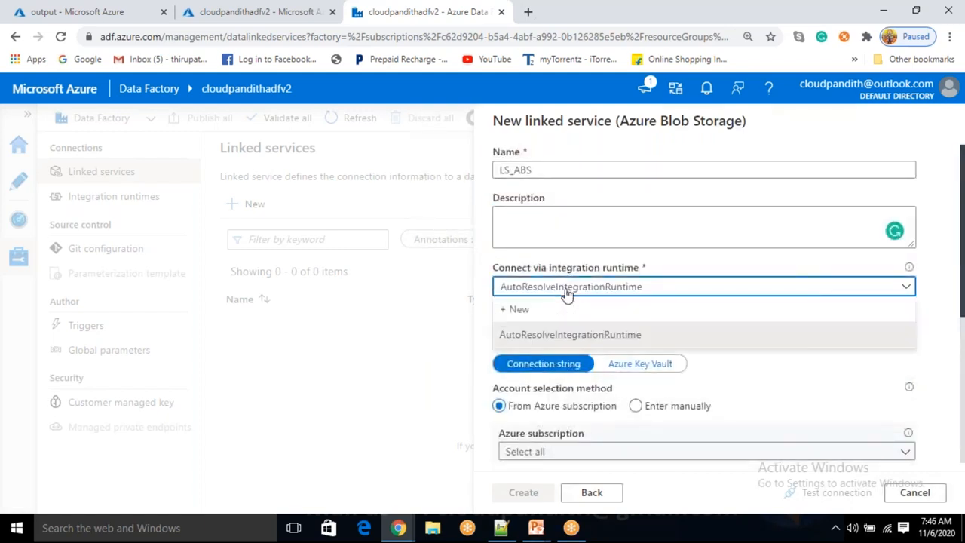
pyautogui.click(673, 263)
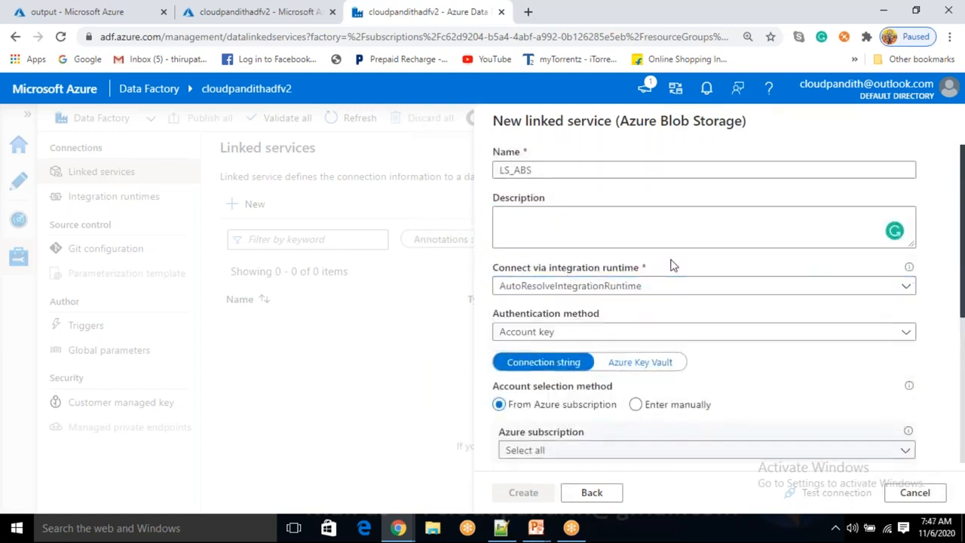
pyautogui.scroll(-2, 659, 274)
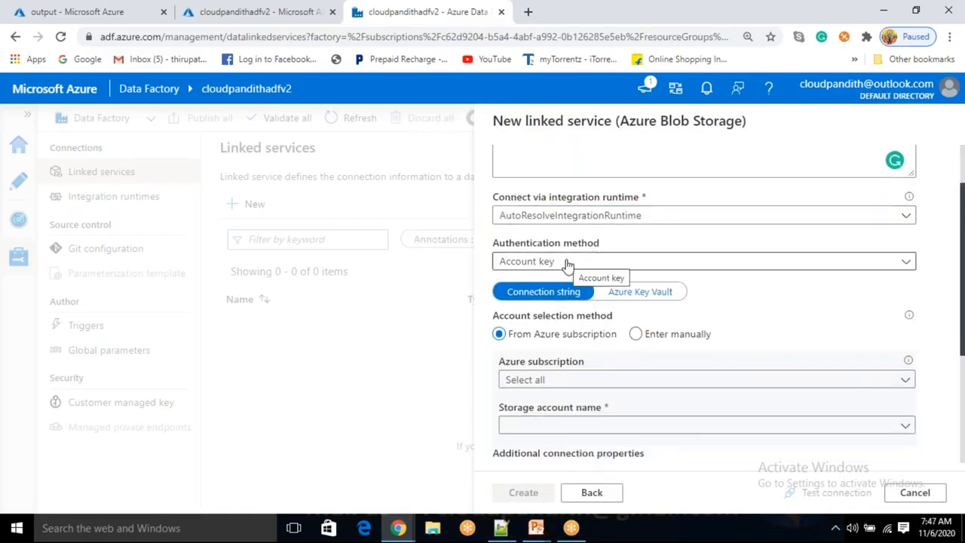
pyautogui.click(567, 262)
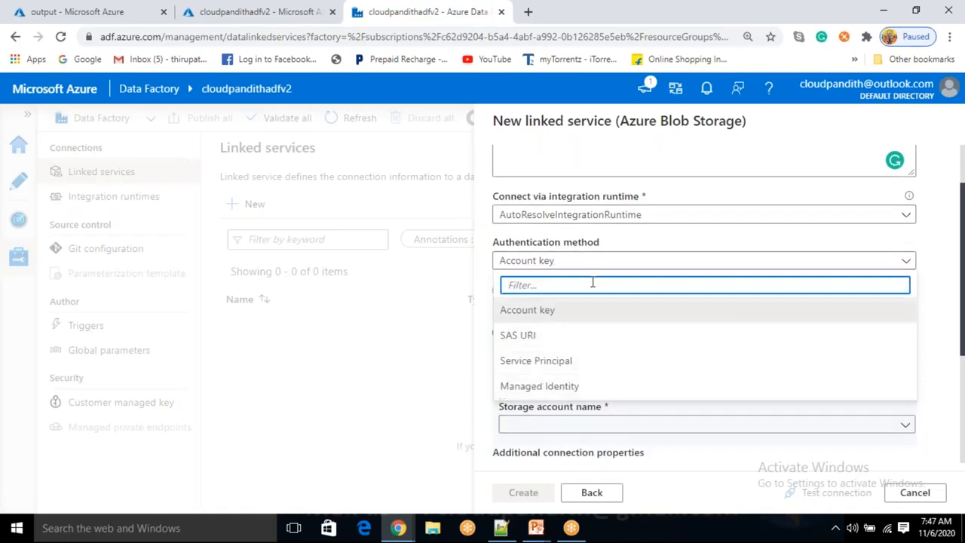
pyautogui.click(639, 243)
pyautogui.scroll(-2, 639, 248)
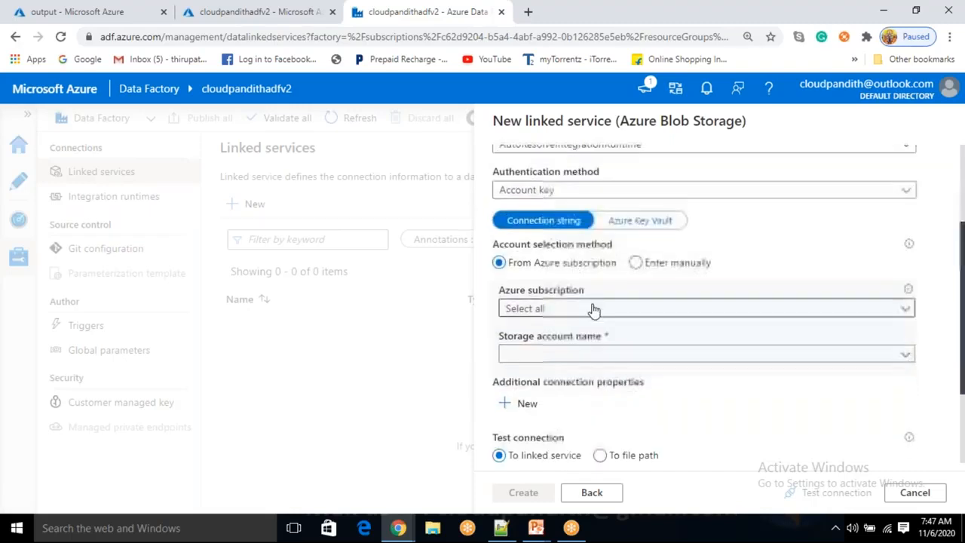
pyautogui.click(562, 309)
pyautogui.click(540, 356)
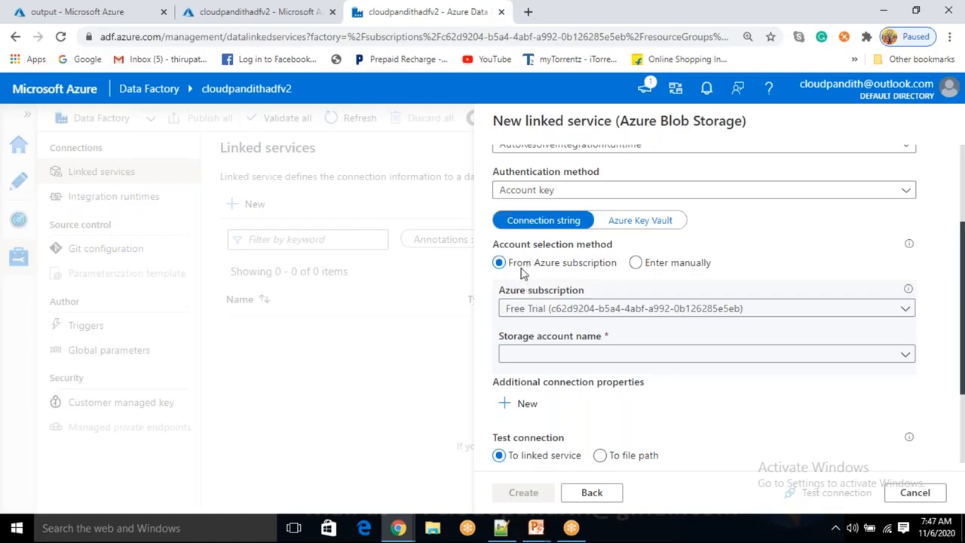
pyautogui.click(635, 263)
pyautogui.click(541, 307)
pyautogui.click(553, 377)
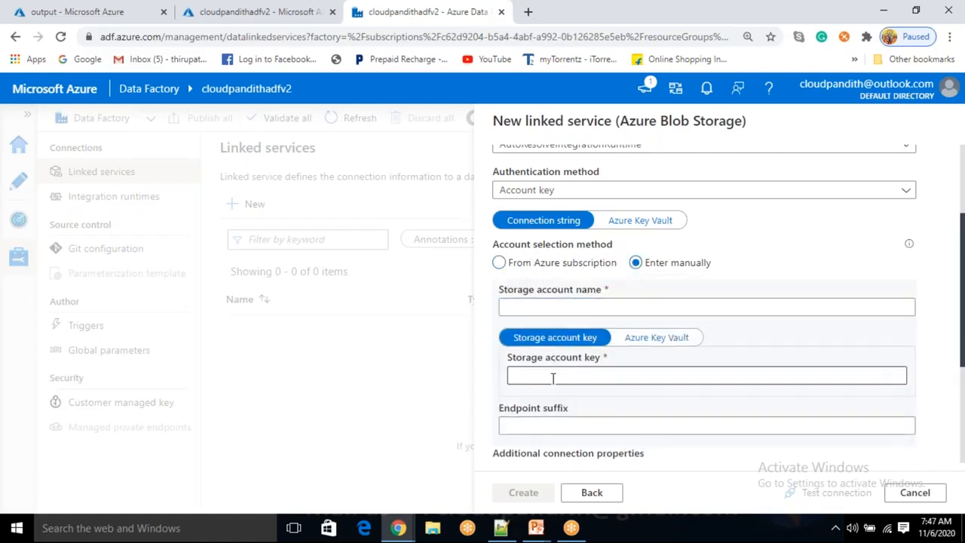
pyautogui.click(556, 425)
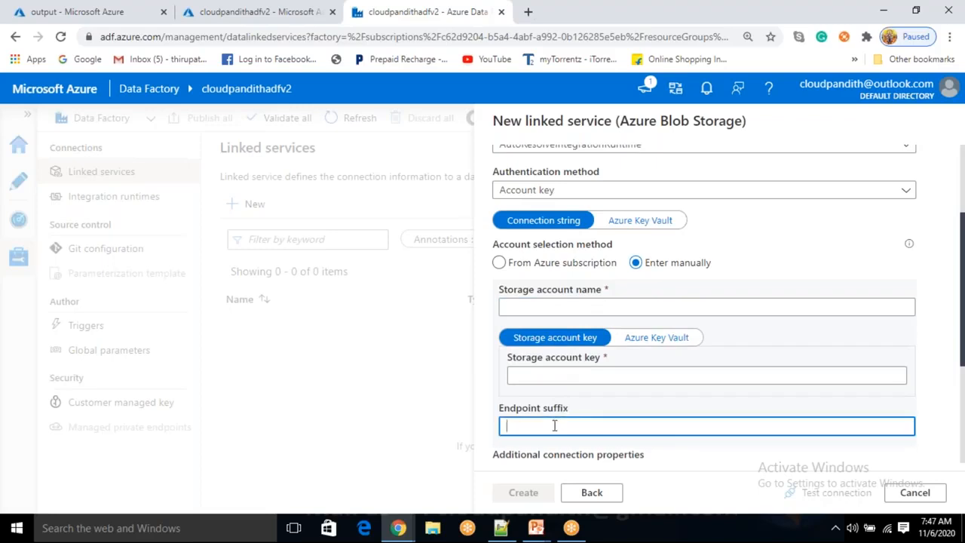
pyautogui.click(546, 265)
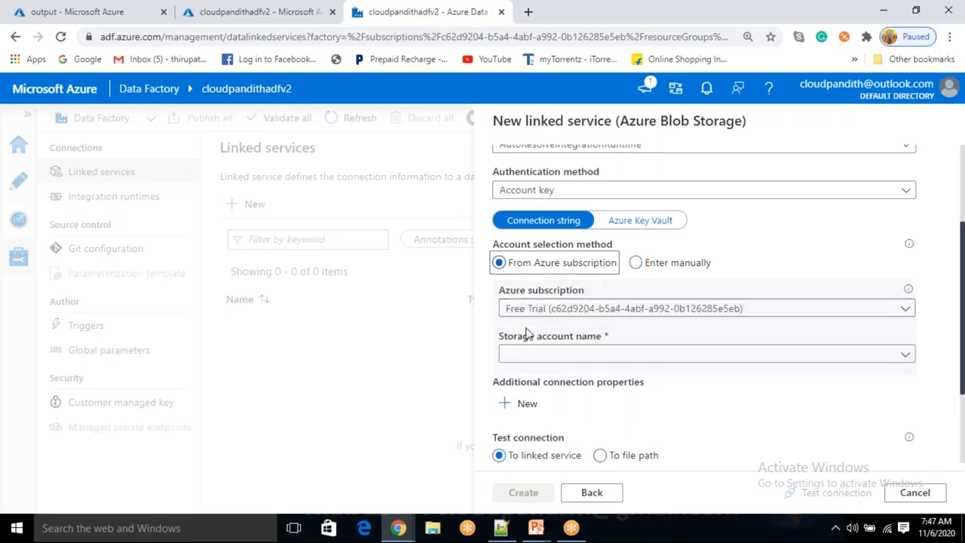
# Step: Select the cloudpandithcust storage account, test the connection and create the linked service
pyautogui.click(547, 356)
pyautogui.click(541, 377)
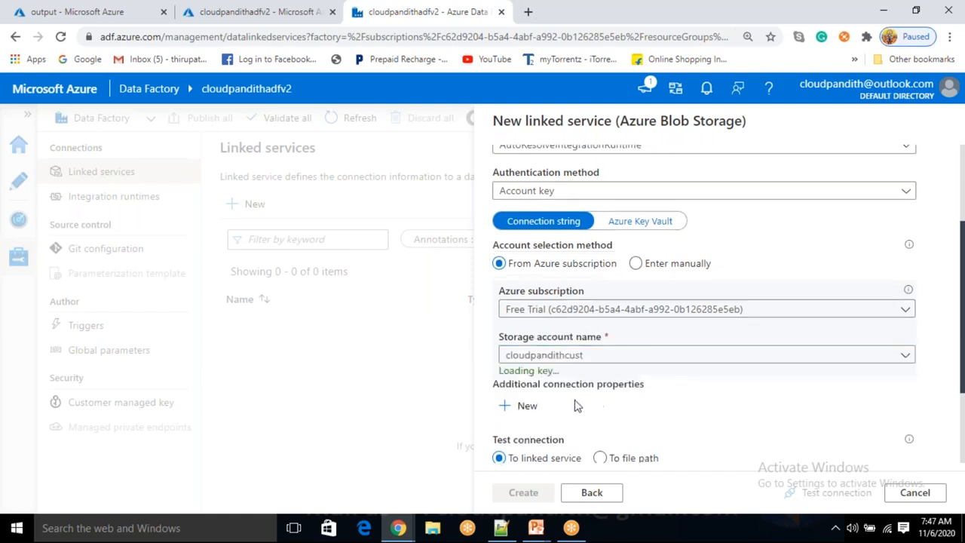
pyautogui.click(801, 492)
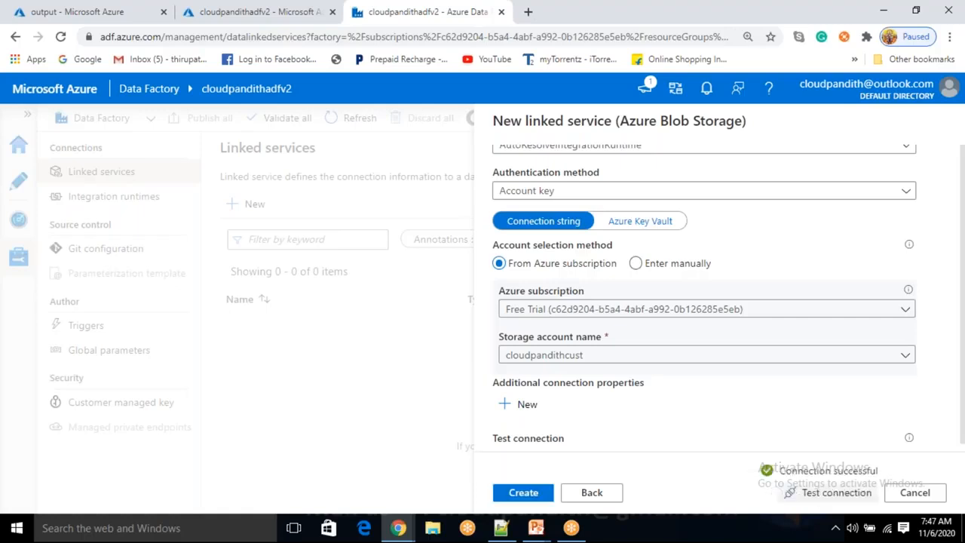
pyautogui.click(526, 494)
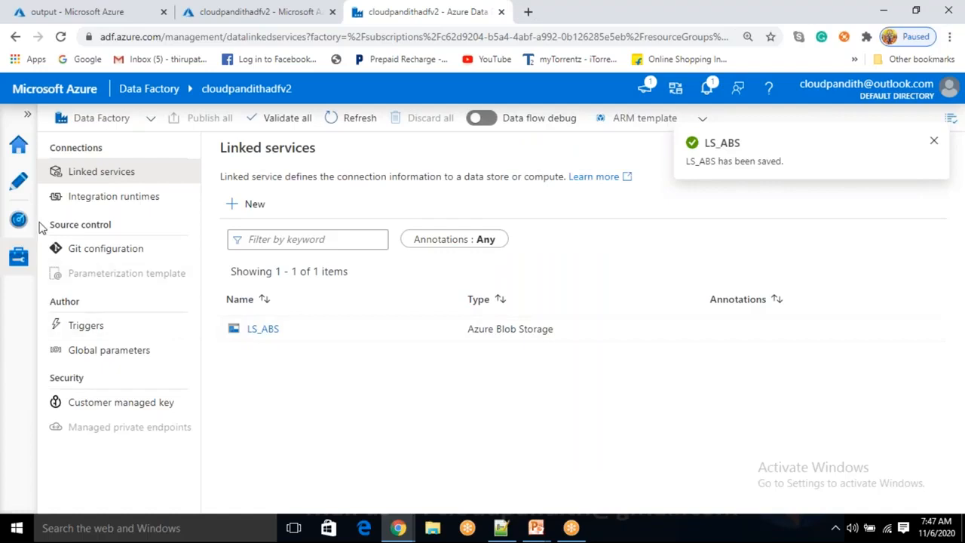
# Step: In the authoring area, start a new dataset on Azure Blob Storage with the DelimitedText format
pyautogui.click(21, 186)
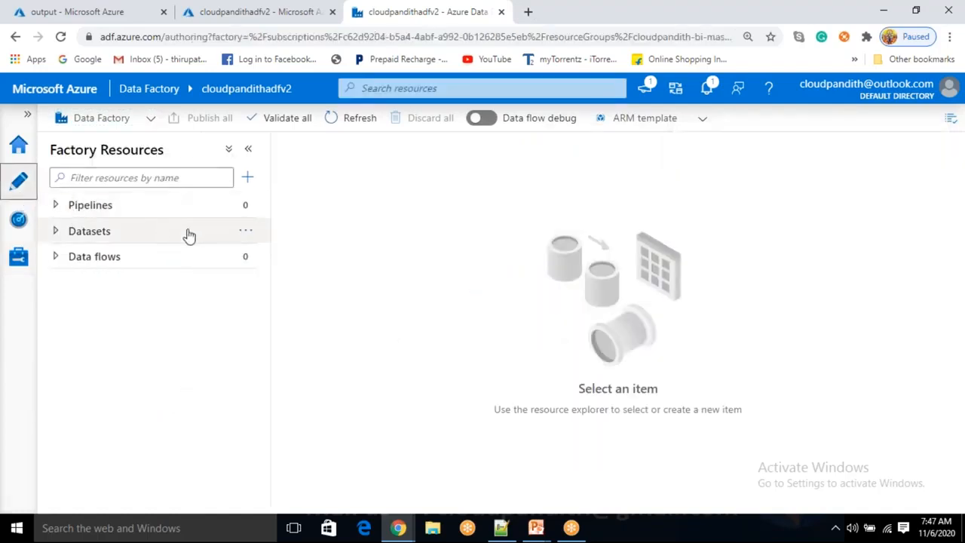
pyautogui.click(246, 232)
pyautogui.click(286, 256)
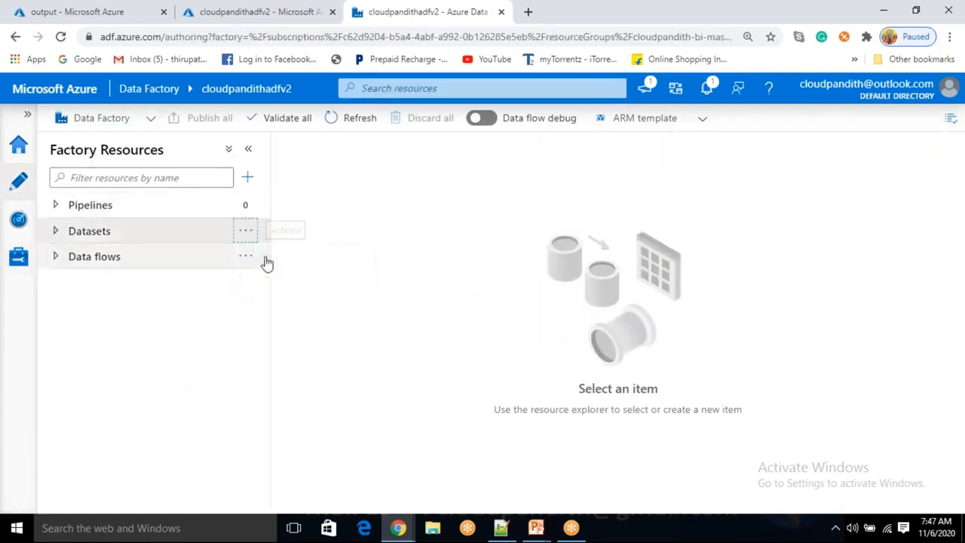
pyautogui.click(712, 448)
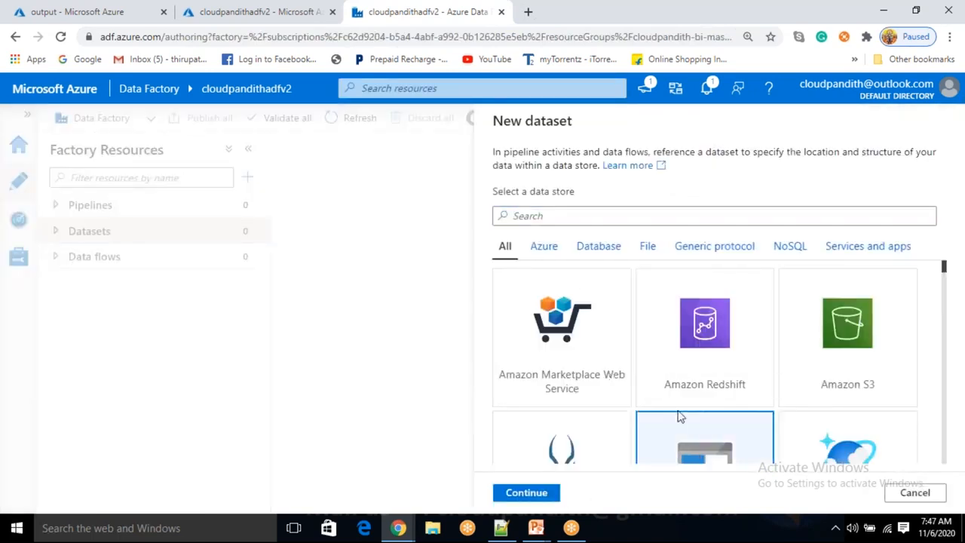
pyautogui.scroll(-2, 679, 416)
pyautogui.click(527, 492)
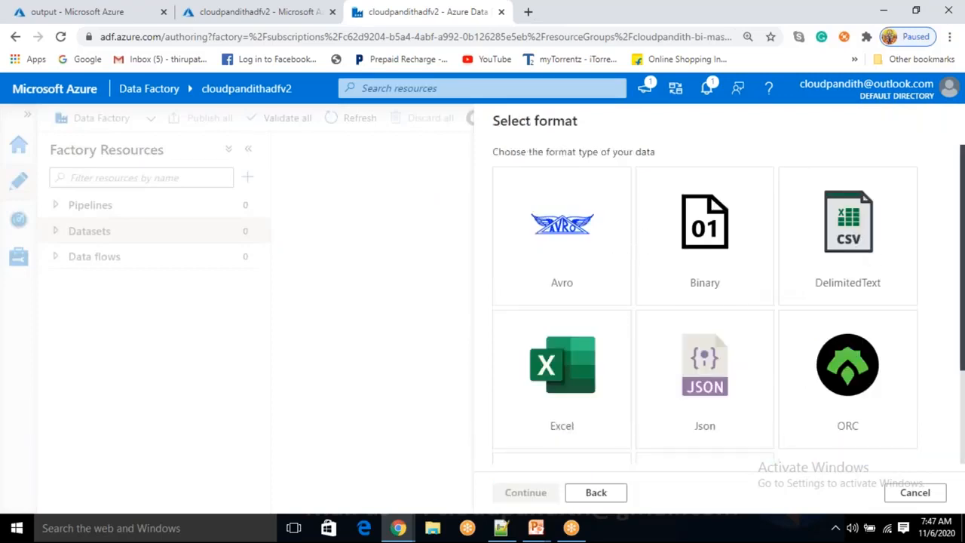
pyautogui.click(815, 257)
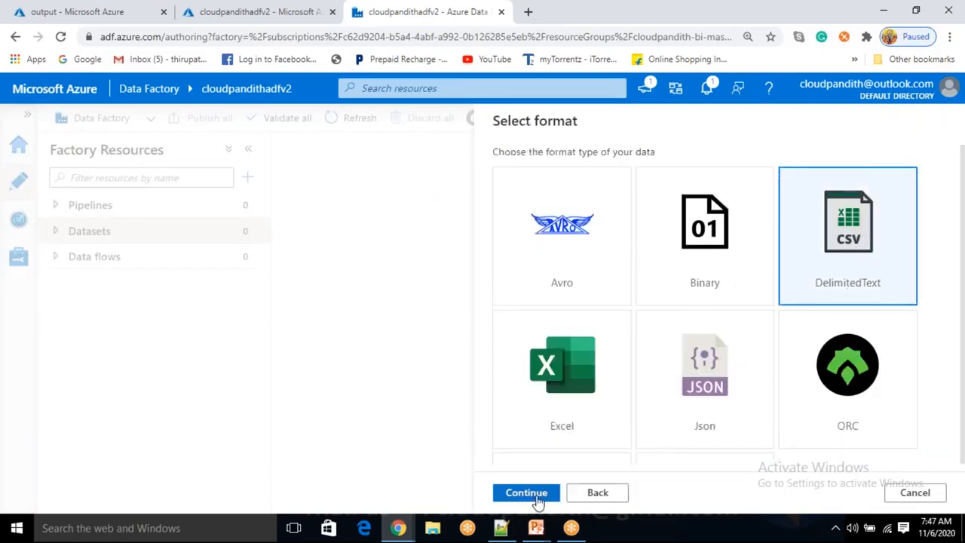
pyautogui.click(532, 497)
# Step: Name the dataset DS_ABS_Source_multifiles and assign the LS_ABS linked service to it
pyautogui.moveTo(575, 171); pyautogui.dragTo(485, 169)
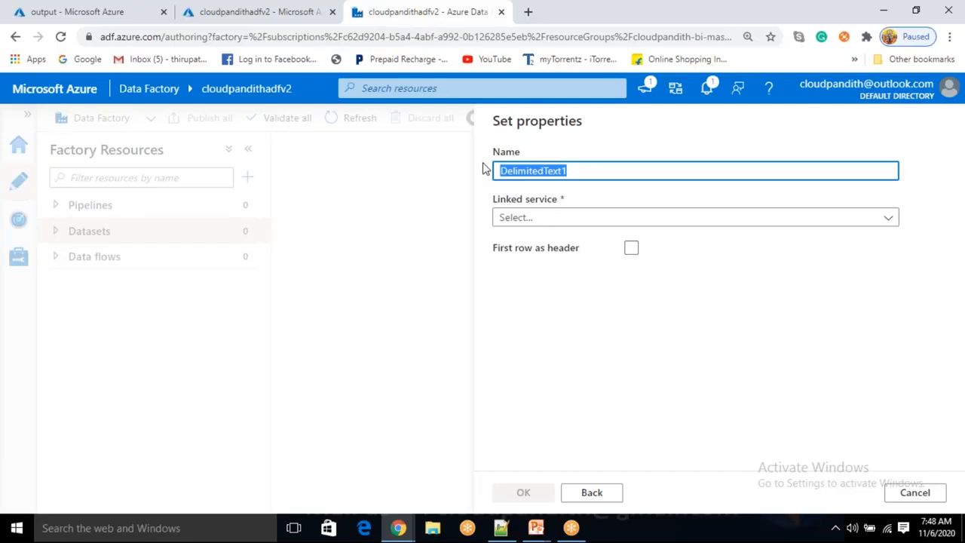
pyautogui.press('BackSpace')
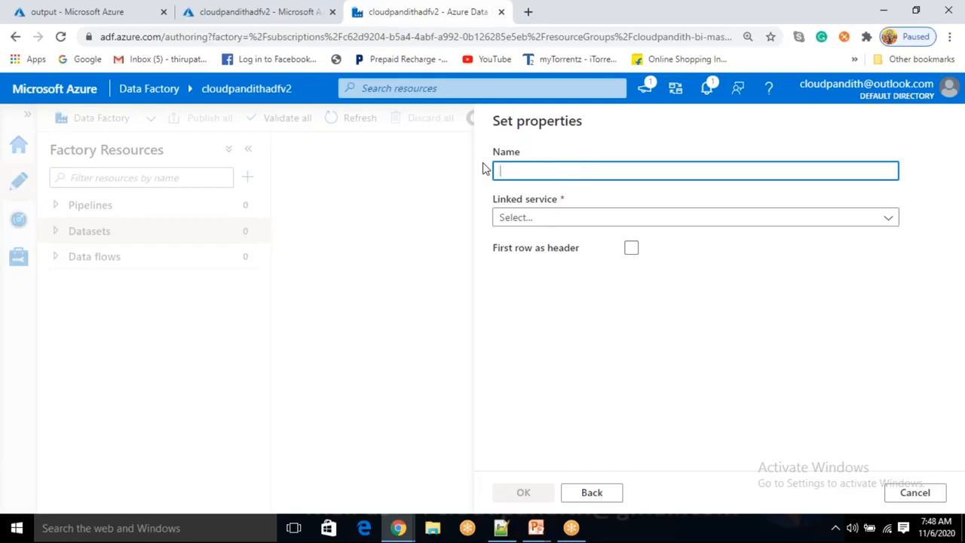
pyautogui.write('DS_ABS_Source_multifiles')
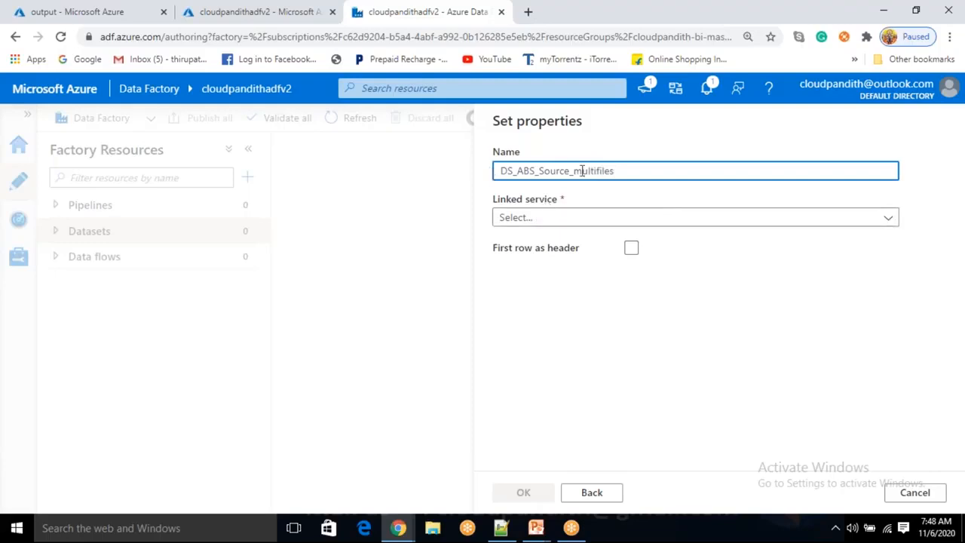
pyautogui.click(546, 220)
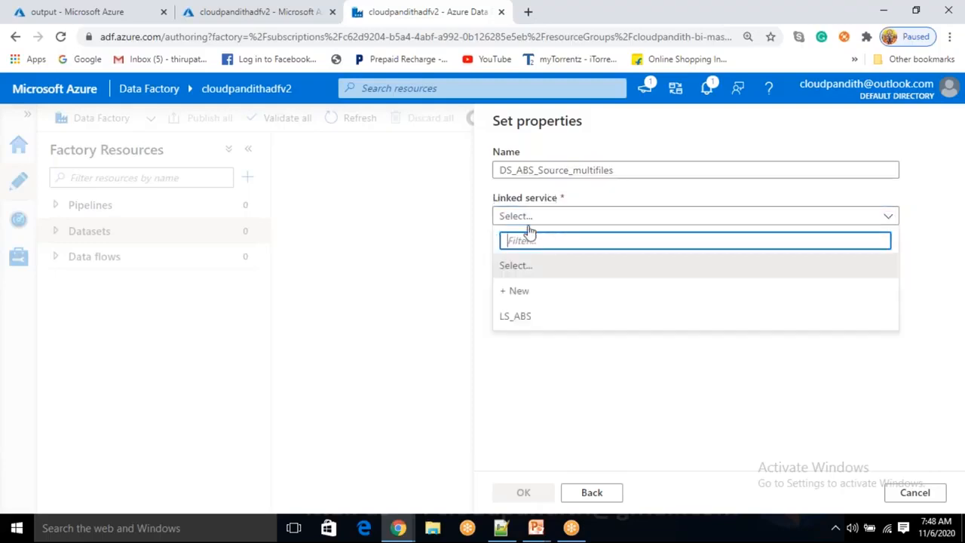
pyautogui.click(513, 320)
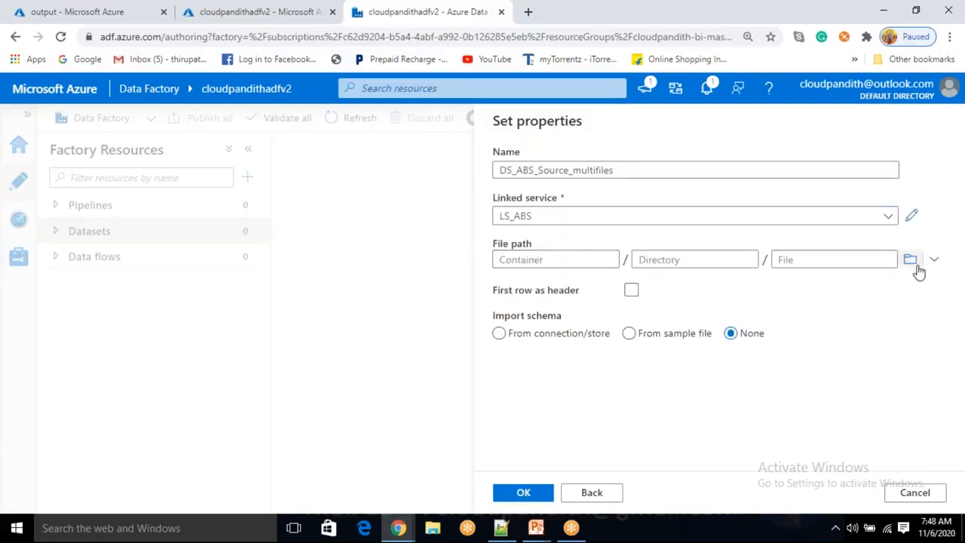
# Step: Browse the storage for the dataset's file path and choose the input container
pyautogui.click(539, 260)
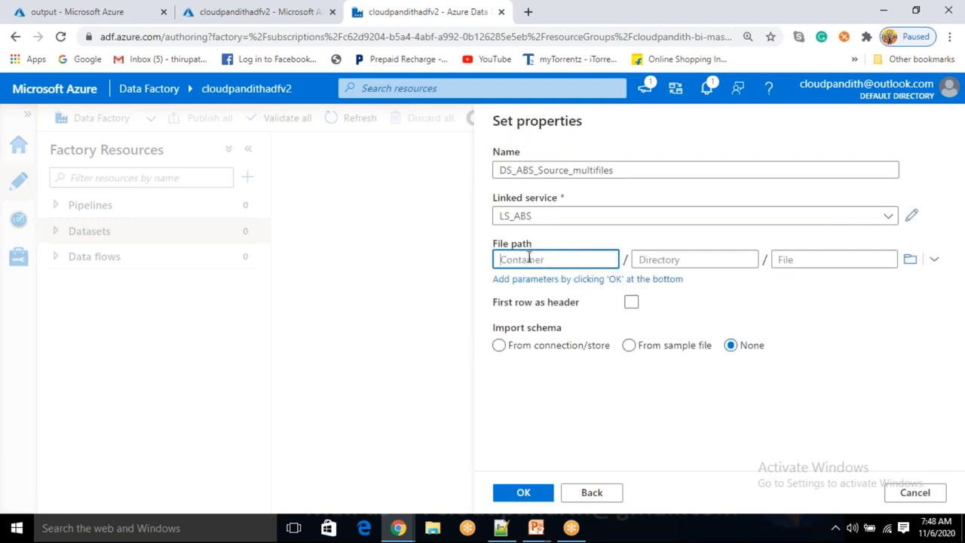
pyautogui.click(909, 258)
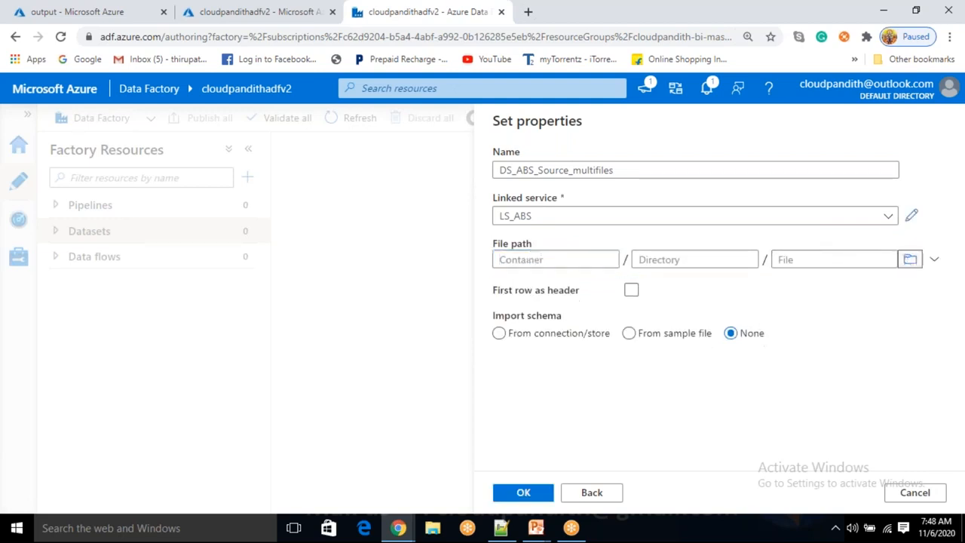
pyautogui.click(645, 218)
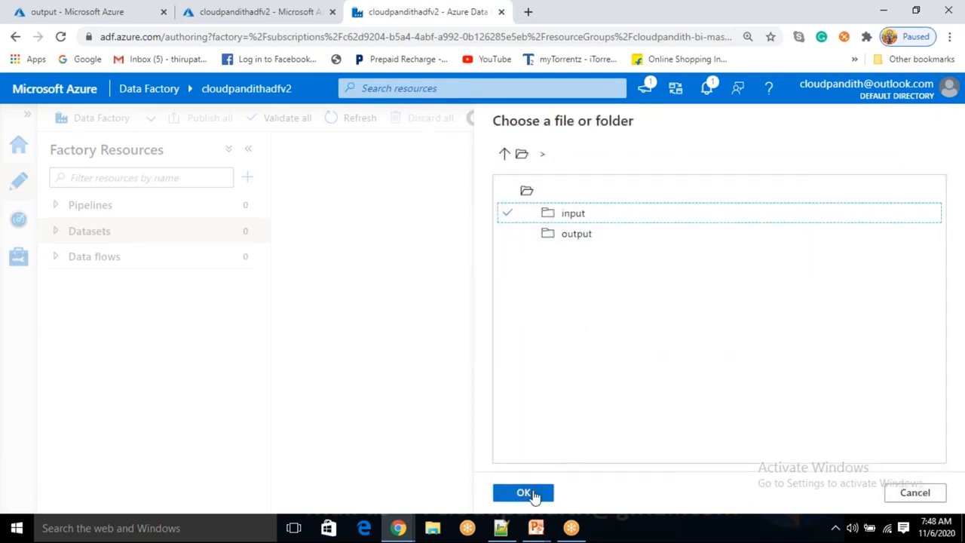
pyautogui.click(525, 492)
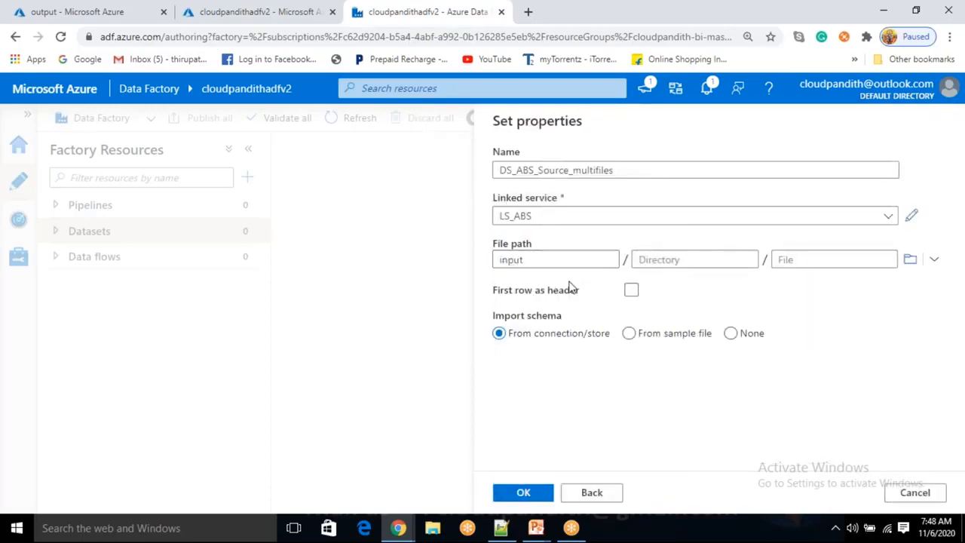
pyautogui.click(505, 258)
pyautogui.doubleClick(505, 258)
pyautogui.click(565, 259)
pyautogui.moveTo(562, 259); pyautogui.dragTo(475, 270)
pyautogui.click(686, 300)
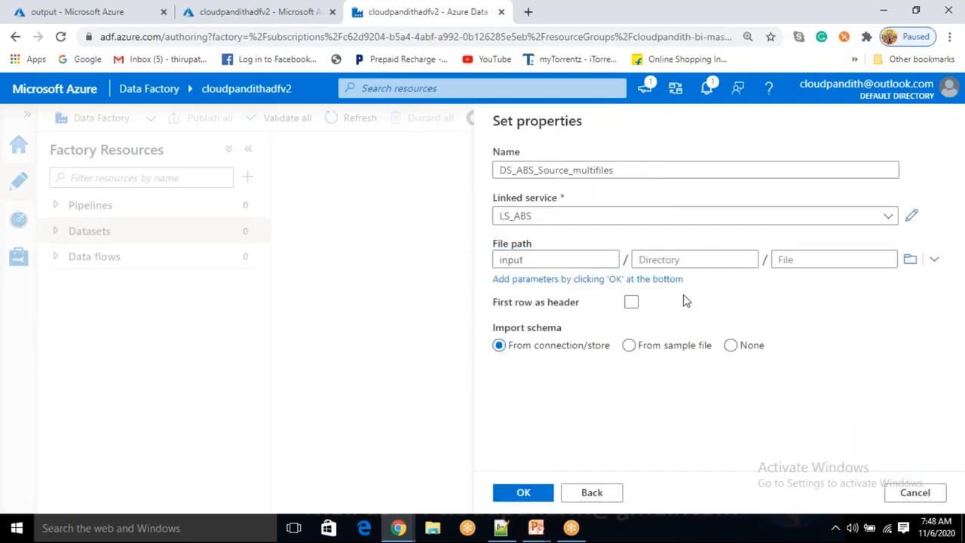
# Step: Treat the first row as header, create the source dataset, then hide its properties and shrink the settings area
pyautogui.click(632, 291)
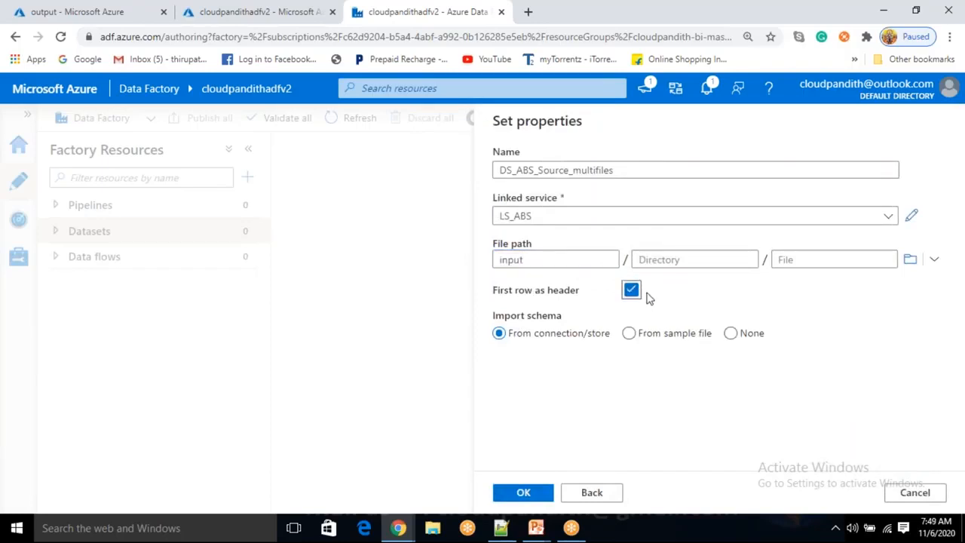
pyautogui.click(535, 493)
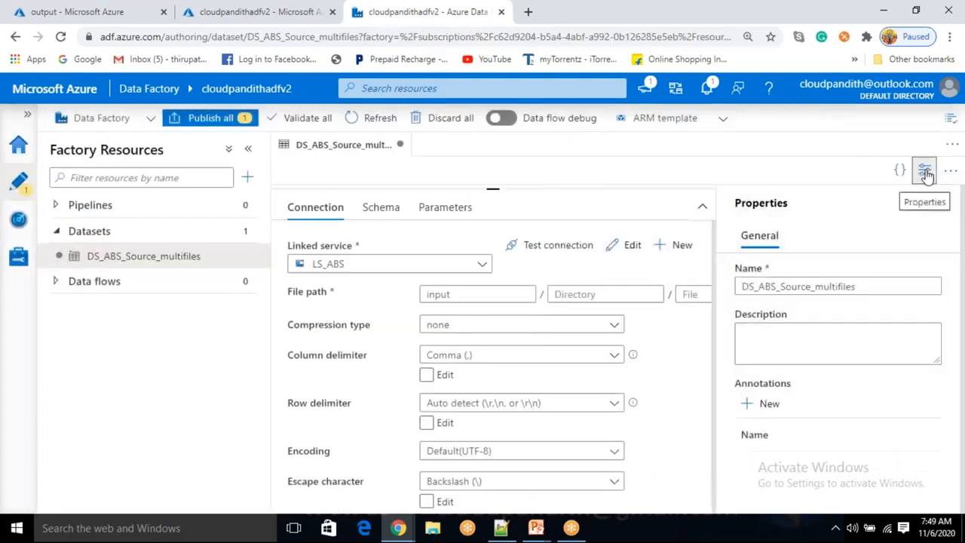
pyautogui.click(924, 170)
pyautogui.moveTo(612, 190); pyautogui.dragTo(609, 221)
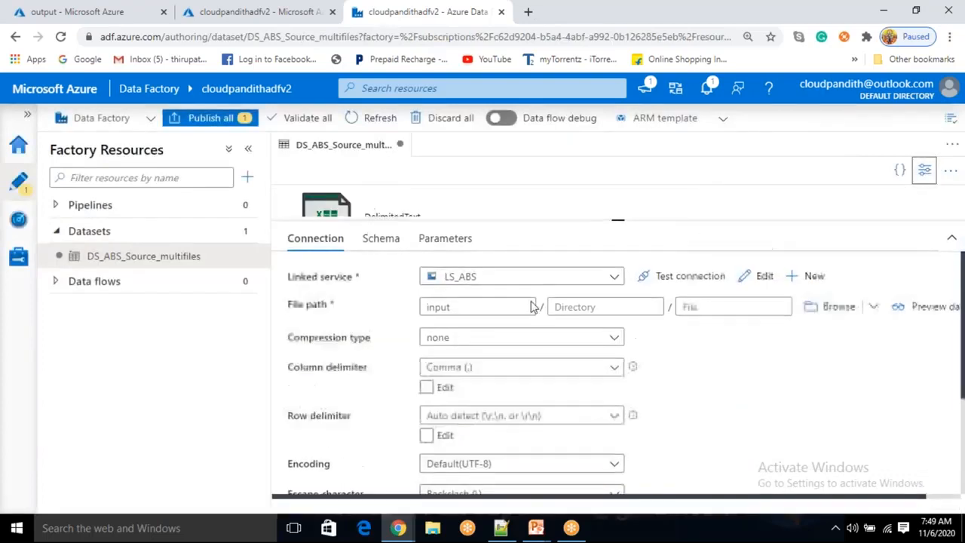
# Step: Start another new dataset on Azure Blob Storage with the DelimitedText format
pyautogui.click(244, 231)
pyautogui.click(343, 260)
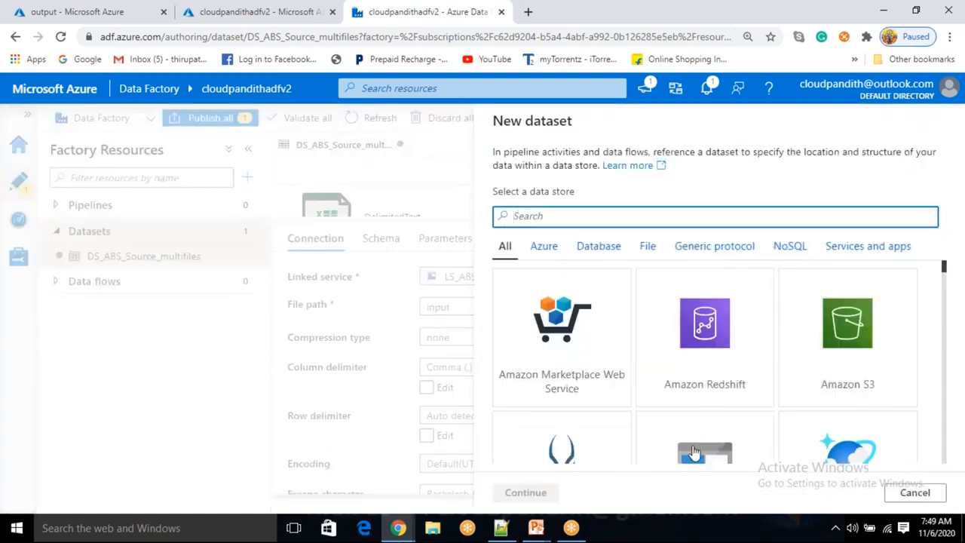
pyautogui.click(537, 496)
pyautogui.click(847, 236)
pyautogui.click(526, 492)
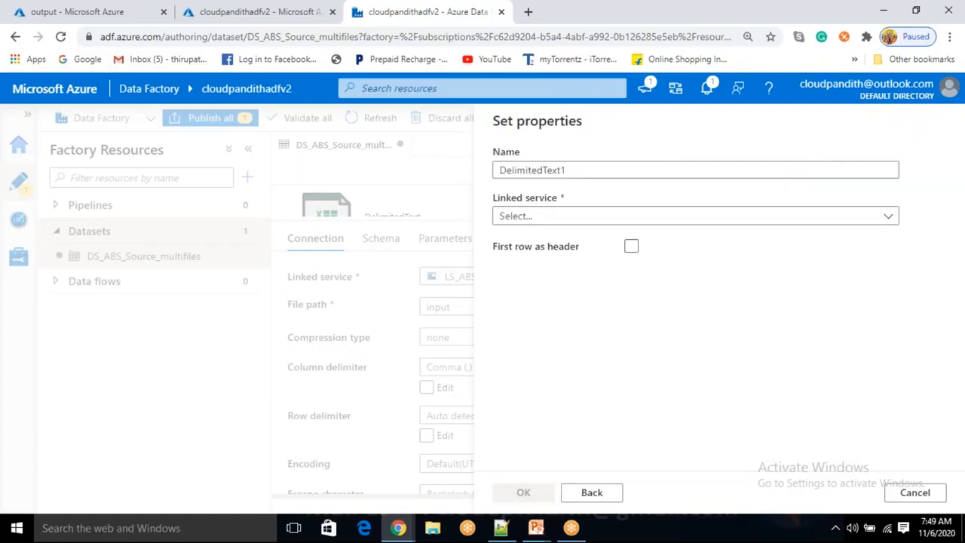
# Step: Name the dataset DS_ABS_Sink_multifiles and assign the LS_ABS linked service to it
pyautogui.doubleClick(528, 171)
pyautogui.press('BackSpace')
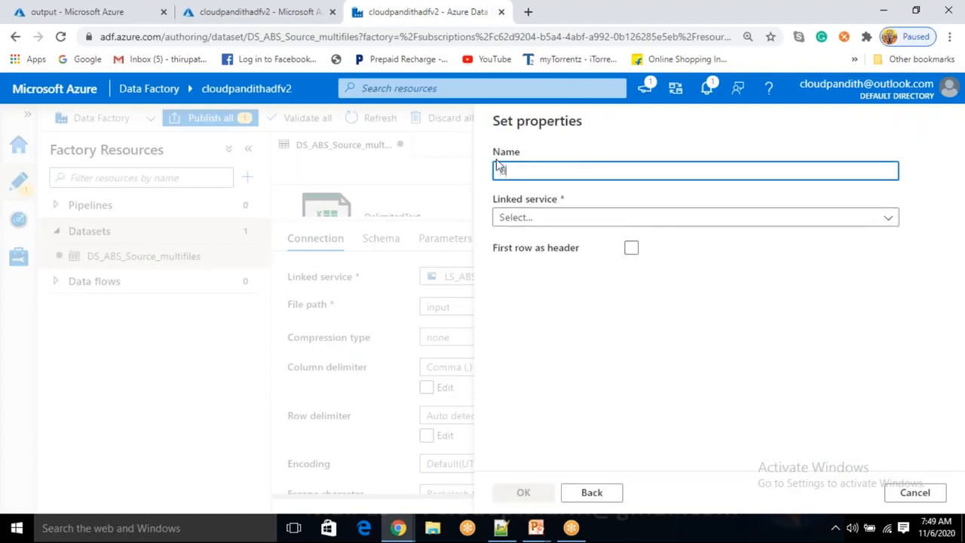
pyautogui.write('DS')
pyautogui.write('_ABS_SINK')
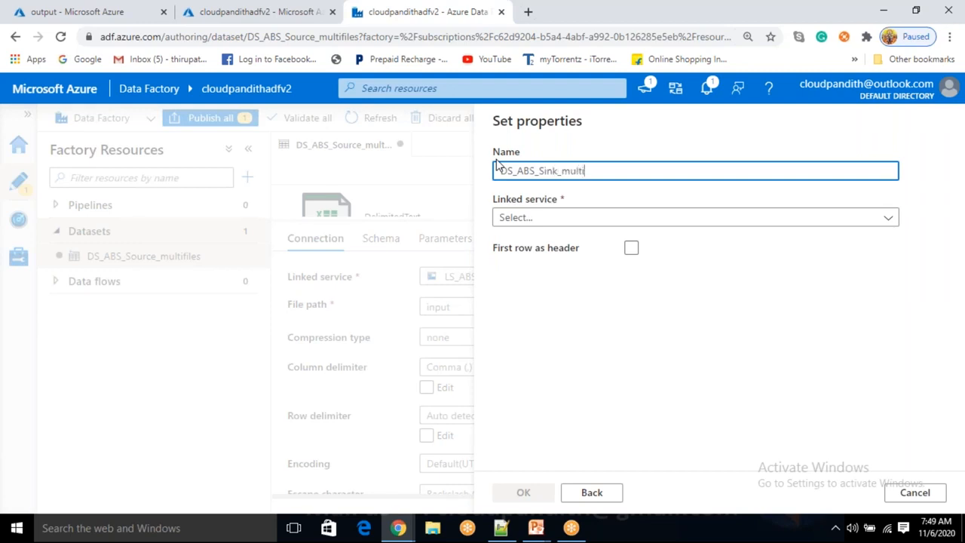
pyautogui.write('_multifiles')
pyautogui.moveTo(610, 168); pyautogui.dragTo(491, 170)
pyautogui.click(562, 218)
pyautogui.click(532, 315)
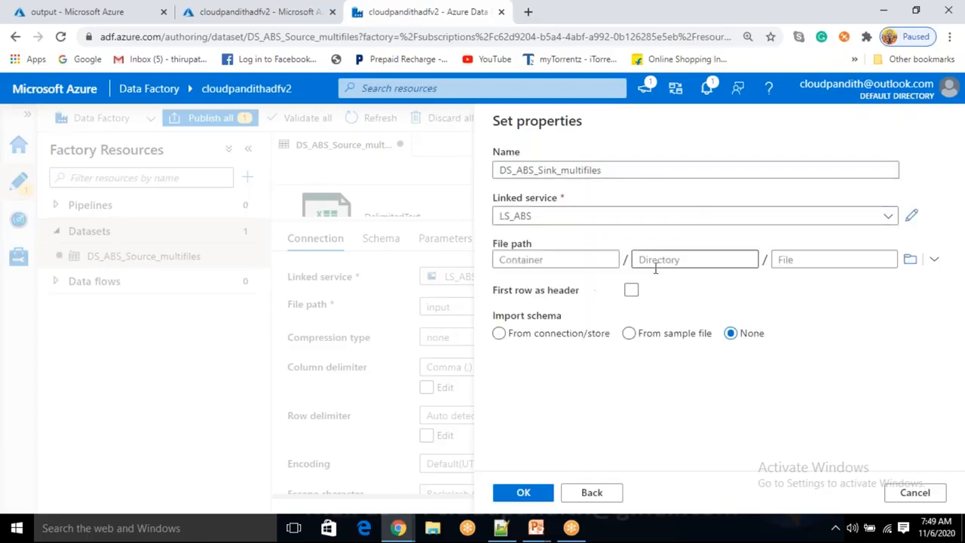
# Step: Set the sink dataset's file path to the output container, treat the first row as header and create the dataset
pyautogui.click(909, 259)
pyautogui.click(625, 235)
pyautogui.click(540, 496)
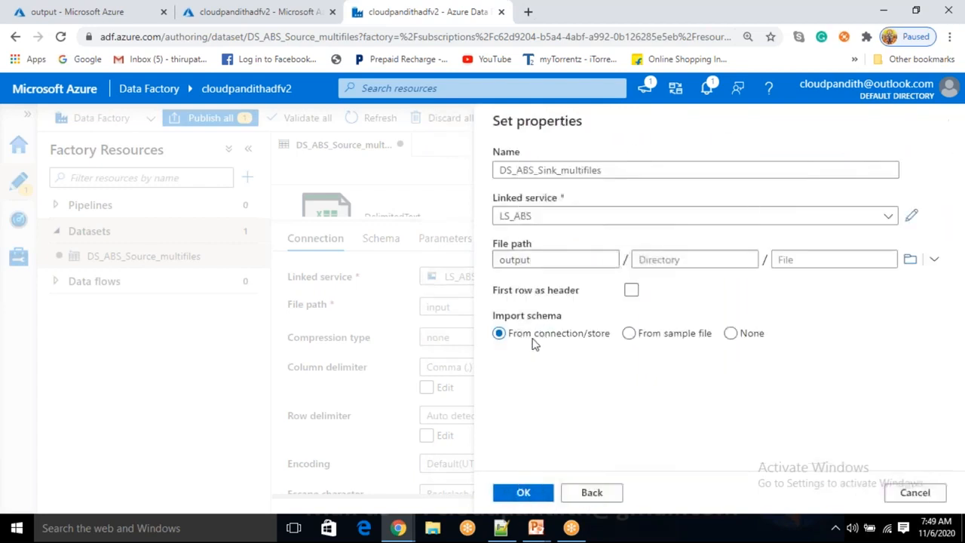
pyautogui.click(631, 291)
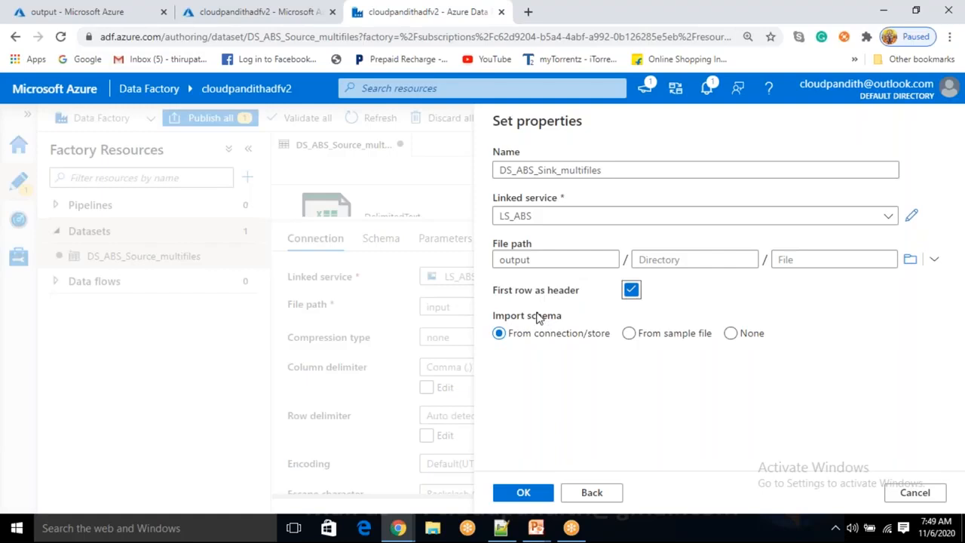
pyautogui.moveTo(504, 318)
pyautogui.mouseDown()
pyautogui.moveTo(575, 319)
pyautogui.moveTo(495, 317)
pyautogui.mouseUp()
pyautogui.click(576, 324)
pyautogui.click(667, 259)
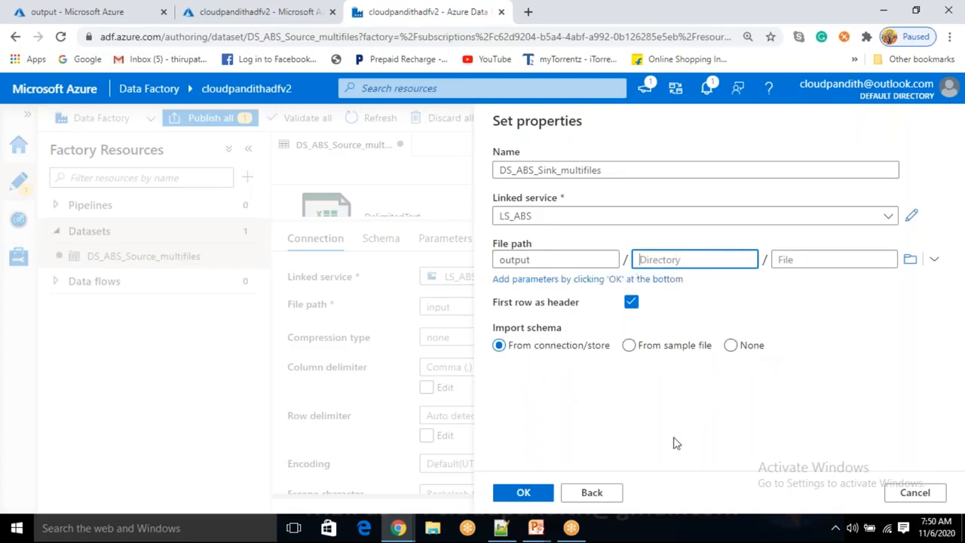
pyautogui.click(537, 494)
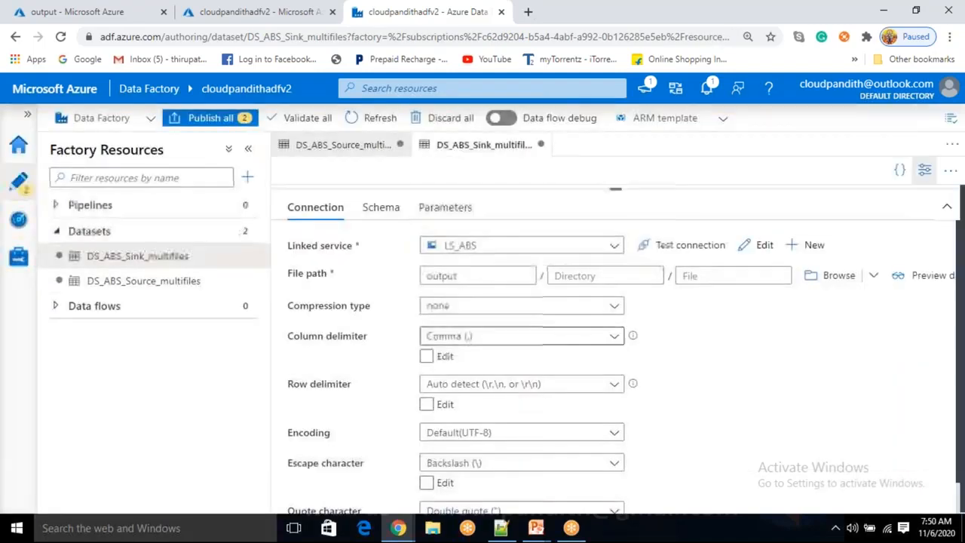
# Step: Create a new pipeline, name it PL_DATA_blob_blob and hide its properties
pyautogui.click(247, 177)
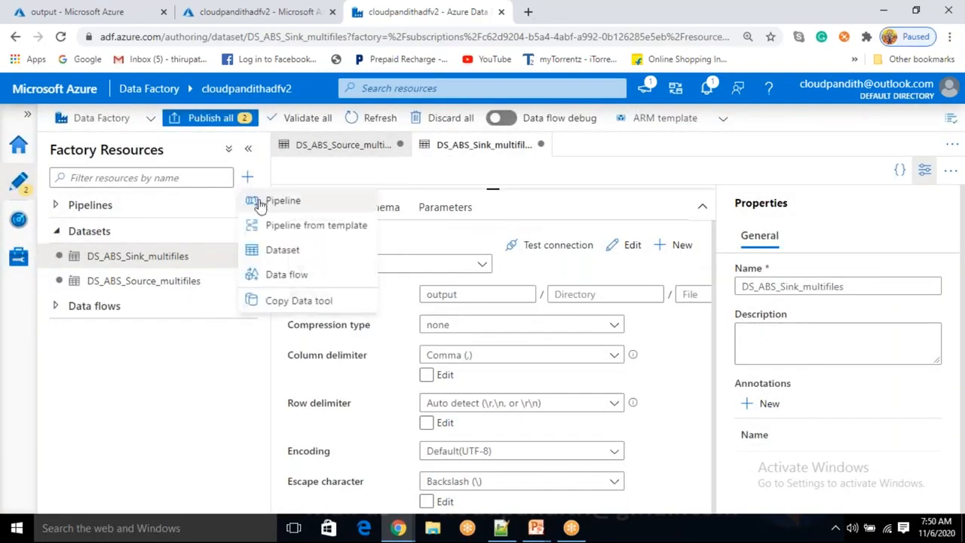
pyautogui.click(273, 201)
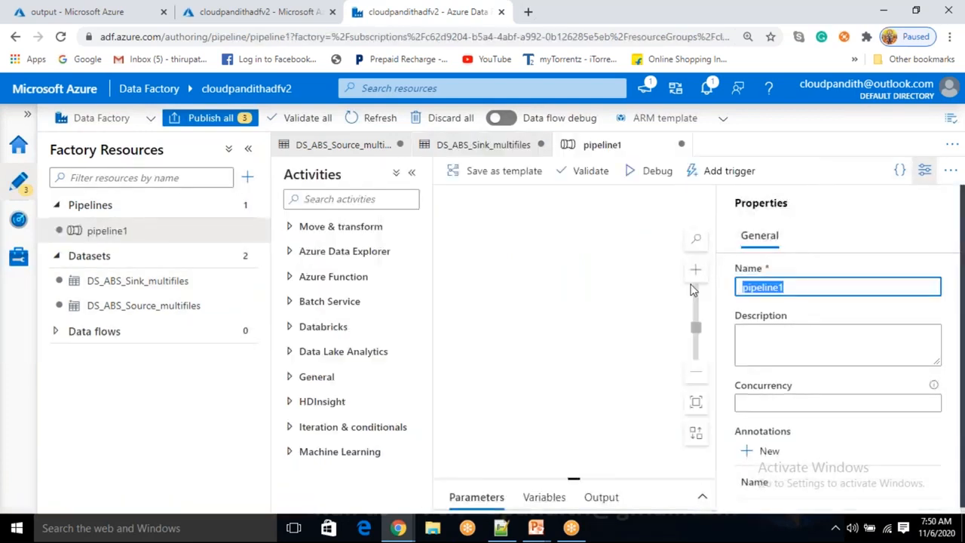
pyautogui.write('PL_')
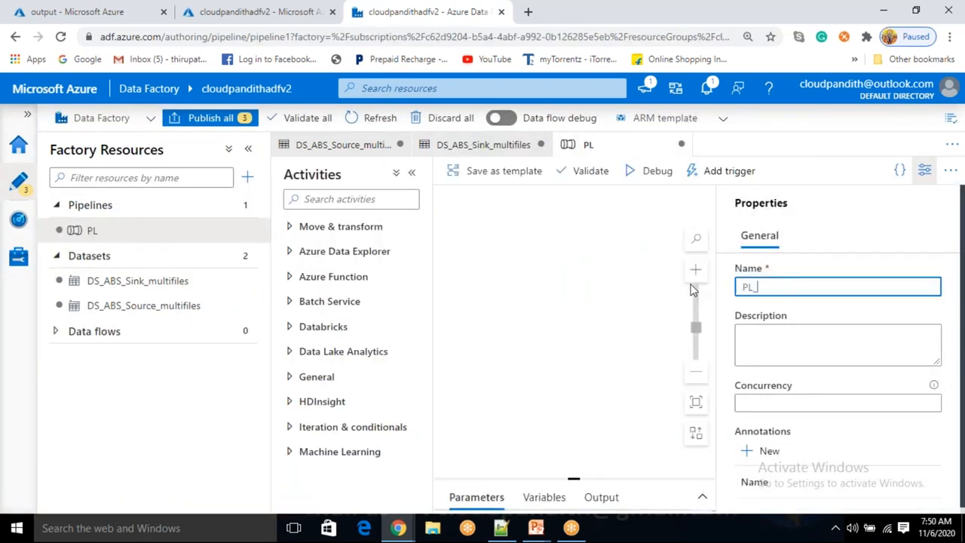
pyautogui.write('DATA_Moveme')
pyautogui.press('BackSpace')
pyautogui.press('BackSpace')
pyautogui.press('BackSpace')
pyautogui.press('BackSpace')
pyautogui.press('BackSpace')
pyautogui.write('m')
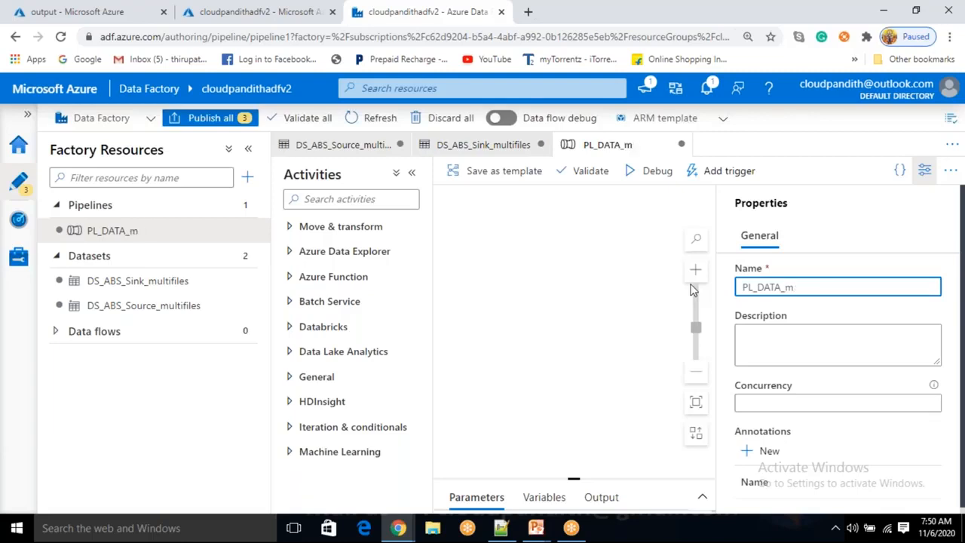
pyautogui.write('oblob_blob')
pyautogui.click(924, 171)
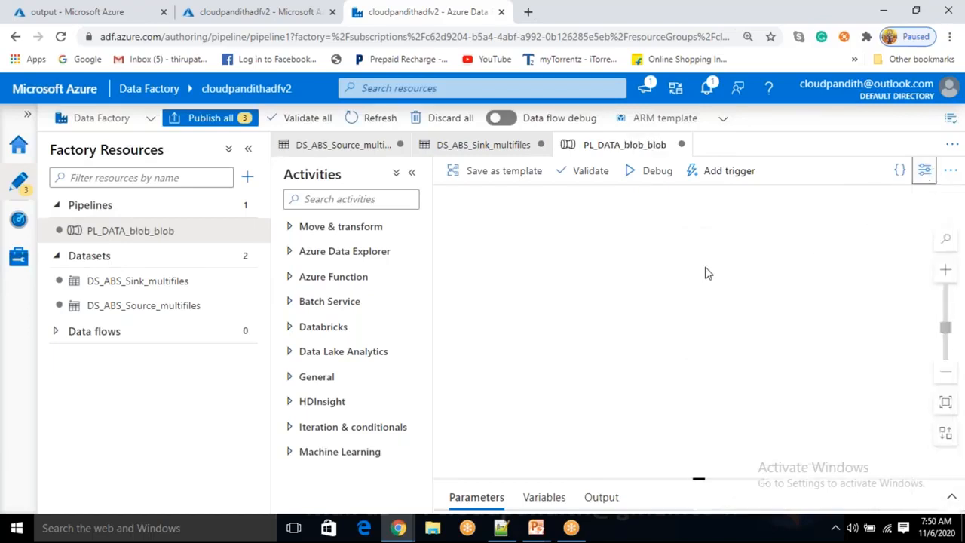
# Step: Add a Copy data activity to the pipeline canvas and enlarge the activity's settings area
pyautogui.click(366, 229)
pyautogui.moveTo(332, 255); pyautogui.dragTo(603, 262)
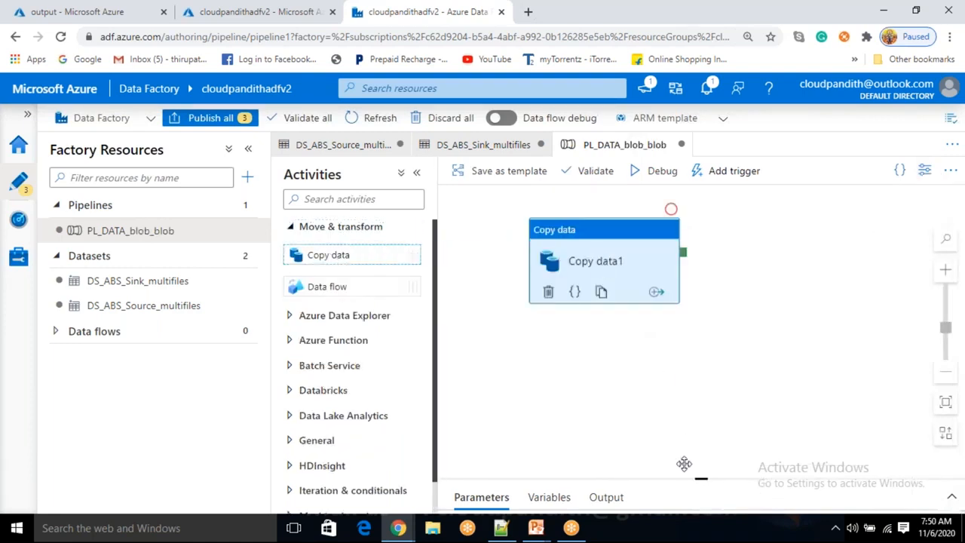
pyautogui.moveTo(684, 463); pyautogui.dragTo(686, 280)
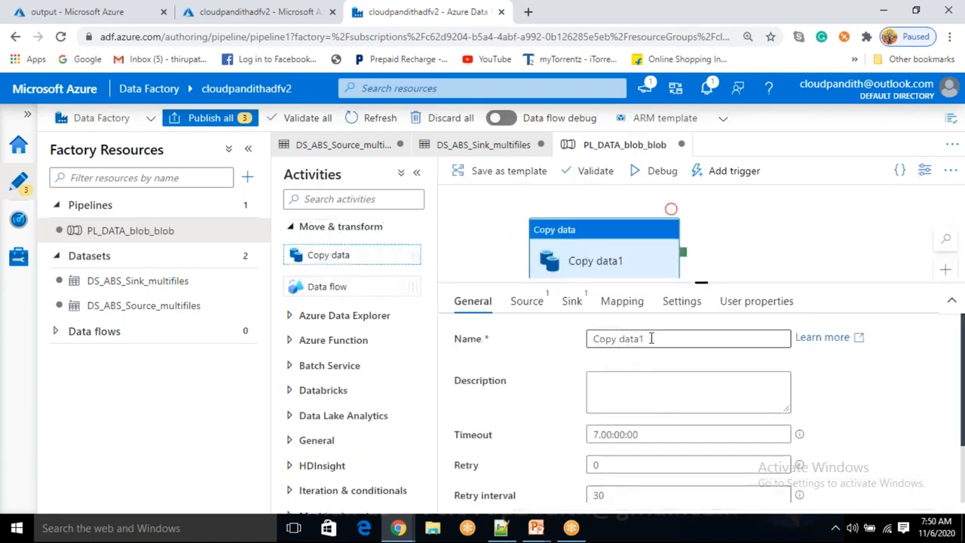
# Step: Rename the copy activity as Copy_DS_ABS_Source_multifiles_to_DS_ABS_Sink_multifiles
pyautogui.moveTo(651, 338); pyautogui.dragTo(586, 337)
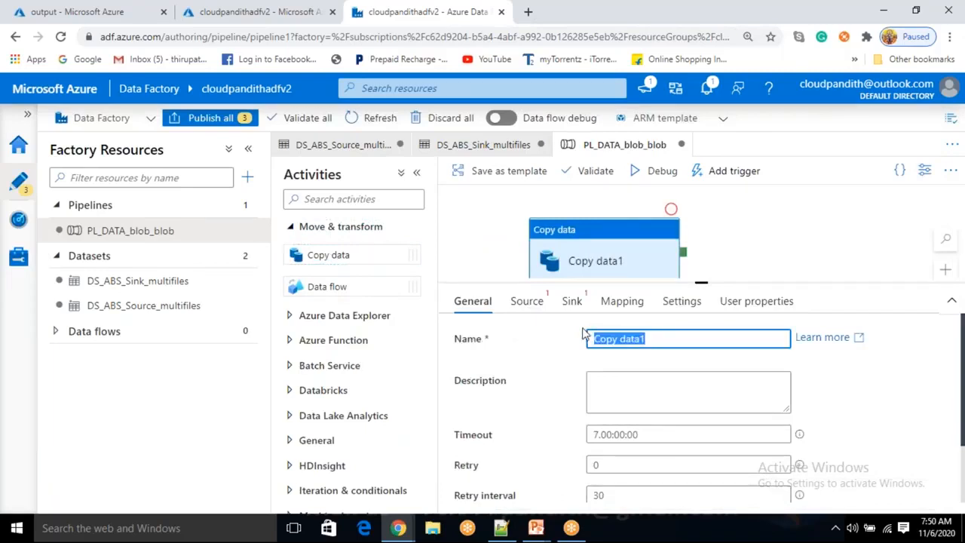
pyautogui.press('BackSpace')
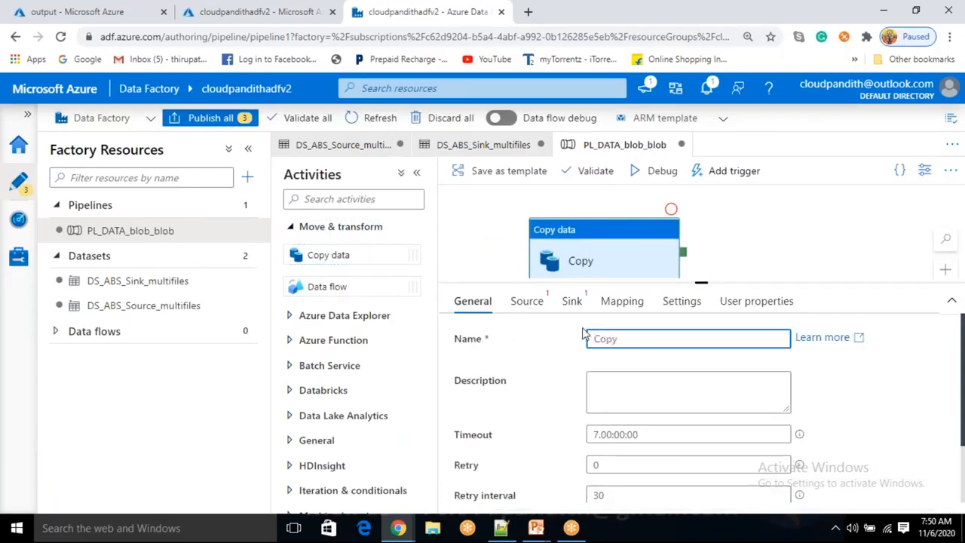
pyautogui.write('Copy_')
pyautogui.write('DS_ABS_Sink_multifiles')
pyautogui.press('Left')
pyautogui.press('Left')
pyautogui.press('BackSpace')
pyautogui.press('BackSpace')
pyautogui.press('BackSpace')
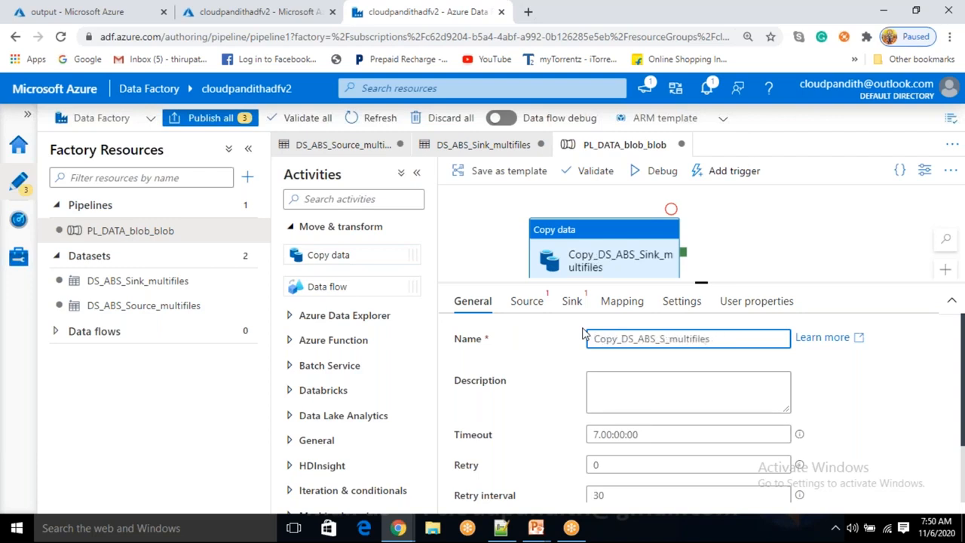
pyautogui.write('ource')
pyautogui.press('End')
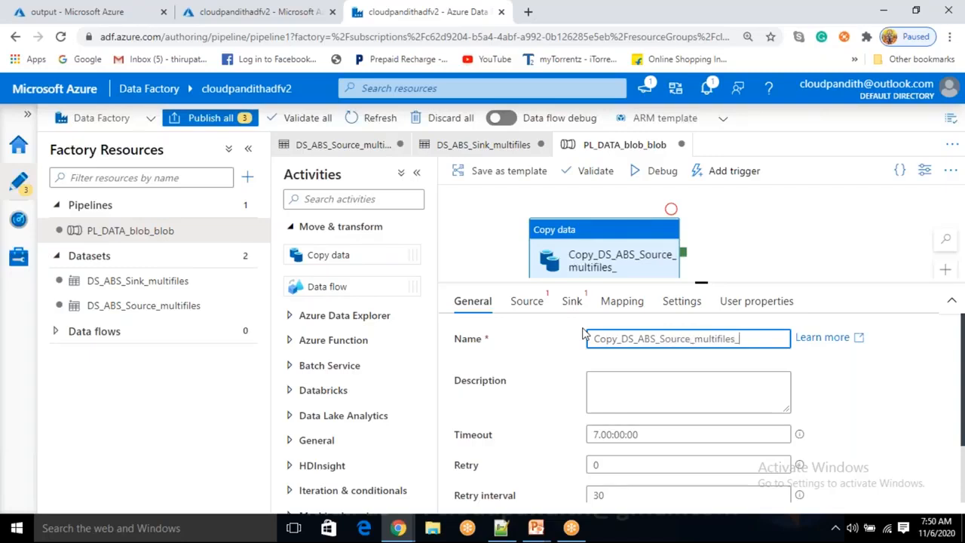
pyautogui.write('_')
pyautogui.write('DS_ABS_Sink_multifiles')
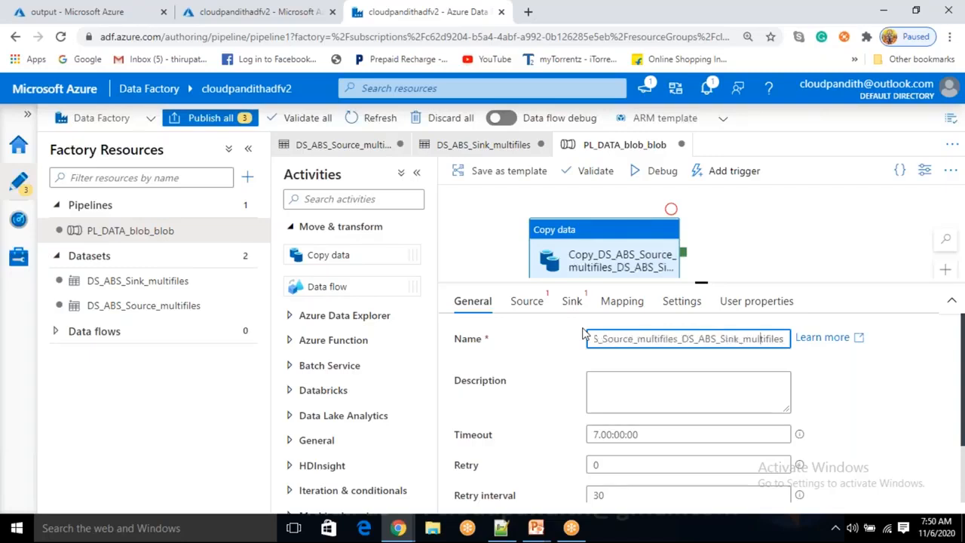
pyautogui.write('to_')
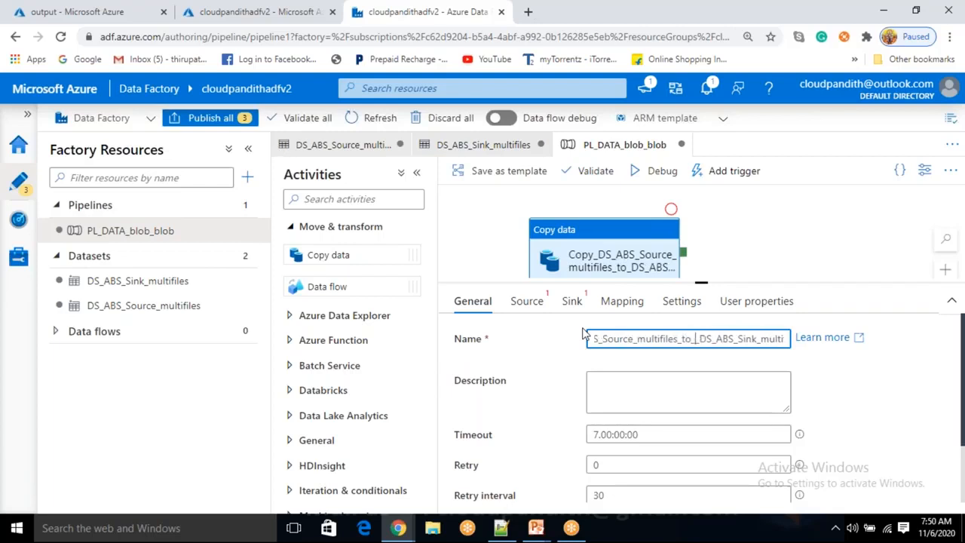
pyautogui.write('_')
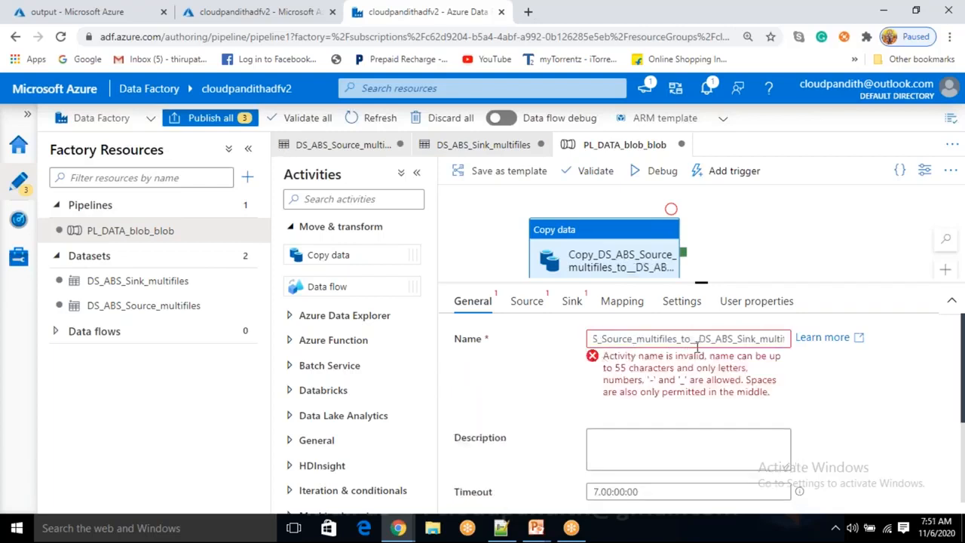
pyautogui.press('BackSpace')
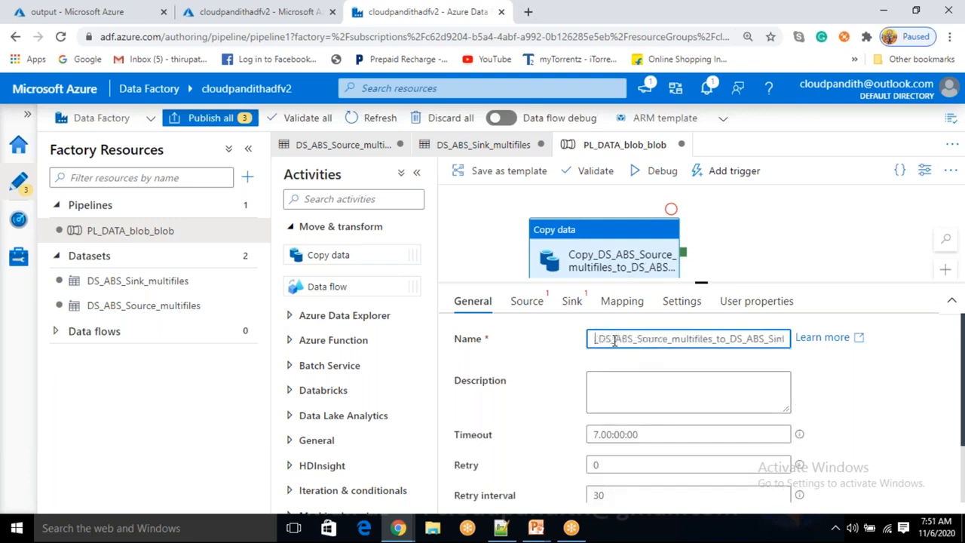
pyautogui.click(546, 355)
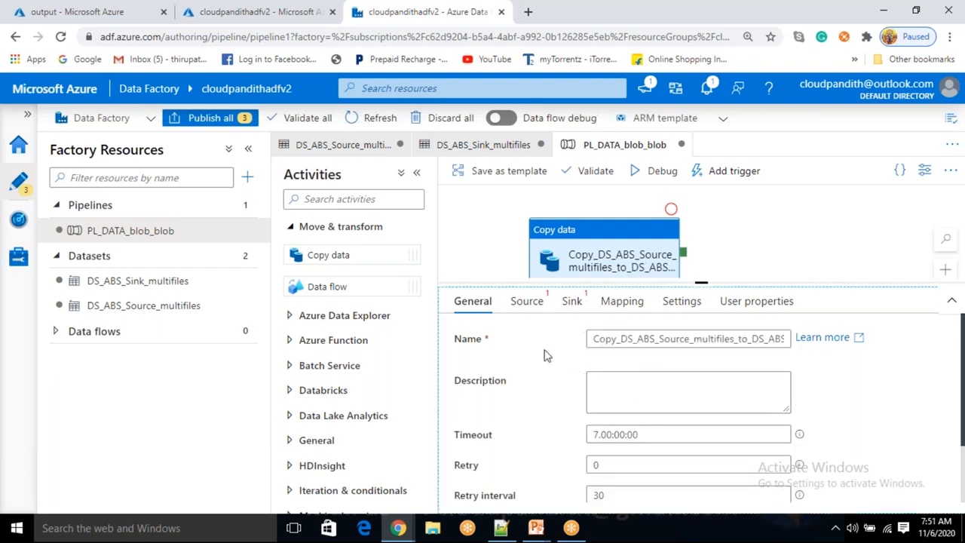
# Step: Assign DS_ABS_Source_multifiles as the copy activity's source dataset and DS_ABS_Sink_multifiles as its sink dataset
pyautogui.click(526, 300)
pyautogui.click(618, 340)
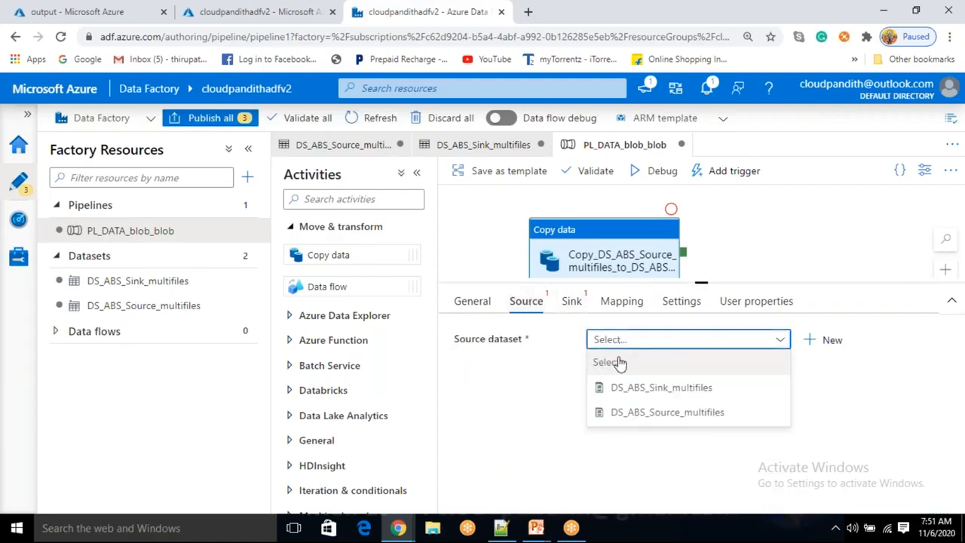
pyautogui.click(613, 410)
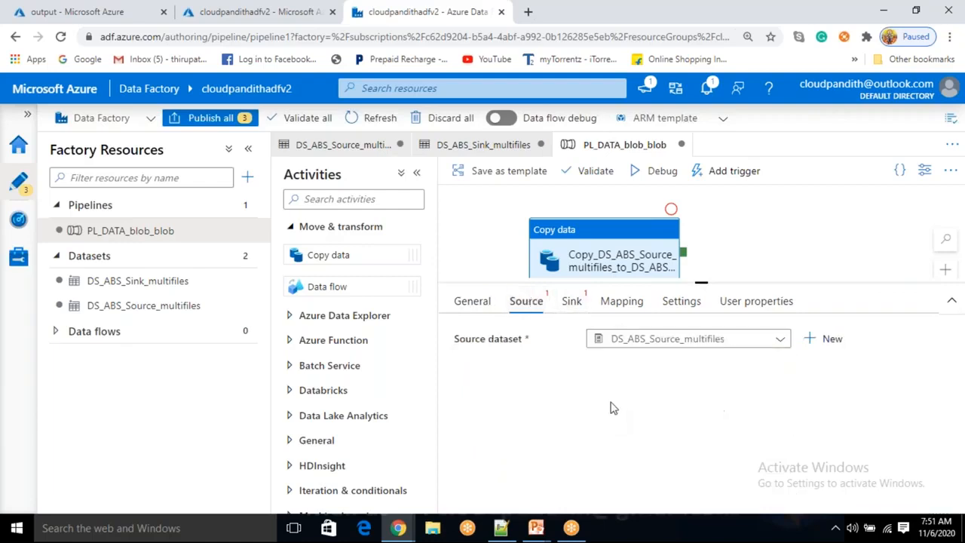
pyautogui.click(572, 305)
pyautogui.click(614, 340)
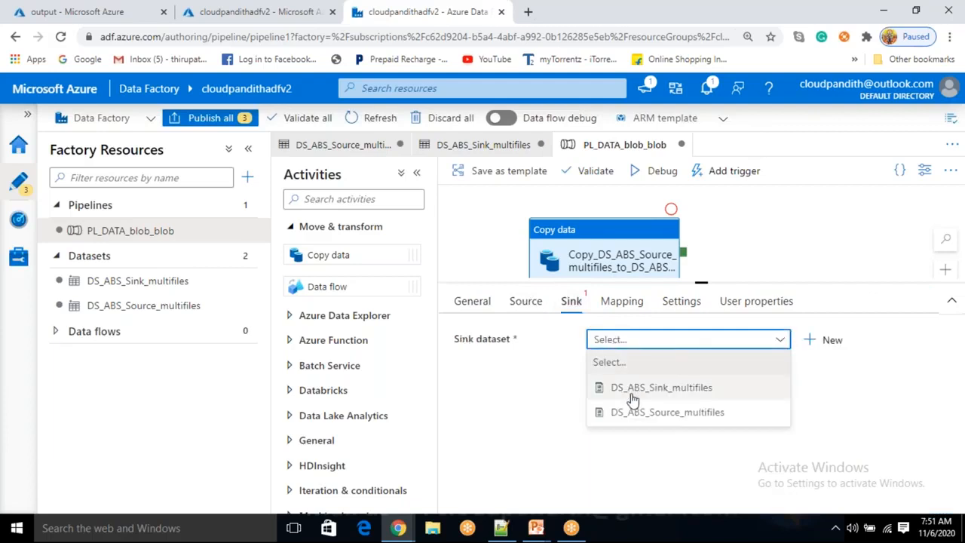
pyautogui.click(631, 388)
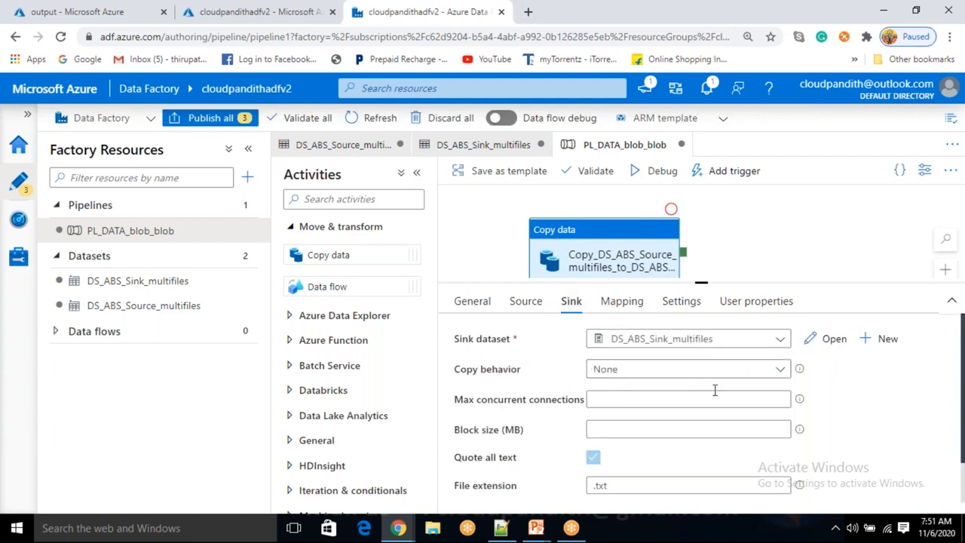
# Step: Check the copy activity's source settings, try a debug run of the pipeline and dismiss the validation output
pyautogui.click(527, 309)
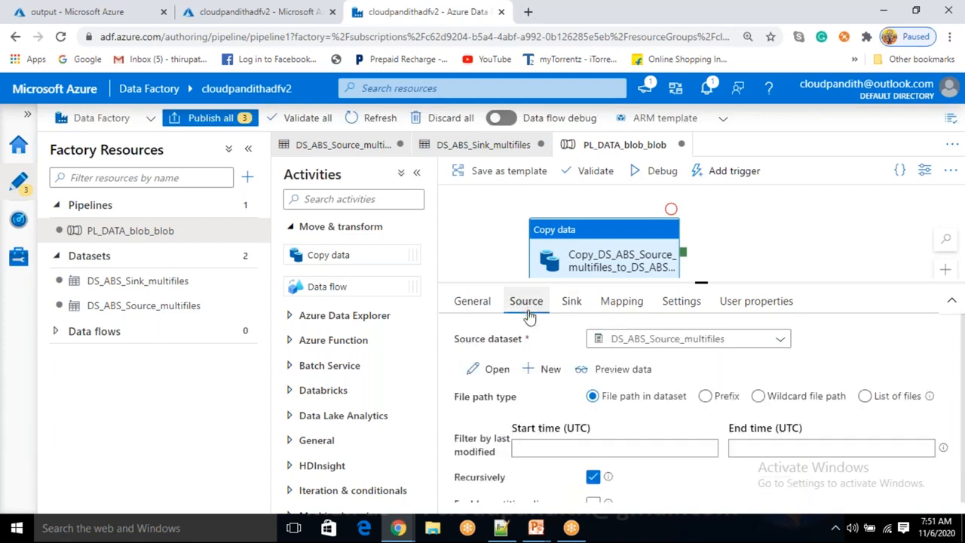
pyautogui.scroll(-3, 566, 424)
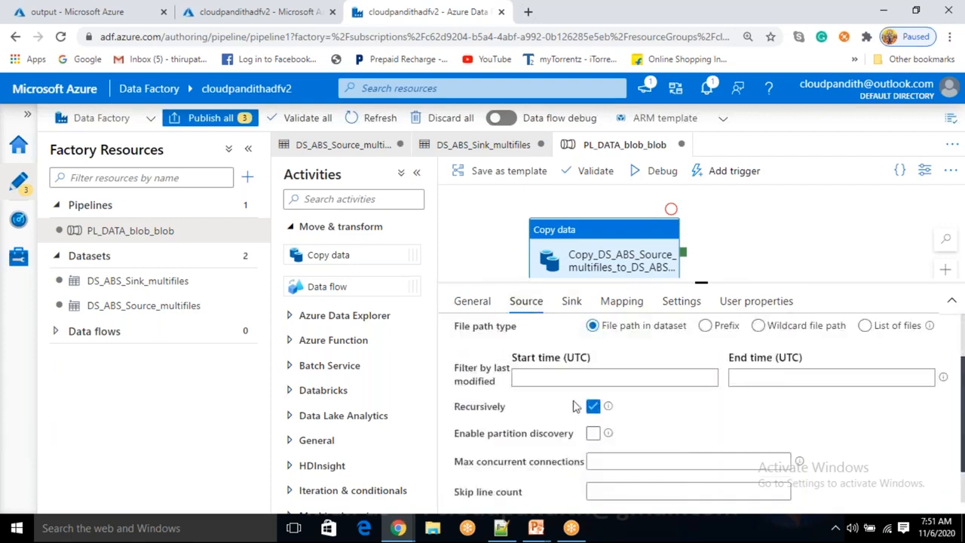
pyautogui.scroll(2, 571, 407)
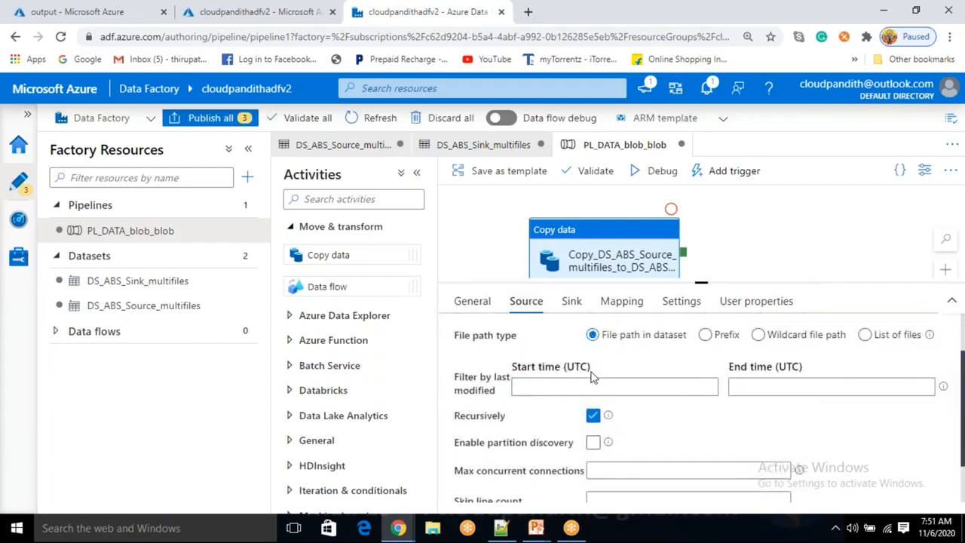
pyautogui.scroll(1, 595, 367)
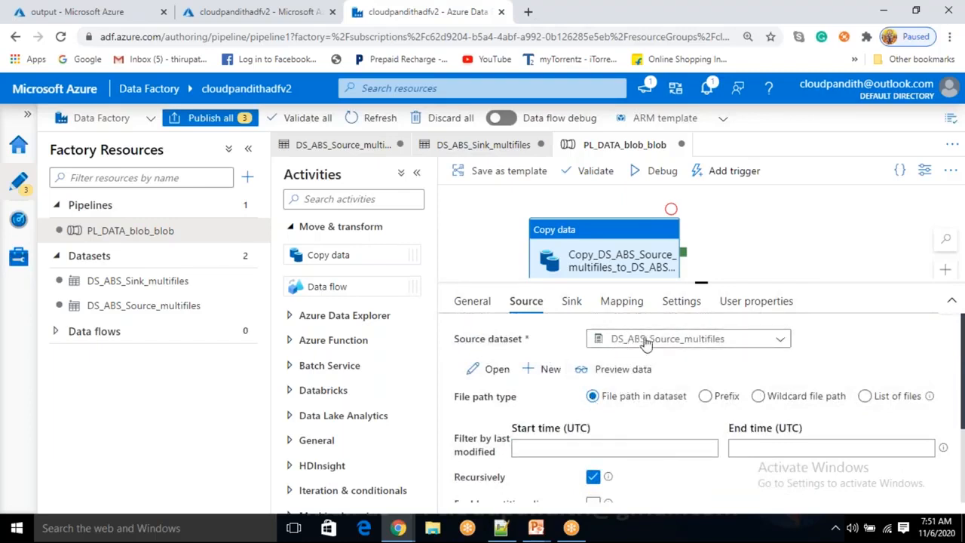
pyautogui.scroll(-3, 555, 400)
pyautogui.scroll(1, 551, 399)
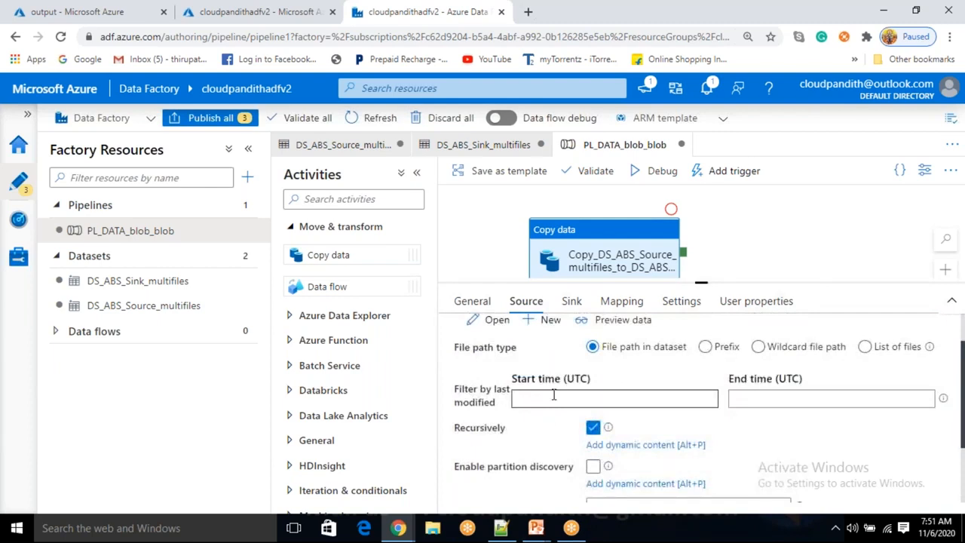
pyautogui.click(650, 176)
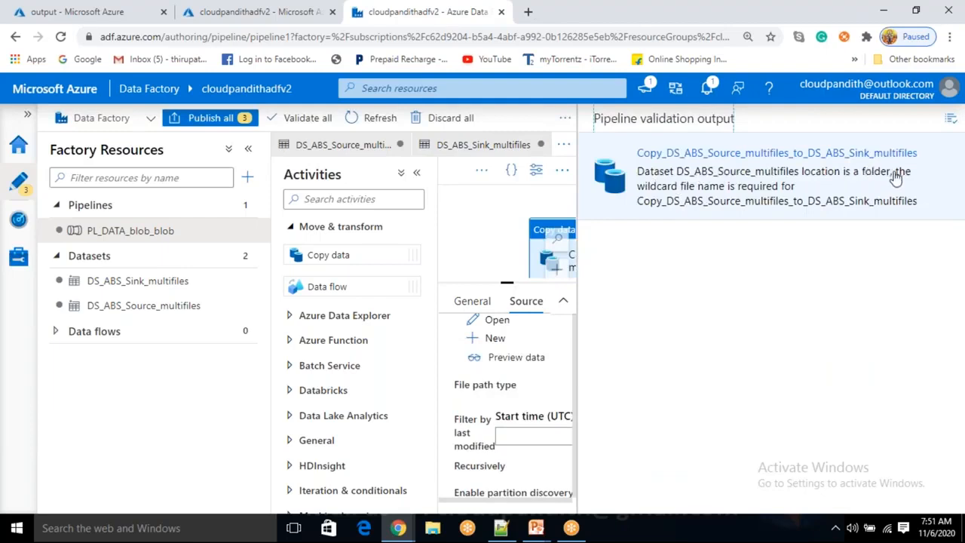
pyautogui.click(952, 118)
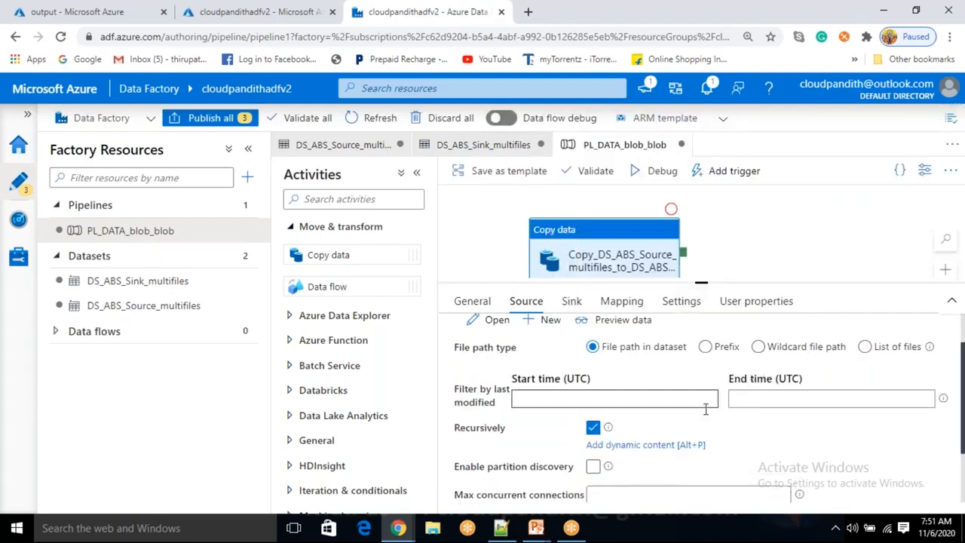
# Step: Set the copy source's file path type to Wildcard file path with * as the wildcard file name
pyautogui.scroll(2, 707, 400)
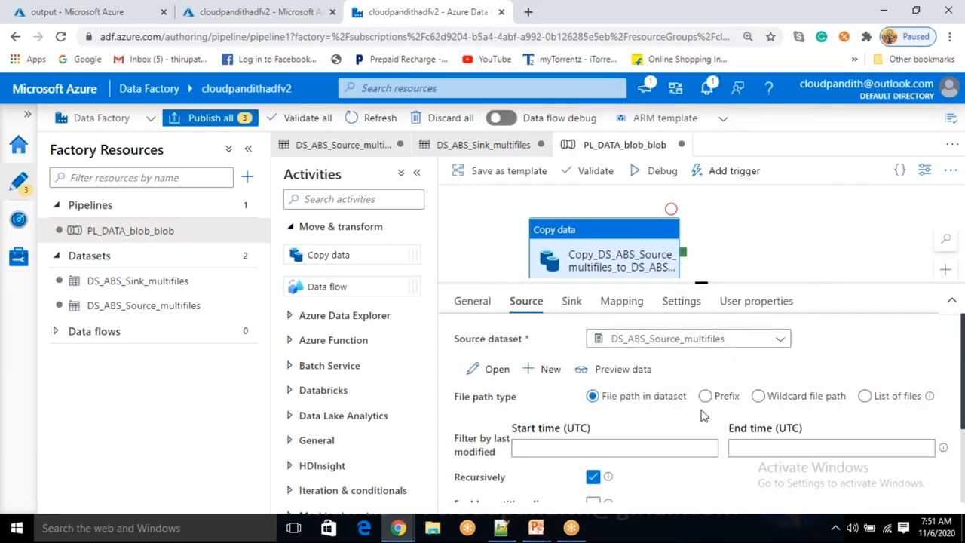
pyautogui.click(759, 404)
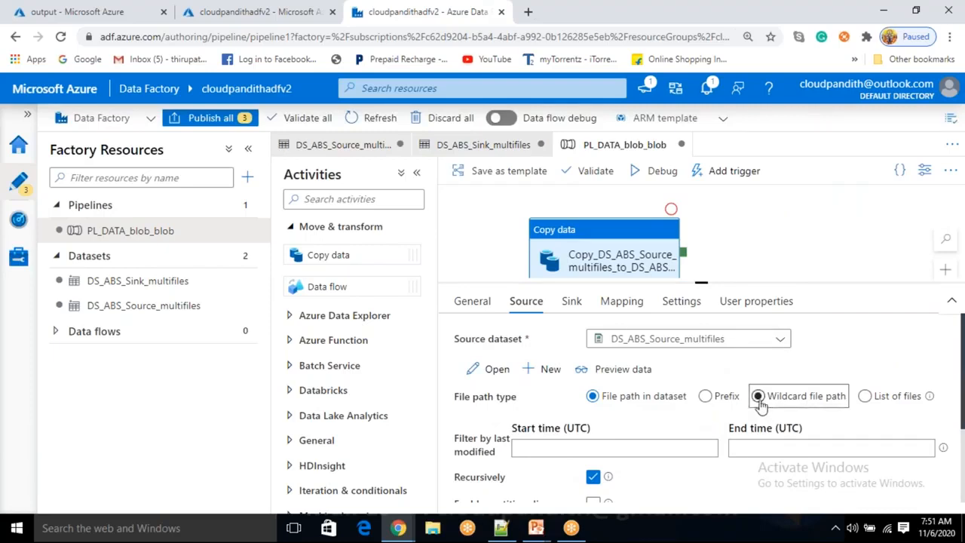
pyautogui.click(776, 431)
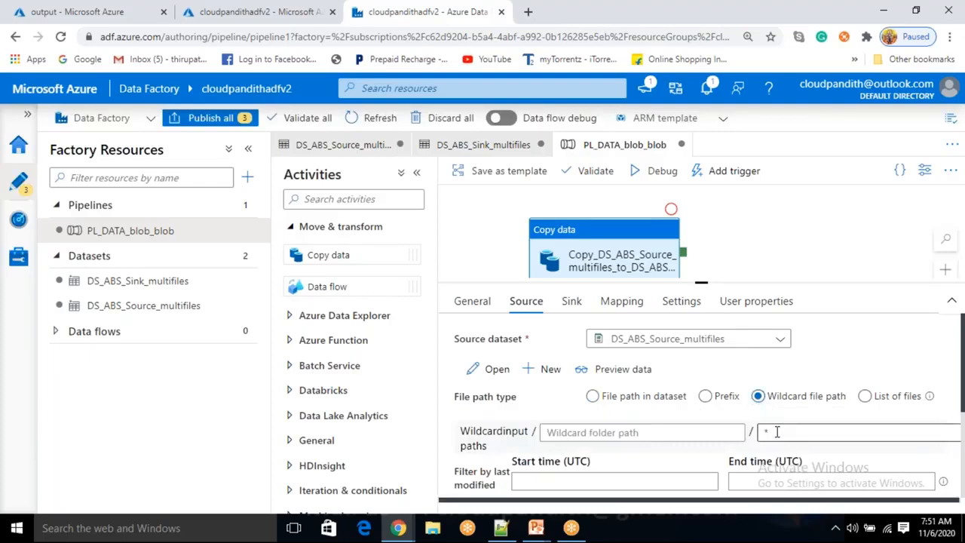
pyautogui.click(768, 431)
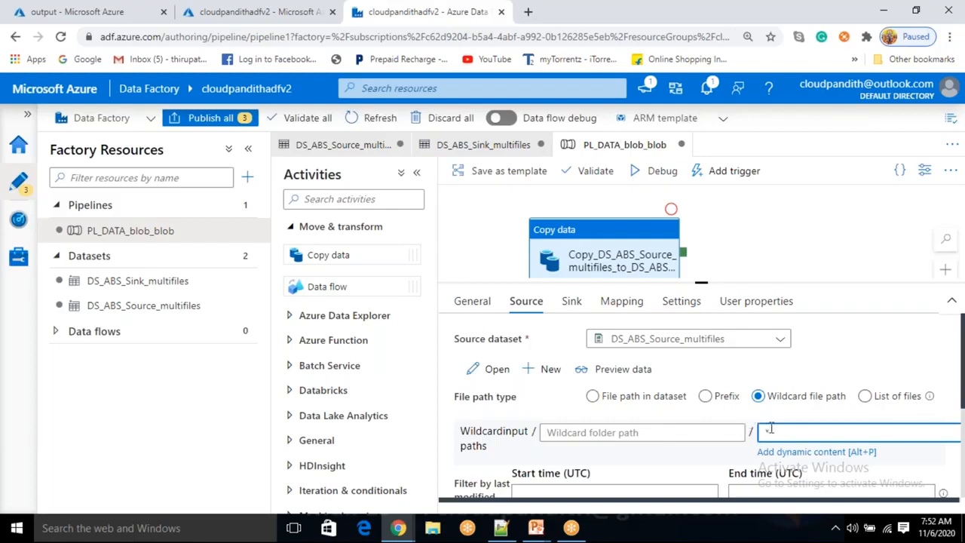
# Step: Debug the PL_DATA_blob_blob pipeline and refresh the output container to check the copied files
pyautogui.click(658, 173)
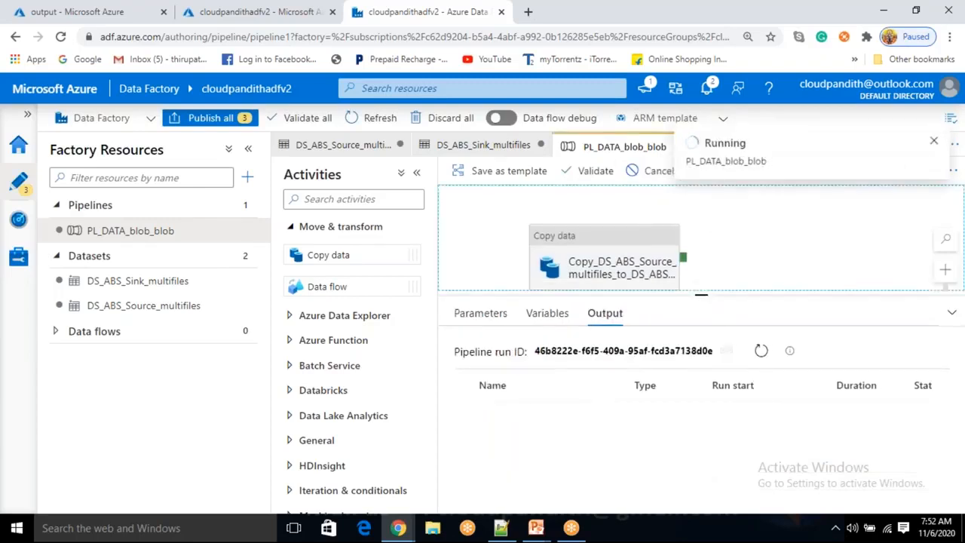
pyautogui.click(761, 350)
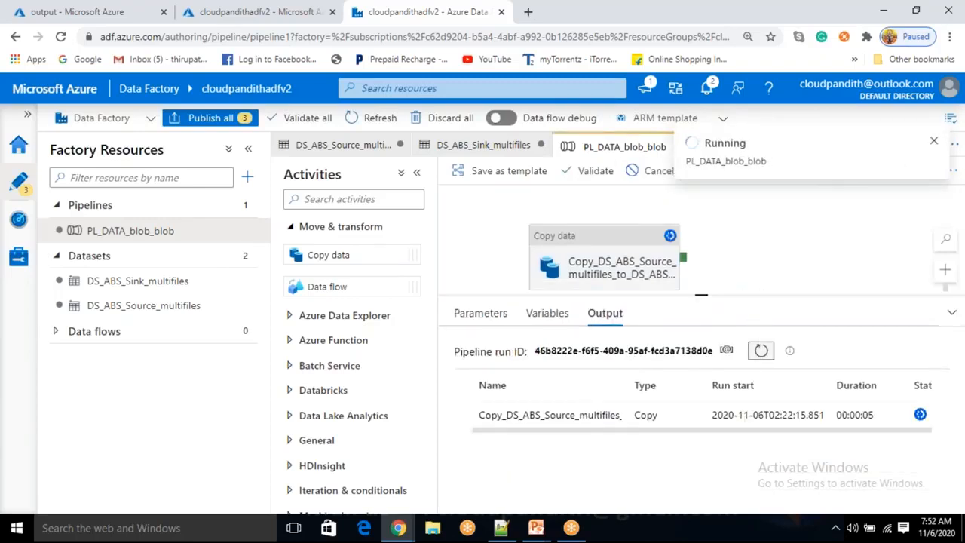
pyautogui.click(44, 12)
pyautogui.click(393, 179)
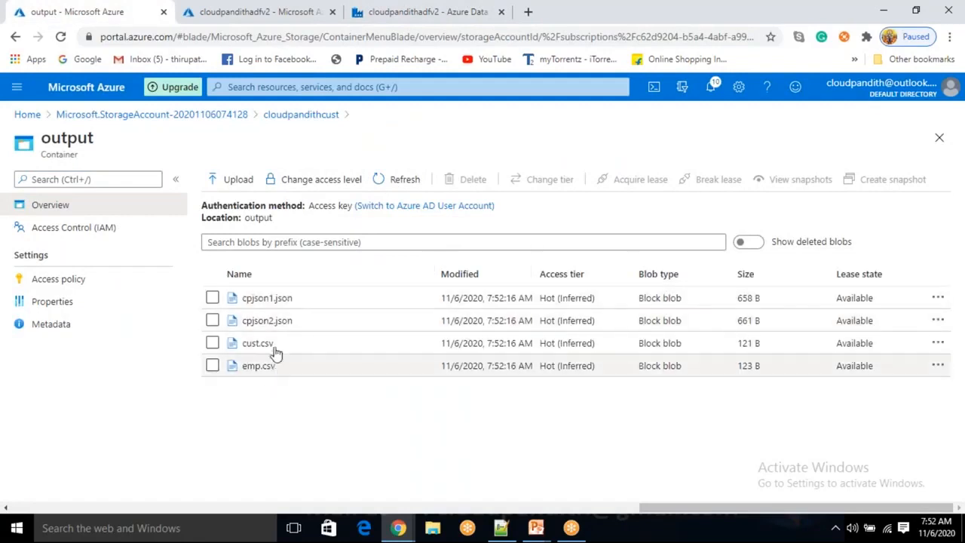
pyautogui.doubleClick(270, 217)
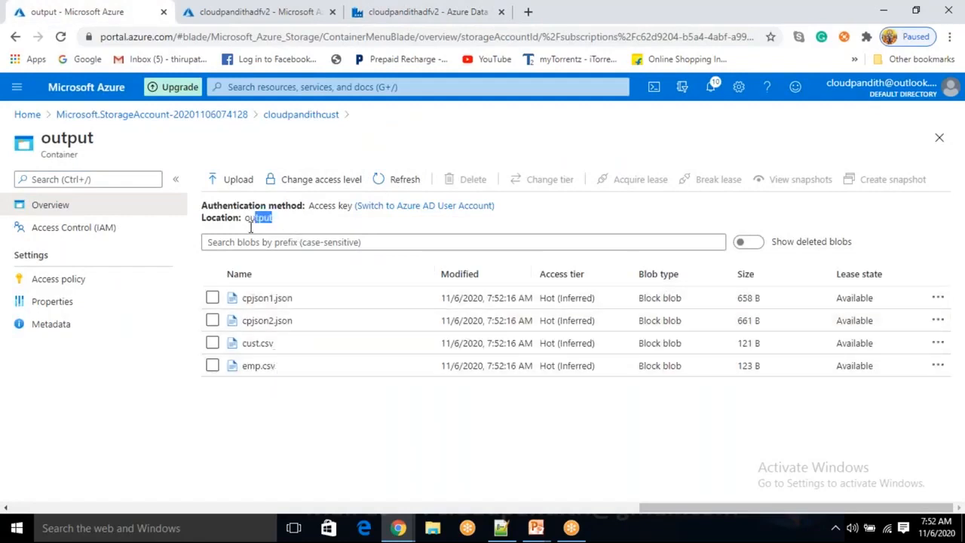
# Step: Delete cpjson1.json, cpjson2.json, cust.csv and emp.csv from the output container
pyautogui.click(213, 298)
pyautogui.click(213, 320)
pyautogui.click(212, 366)
pyautogui.click(212, 343)
pyautogui.click(469, 179)
pyautogui.click(231, 369)
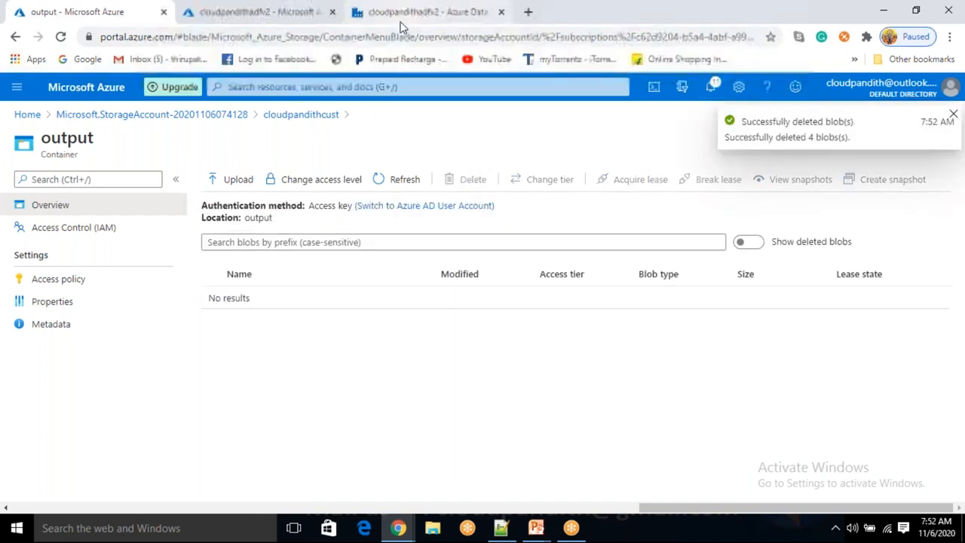
# Step: Return to the Data Factory and examine the connection and parameters of the DS_ABS_Source_multifiles dataset
pyautogui.click(406, 23)
pyautogui.moveTo(588, 260); pyautogui.dragTo(608, 241)
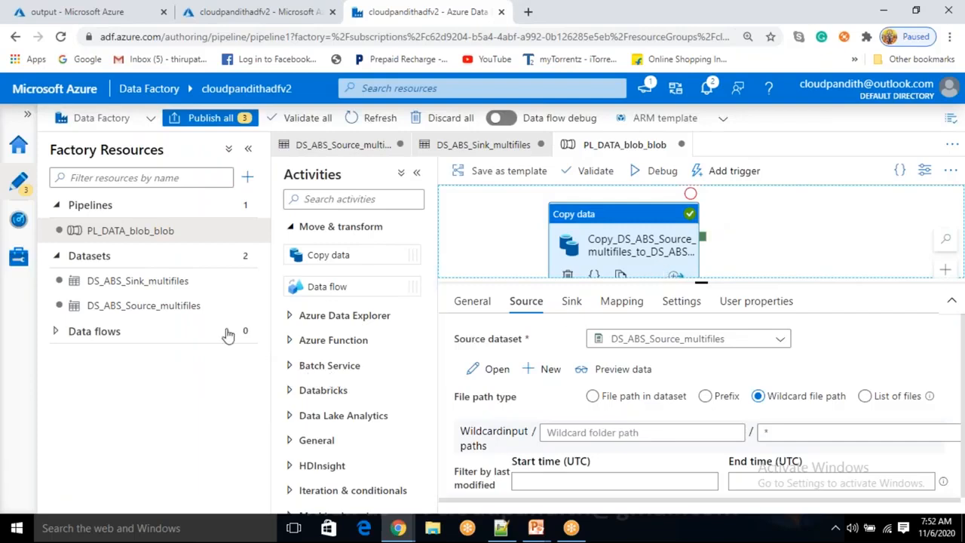
pyautogui.click(190, 309)
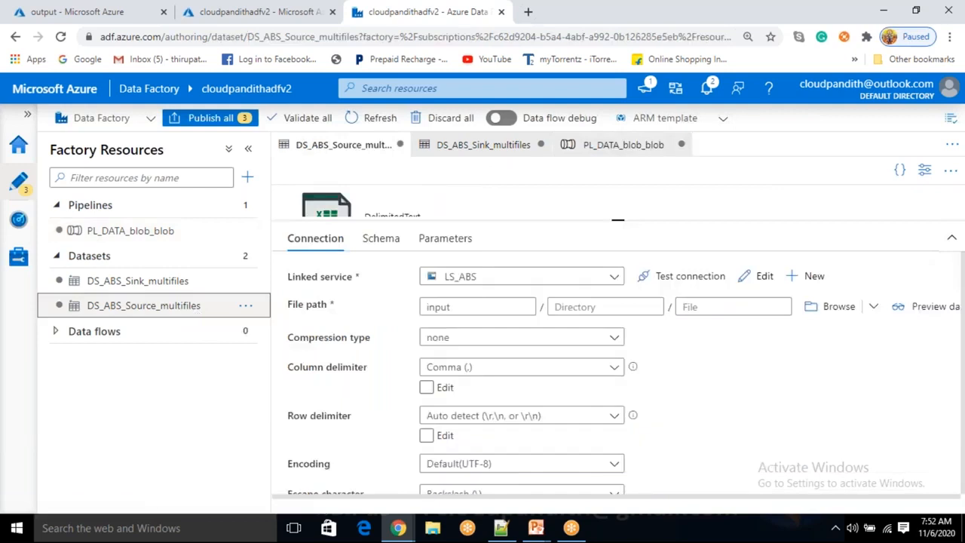
pyautogui.click(440, 240)
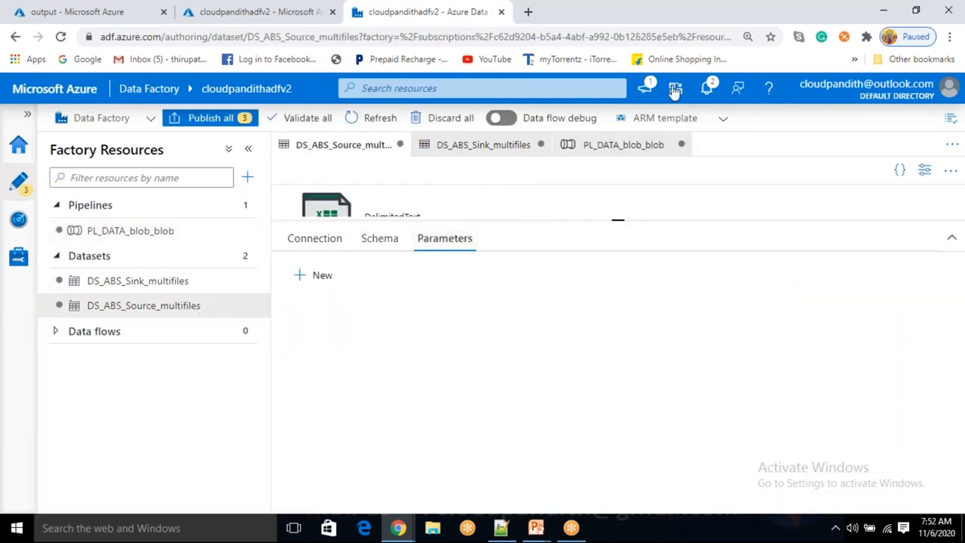
pyautogui.click(675, 30)
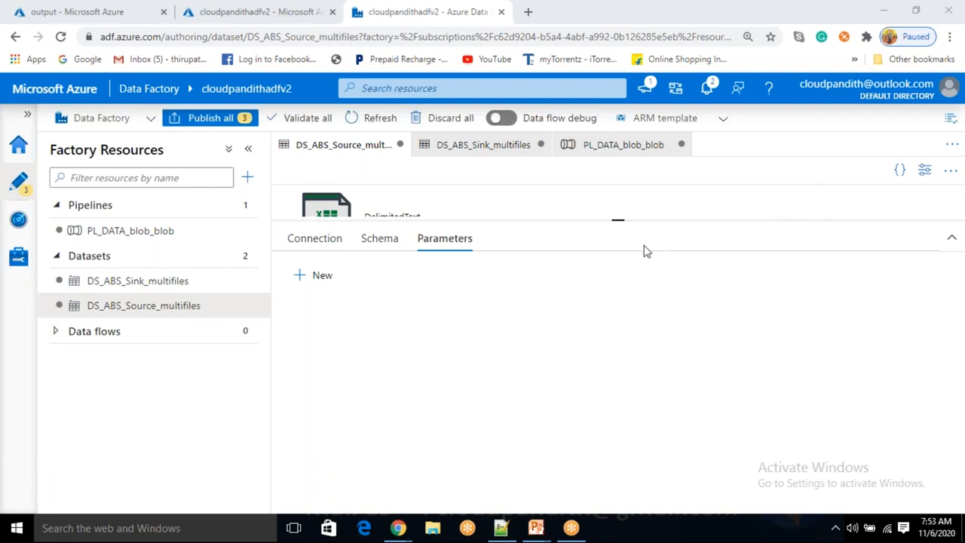
pyautogui.moveTo(621, 220); pyautogui.dragTo(591, 355)
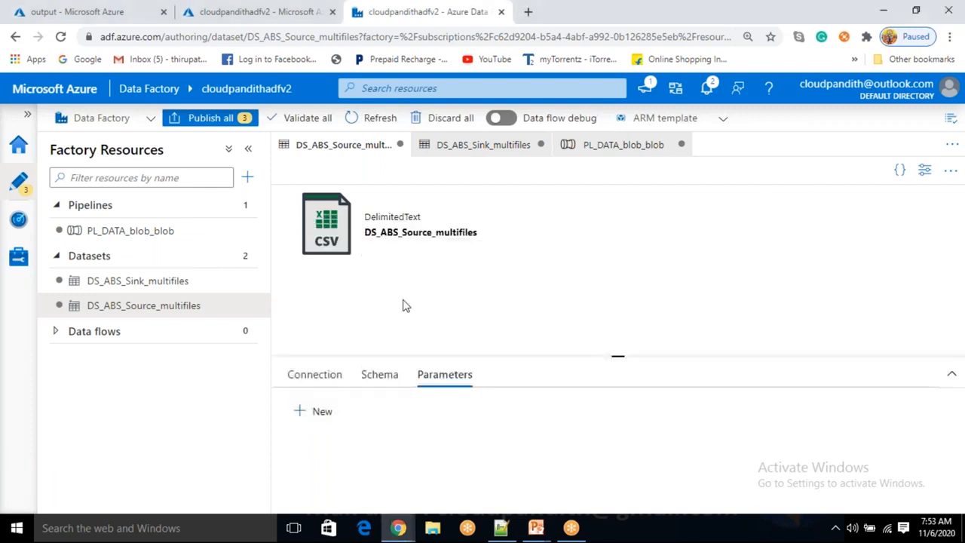
# Step: Review the source, sink and general settings of the copy activity in PL_DATA_blob_blob, including its full name
pyautogui.click(181, 234)
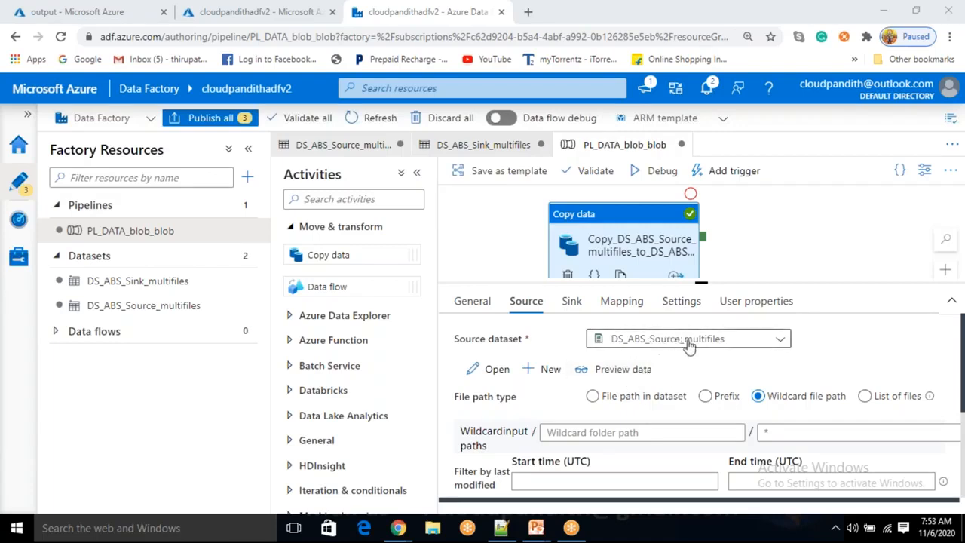
pyautogui.click(572, 302)
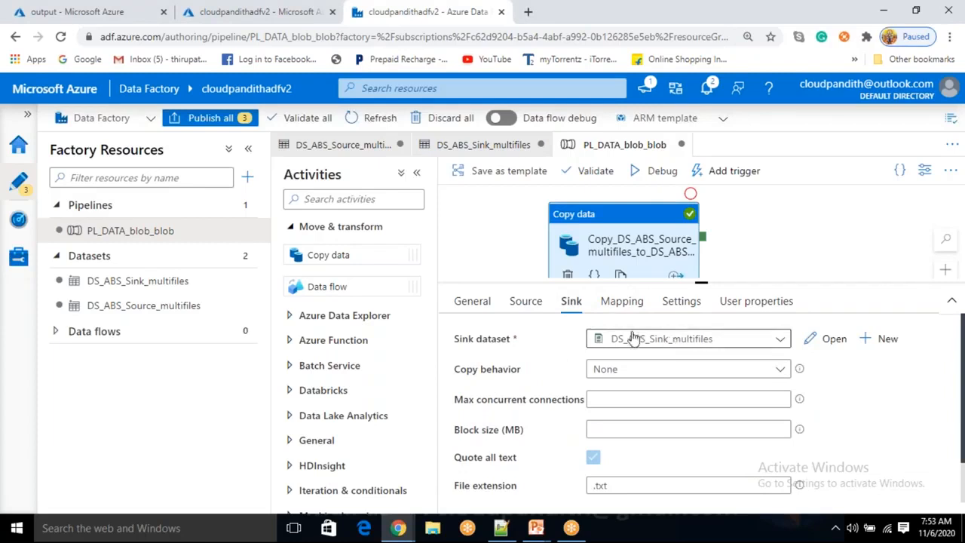
pyautogui.click(525, 302)
pyautogui.click(567, 303)
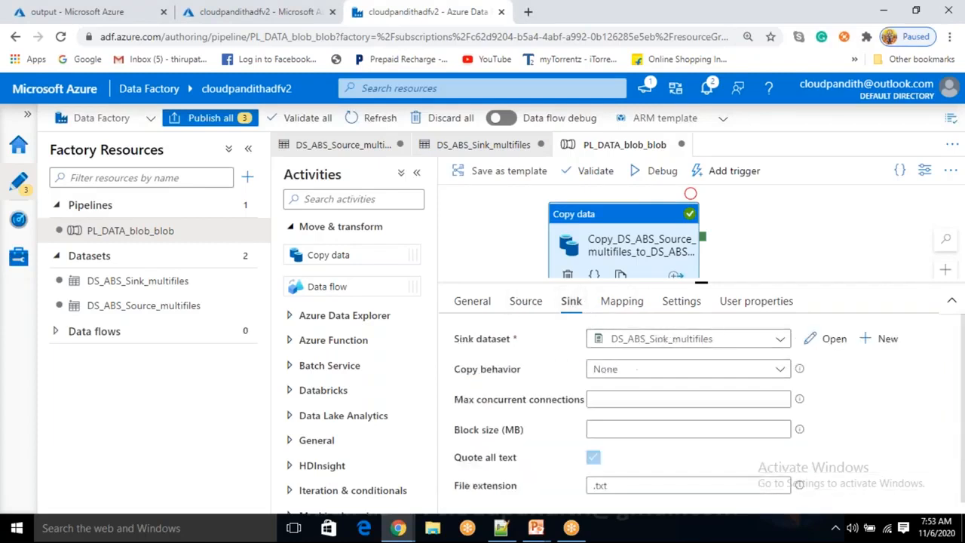
pyautogui.click(527, 305)
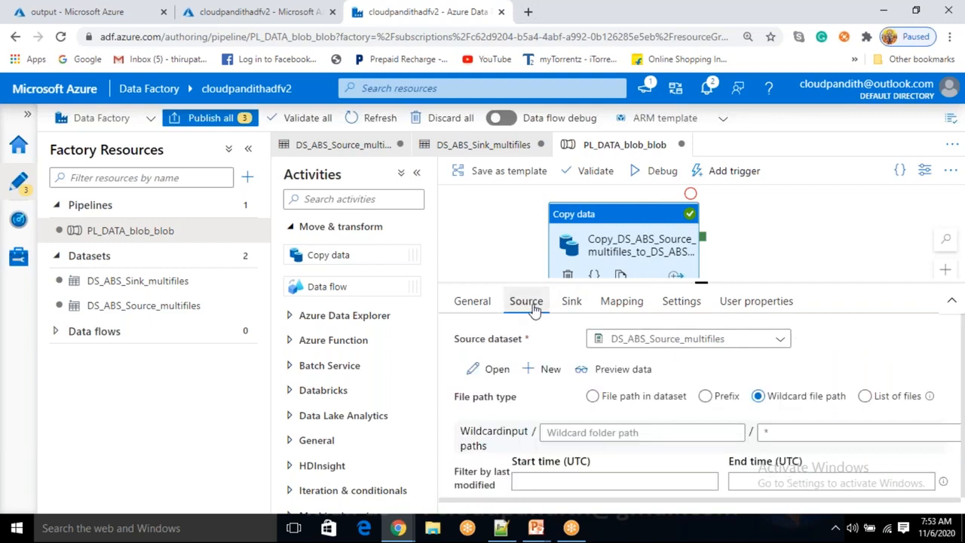
pyautogui.click(470, 302)
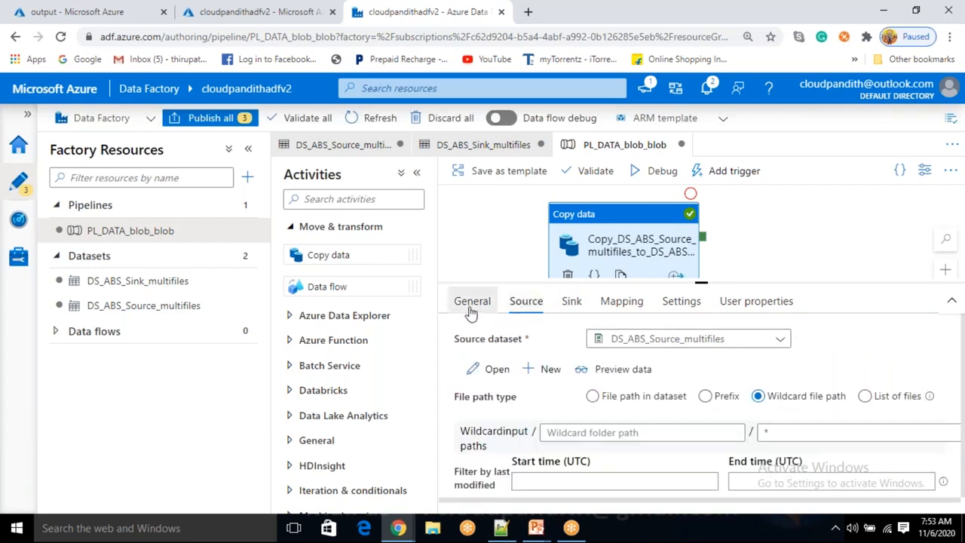
pyautogui.moveTo(590, 339); pyautogui.dragTo(777, 329)
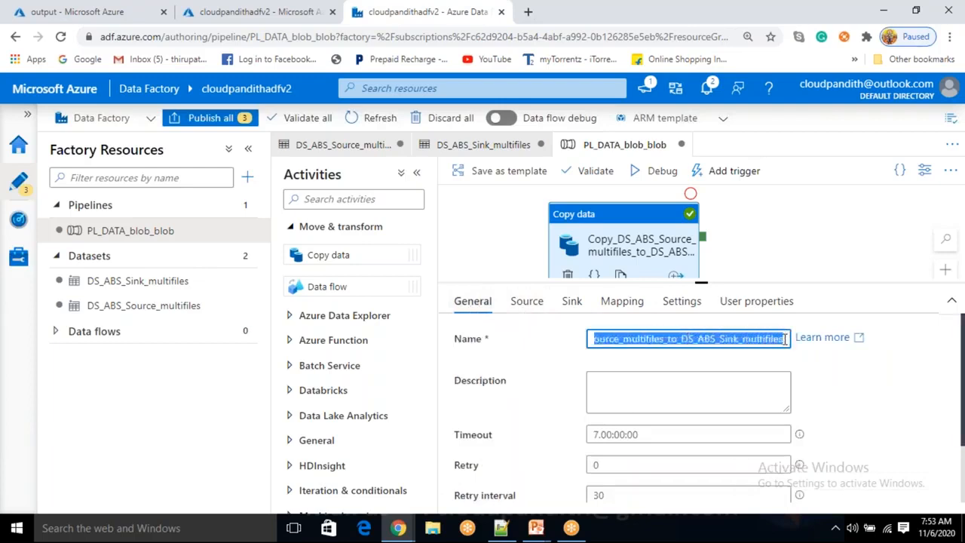
pyautogui.click(668, 338)
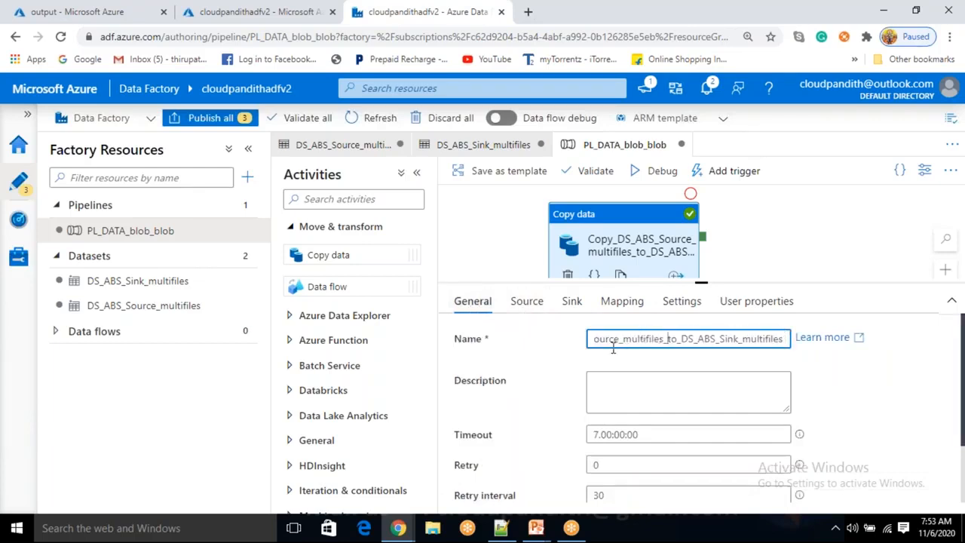
pyautogui.press('Home')
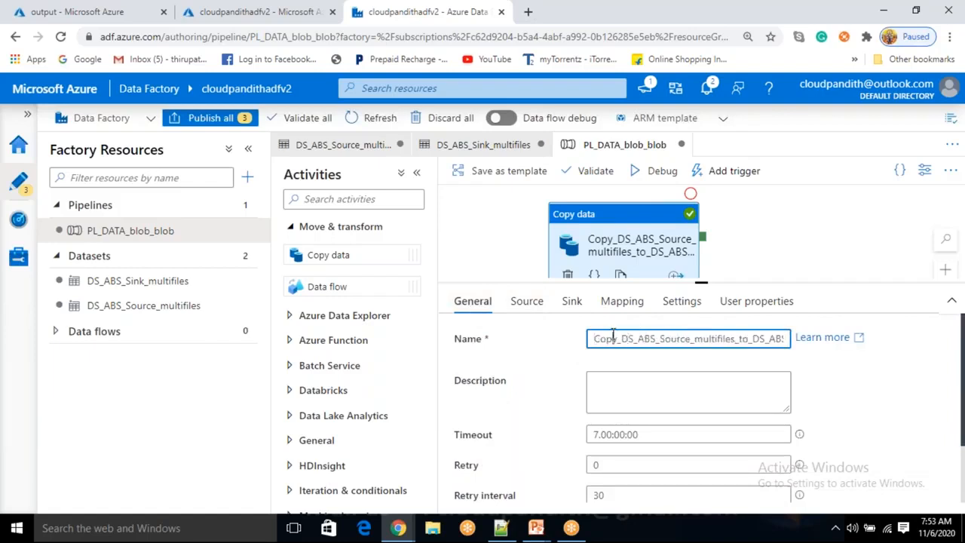
pyautogui.moveTo(621, 338); pyautogui.dragTo(803, 342)
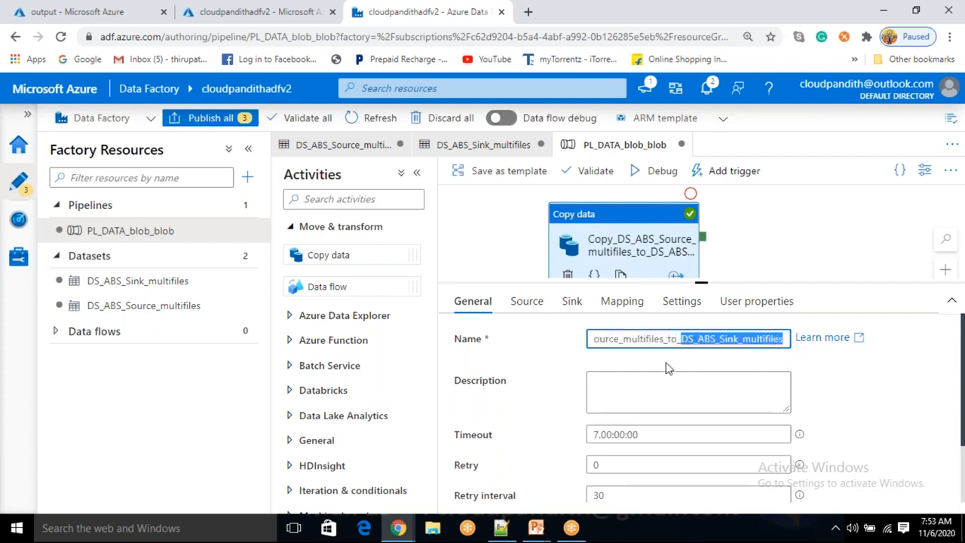
pyautogui.click(863, 411)
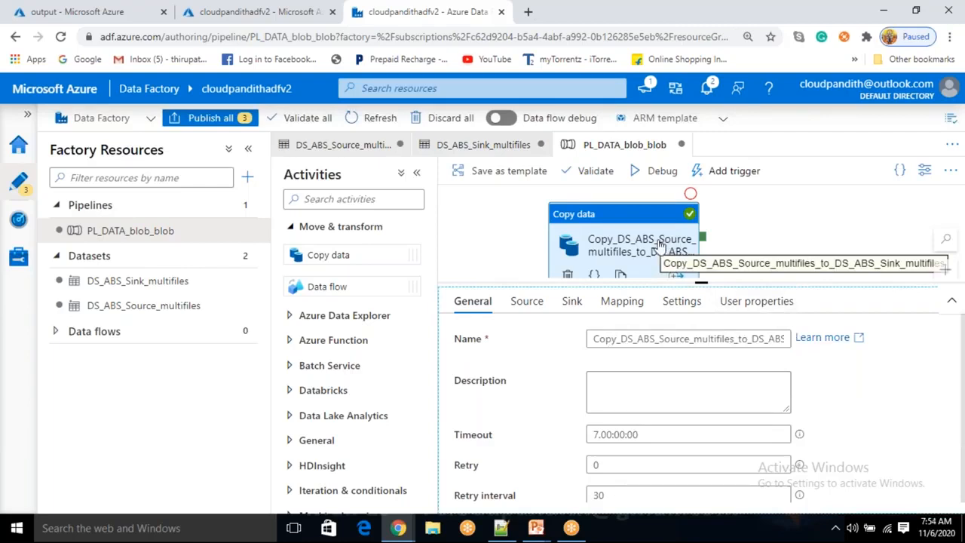
# Step: Inspect the blobs in the output and input containers of the cloudpandithcust storage account and go back to its overview
pyautogui.click(46, 11)
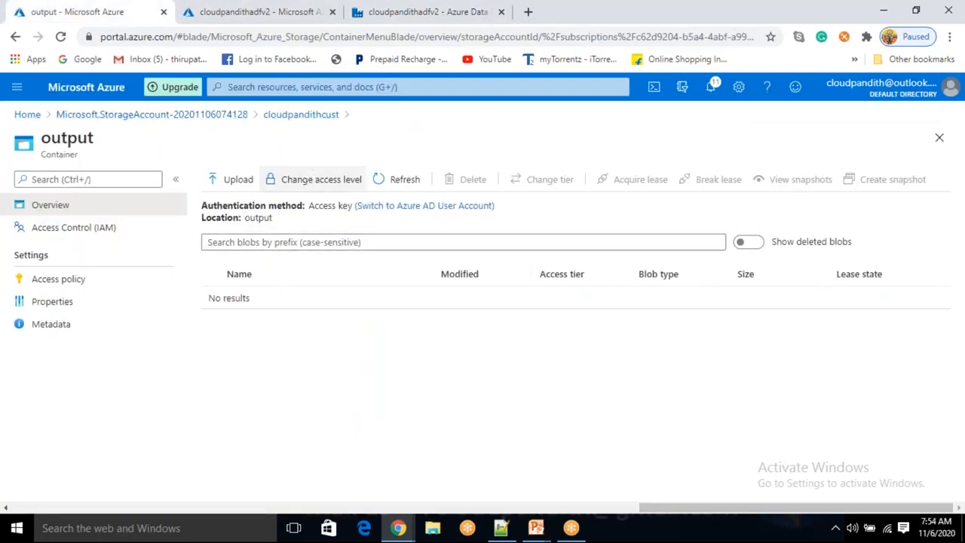
pyautogui.moveTo(235, 298); pyautogui.dragTo(209, 298)
pyautogui.click(330, 117)
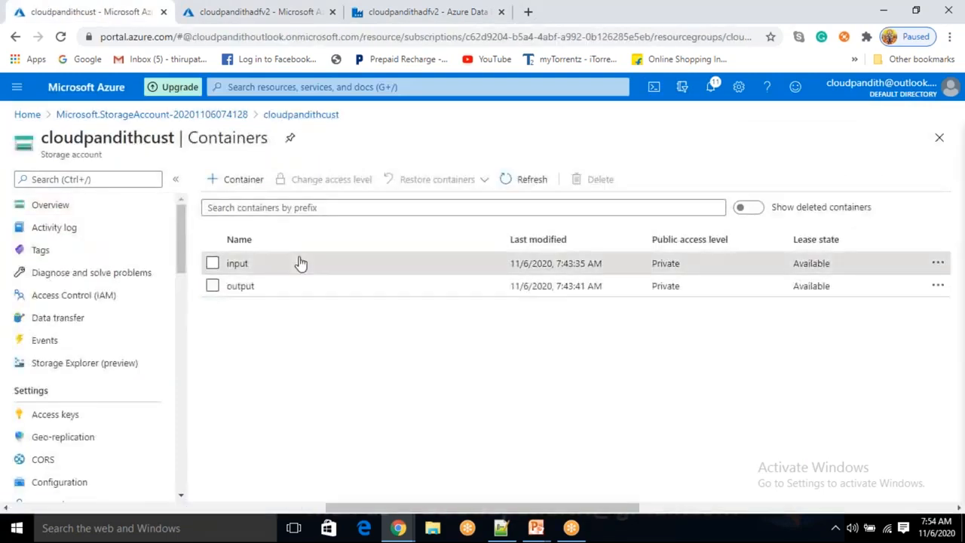
pyautogui.click(301, 262)
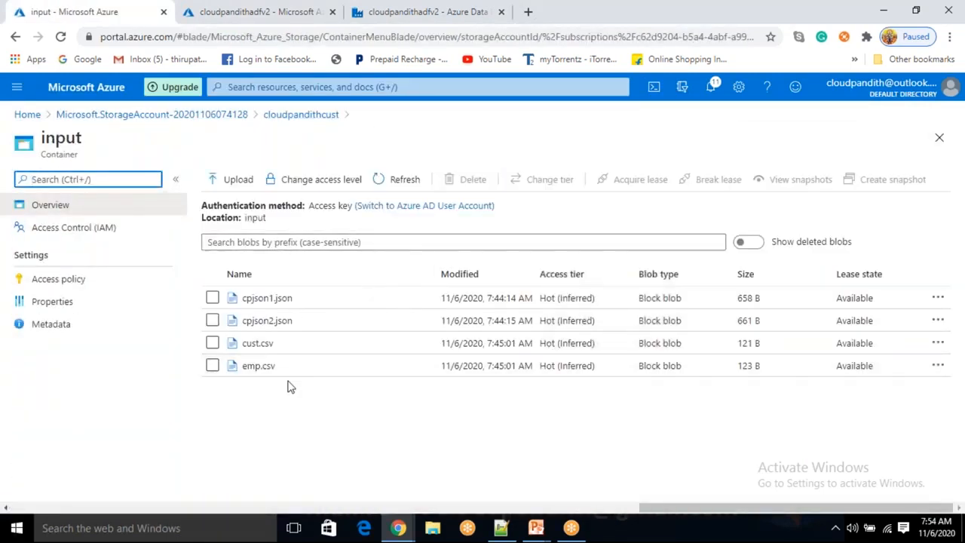
pyautogui.click(326, 116)
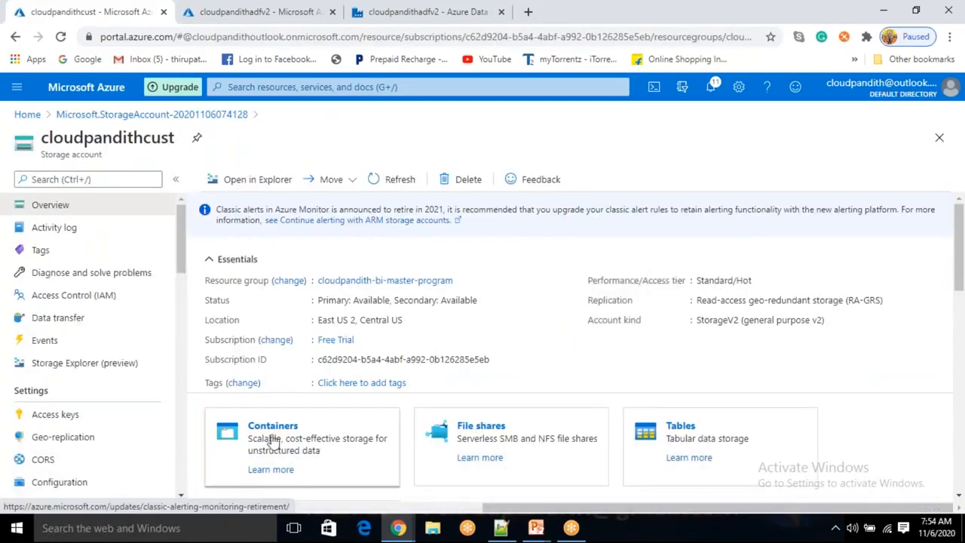
# Step: Open the output container of the cloudpandithcust storage account and switch back to the Data Factory
pyautogui.click(272, 424)
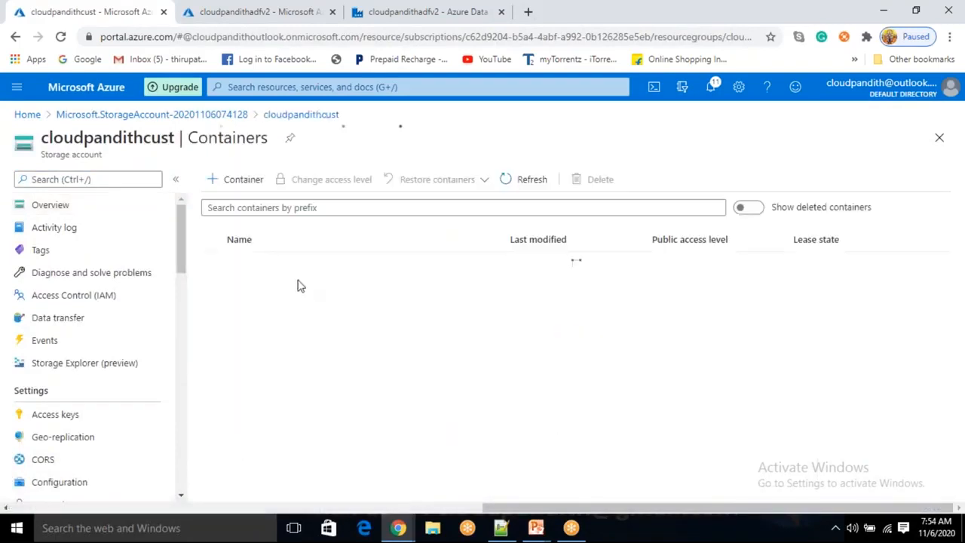
pyautogui.click(264, 293)
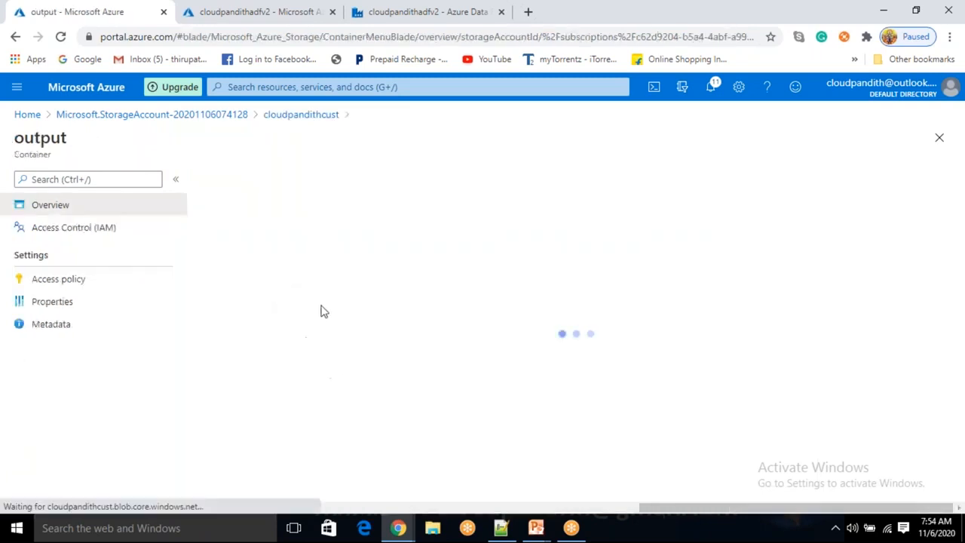
pyautogui.click(418, 21)
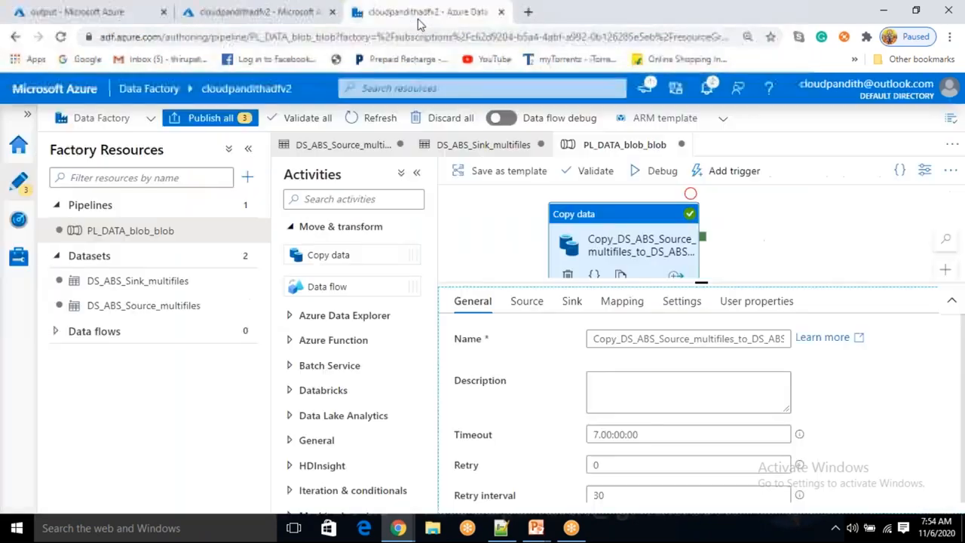
# Step: Add a String parameter named sourcecontainer to the DS_ABS_Source_multifiles dataset
pyautogui.click(151, 309)
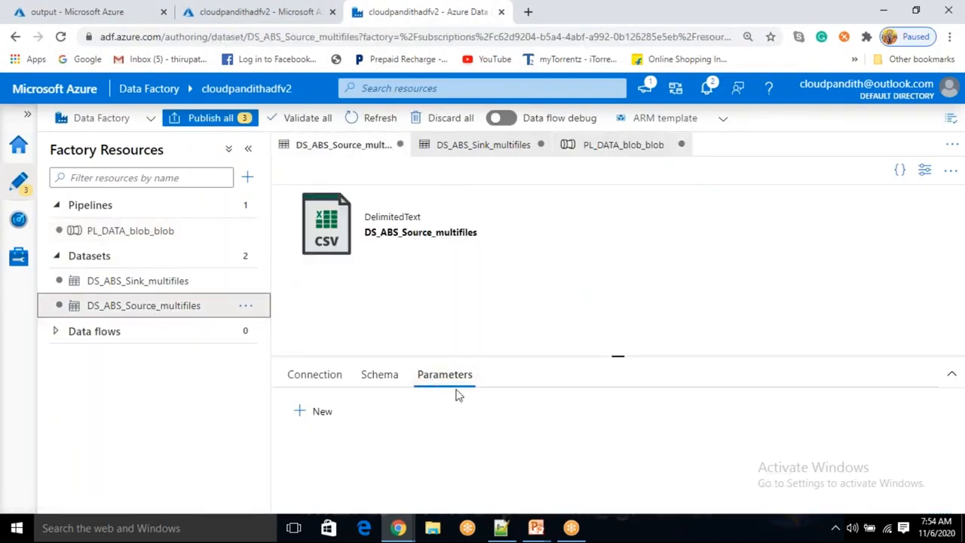
pyautogui.click(310, 413)
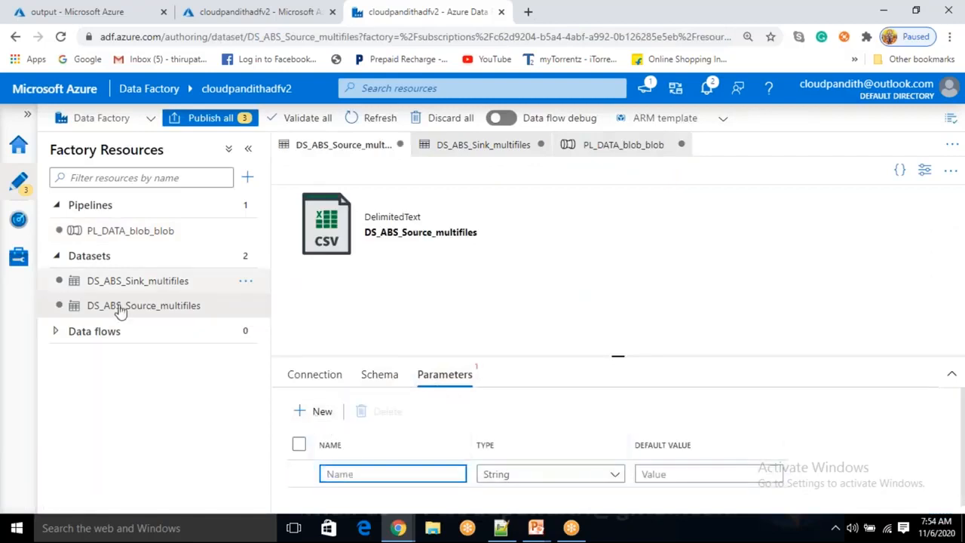
pyautogui.click(349, 479)
pyautogui.write('sourcecontan')
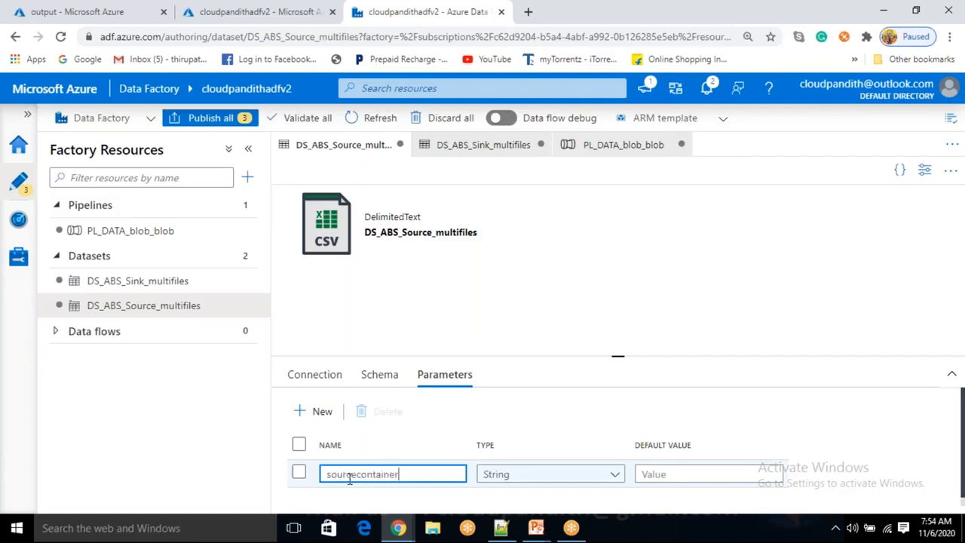
pyautogui.moveTo(404, 471); pyautogui.dragTo(333, 486)
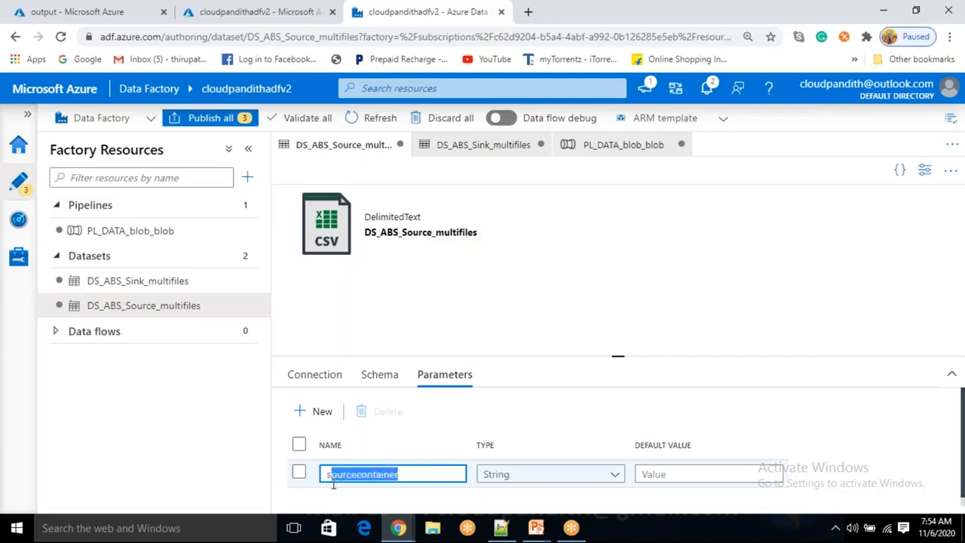
pyautogui.click(405, 476)
pyautogui.click(517, 476)
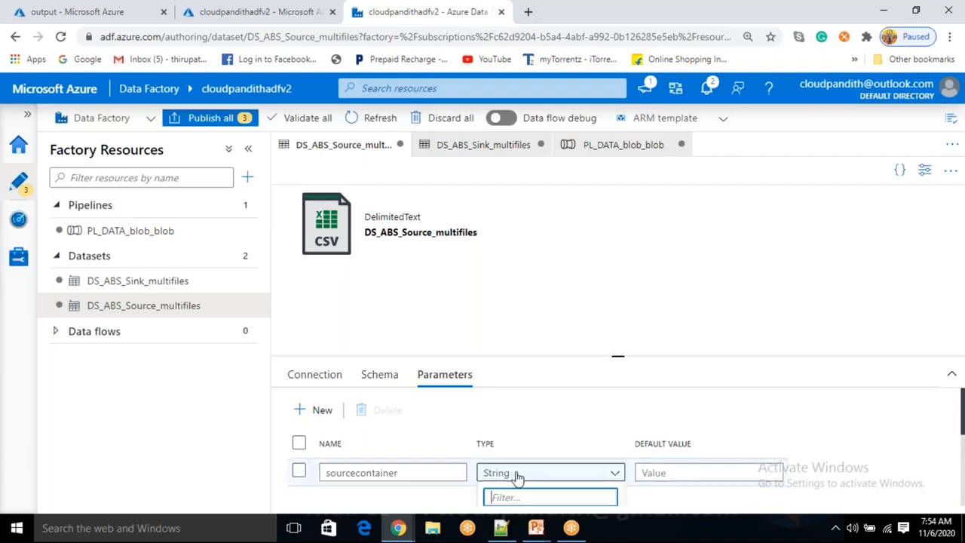
pyautogui.click(508, 456)
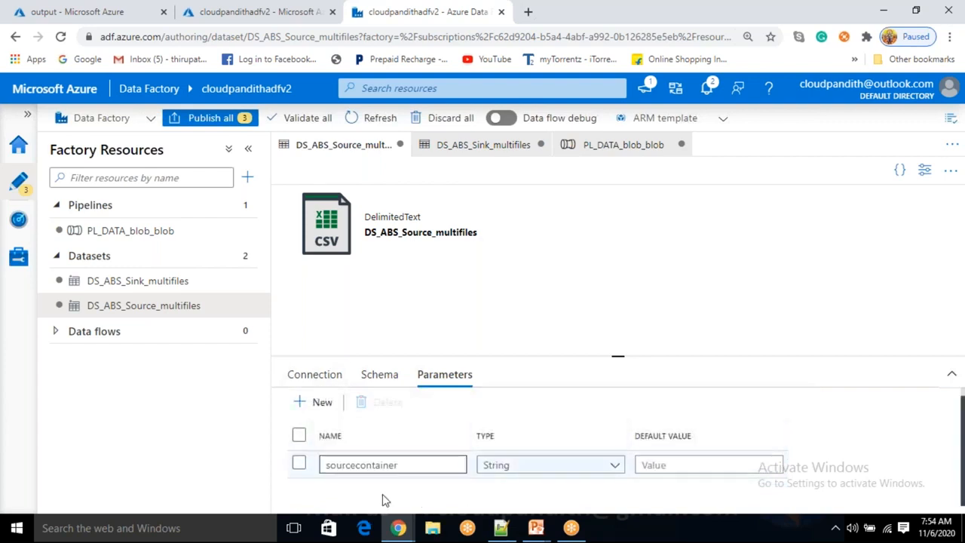
pyautogui.click(322, 380)
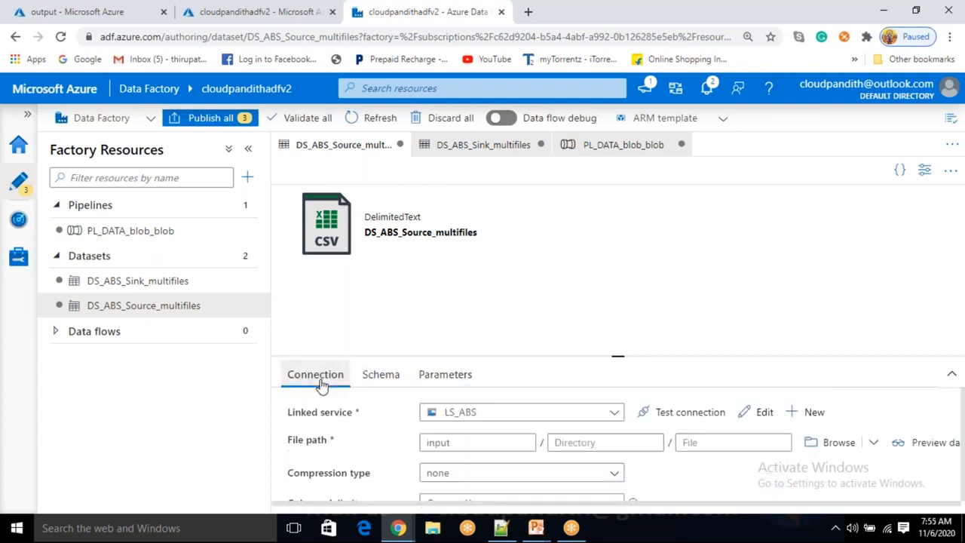
pyautogui.doubleClick(455, 442)
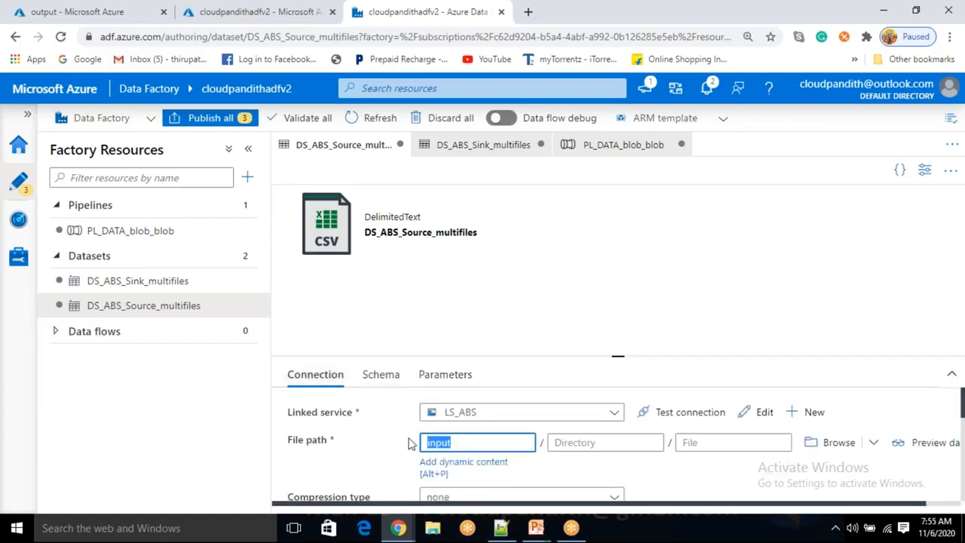
pyautogui.press('BackSpace')
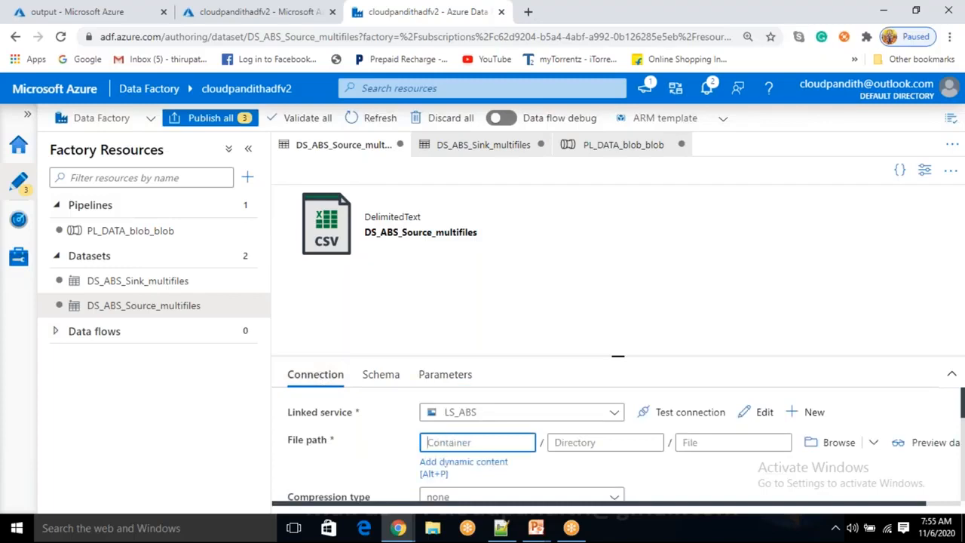
pyautogui.click(452, 462)
pyautogui.scroll(-2, 621, 386)
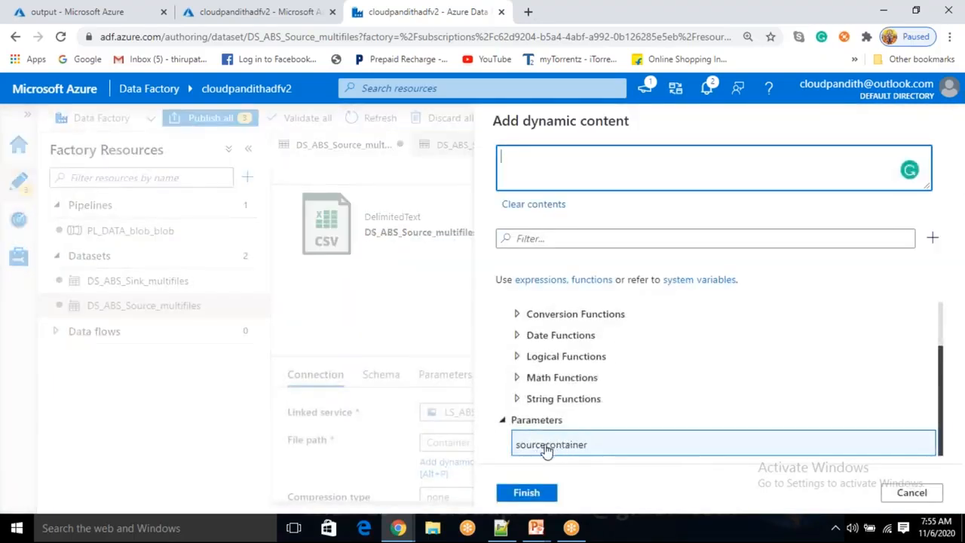
pyautogui.click(550, 445)
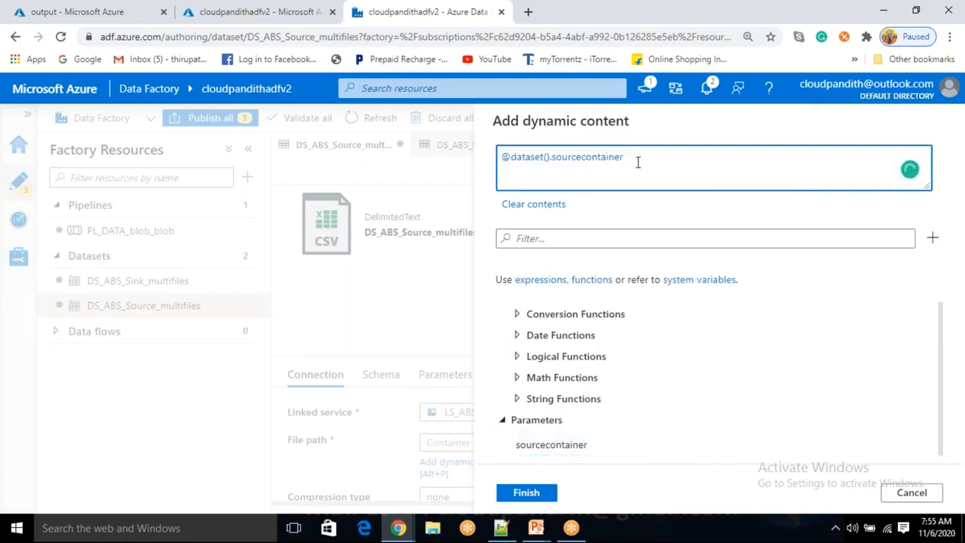
pyautogui.moveTo(625, 157); pyautogui.dragTo(492, 147)
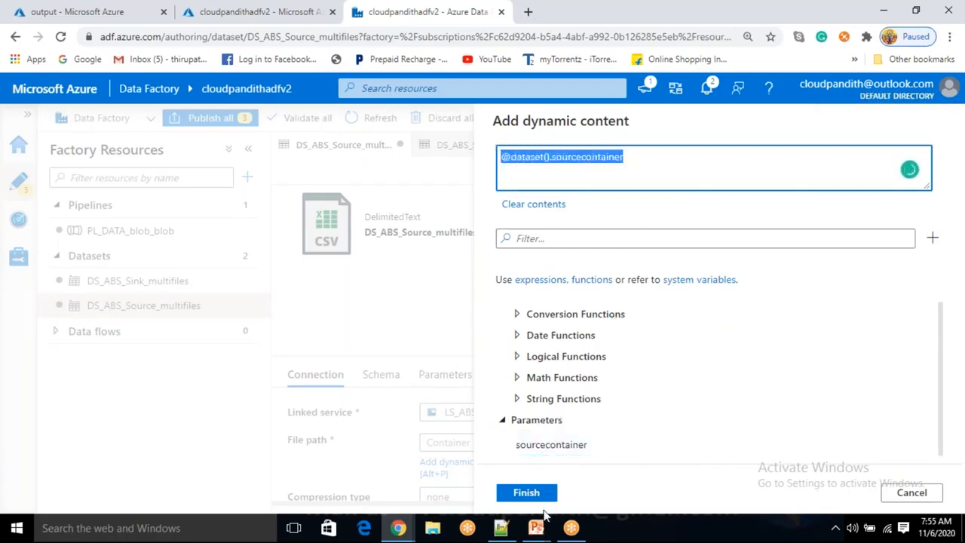
pyautogui.click(541, 494)
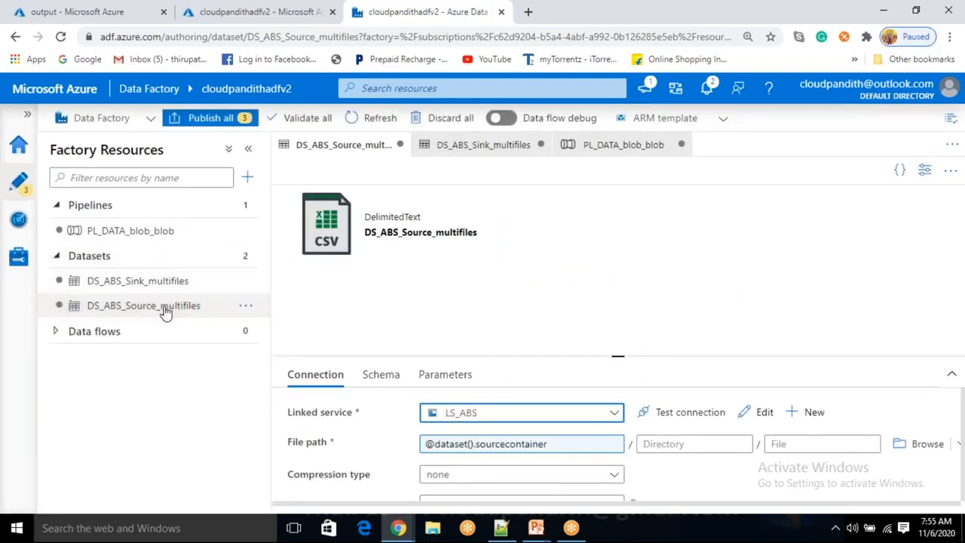
# Step: Open the source settings of the copy activity in the PL_DATA_blob_blob pipeline
pyautogui.click(191, 239)
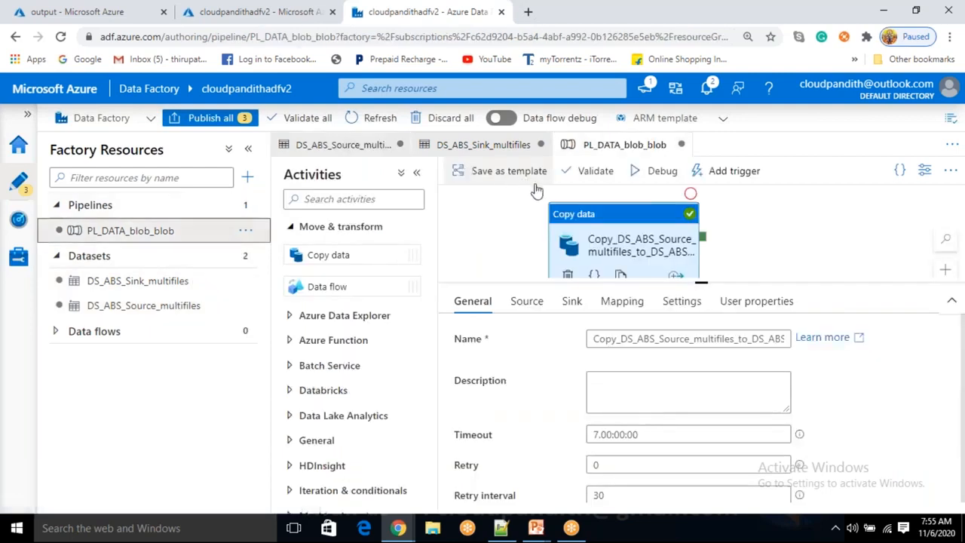
pyautogui.click(605, 235)
pyautogui.click(526, 305)
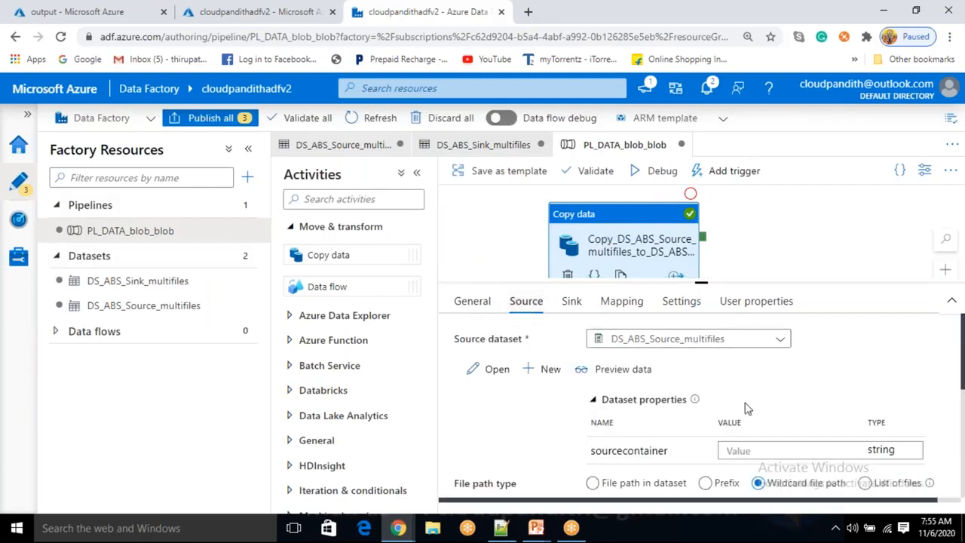
pyautogui.click(571, 301)
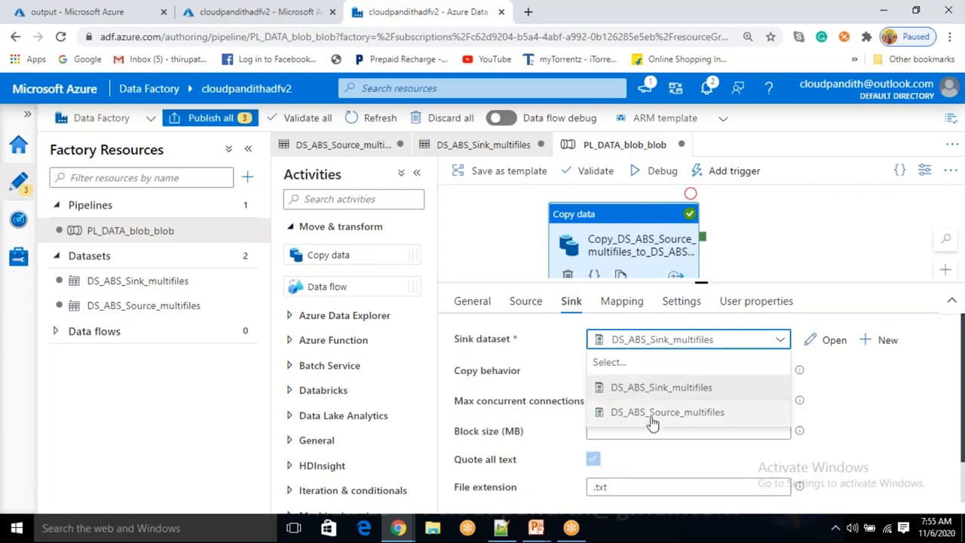
pyautogui.click(650, 412)
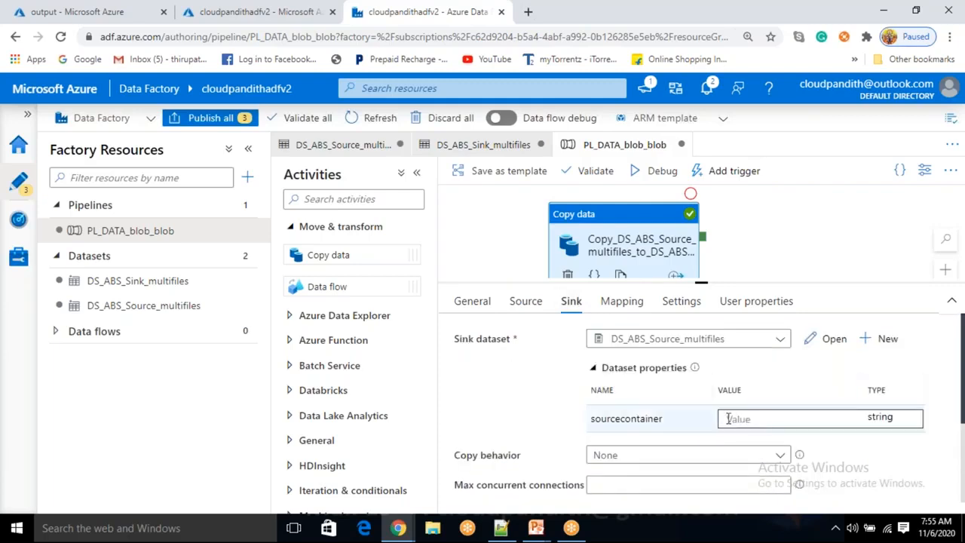
pyautogui.click(748, 417)
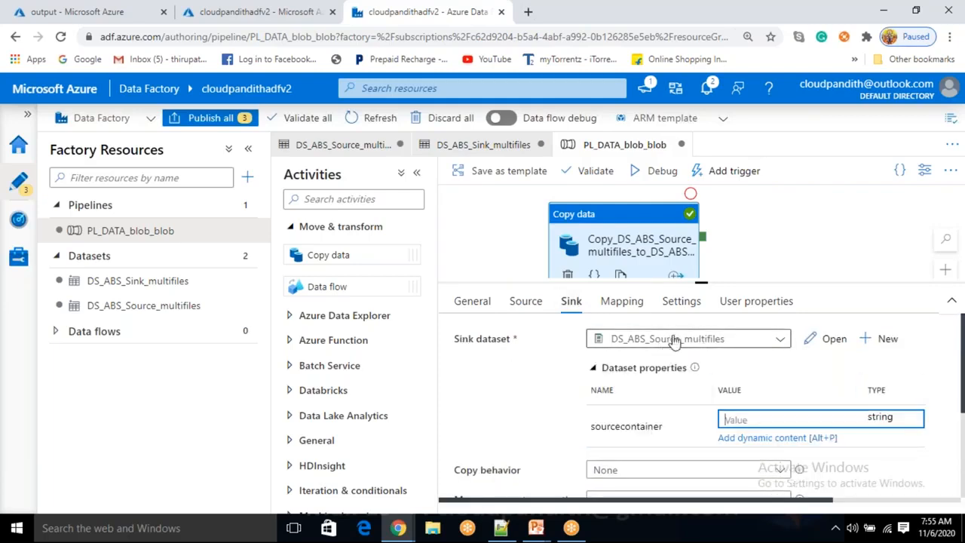
pyautogui.click(667, 341)
pyautogui.click(662, 340)
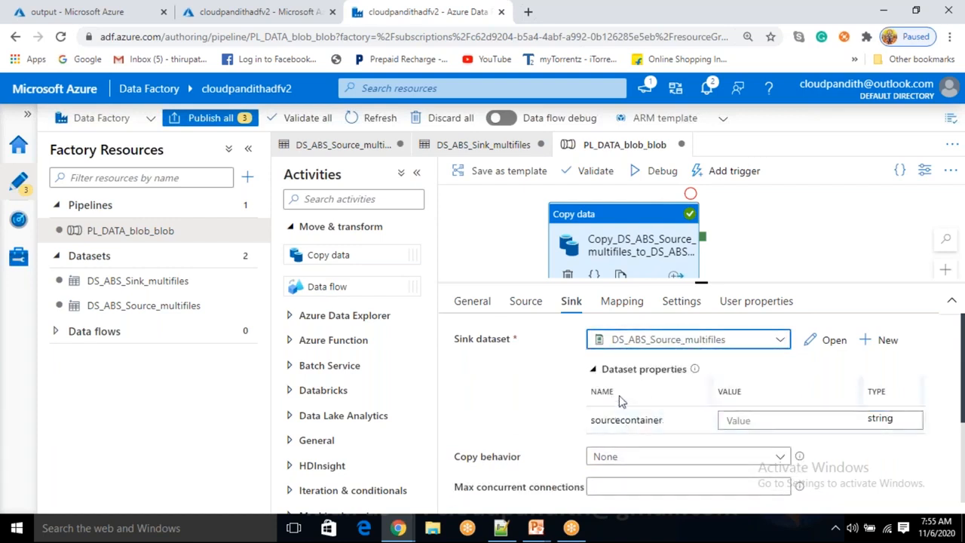
pyautogui.click(670, 340)
pyautogui.click(661, 388)
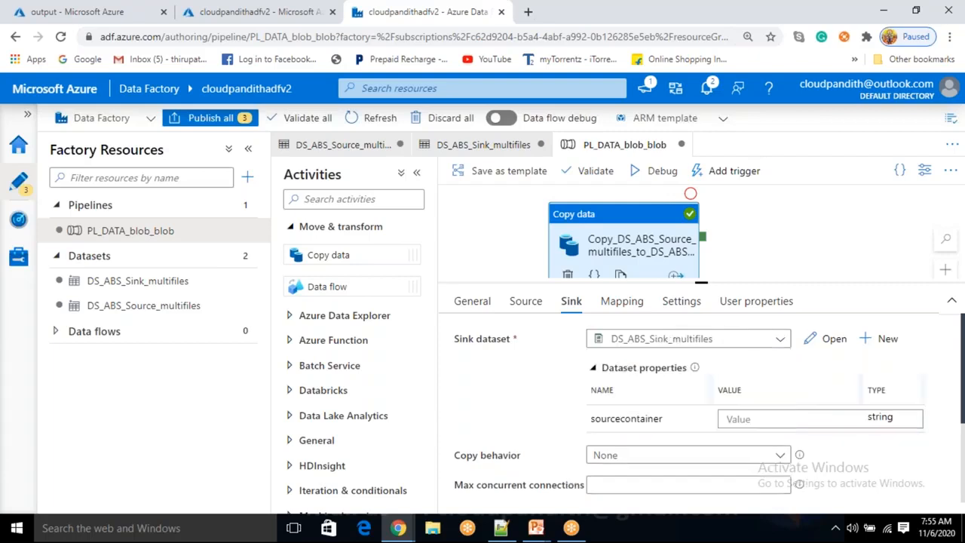
# Step: Set the sourcecontainer dataset property in the copy activity's source settings to input
pyautogui.click(525, 301)
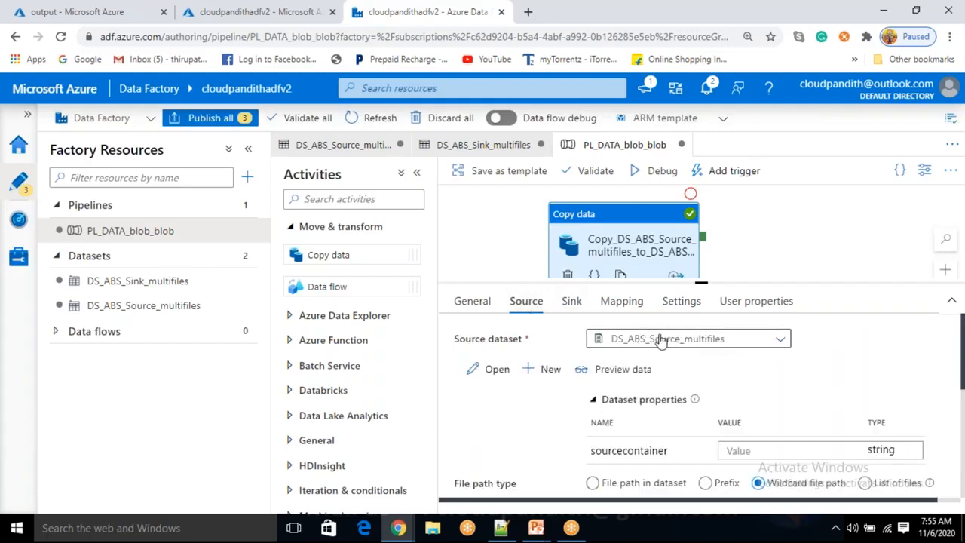
pyautogui.moveTo(595, 457); pyautogui.dragTo(744, 451)
pyautogui.click(745, 450)
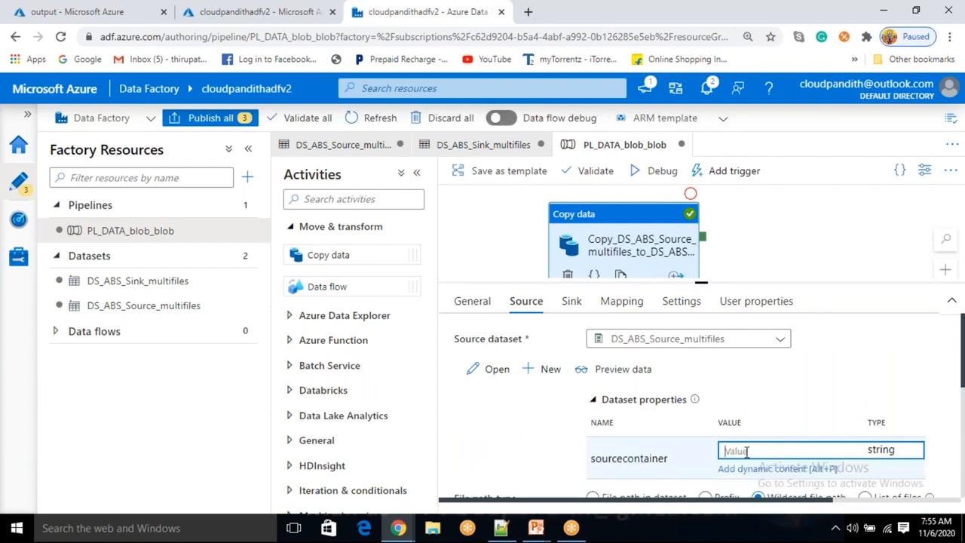
pyautogui.write('input')
pyautogui.click(542, 431)
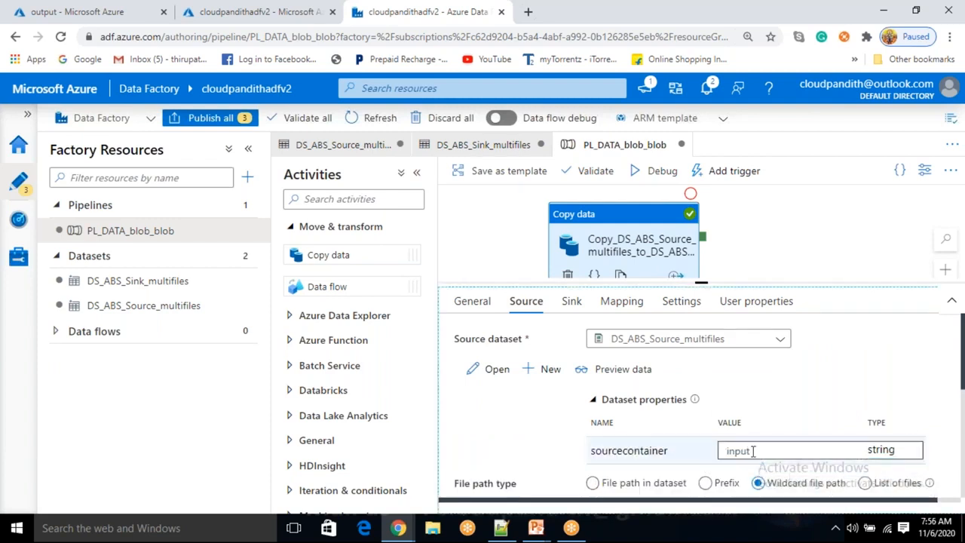
pyautogui.click(727, 450)
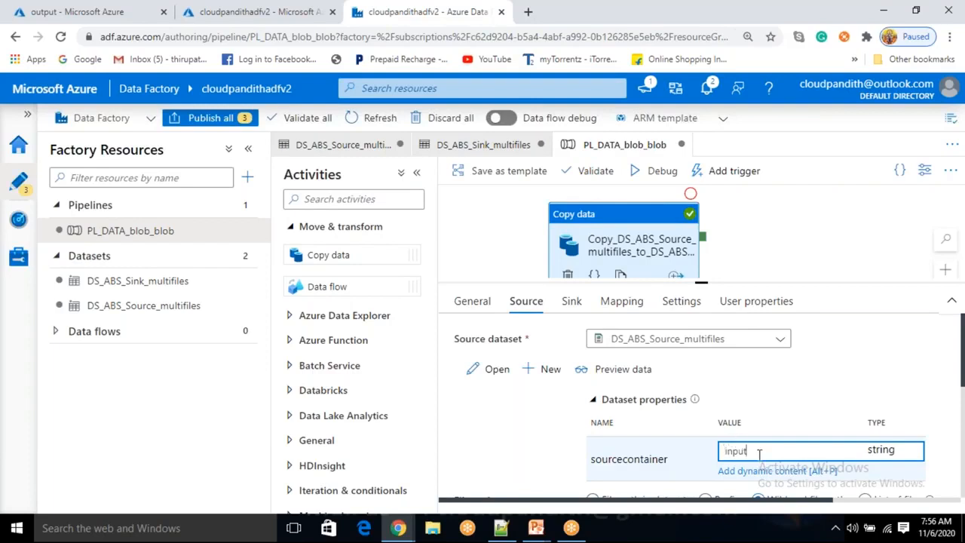
pyautogui.doubleClick(741, 450)
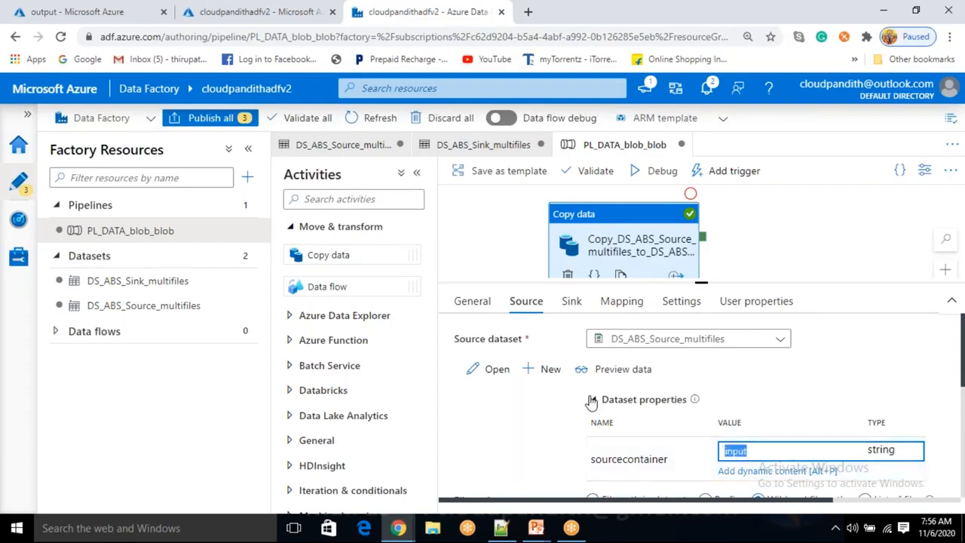
pyautogui.click(537, 417)
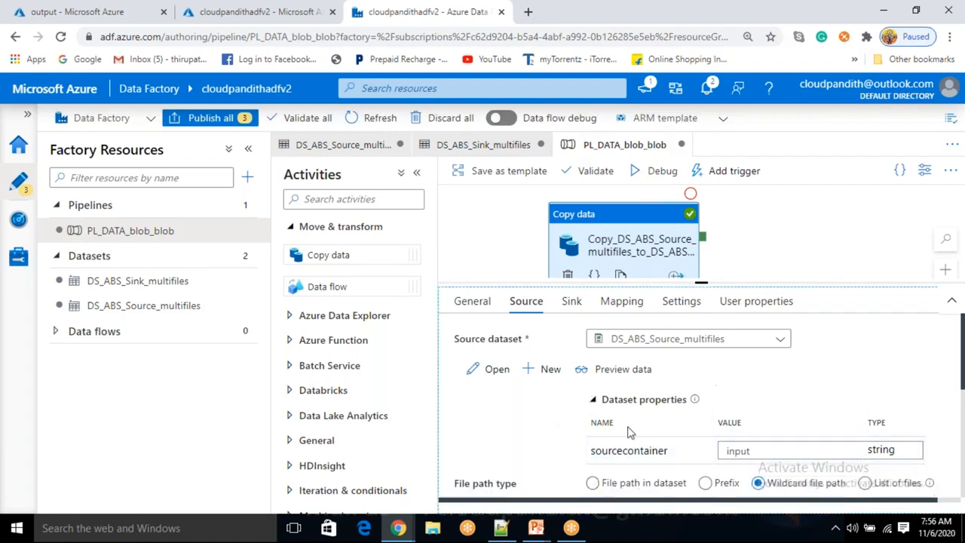
pyautogui.moveTo(695, 399)
# Step: Add a String parameter named sinkcontainer to the DS_ABS_Sink_multifiles dataset
pyautogui.click(187, 282)
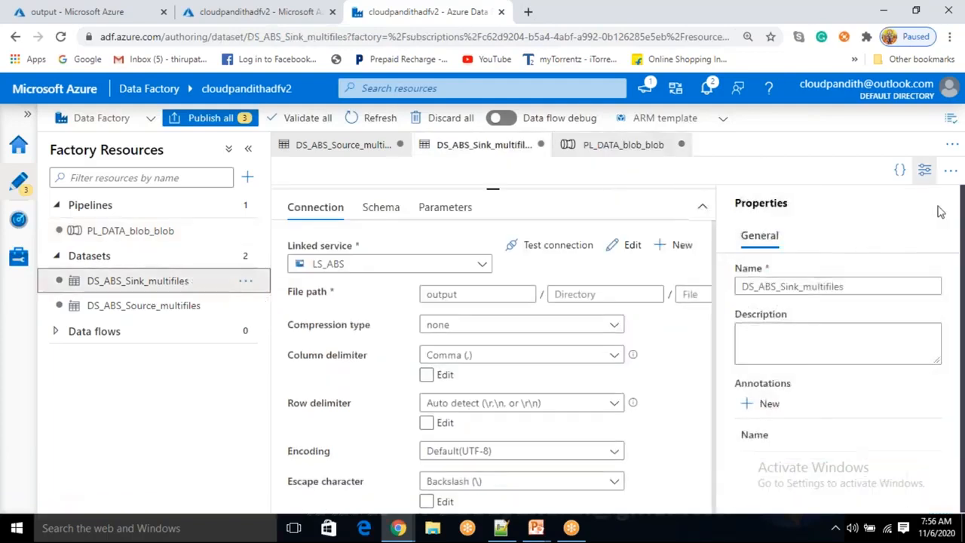
pyautogui.click(925, 172)
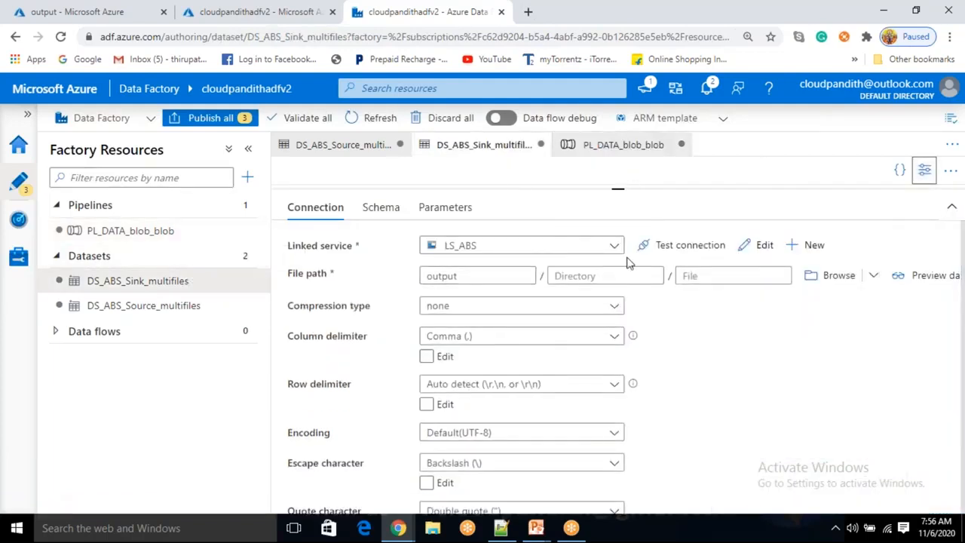
pyautogui.moveTo(619, 208); pyautogui.dragTo(620, 310)
pyautogui.click(462, 334)
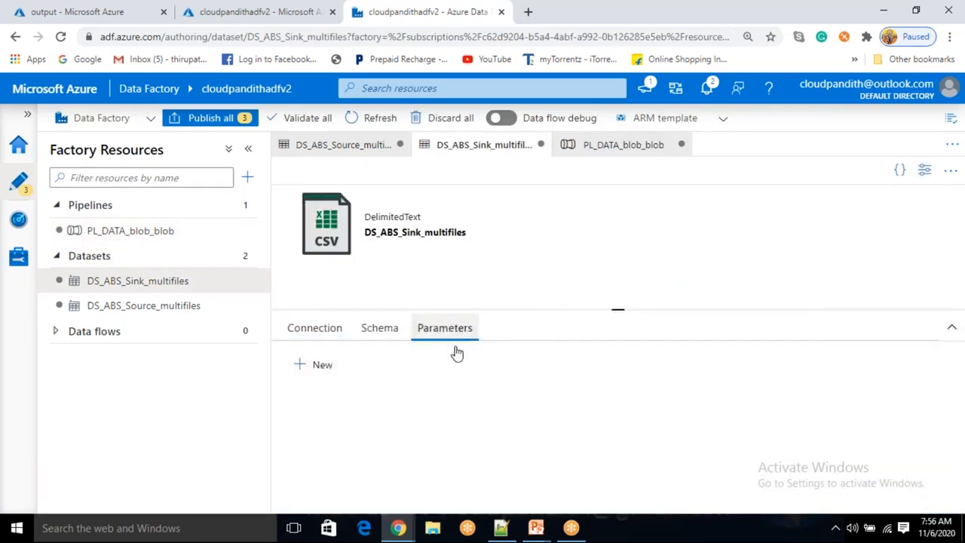
pyautogui.click(317, 365)
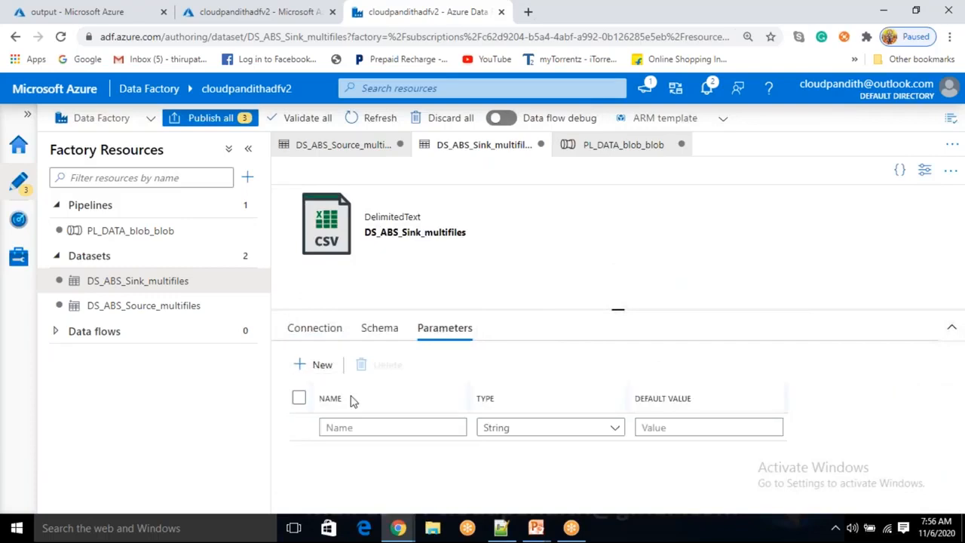
pyautogui.click(342, 428)
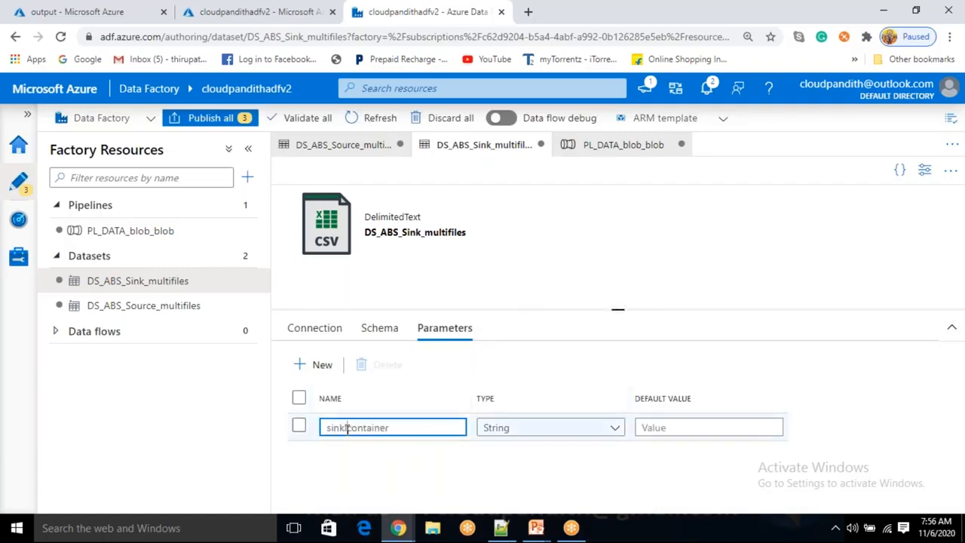
pyautogui.click(317, 331)
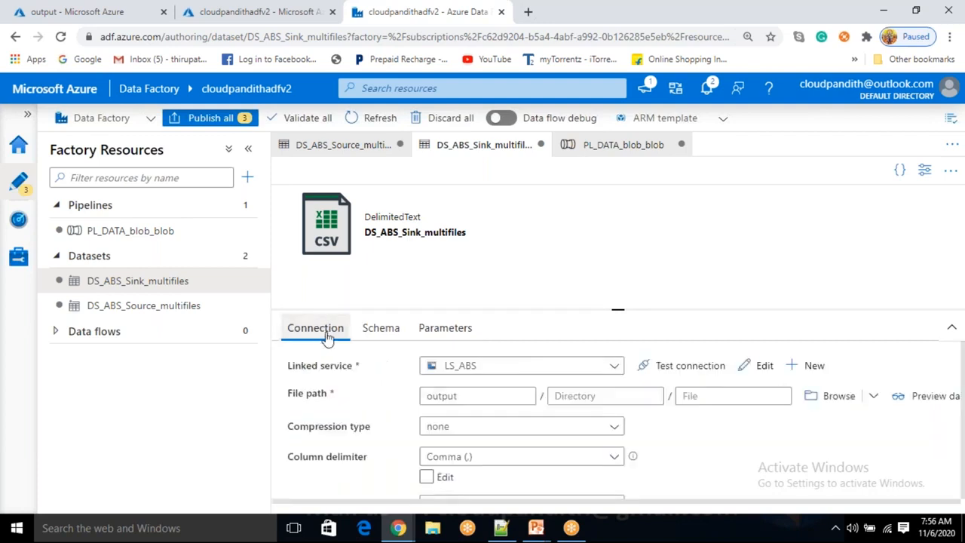
pyautogui.moveTo(458, 397); pyautogui.dragTo(424, 400)
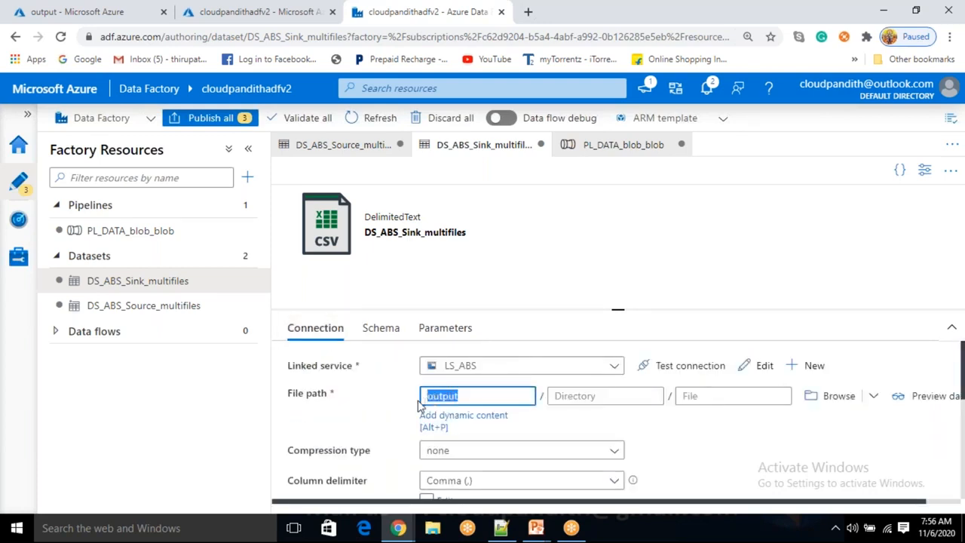
pyautogui.press('BackSpace')
pyautogui.click(449, 417)
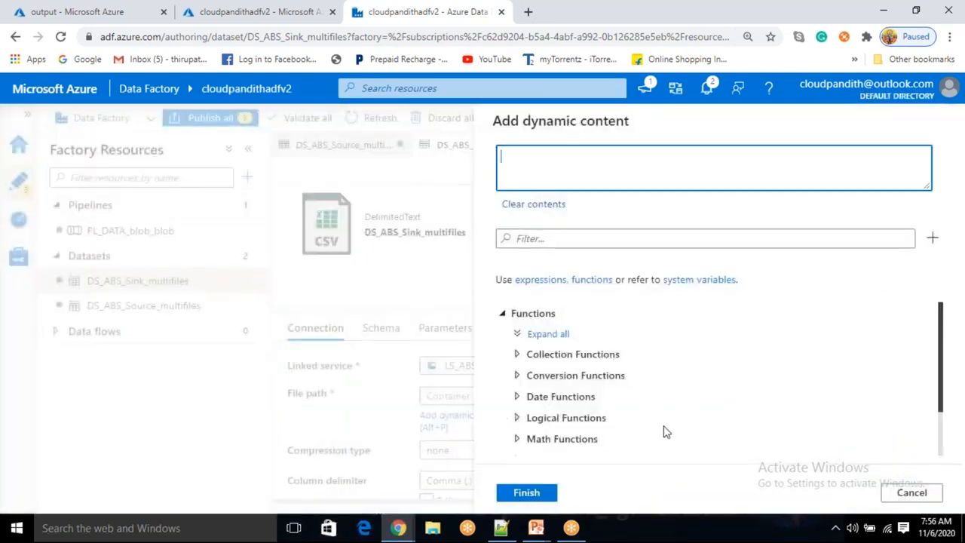
pyautogui.scroll(-2, 664, 432)
pyautogui.click(585, 452)
pyautogui.click(527, 493)
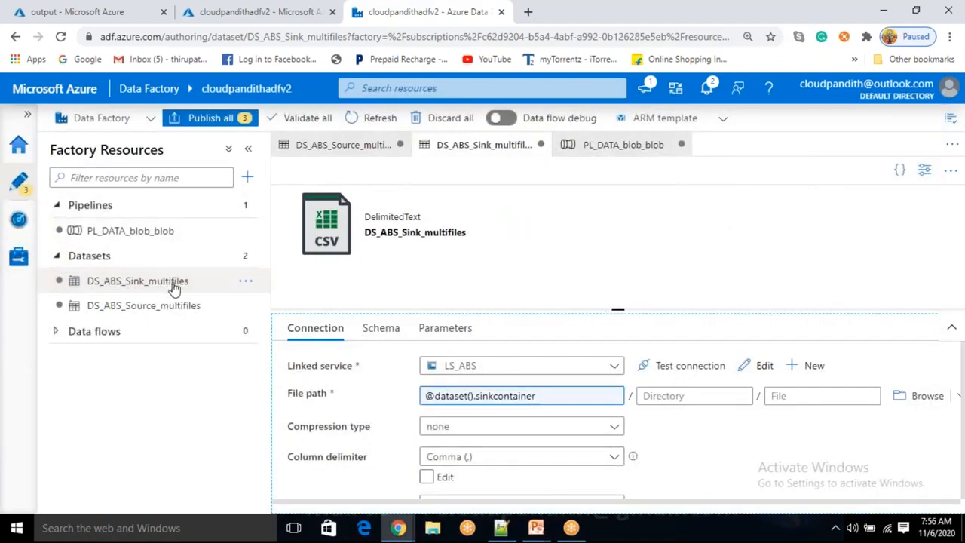
# Step: Set the sinkcontainer dataset property in the sink settings of the PL_DATA_blob_blob copy activity to output
pyautogui.click(179, 236)
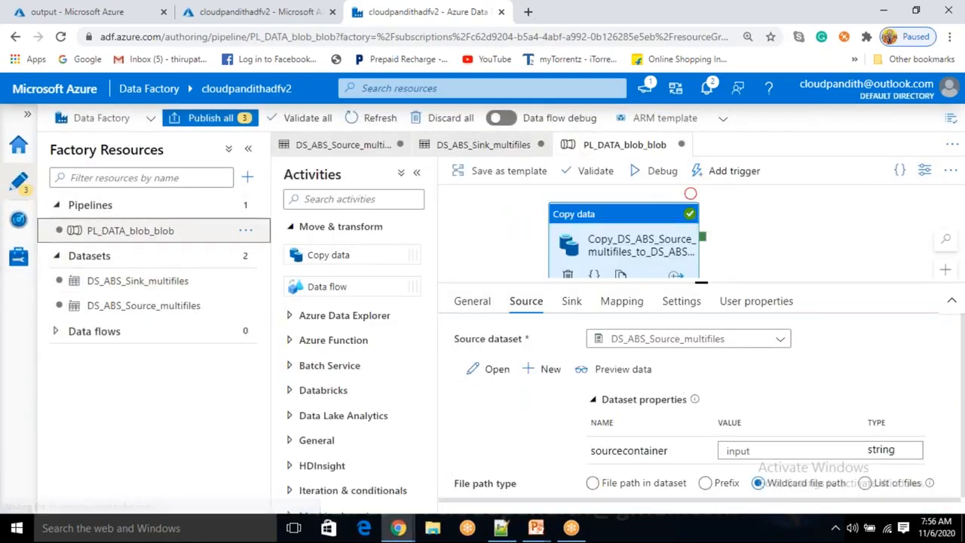
pyautogui.click(573, 301)
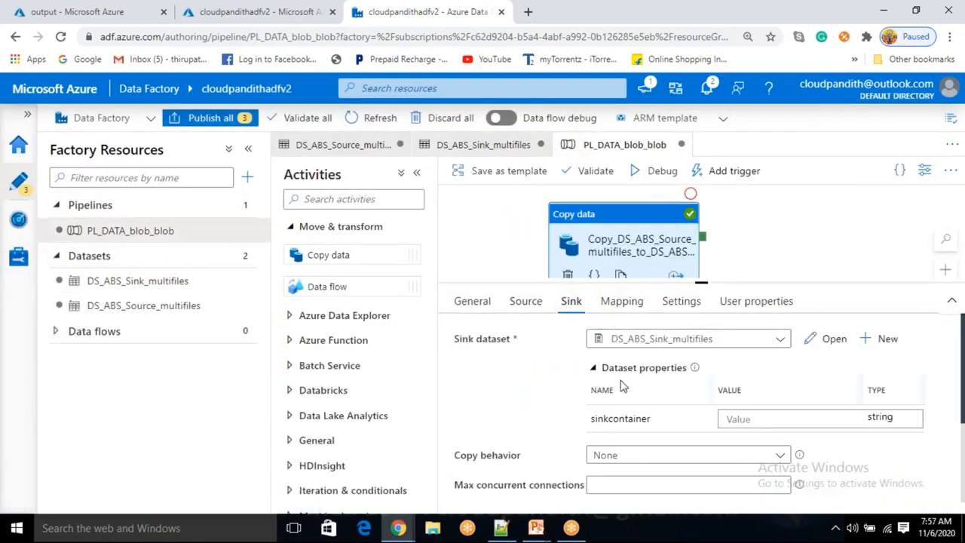
pyautogui.moveTo(651, 419); pyautogui.dragTo(591, 420)
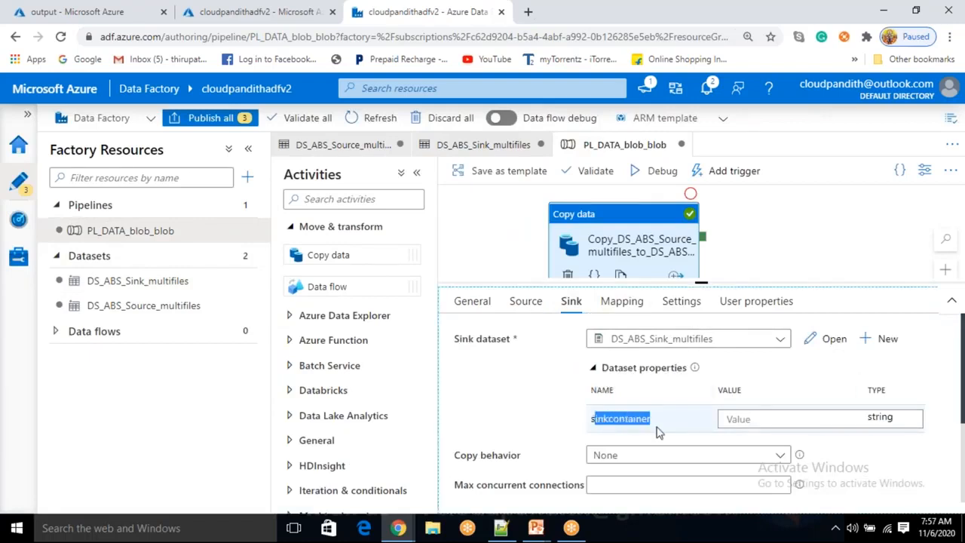
pyautogui.click(739, 420)
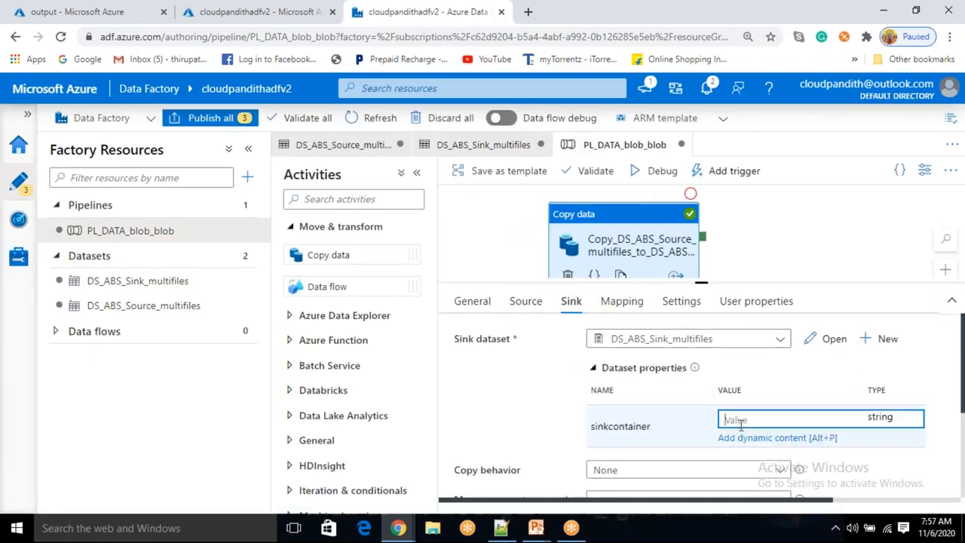
pyautogui.write('output')
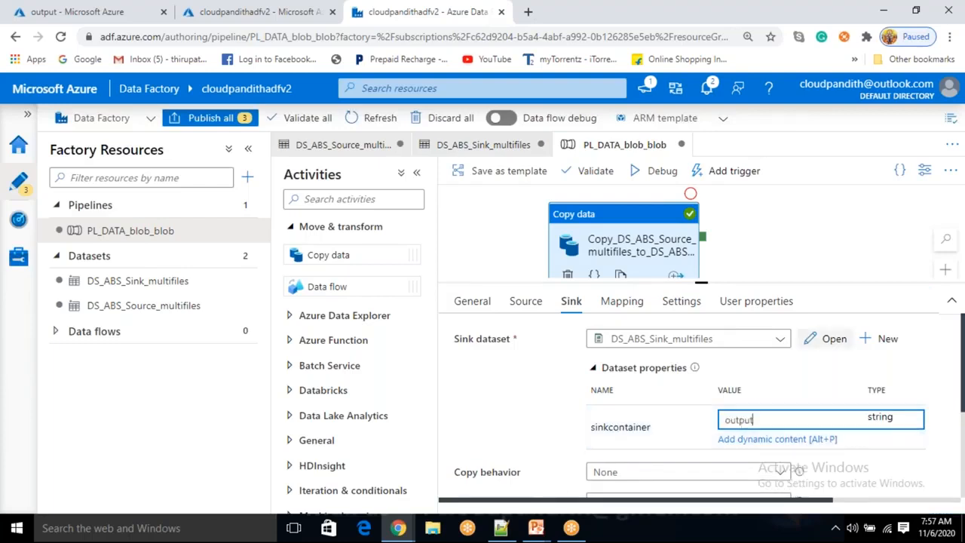
# Step: Check the copy activity's source and sink container values, and debug-run the PL_DATA_blob_blob pipeline, refreshing its run status
pyautogui.click(842, 238)
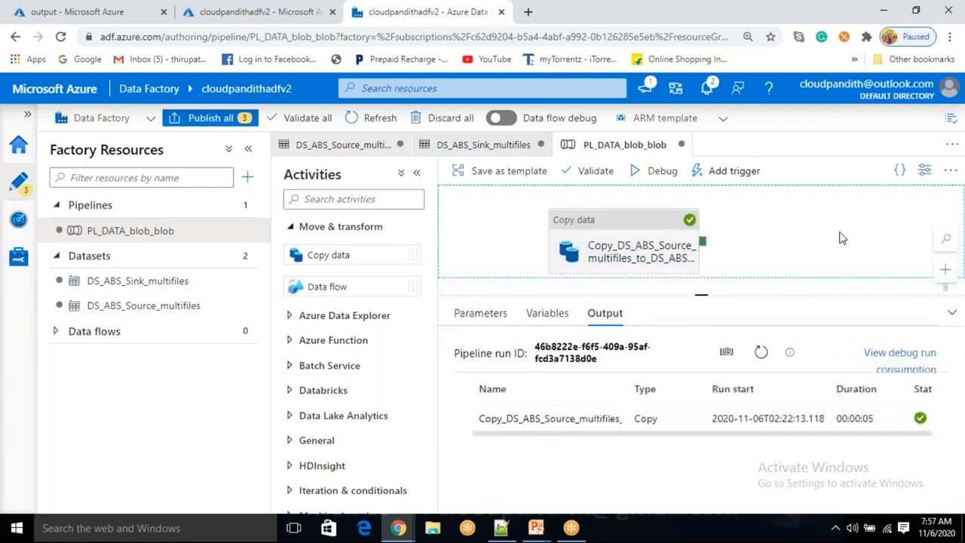
pyautogui.click(673, 244)
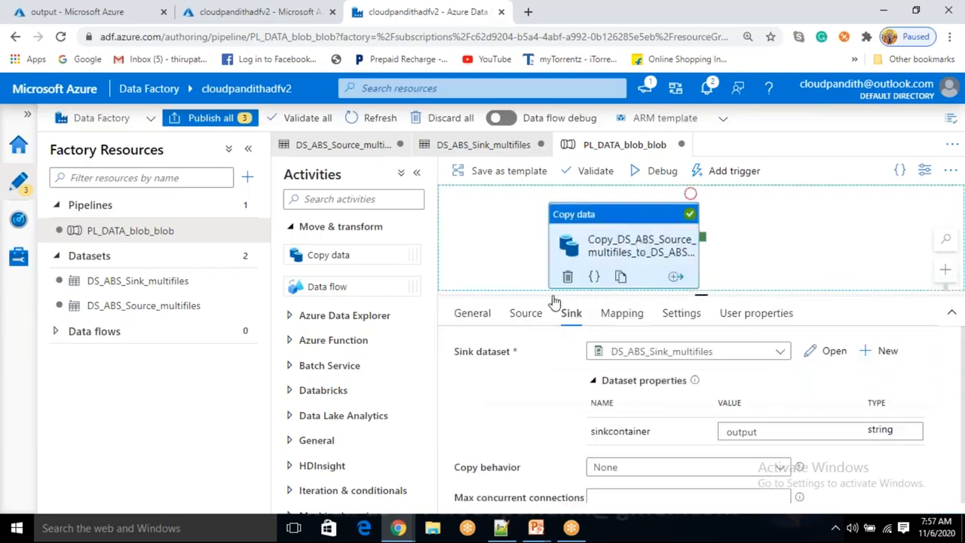
pyautogui.click(532, 305)
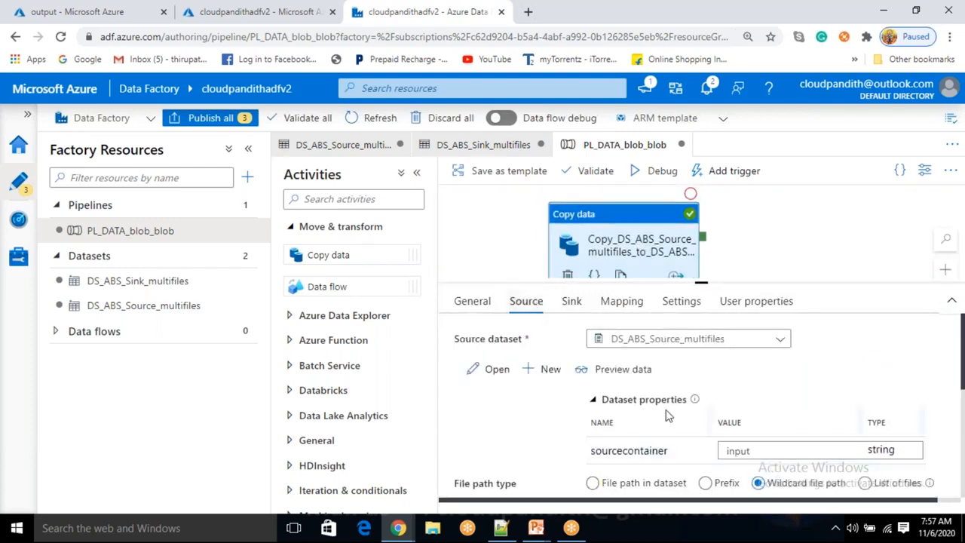
pyautogui.click(574, 302)
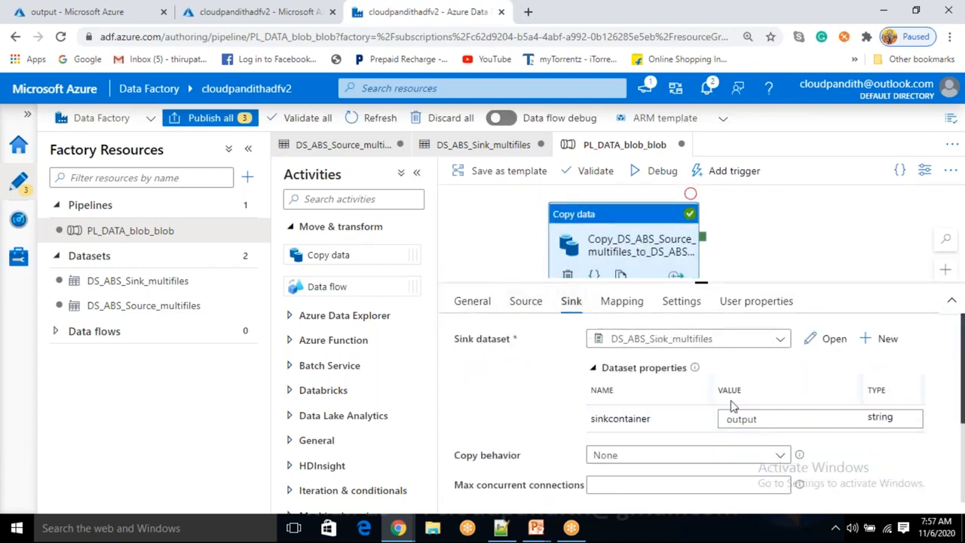
pyautogui.click(668, 181)
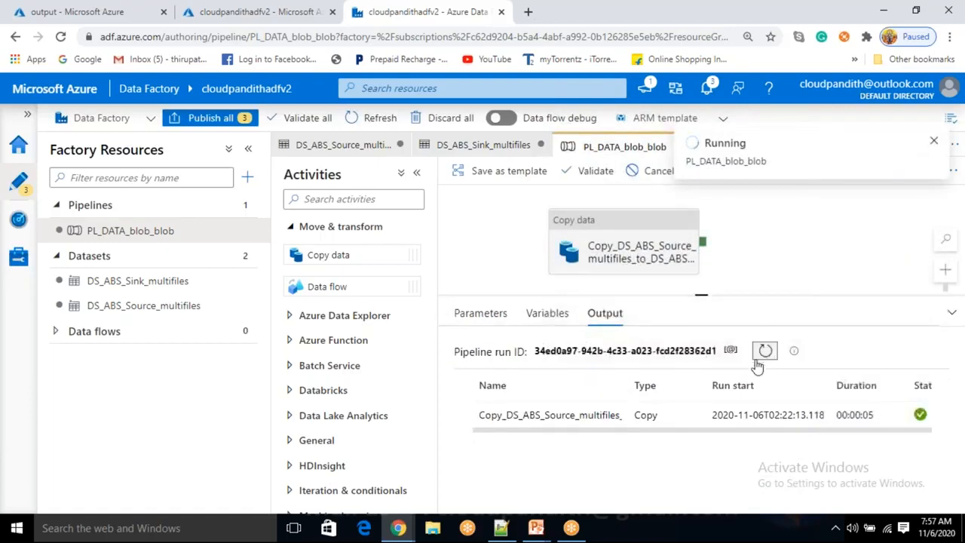
pyautogui.click(763, 358)
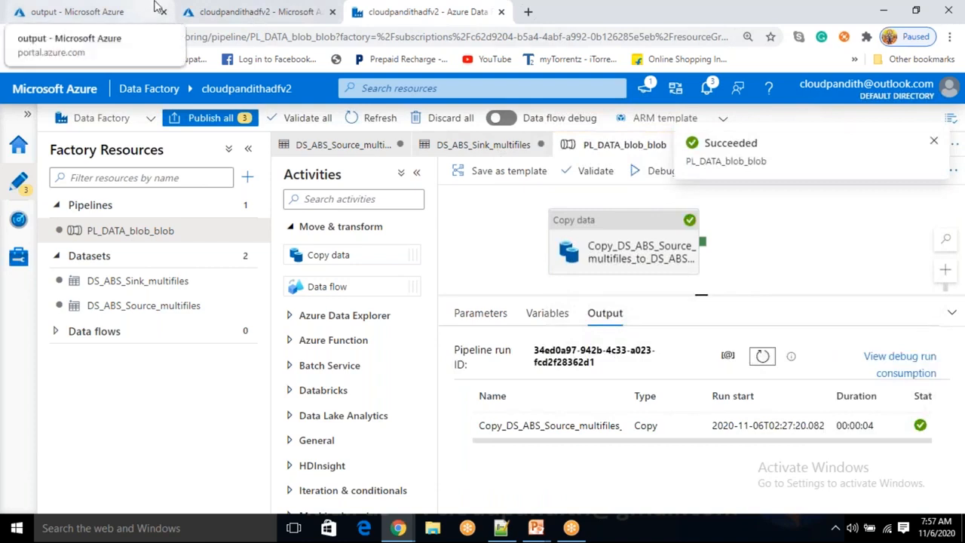
# Step: Refresh the output container in the Azure portal and delete cpjson1.json, cpjson2.json, cust.csv and emp.csv from it
pyautogui.click(113, 9)
pyautogui.click(404, 178)
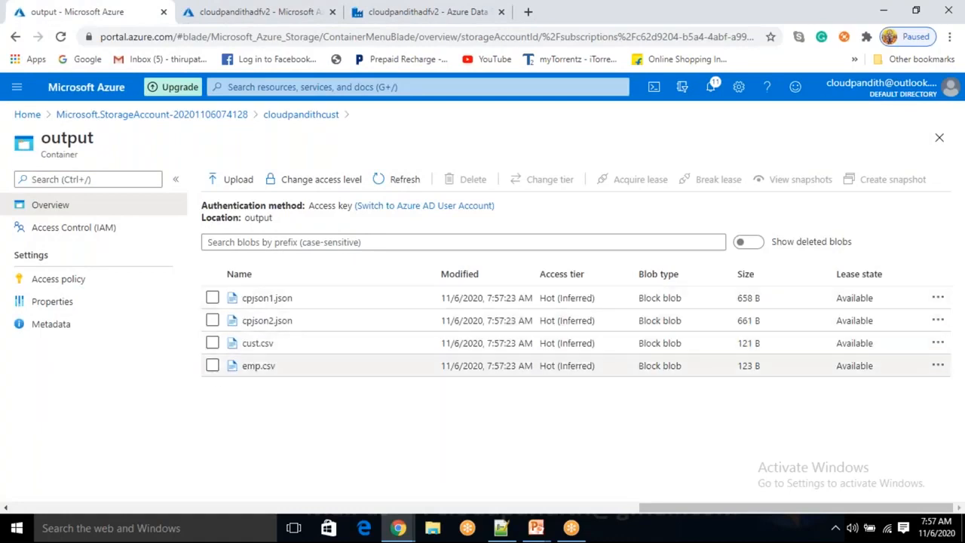
pyautogui.click(212, 365)
pyautogui.click(212, 343)
pyautogui.click(256, 320)
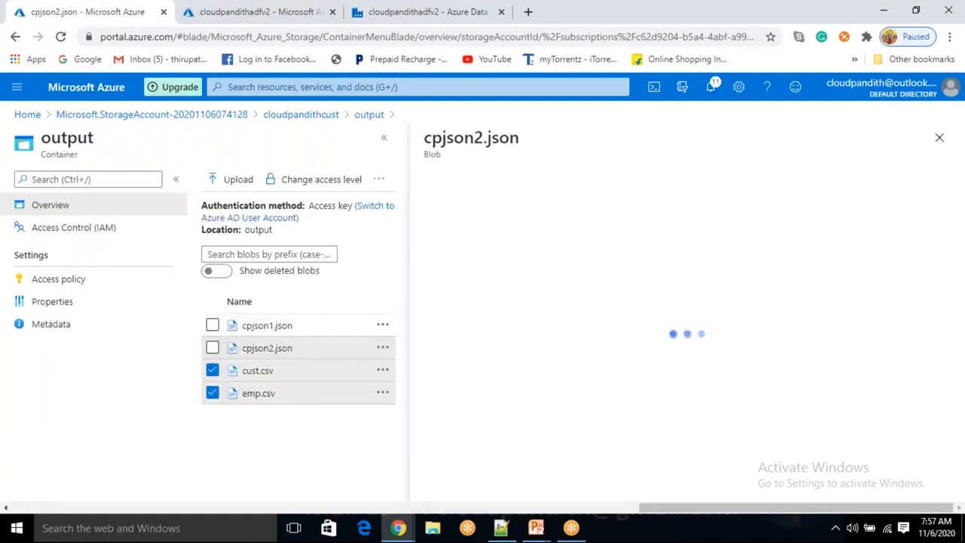
pyautogui.click(938, 141)
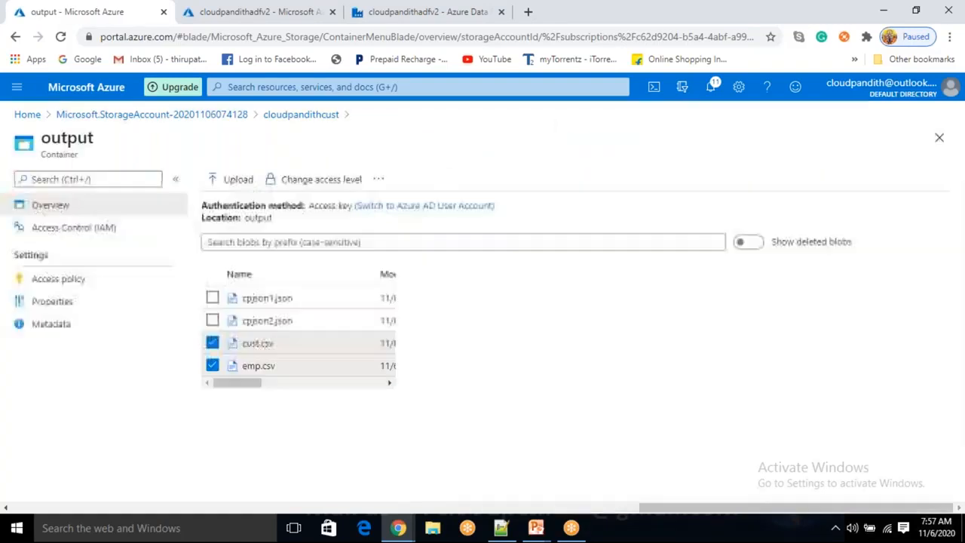
pyautogui.click(213, 298)
pyautogui.click(212, 320)
pyautogui.click(212, 343)
pyautogui.click(212, 366)
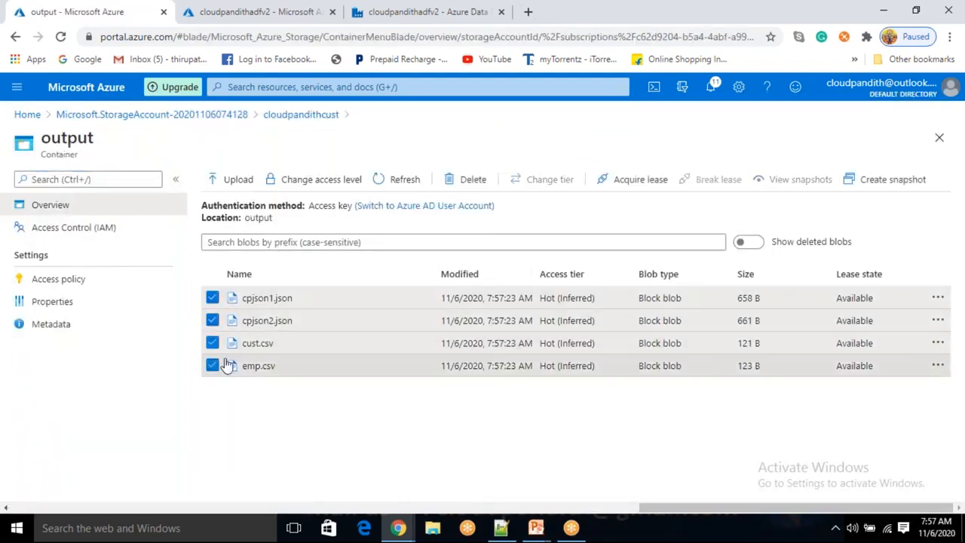
pyautogui.click(467, 180)
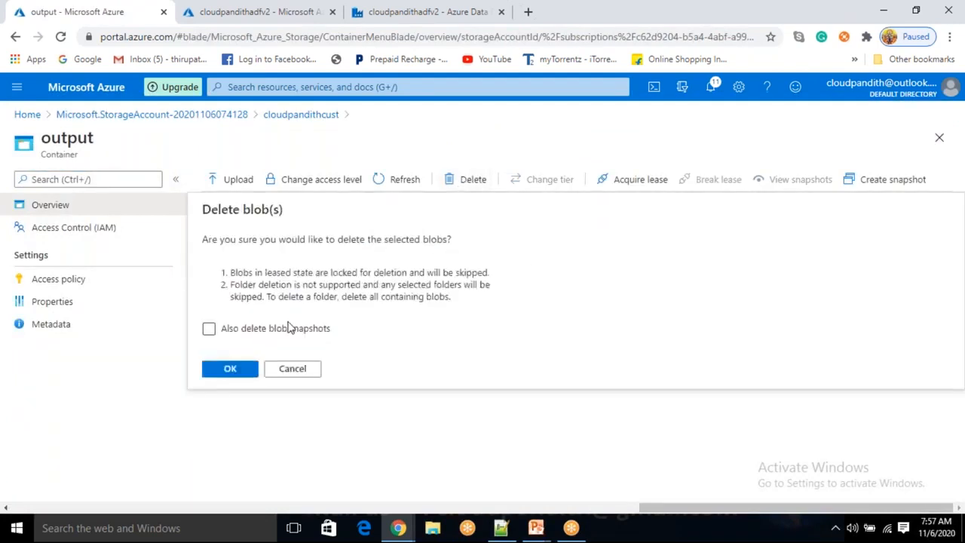
pyautogui.click(226, 370)
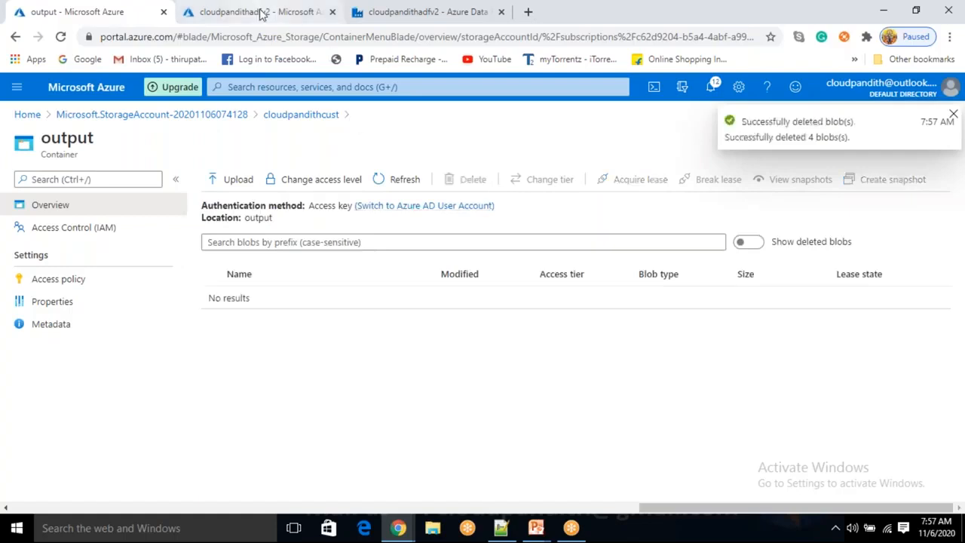
# Step: Return to Azure Data Factory and review the sinkcontainer and sourcecontainer values in the copy activity's sink and source settings
pyautogui.click(377, 21)
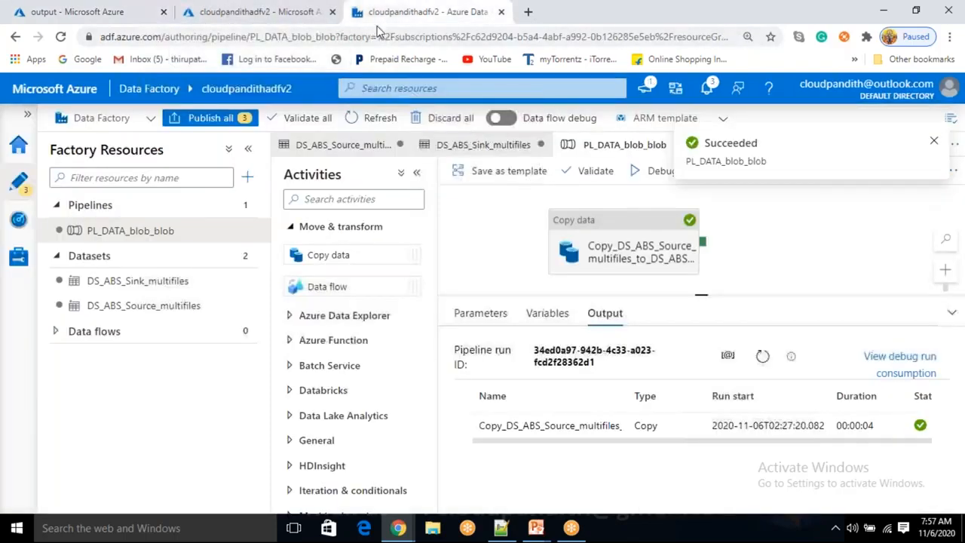
pyautogui.click(649, 251)
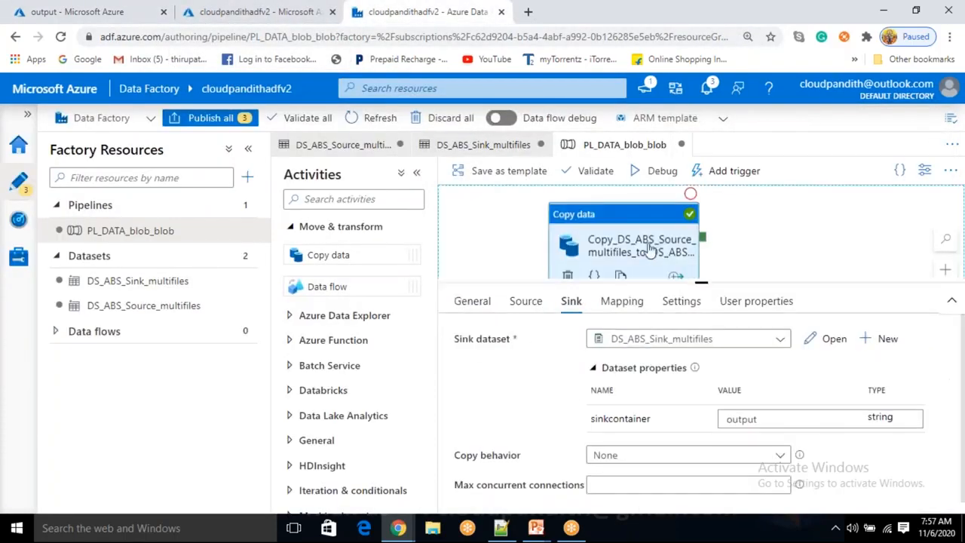
pyautogui.click(730, 417)
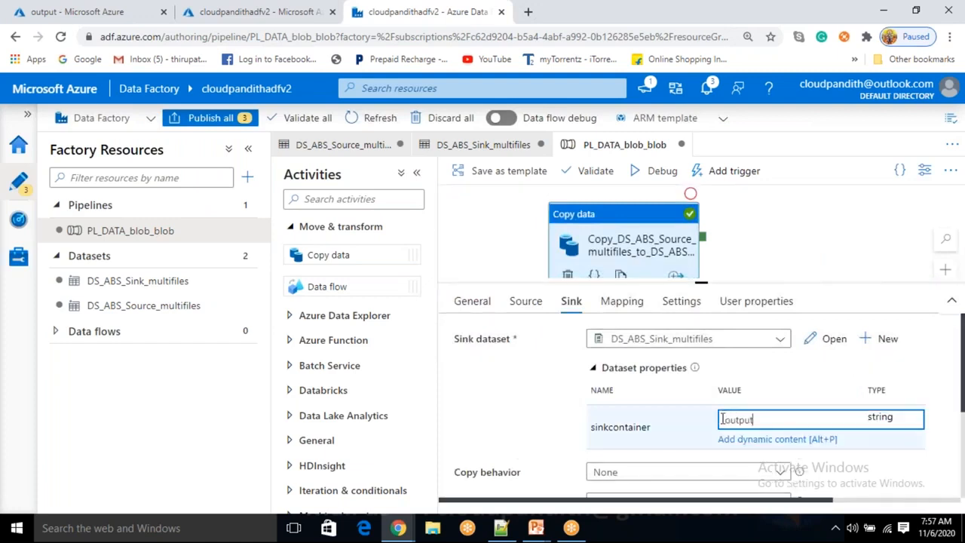
pyautogui.click(525, 301)
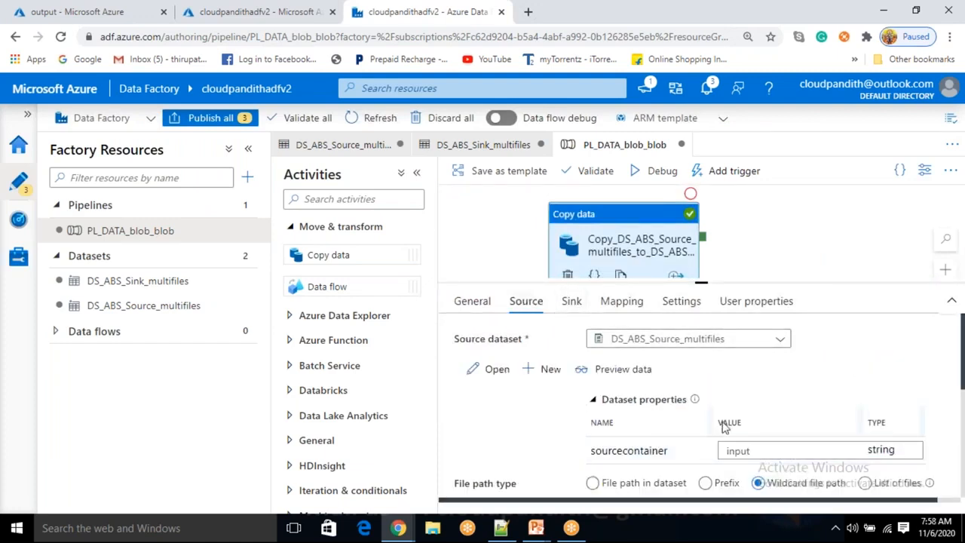
pyautogui.click(781, 222)
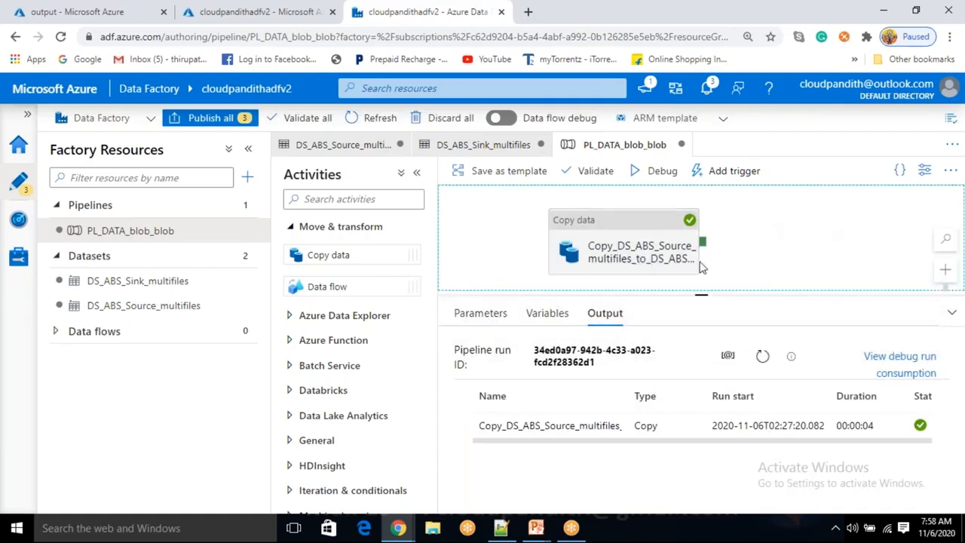
pyautogui.click(925, 173)
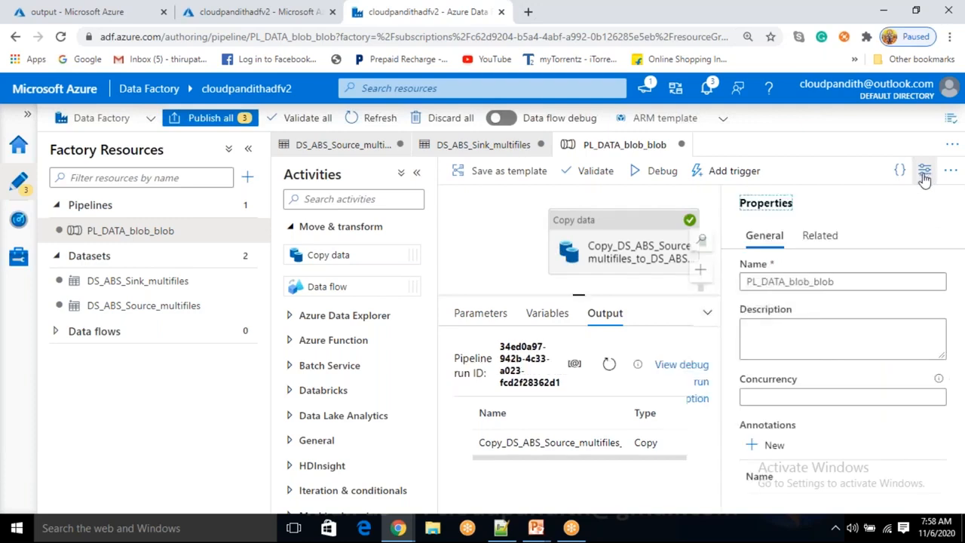
pyautogui.click(925, 175)
pyautogui.click(781, 236)
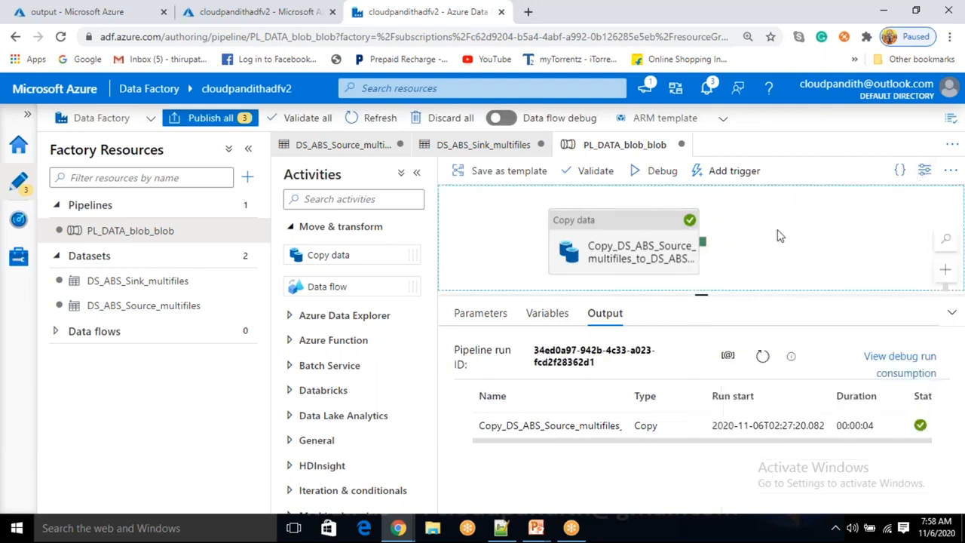
pyautogui.click(172, 234)
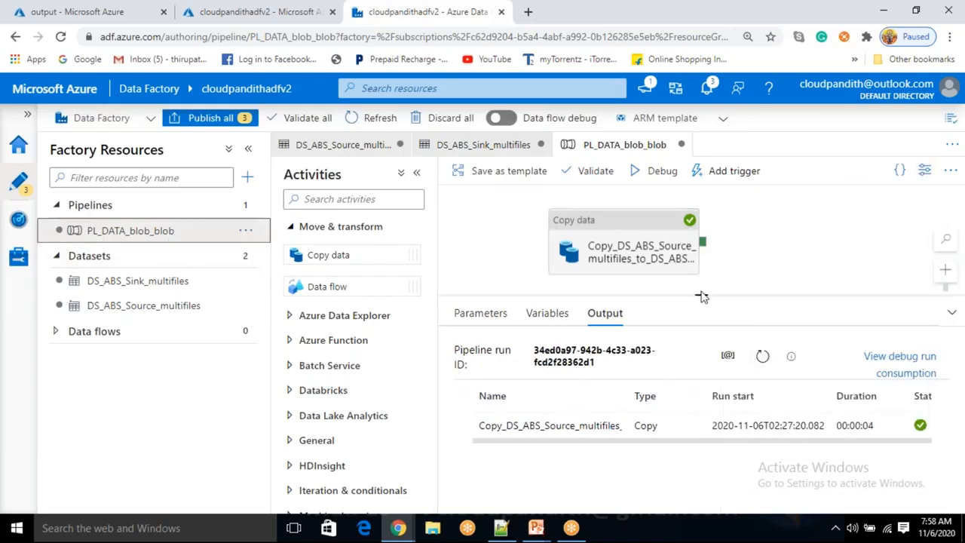
pyautogui.click(727, 272)
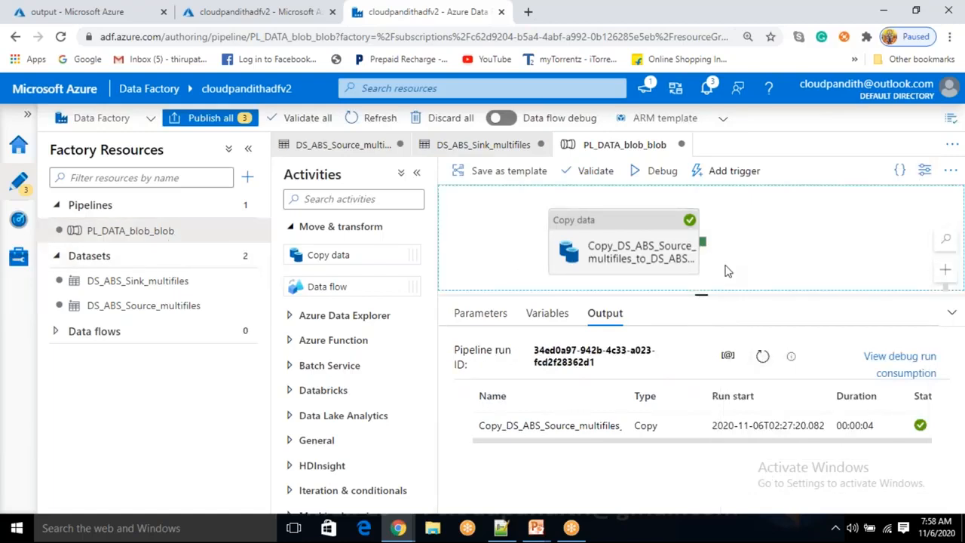
pyautogui.click(620, 239)
pyautogui.click(806, 256)
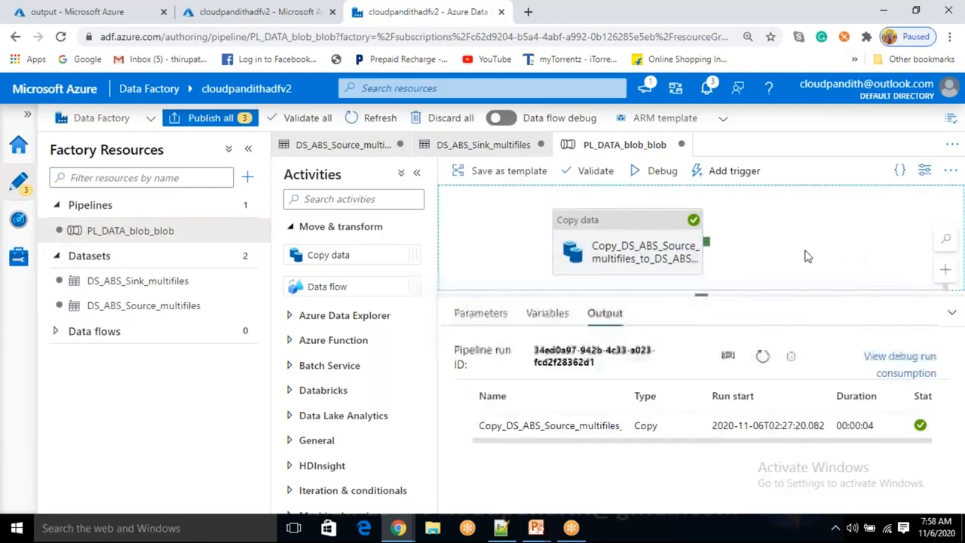
pyautogui.click(488, 318)
pyautogui.click(566, 315)
pyautogui.click(603, 314)
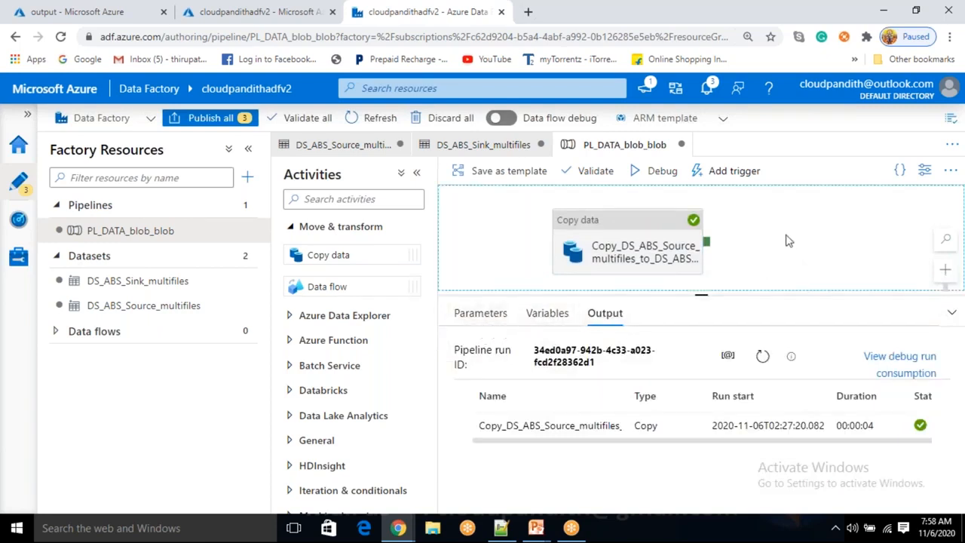
# Step: Add two string parameters named inputvalue and outputvalue to the PL_DATA_blob_blob pipeline, without default values
pyautogui.click(485, 323)
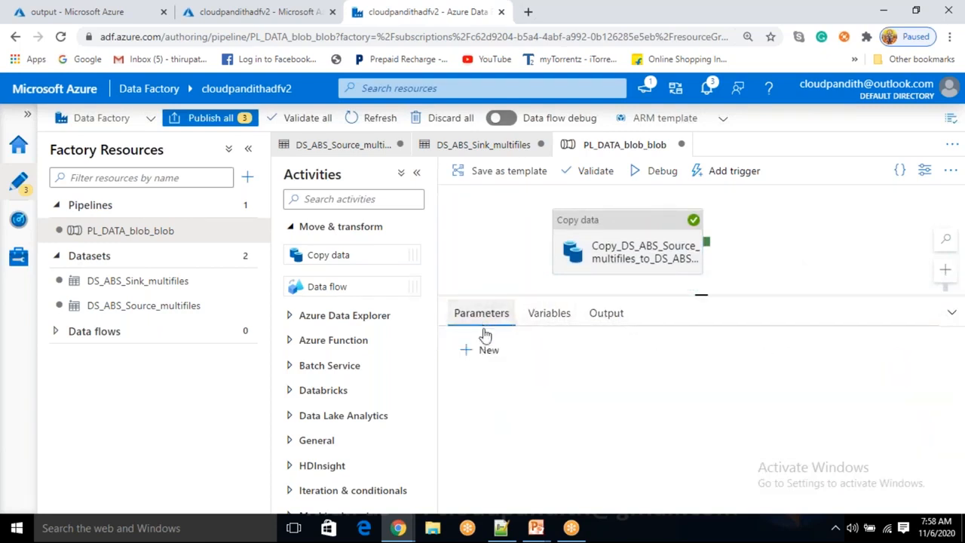
pyautogui.click(487, 351)
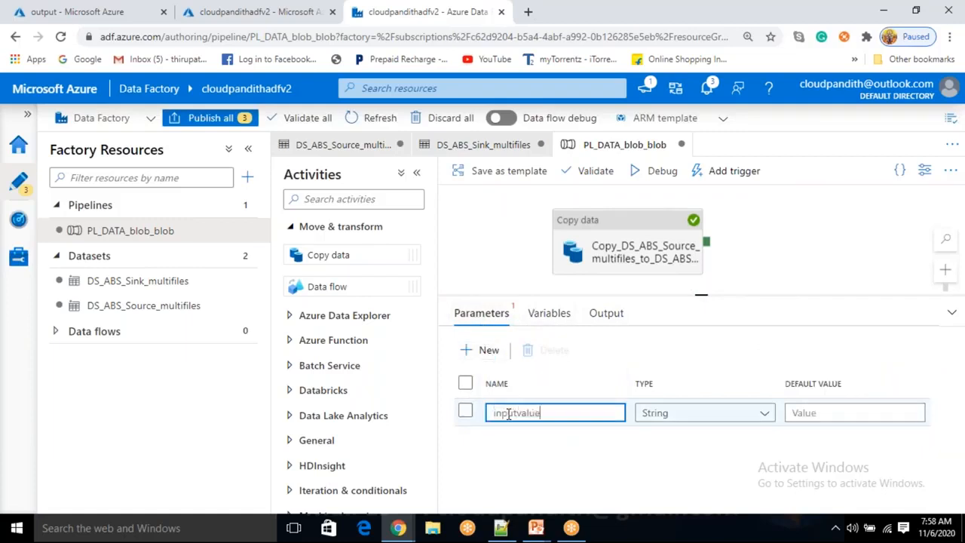
pyautogui.click(489, 350)
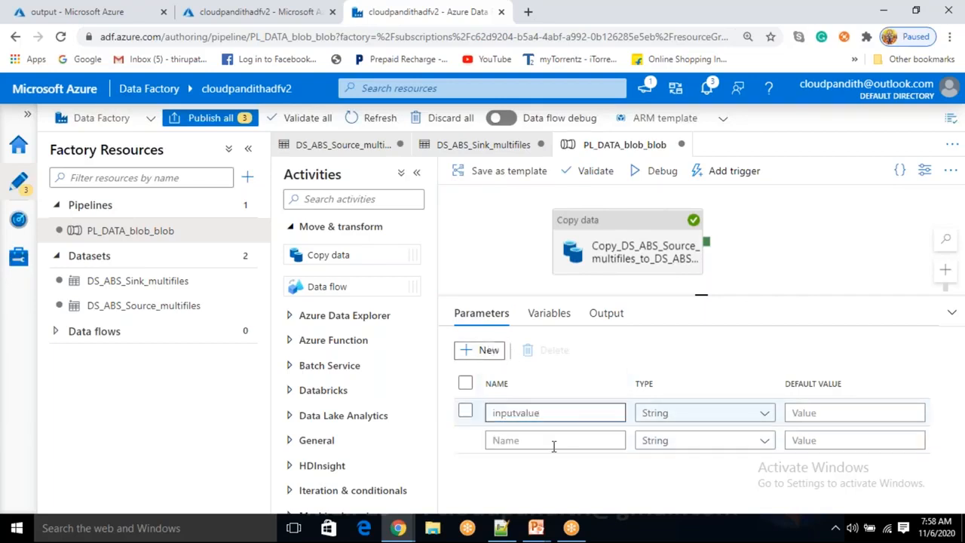
pyautogui.click(522, 441)
pyautogui.write('outputvalue')
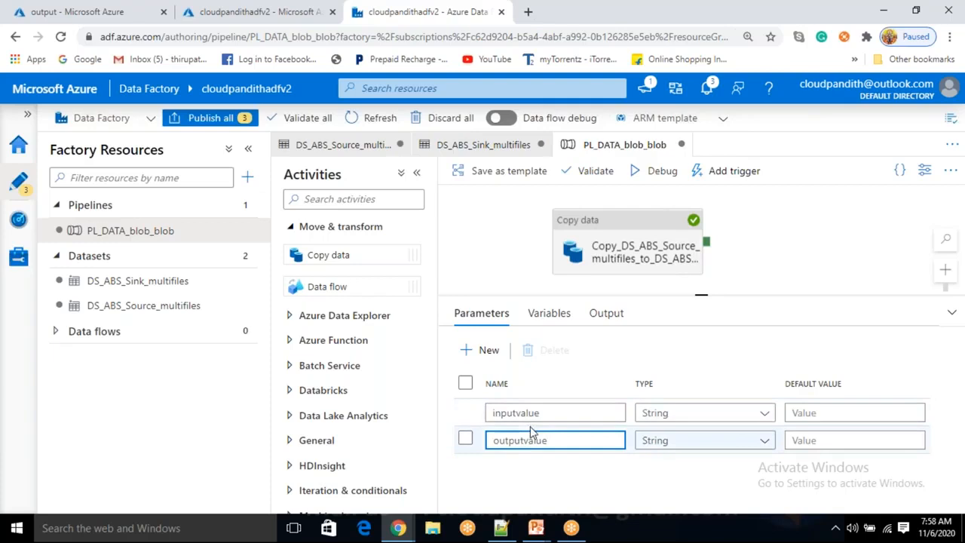
pyautogui.click(630, 251)
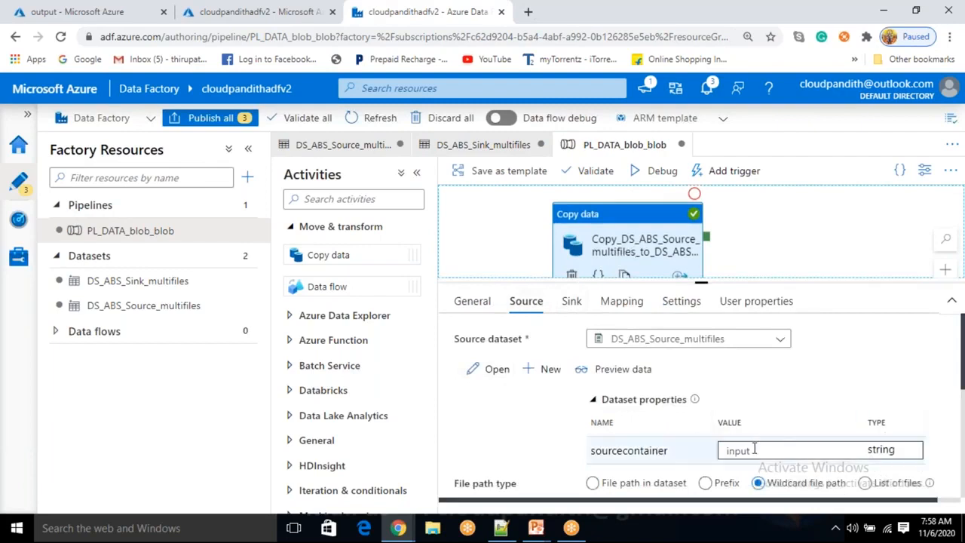
pyautogui.doubleClick(729, 447)
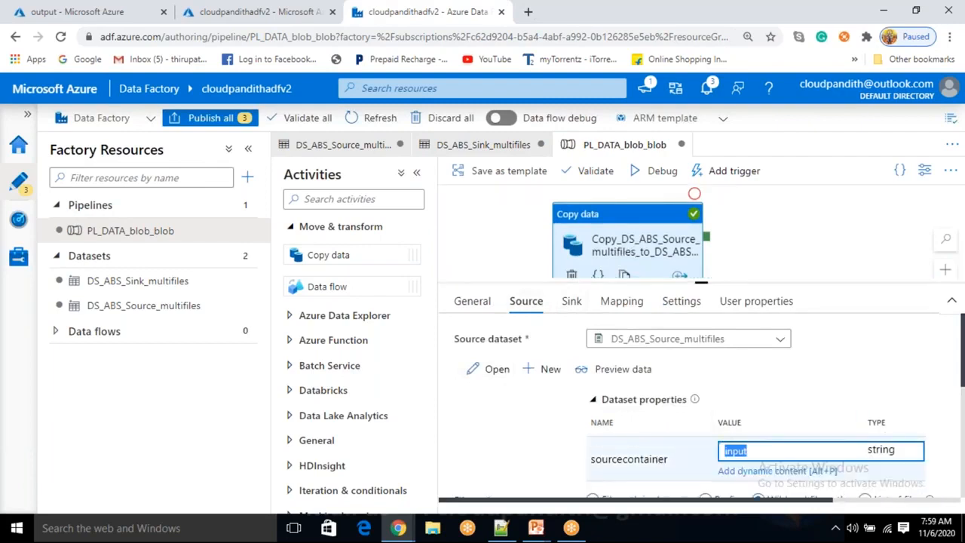
pyautogui.press('BackSpace')
pyautogui.click(730, 469)
pyautogui.scroll(-10, 645, 407)
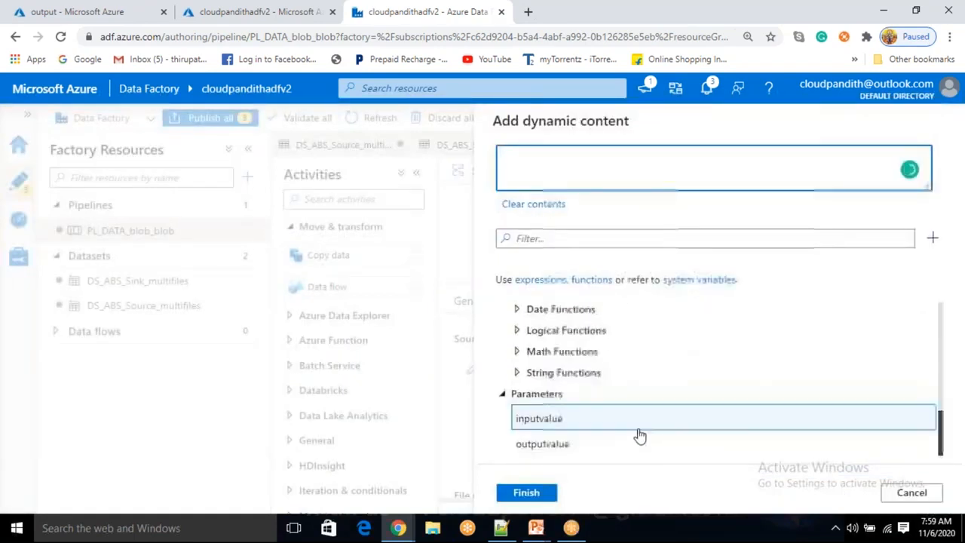
pyautogui.click(567, 428)
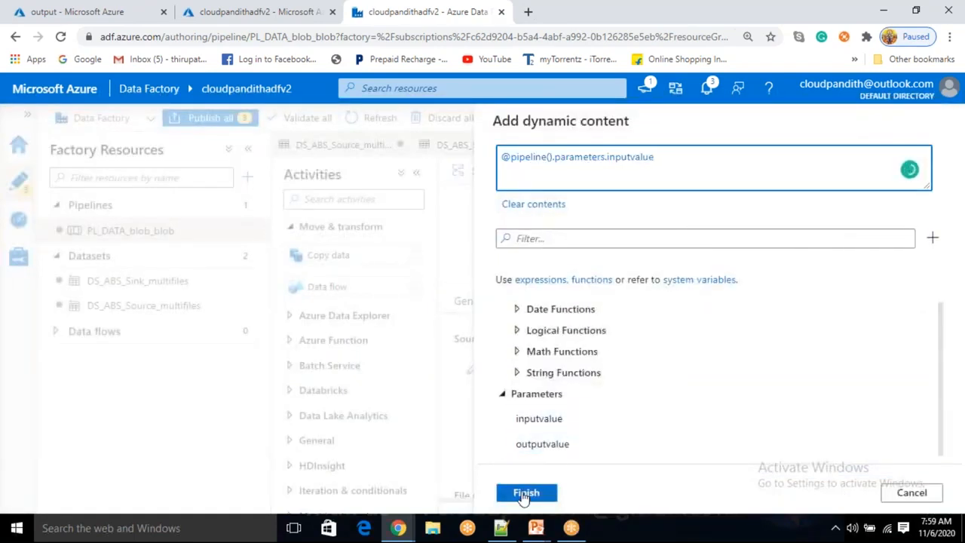
pyautogui.click(525, 495)
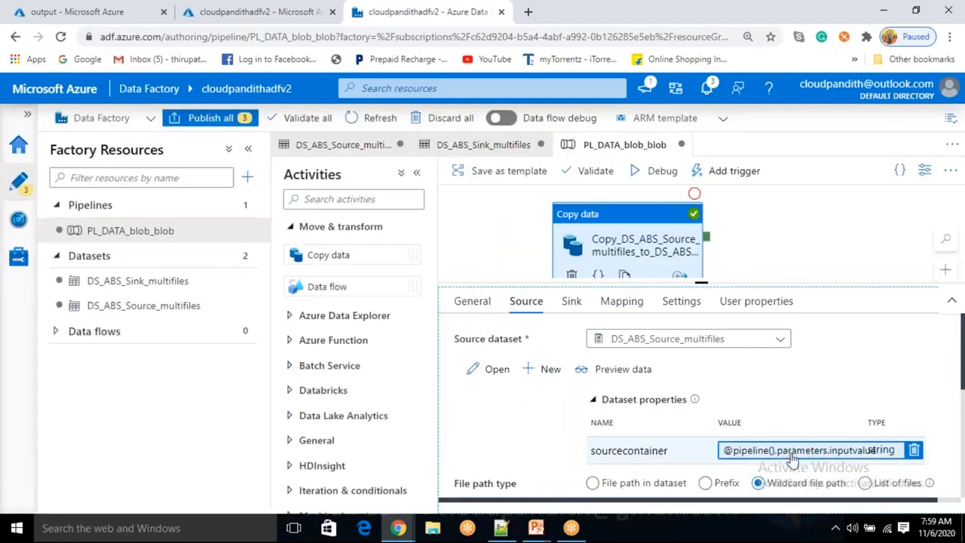
pyautogui.click(572, 304)
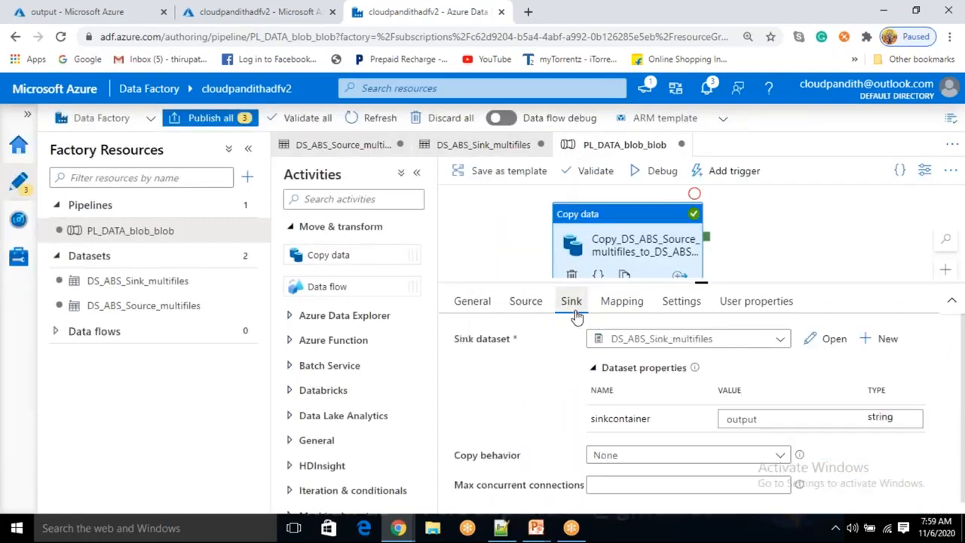
pyautogui.click(730, 419)
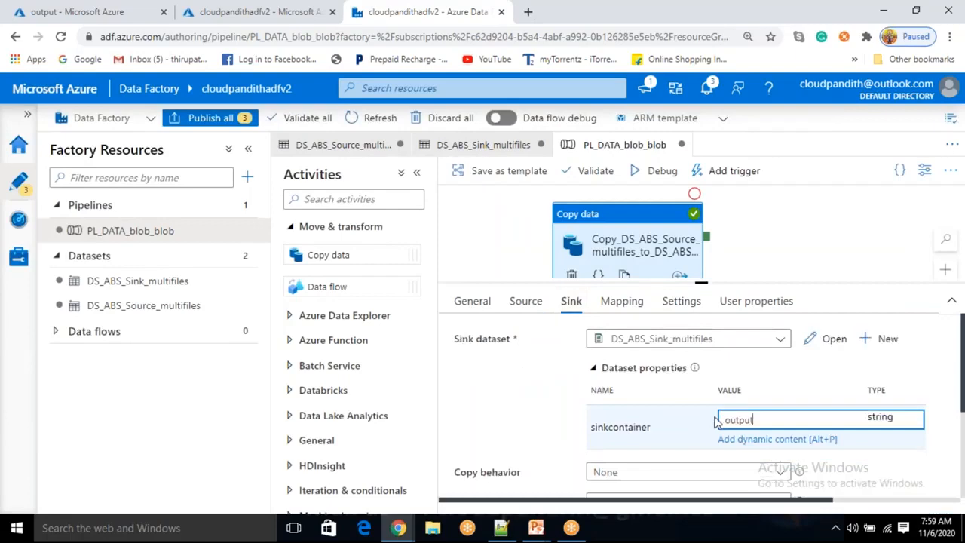
pyautogui.press('BackSpace')
pyautogui.press('BackSpace')
pyautogui.press('BackSpace')
pyautogui.press('BackSpace')
pyautogui.press('BackSpace')
pyautogui.click(745, 437)
pyautogui.scroll(-10, 722, 398)
pyautogui.click(636, 452)
pyautogui.click(541, 494)
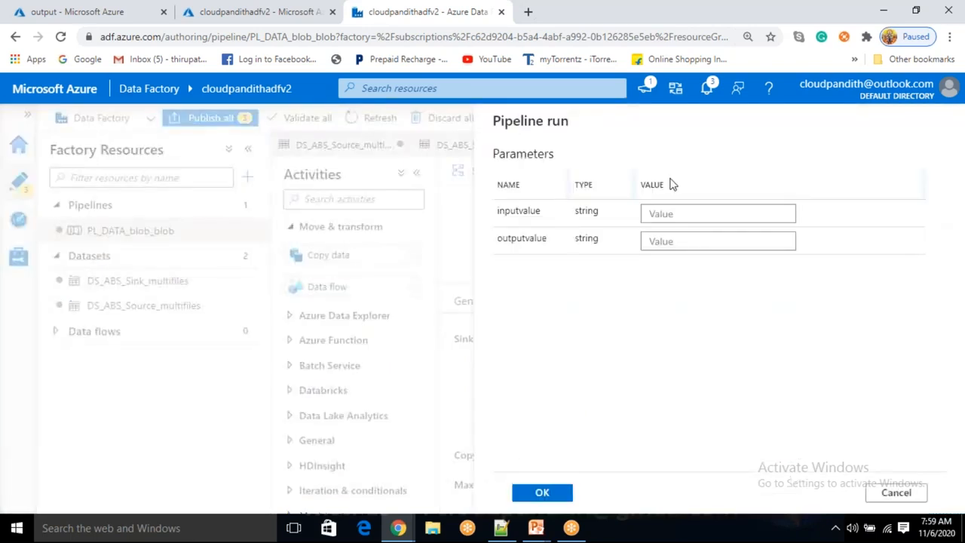
# Step: Debug-run the PL_DATA_blob_blob pipeline with inputvalue set to input and outputvalue set to output, and refresh its run status
pyautogui.click(659, 214)
pyautogui.click(656, 238)
pyautogui.click(656, 214)
pyautogui.click(656, 238)
pyautogui.click(665, 214)
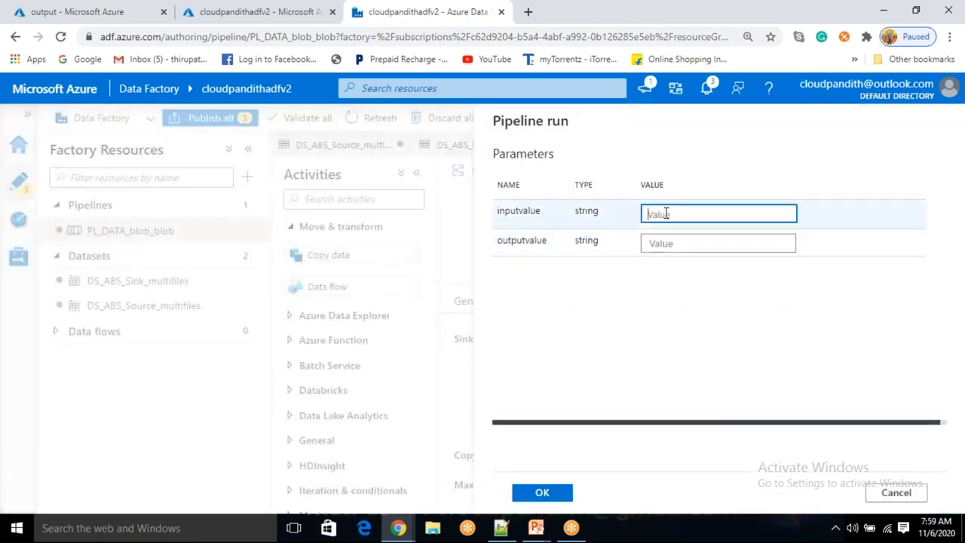
pyautogui.write('input')
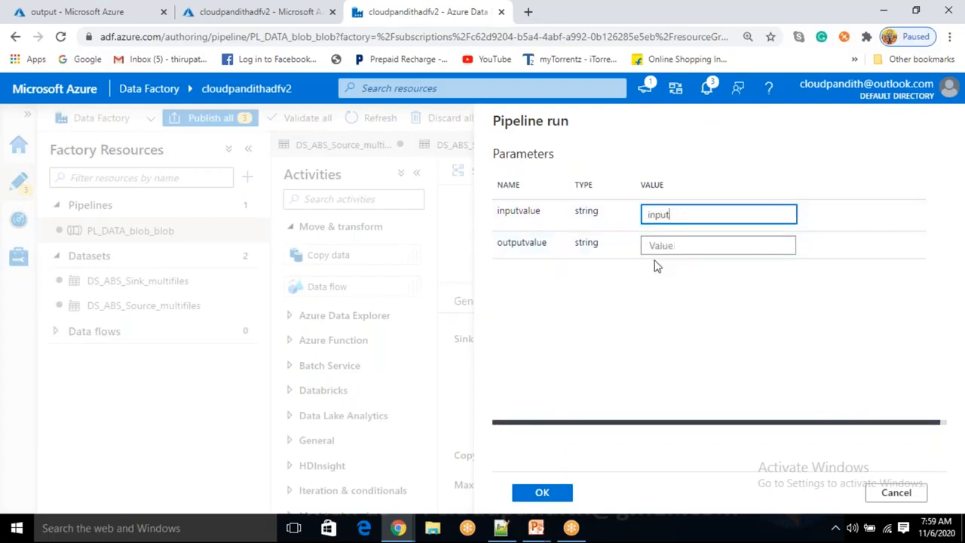
pyautogui.click(671, 241)
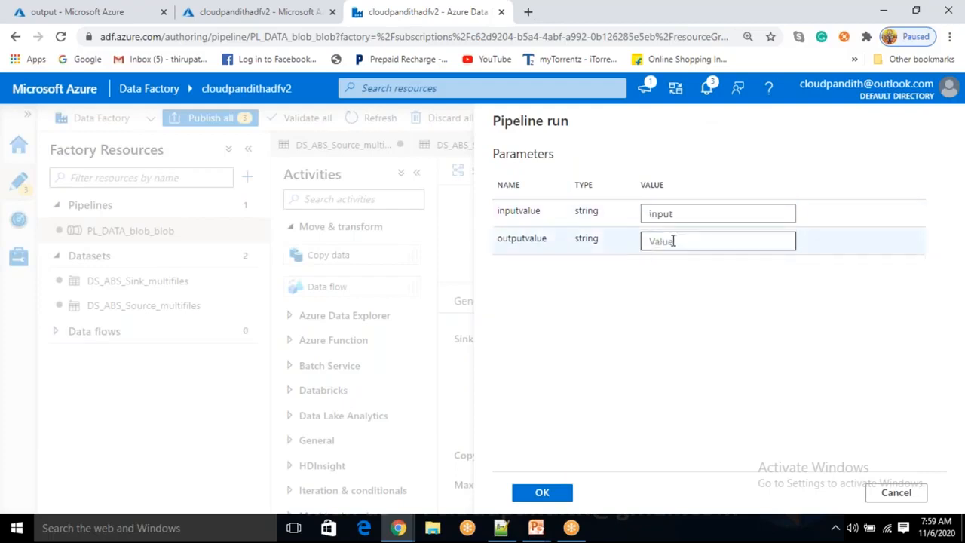
pyautogui.write('output')
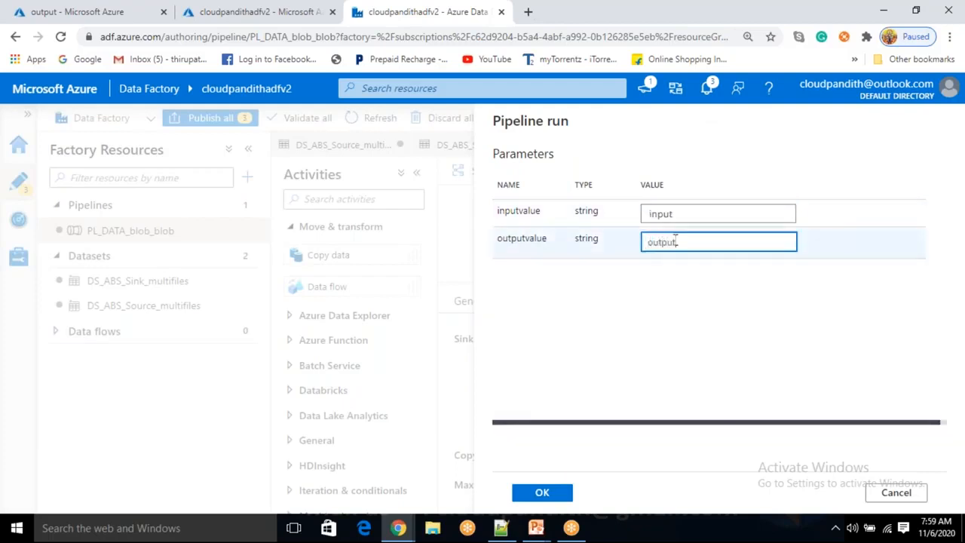
pyautogui.click(561, 496)
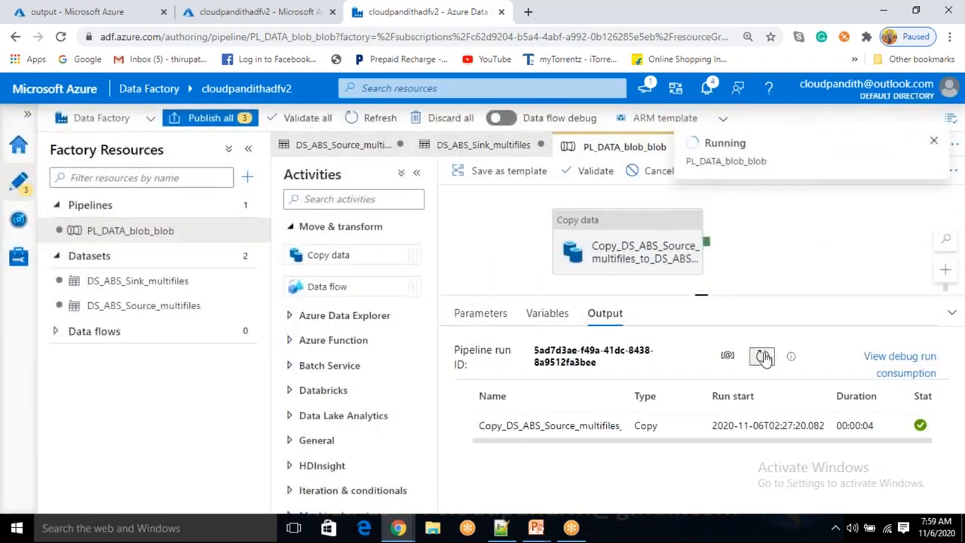
pyautogui.click(764, 353)
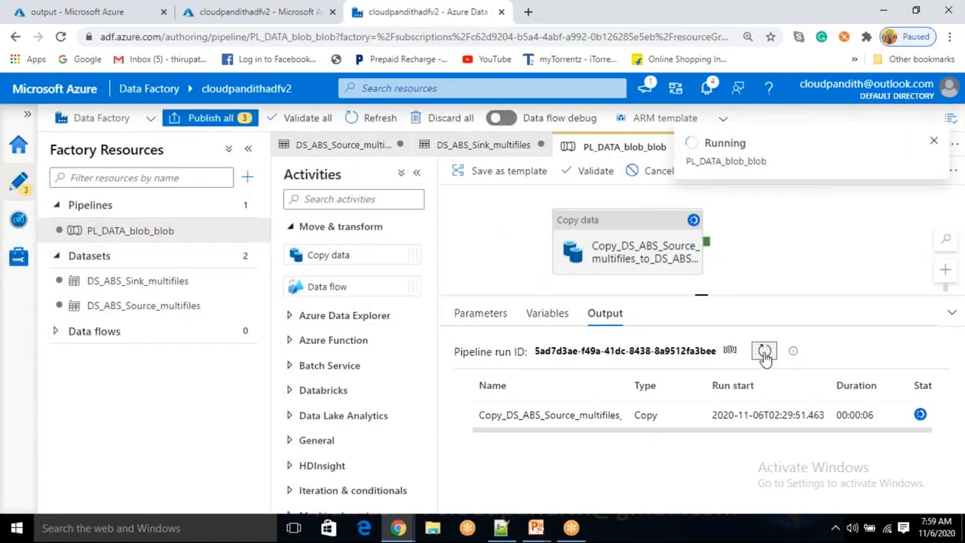
pyautogui.moveTo(683, 429)
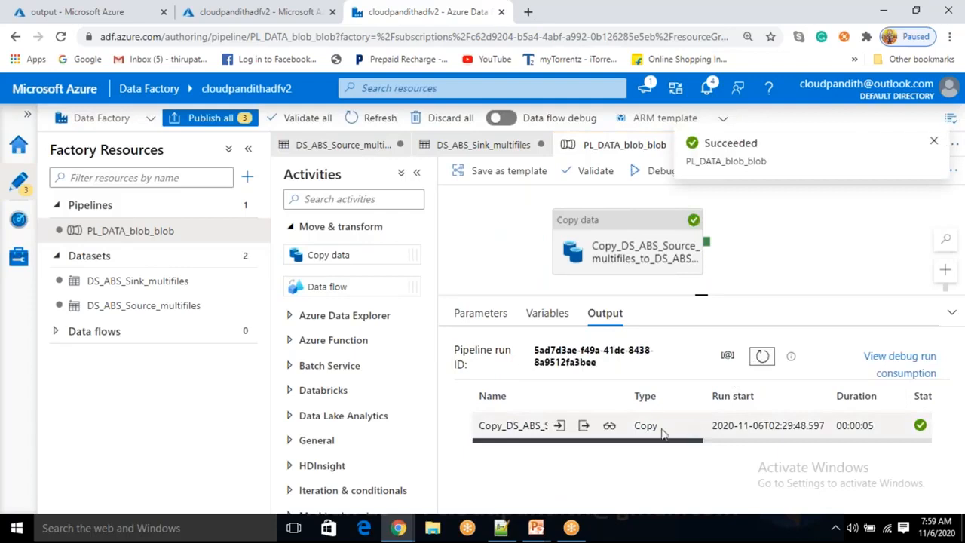
# Step: Switch to the Azure portal and refresh the output container to check for the copied files
pyautogui.click(82, 12)
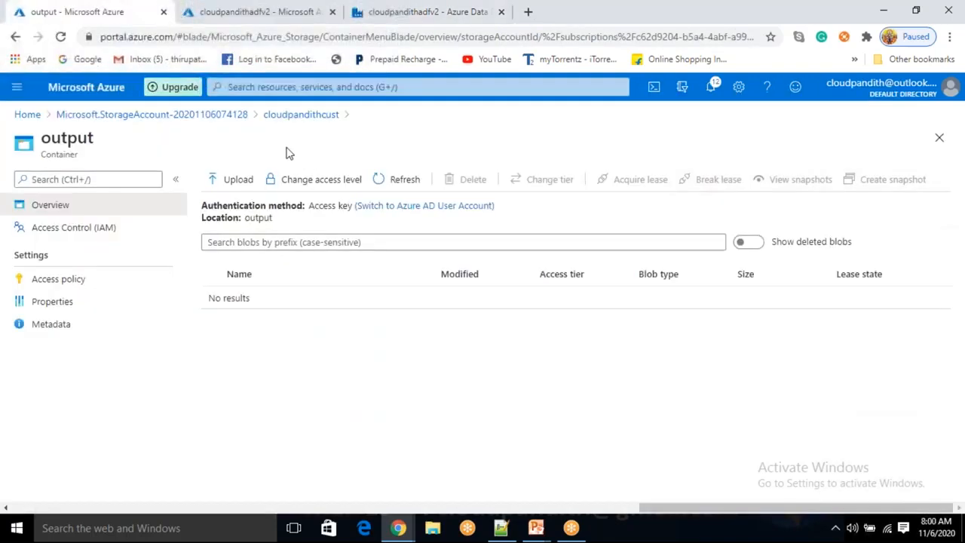
pyautogui.click(385, 187)
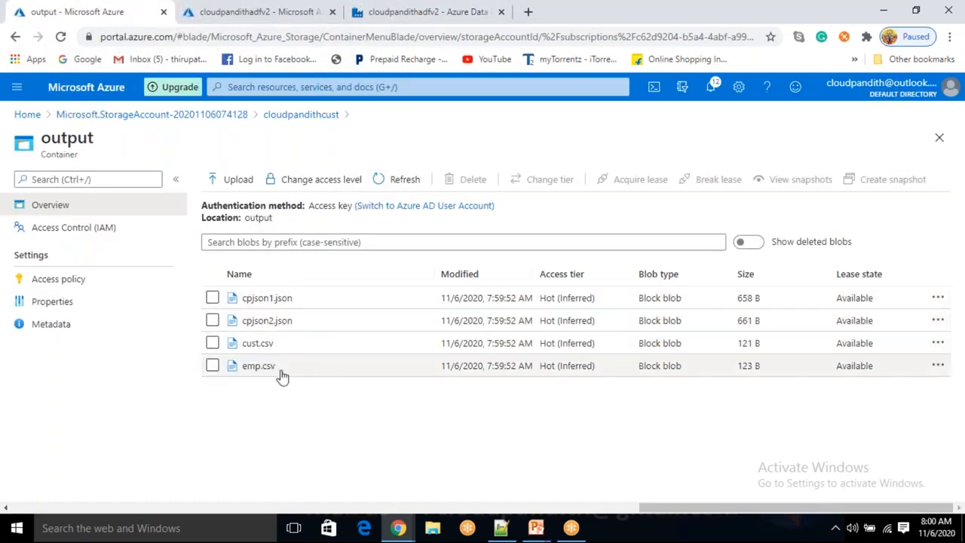
# Step: Return to Azure Data Factory and review the debug run's status, integration runtime and parameter values
pyautogui.click(453, 13)
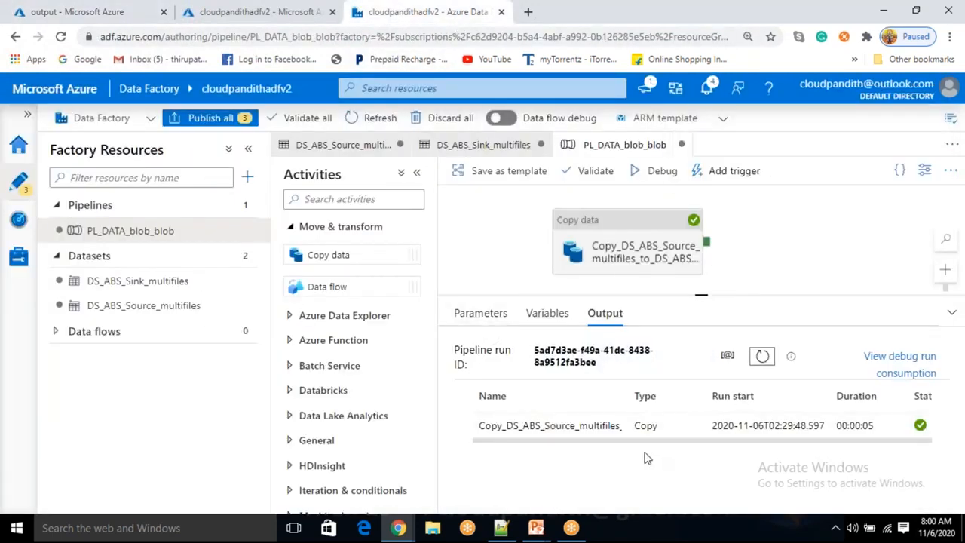
pyautogui.moveTo(650, 443); pyautogui.dragTo(913, 465)
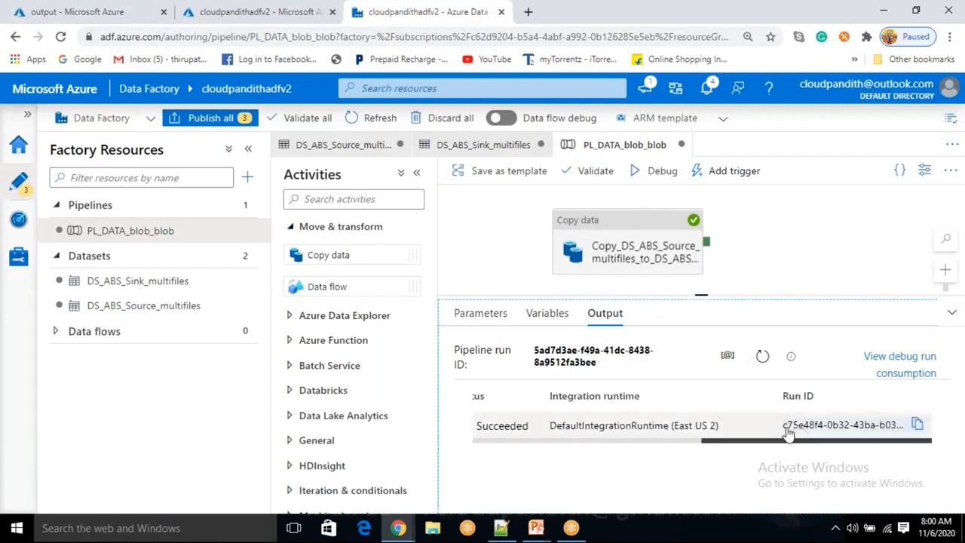
pyautogui.moveTo(746, 448); pyautogui.dragTo(614, 436)
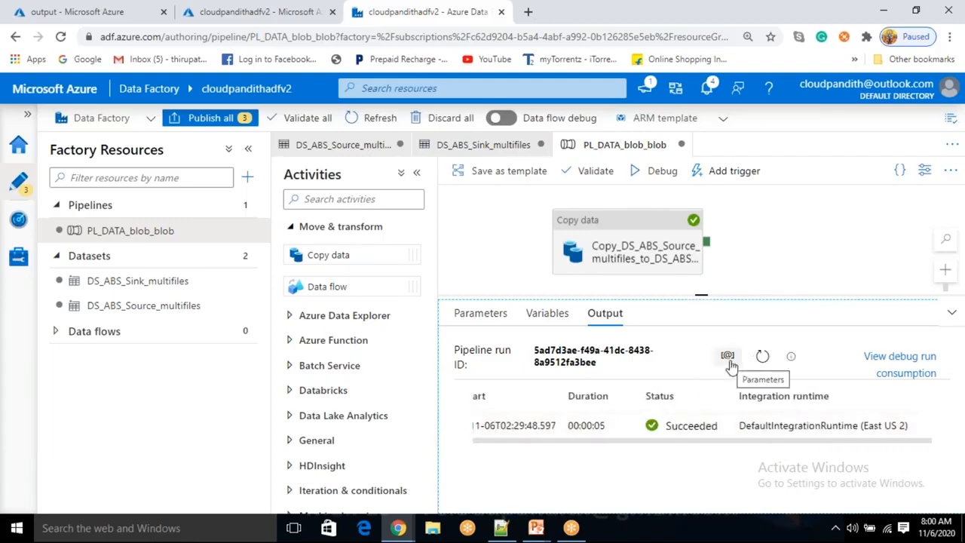
pyautogui.click(728, 356)
pyautogui.moveTo(459, 272); pyautogui.dragTo(480, 299)
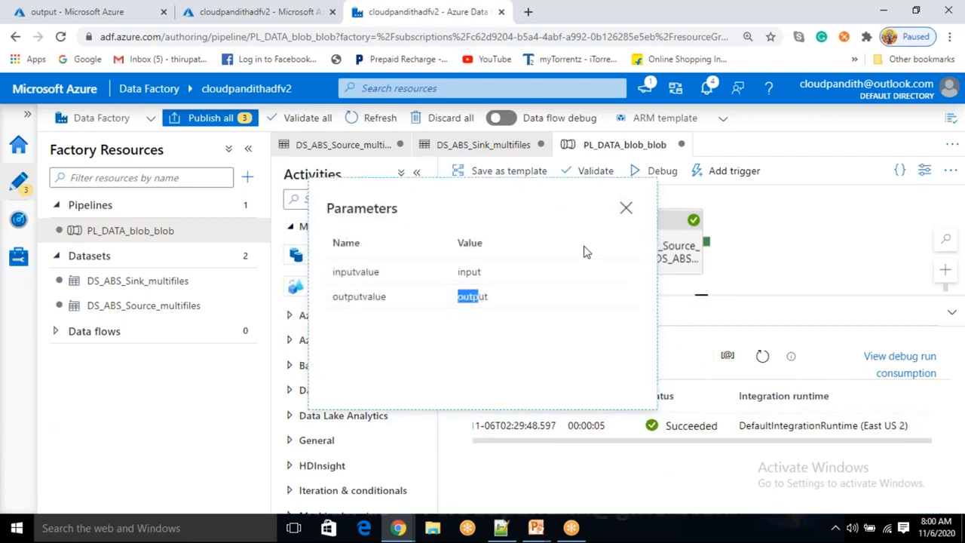
pyautogui.click(623, 209)
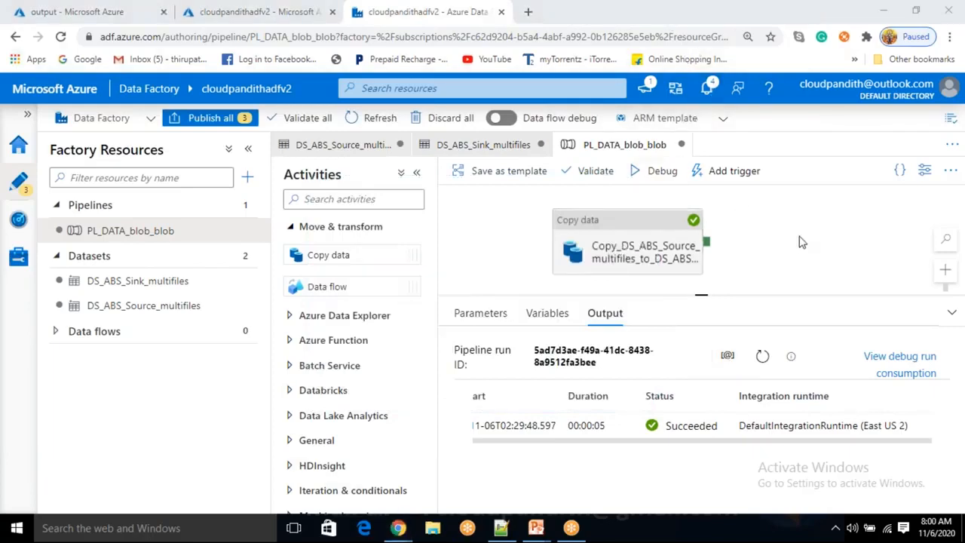
# Step: Review the copy activity's sinkcontainer value and the data types available for the inputvalue pipeline parameter
pyautogui.click(627, 227)
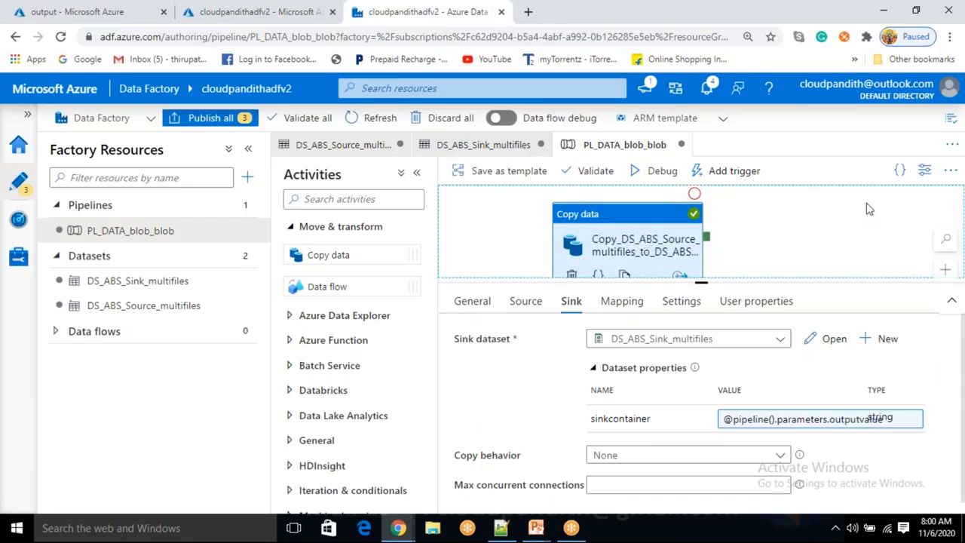
pyautogui.click(963, 319)
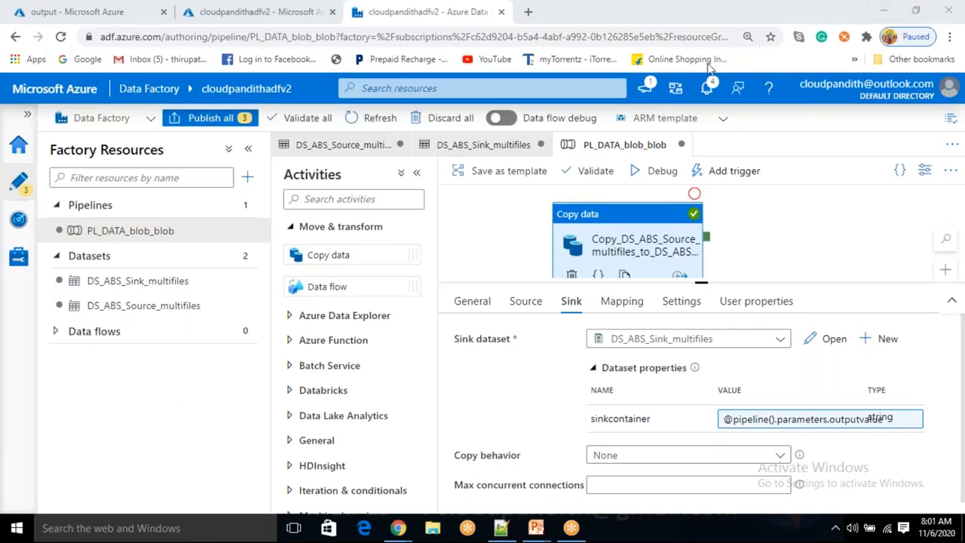
pyautogui.moveTo(612, 236); pyautogui.dragTo(613, 237)
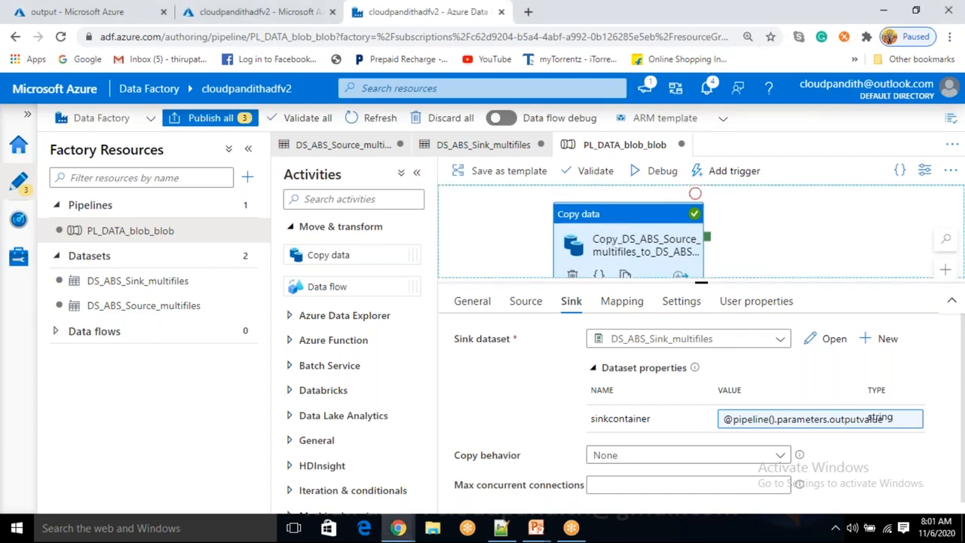
pyautogui.click(796, 241)
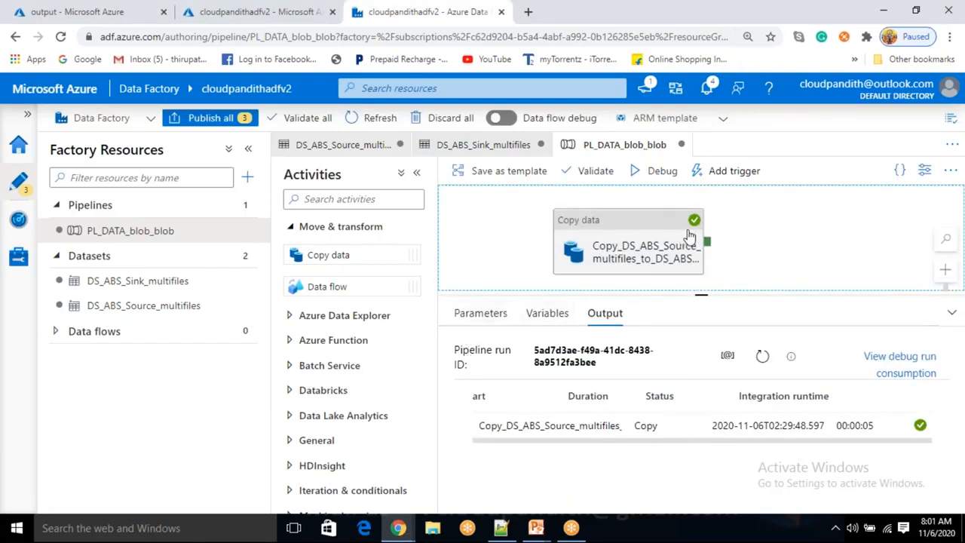
pyautogui.click(481, 314)
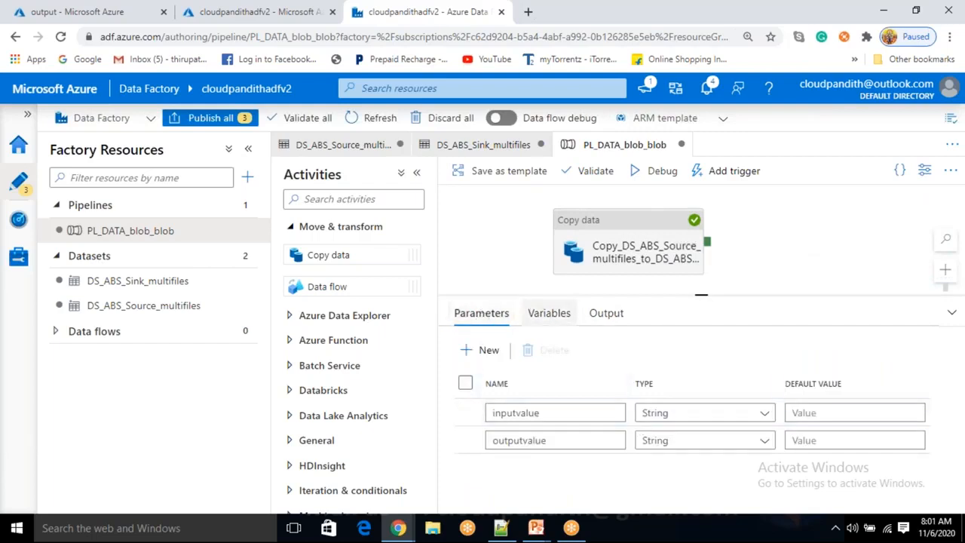
pyautogui.click(682, 414)
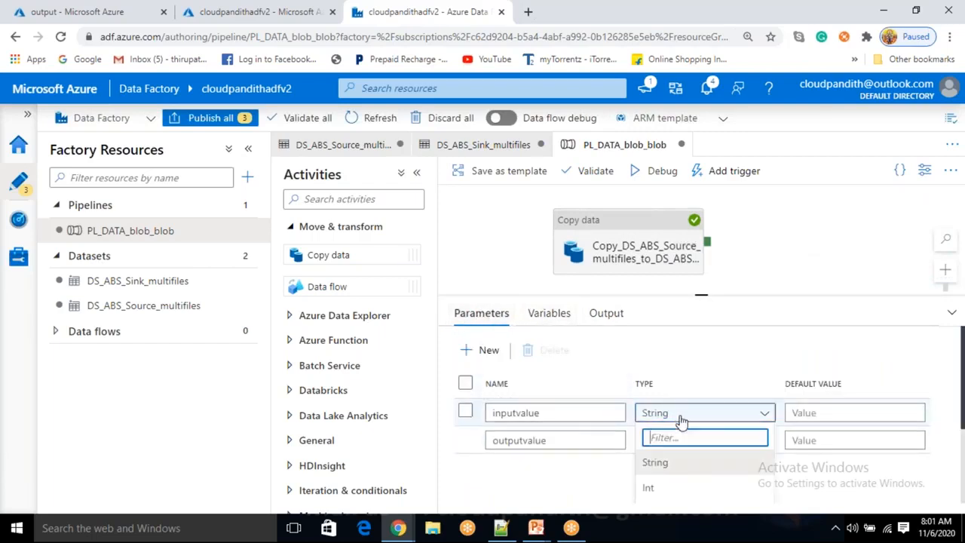
pyautogui.scroll(-1, 652, 483)
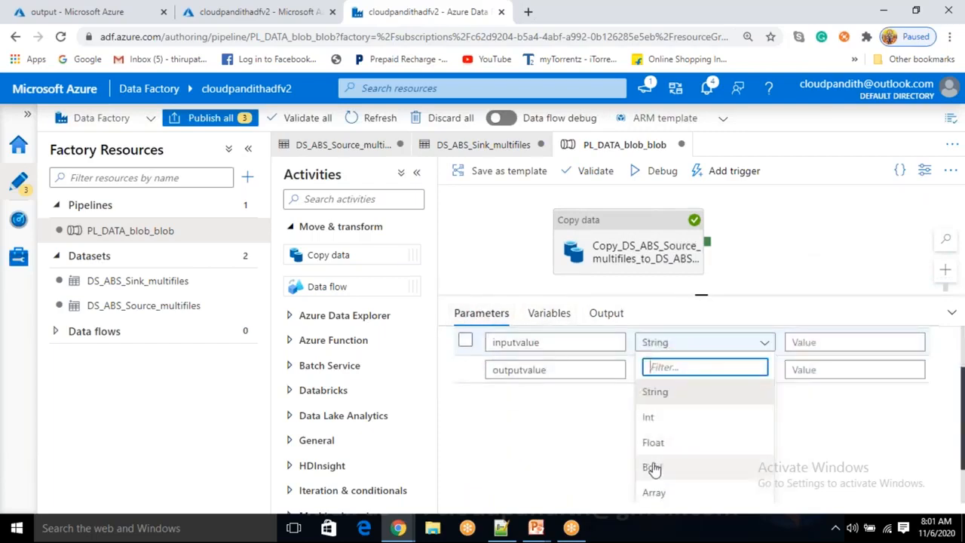
pyautogui.click(588, 447)
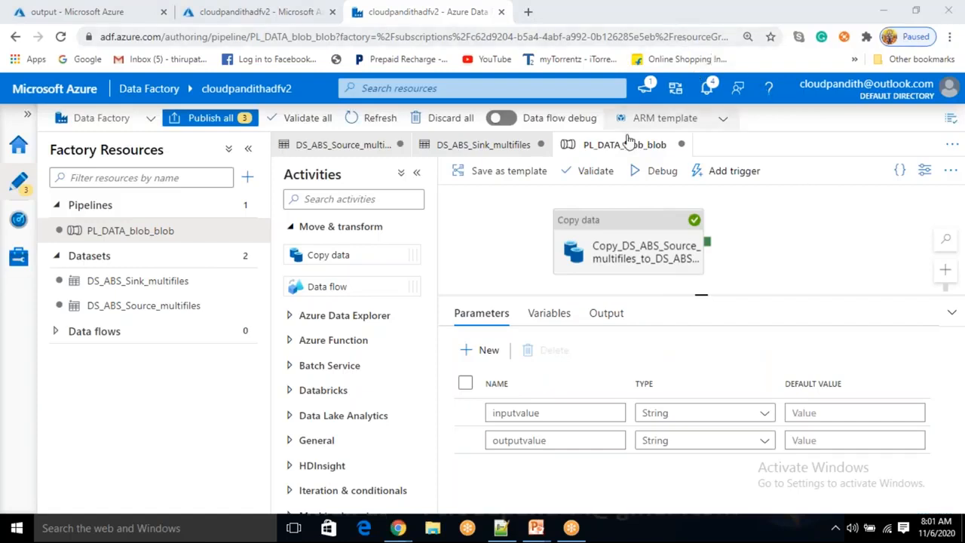
# Step: Check the pipeline's debug run parameter form, cancel it, and inspect the copy activity's sink settings
pyautogui.click(645, 172)
pyautogui.click(668, 241)
pyautogui.click(653, 214)
pyautogui.click(669, 242)
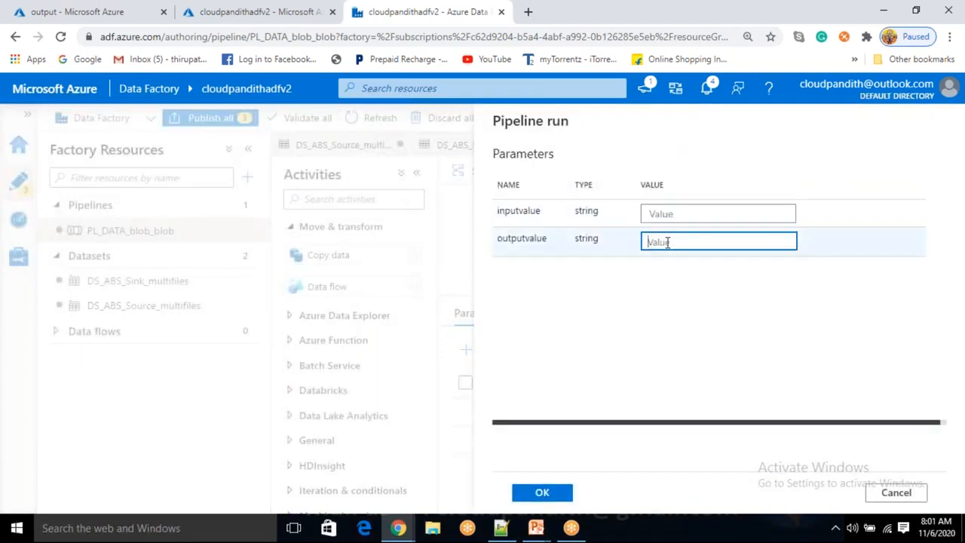
pyautogui.click(895, 492)
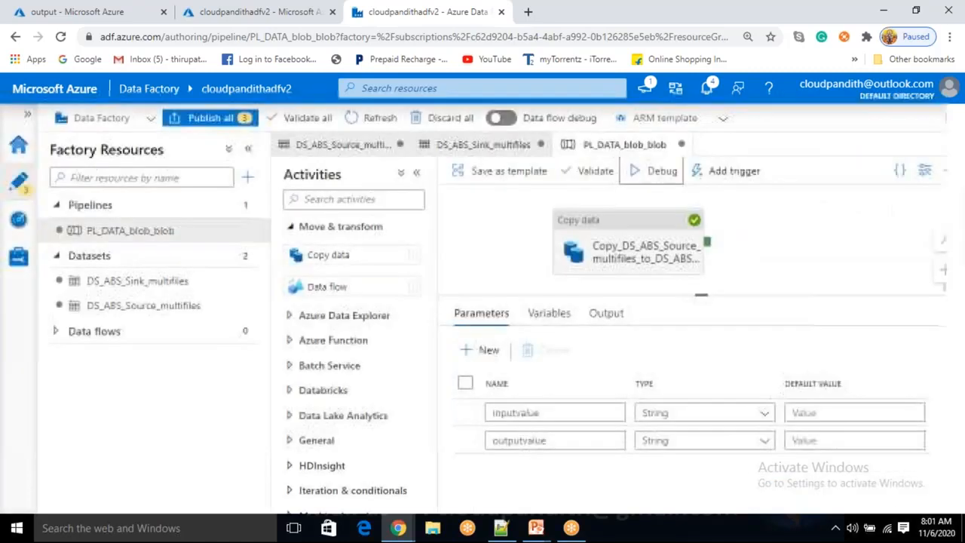
pyautogui.click(646, 251)
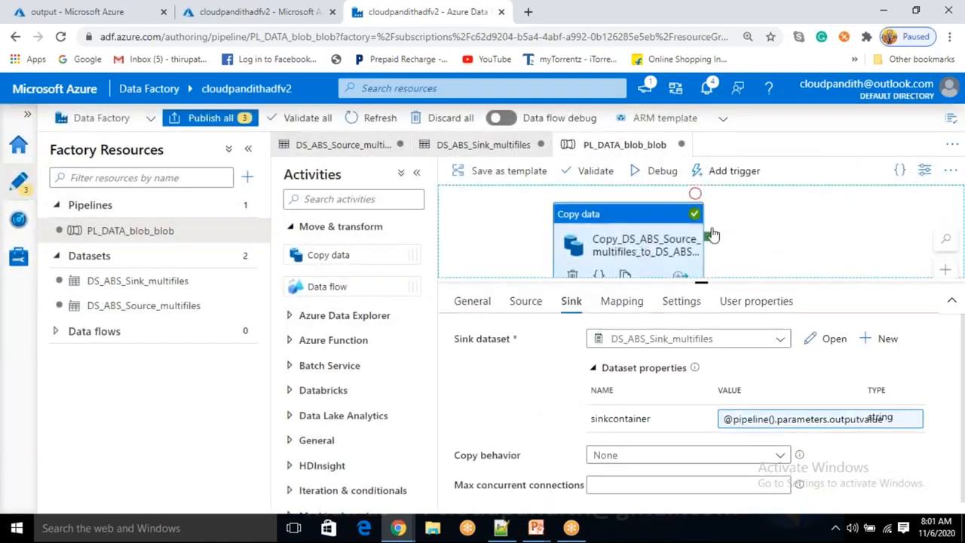
pyautogui.moveTo(700, 280); pyautogui.dragTo(701, 339)
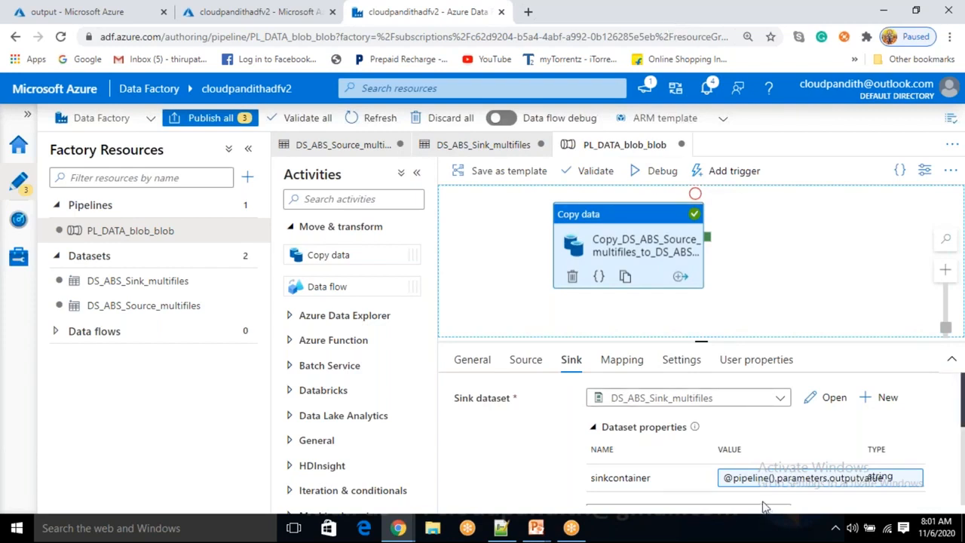
# Step: Review the inputvalue and outputvalue entries required for a debug run and cancel without running the pipeline
pyautogui.click(654, 171)
pyautogui.click(677, 215)
pyautogui.click(666, 240)
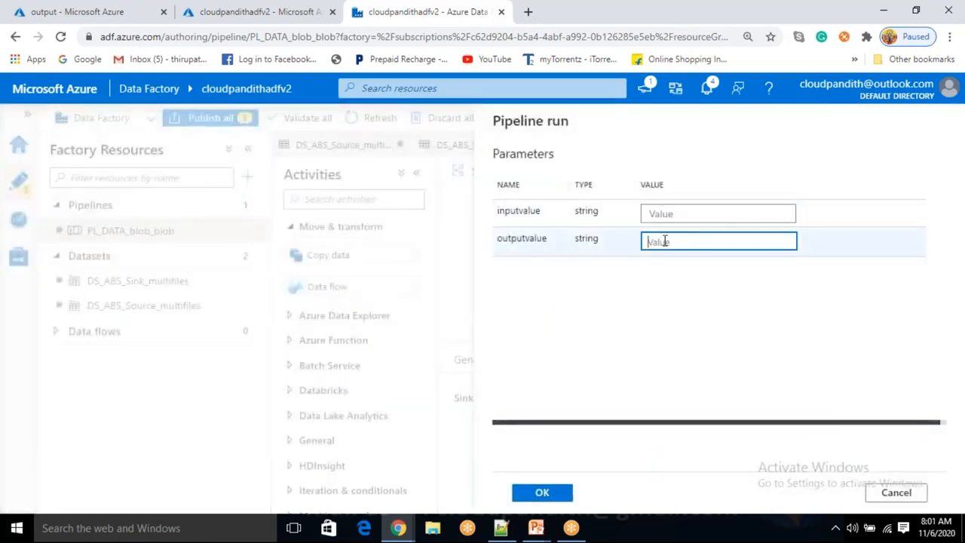
pyautogui.click(658, 214)
pyautogui.click(657, 240)
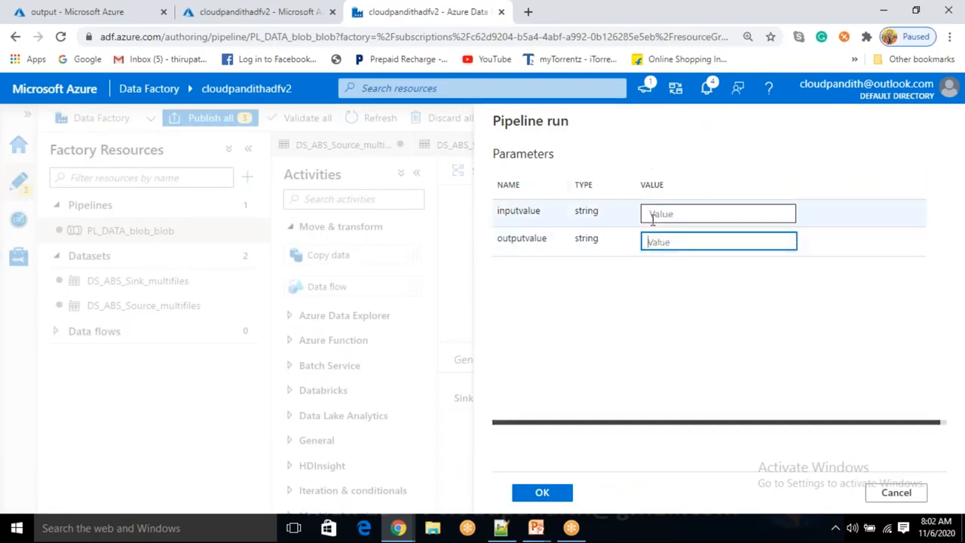
pyautogui.click(653, 217)
pyautogui.click(656, 242)
pyautogui.click(661, 218)
pyautogui.click(661, 230)
pyautogui.click(663, 240)
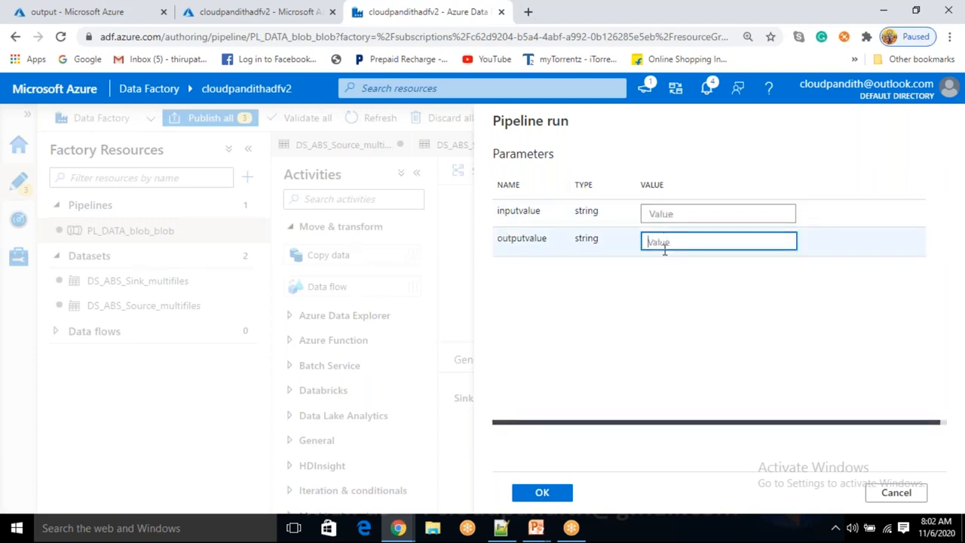
pyautogui.click(899, 492)
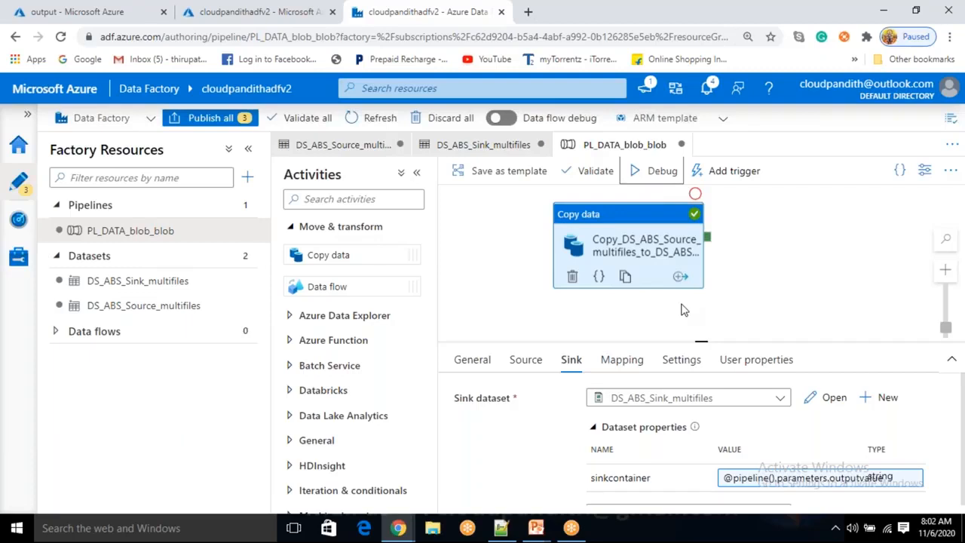
pyautogui.scroll(2, 686, 303)
pyautogui.scroll(-2, 684, 291)
pyautogui.click(676, 24)
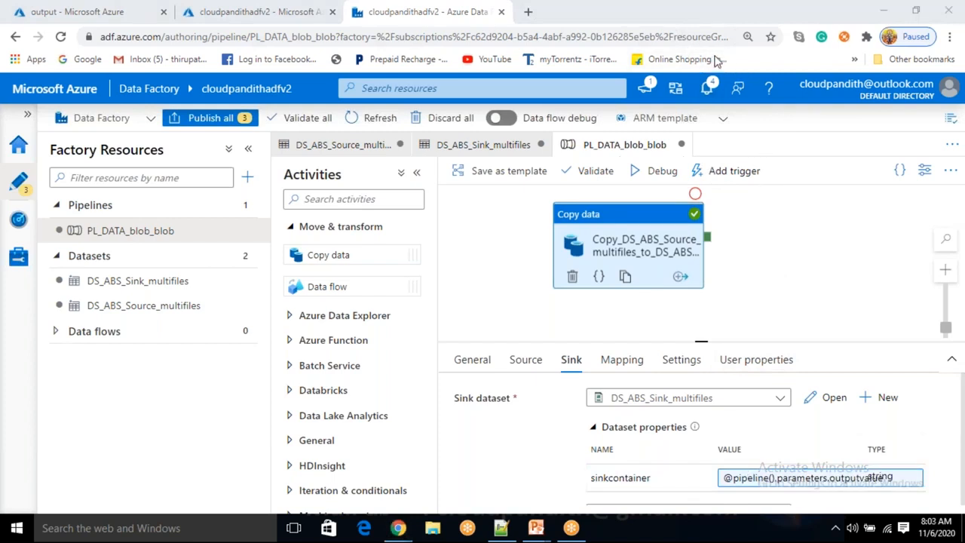
pyautogui.click(636, 249)
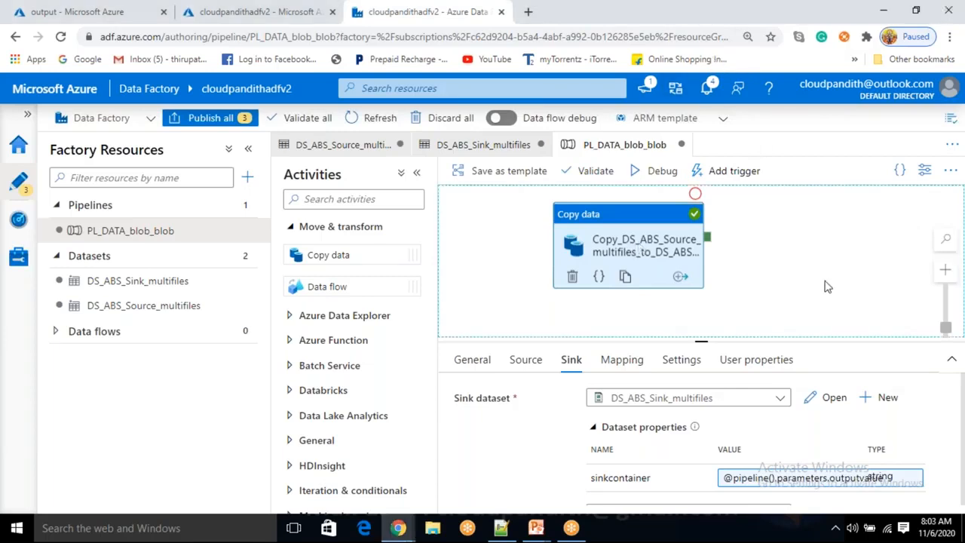
pyautogui.click(783, 286)
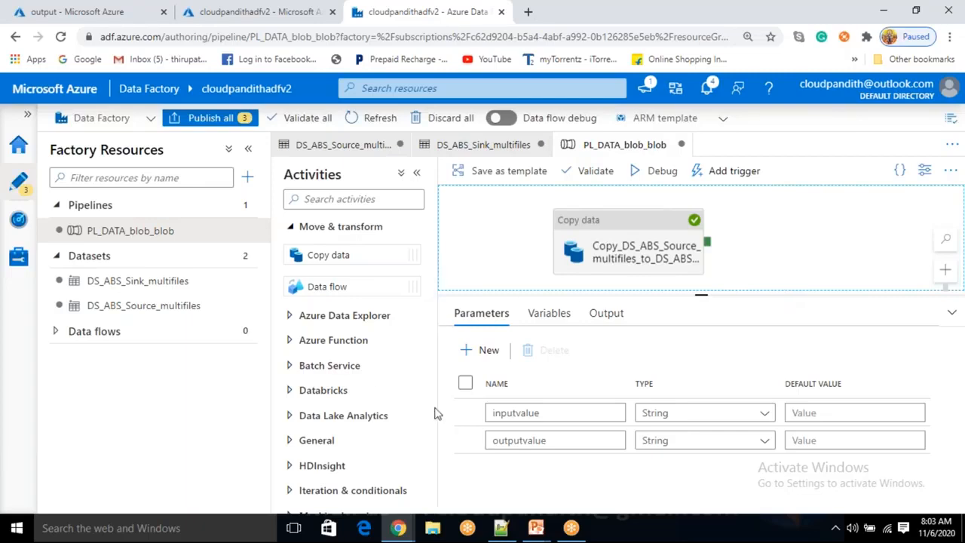
# Step: Switch to the Azure portal and delete cpjson1.json, cpjson2.json, cust.csv and emp.csv from the output container
pyautogui.click(111, 17)
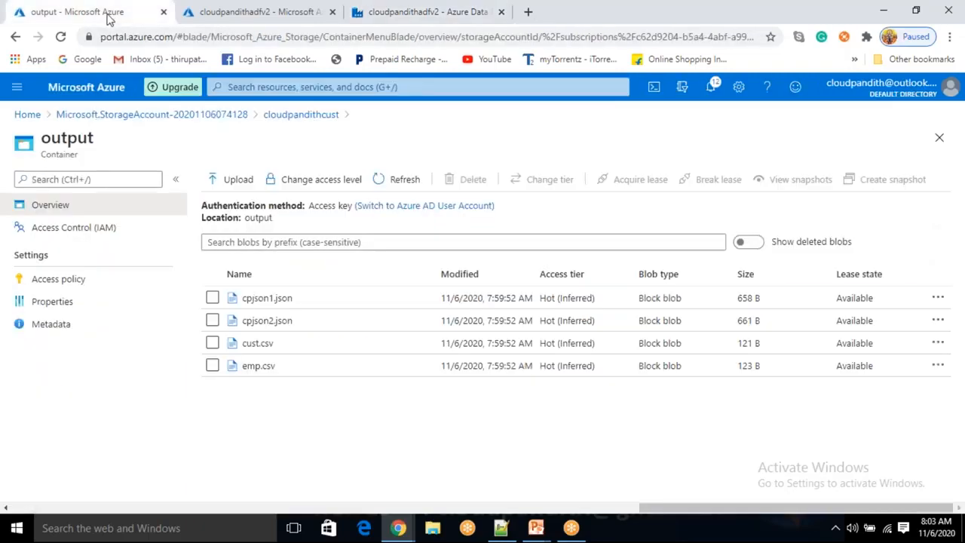
pyautogui.click(211, 299)
pyautogui.click(212, 321)
pyautogui.click(212, 343)
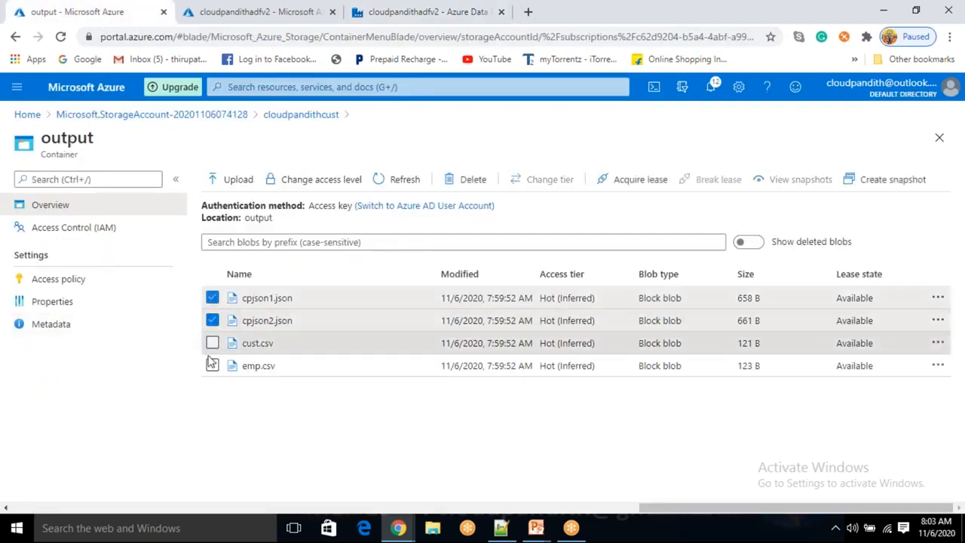
pyautogui.click(212, 366)
pyautogui.moveTo(244, 218); pyautogui.dragTo(265, 217)
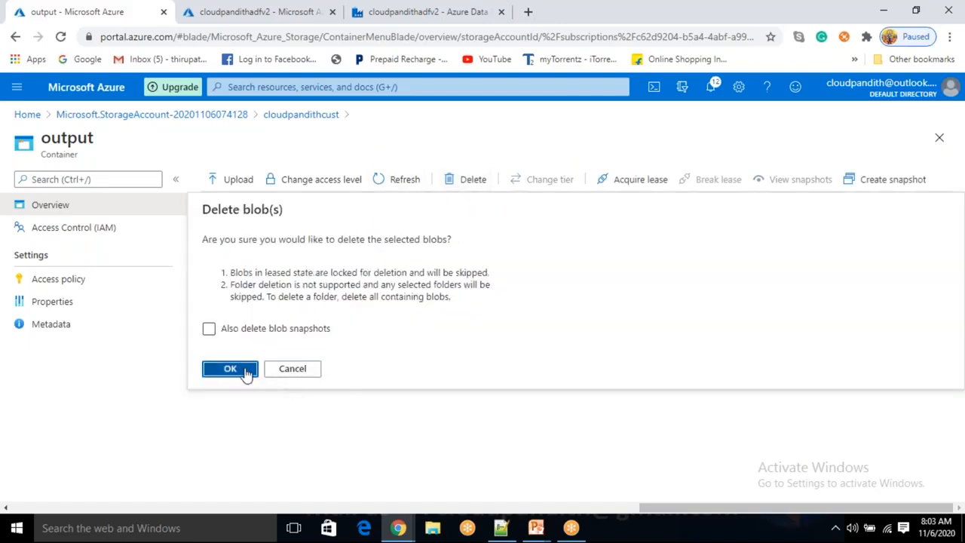
pyautogui.click(246, 372)
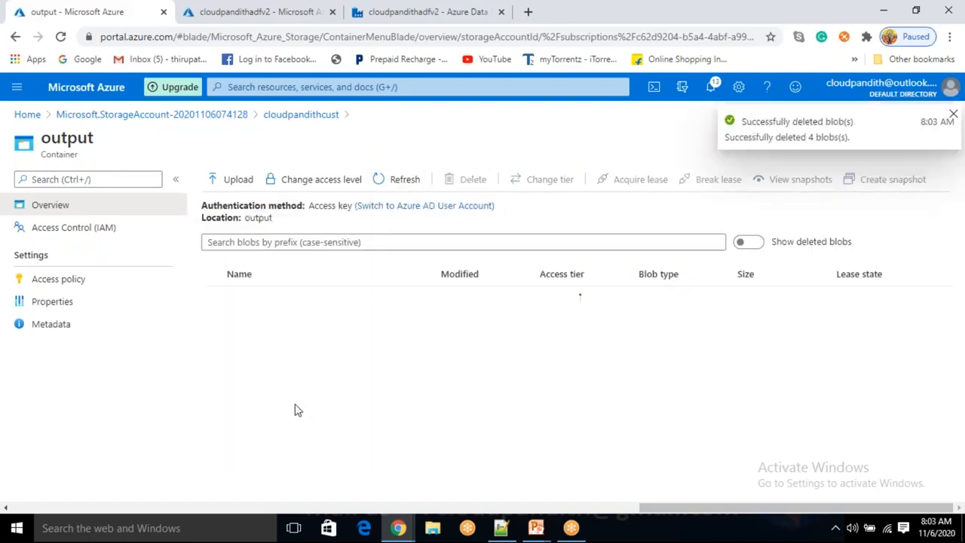
# Step: Return to Azure Data Factory and create a new empty pipeline
pyautogui.click(381, 21)
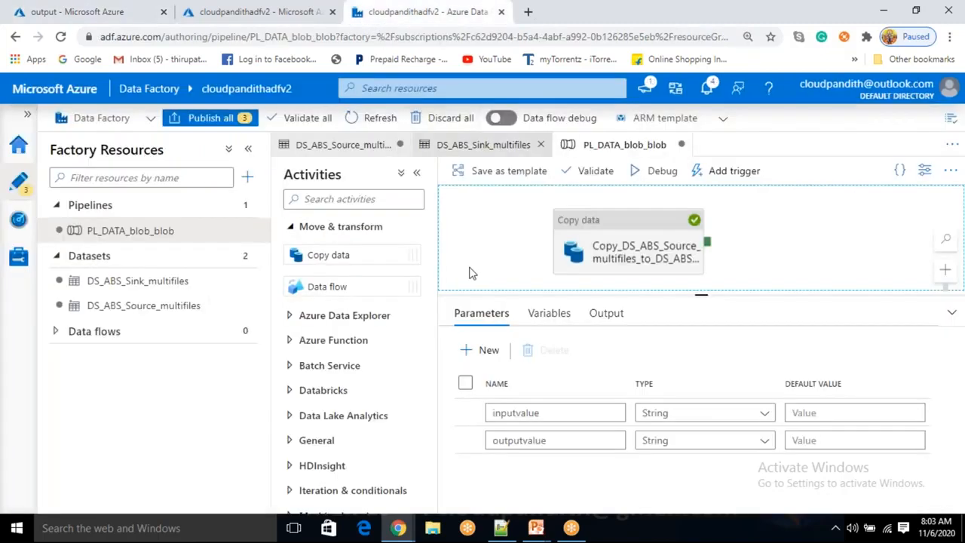
pyautogui.click(612, 240)
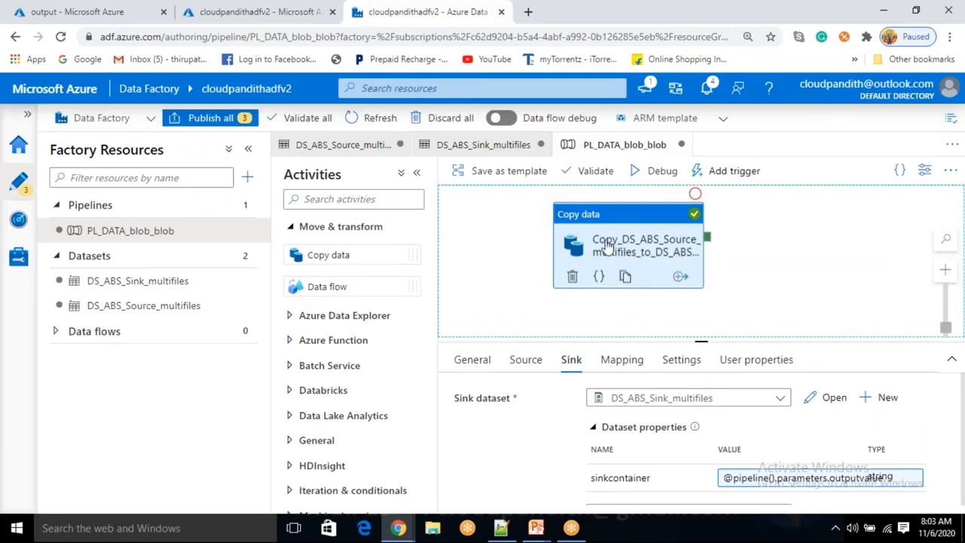
pyautogui.click(249, 179)
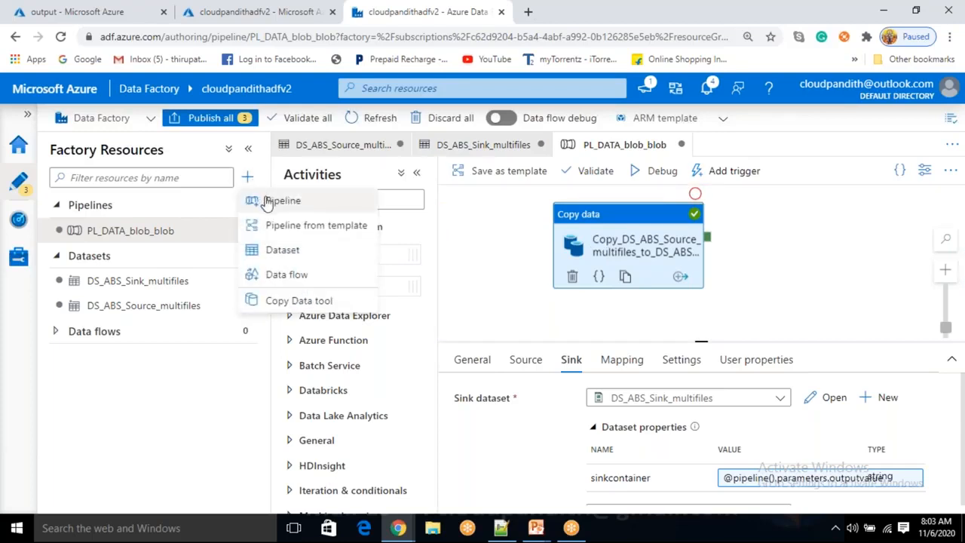
pyautogui.click(270, 201)
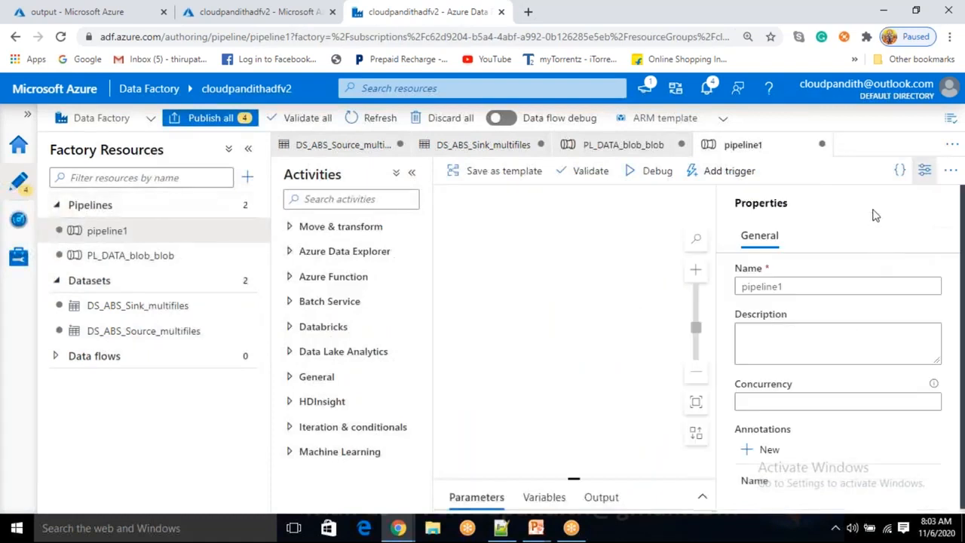
# Step: Name the new pipeline PL_DATA_blob_to_blob_with_filter and close its properties
pyautogui.moveTo(801, 288); pyautogui.dragTo(713, 278)
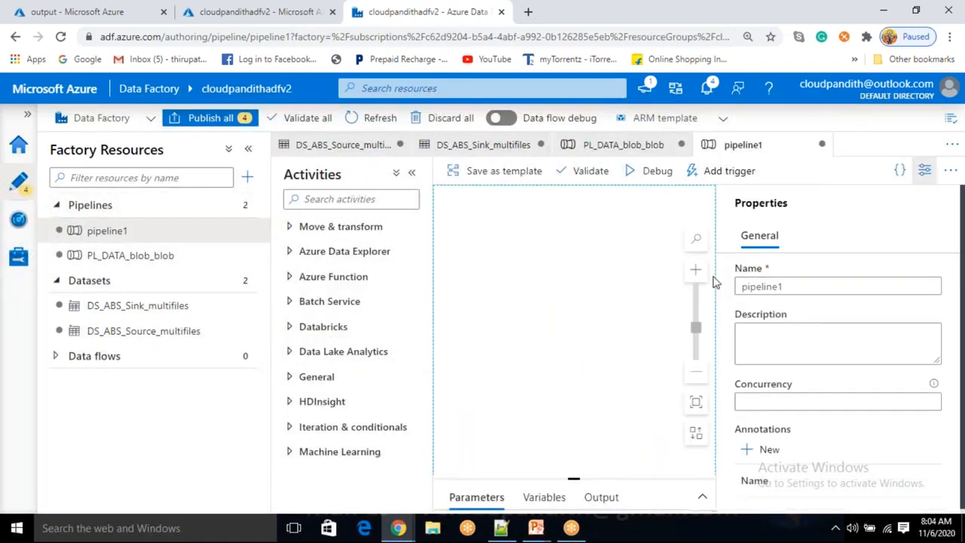
pyautogui.moveTo(783, 283); pyautogui.dragTo(760, 286)
pyautogui.click(784, 287)
pyautogui.doubleClick(784, 286)
pyautogui.press('BackSpace')
pyautogui.write('PL')
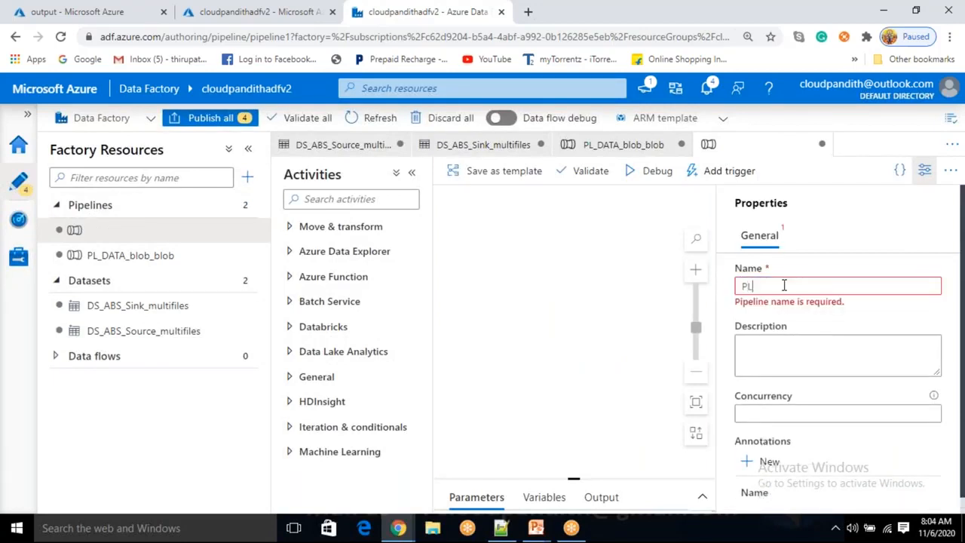
pyautogui.write('_DATA')
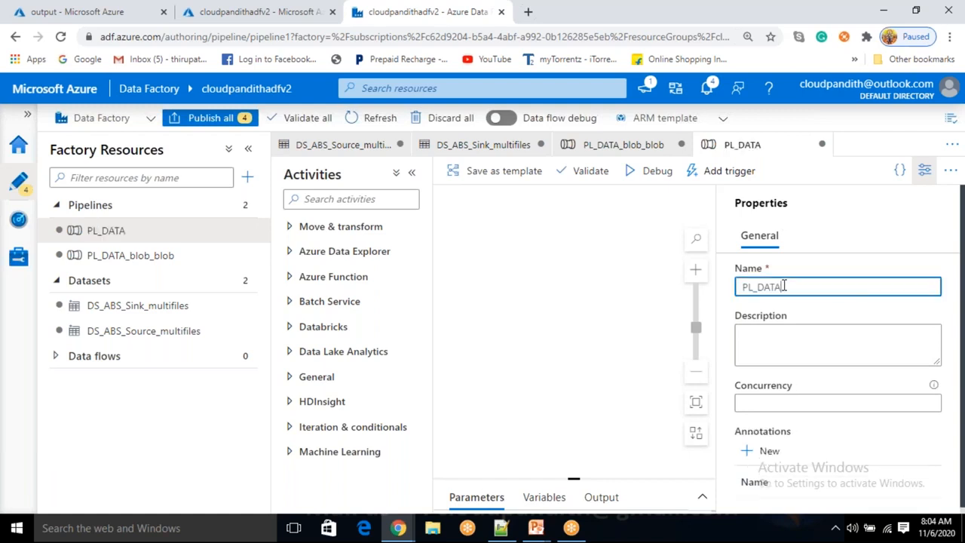
pyautogui.write('_blob_to_blob_with_filter')
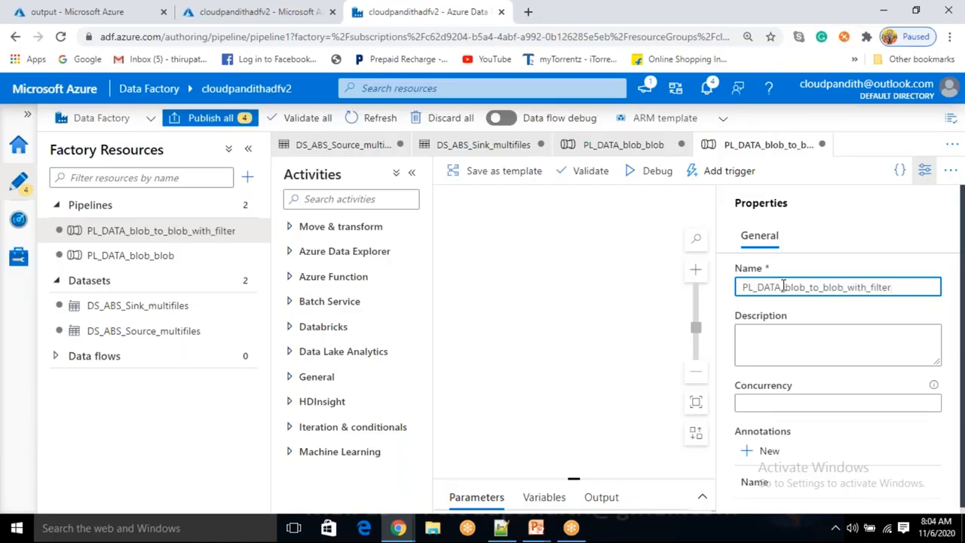
pyautogui.click(925, 175)
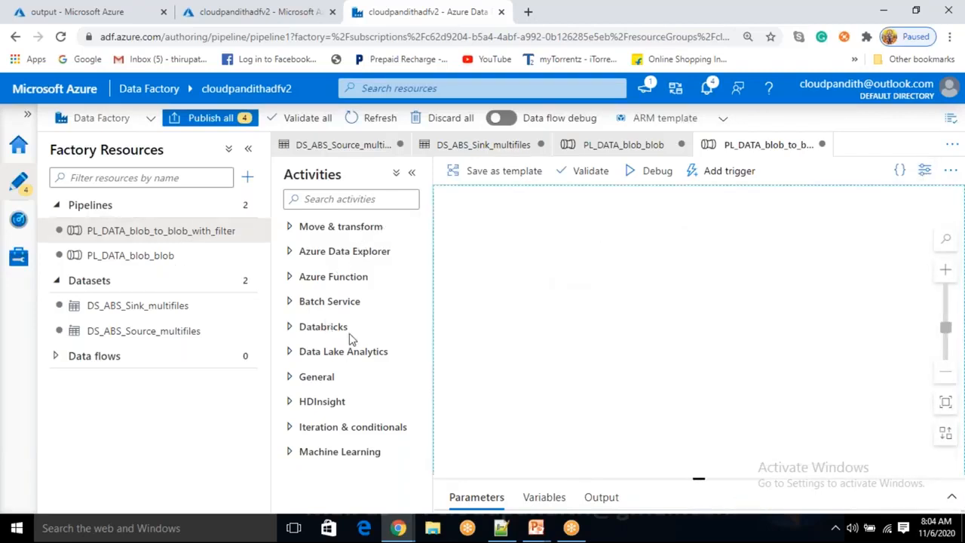
# Step: Find the Get Metadata activity by searching for "get meta" and add it to the pipeline canvas
pyautogui.click(313, 377)
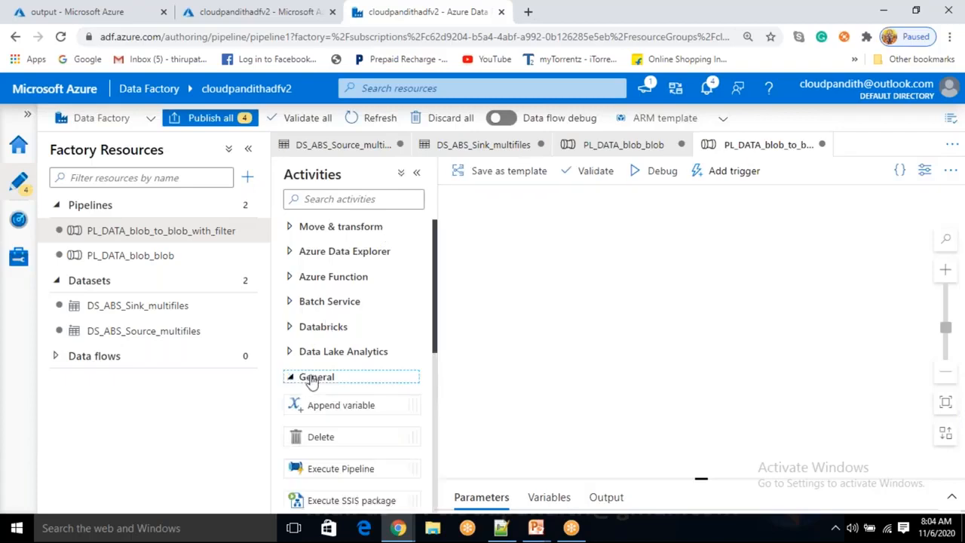
pyautogui.scroll(-3, 315, 392)
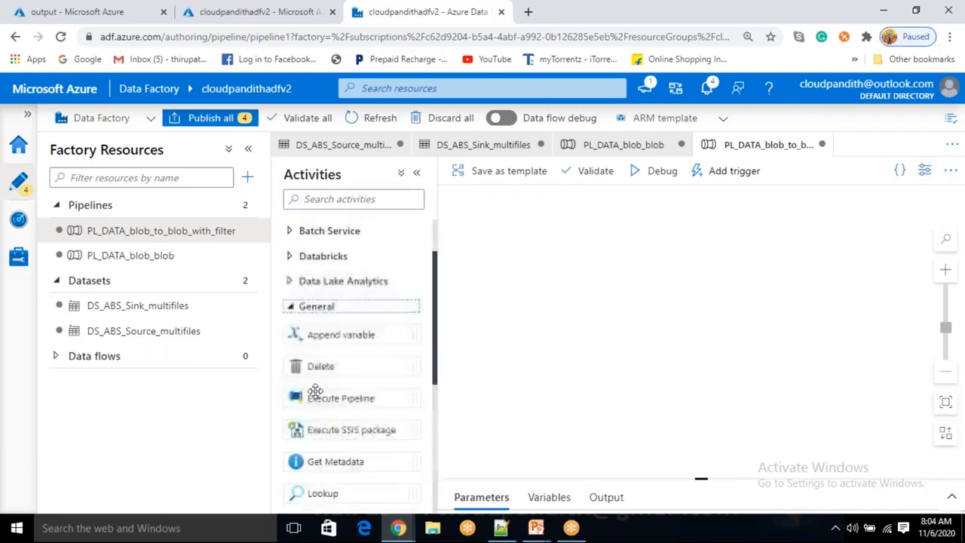
pyautogui.scroll(-1, 316, 392)
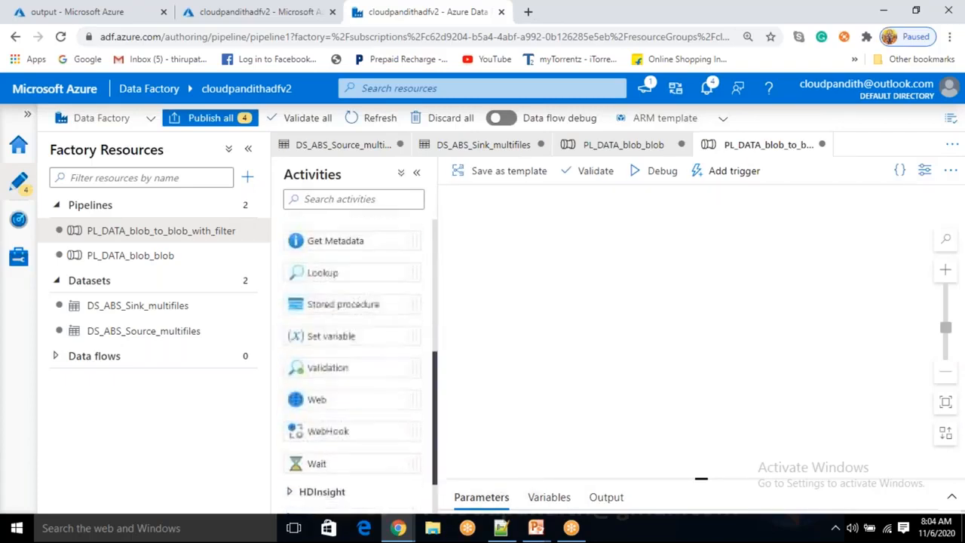
pyautogui.scroll(1, 316, 370)
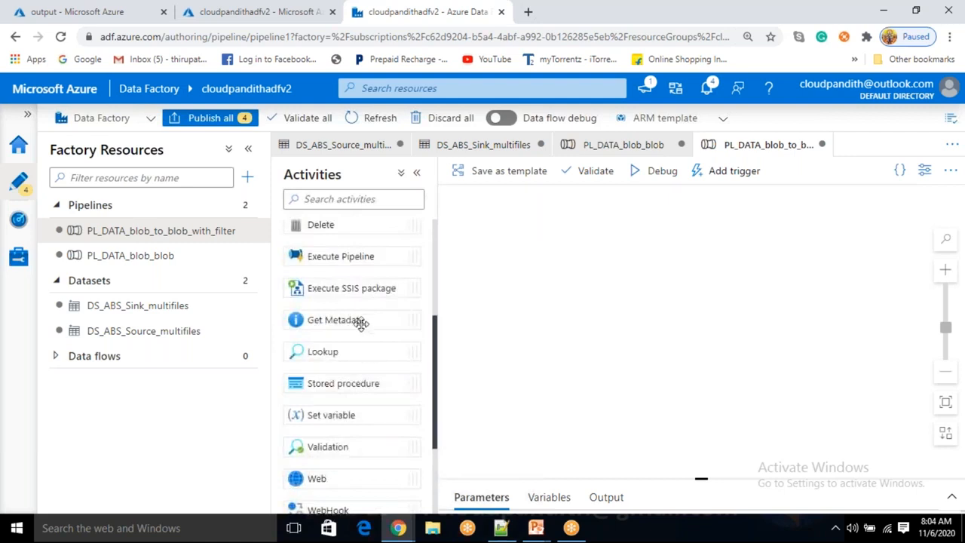
pyautogui.click(335, 202)
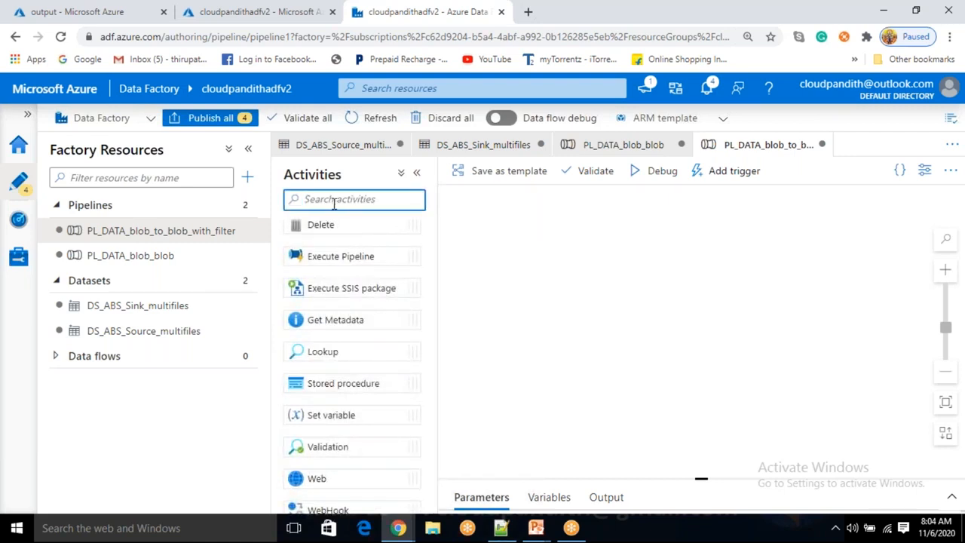
pyautogui.write('get meta')
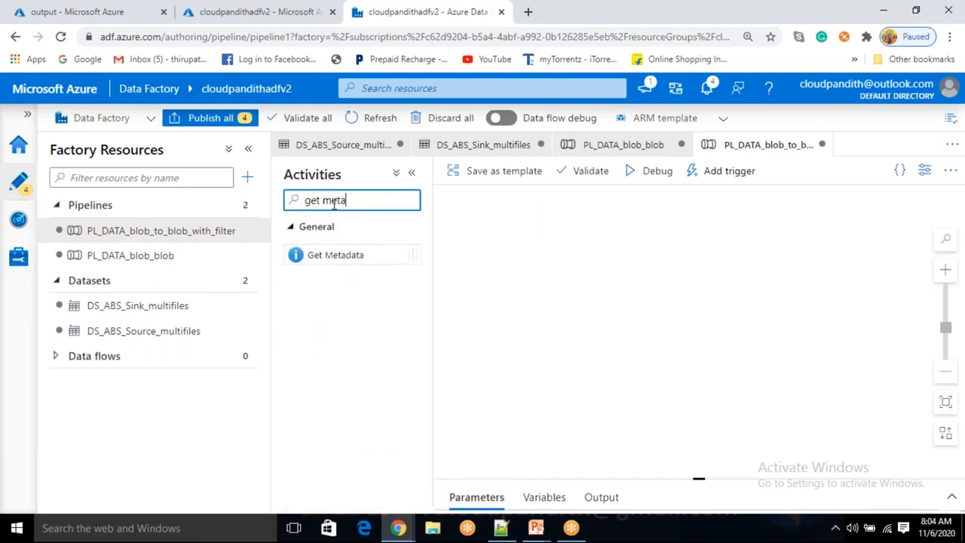
pyautogui.moveTo(340, 254); pyautogui.dragTo(550, 285)
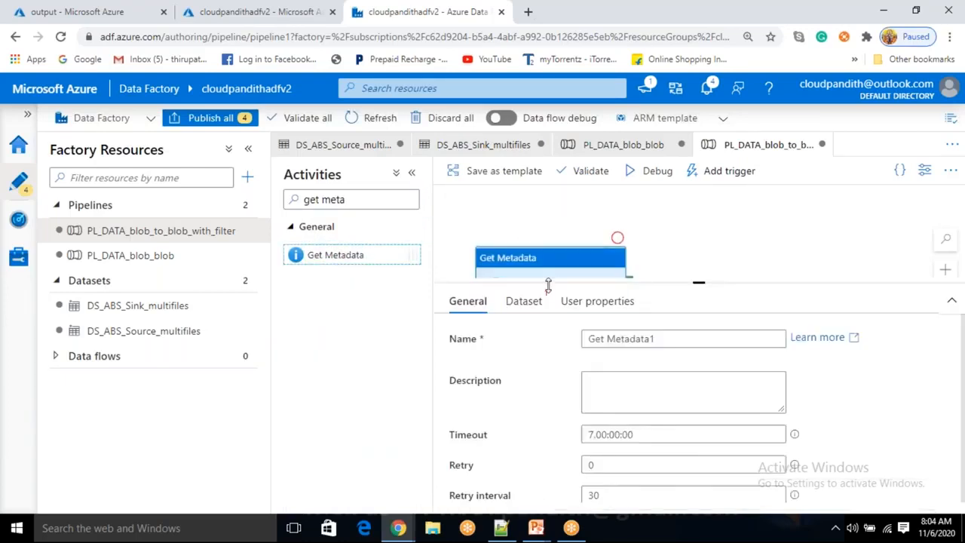
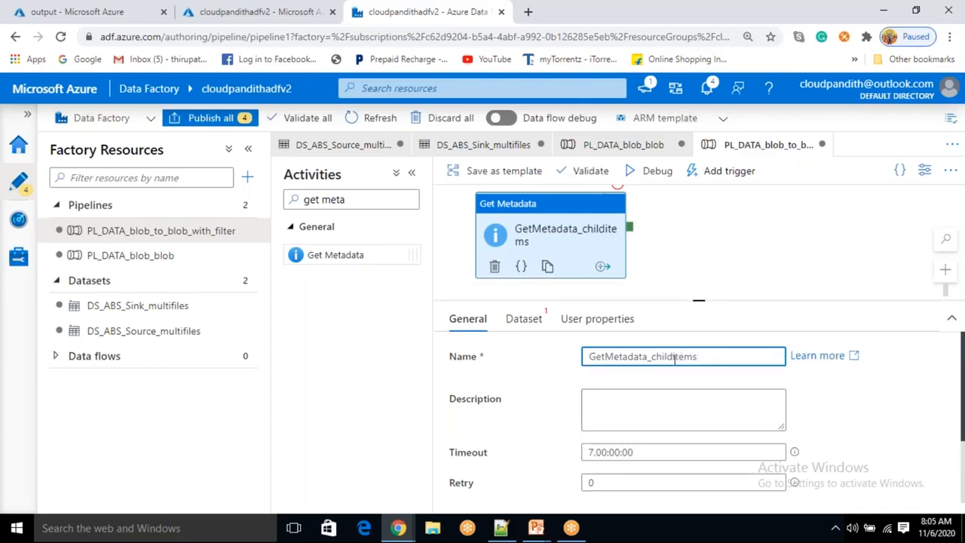
# Step: Review the GetMetadata_childitems activity's dataset and general settings, including its timeout, retry and secure input and output options
pyautogui.click(555, 238)
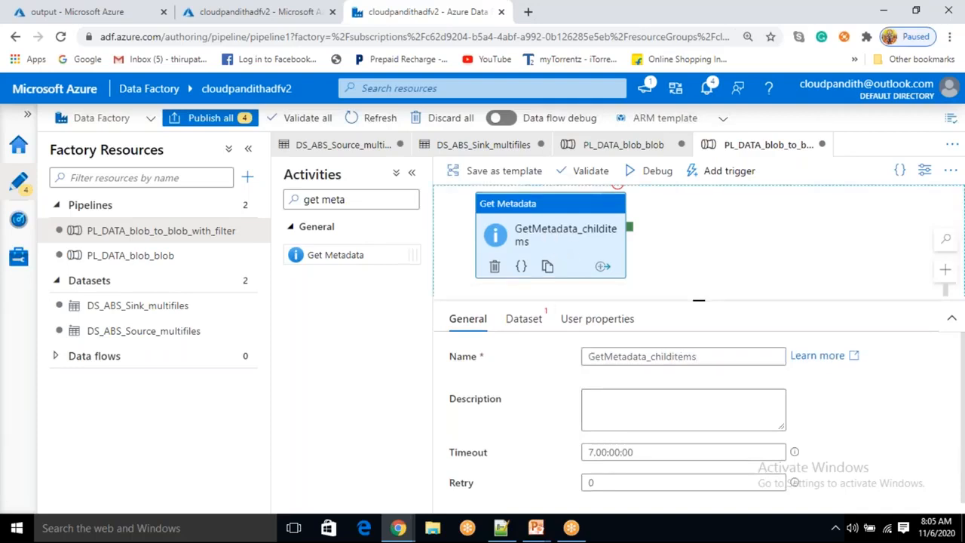
pyautogui.click(520, 320)
pyautogui.click(474, 319)
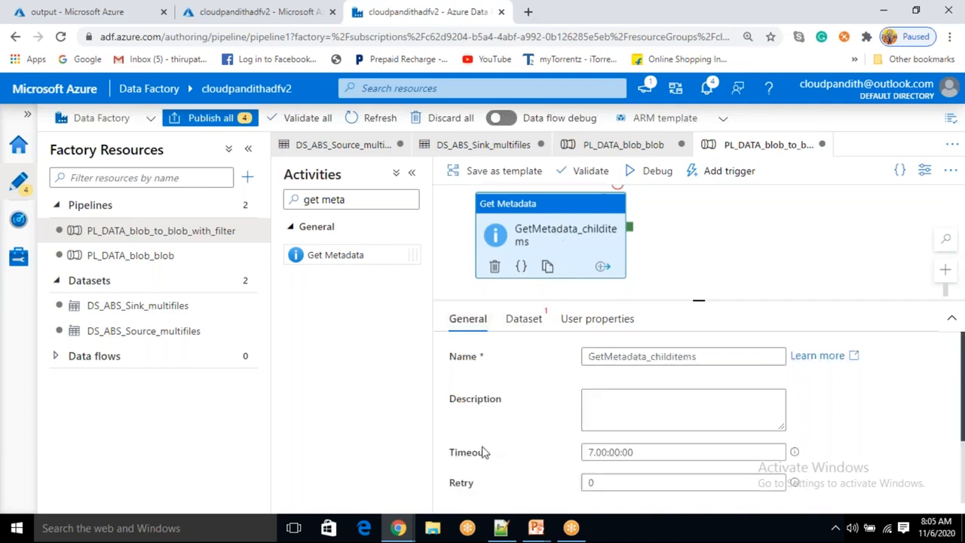
pyautogui.scroll(-2, 487, 461)
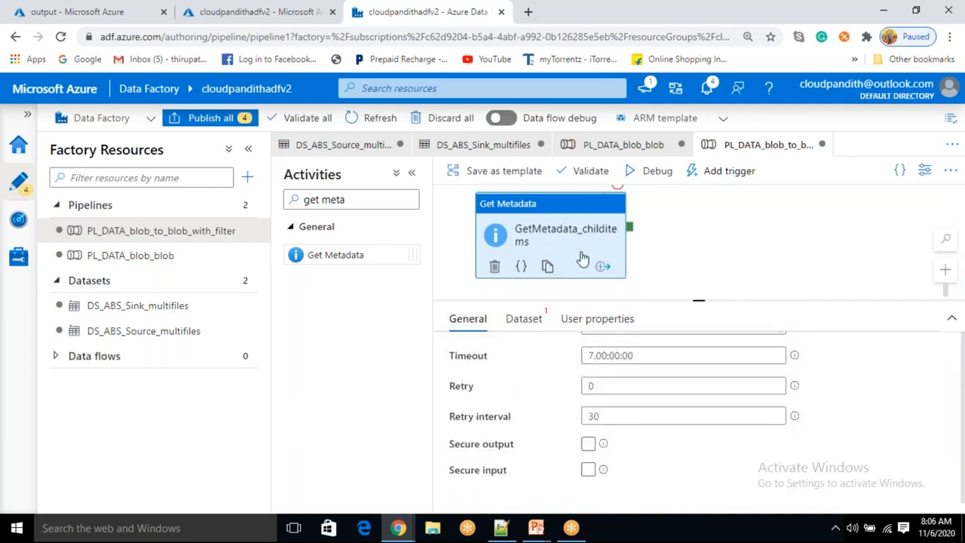
# Step: Try a retry count of 3 for the Get Metadata activity while examining its timeout and retry interval
pyautogui.click(585, 351)
pyautogui.moveTo(588, 353); pyautogui.dragTo(611, 349)
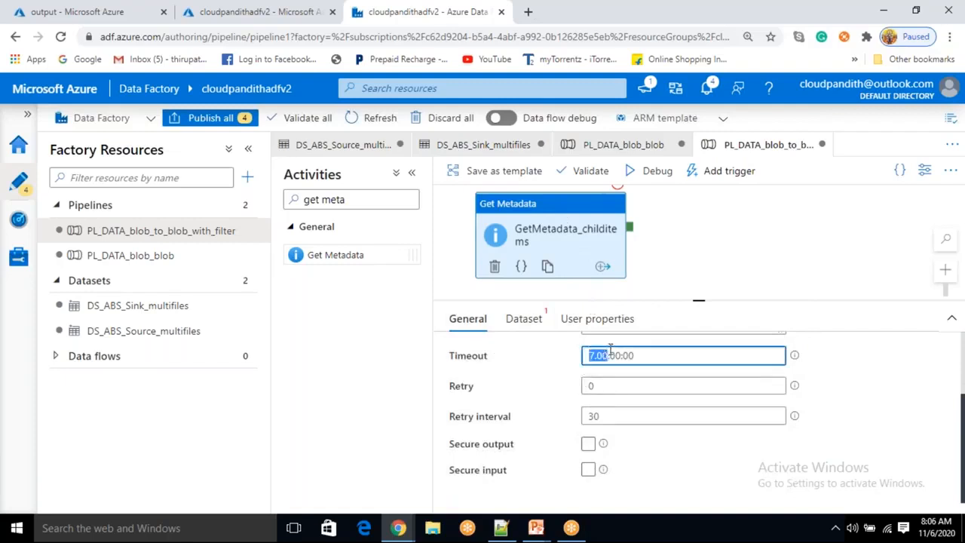
pyautogui.click(530, 361)
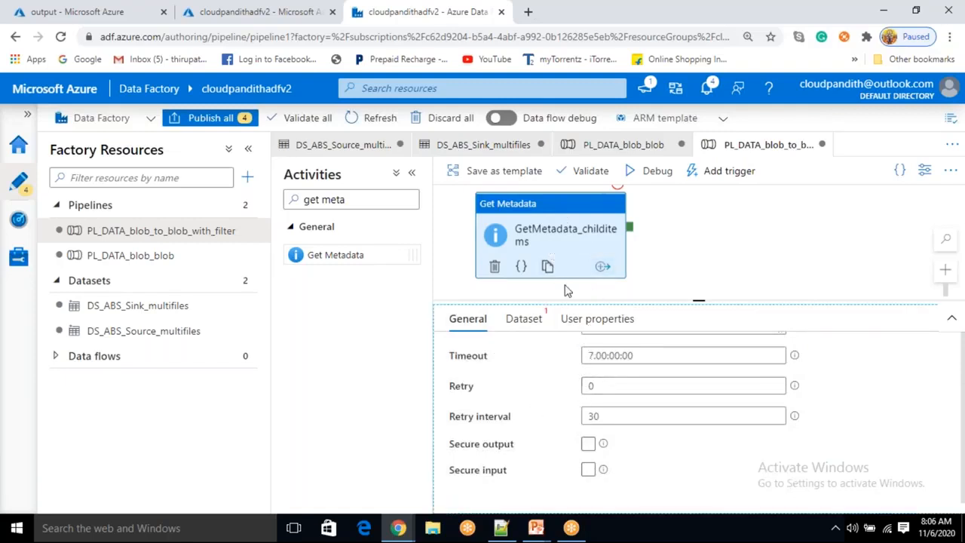
pyautogui.click(603, 386)
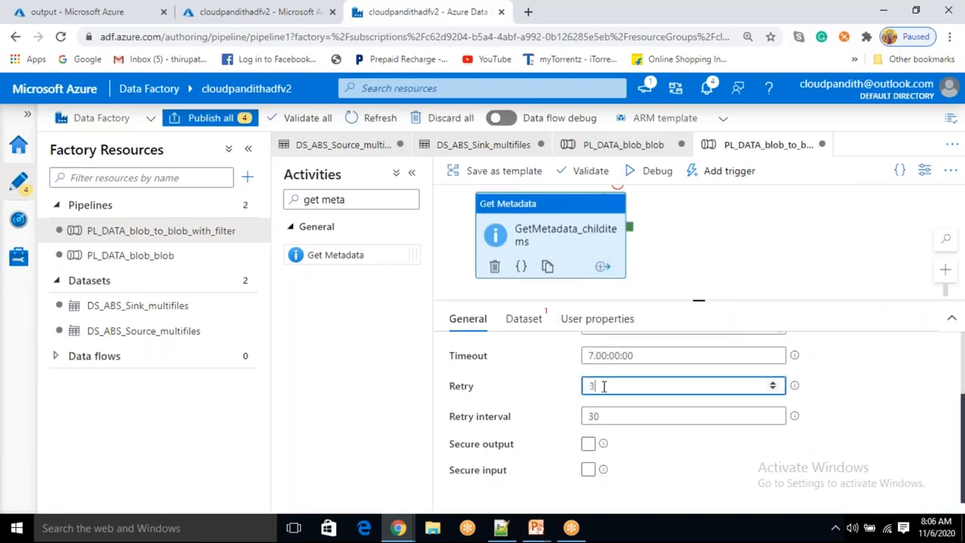
pyautogui.click(877, 395)
pyautogui.doubleClick(603, 414)
pyautogui.click(879, 420)
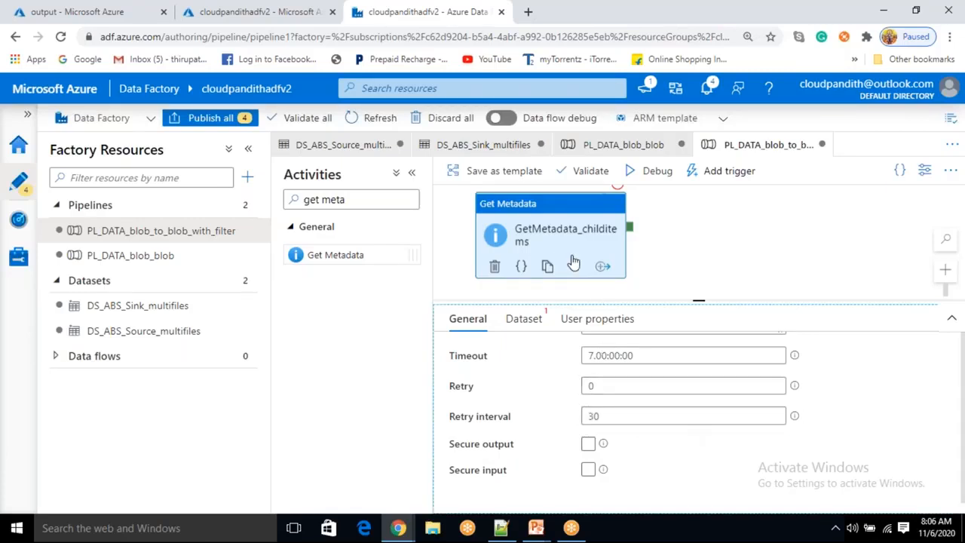
# Step: Try turning on secure output and secure input for the Get Metadata activity
pyautogui.click(588, 443)
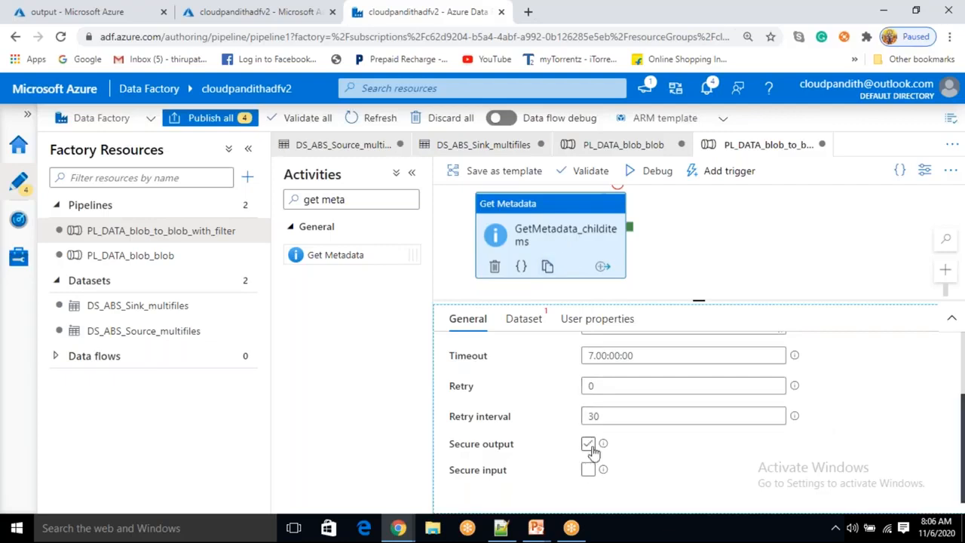
pyautogui.click(588, 470)
pyautogui.click(588, 444)
pyautogui.click(588, 470)
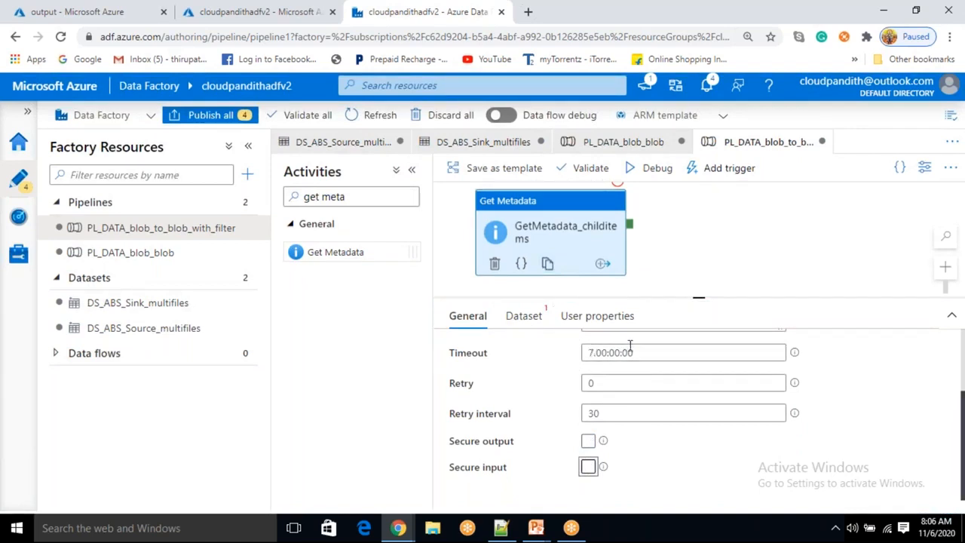
pyautogui.moveTo(602, 467)
pyautogui.click(587, 442)
# Step: Start a new dataset for the Get Metadata activity using Azure Blob Storage and the DelimitedText format
pyautogui.click(534, 318)
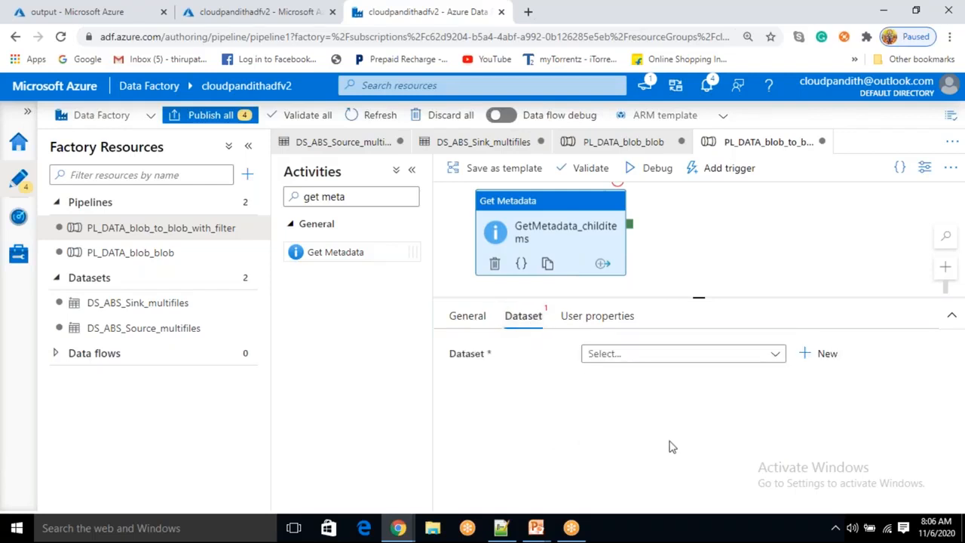
pyautogui.click(826, 355)
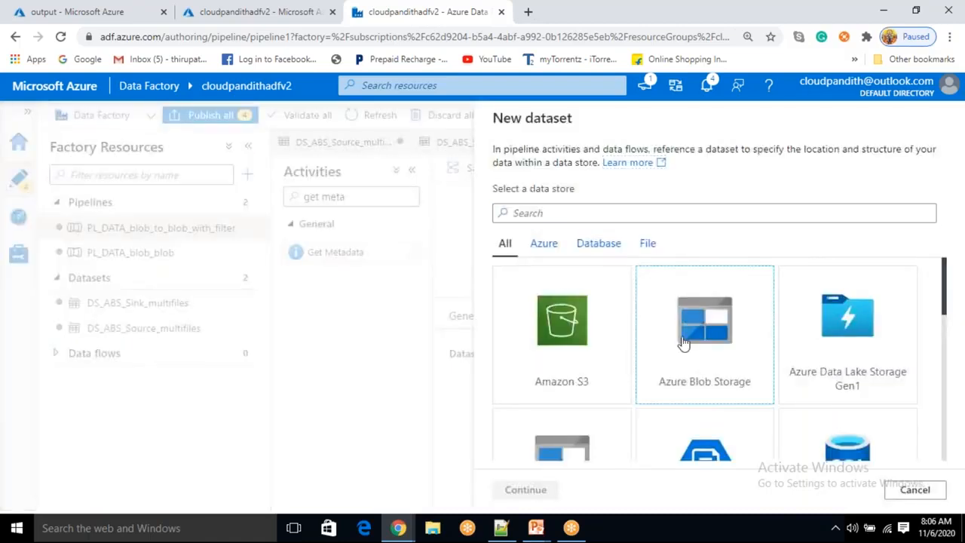
pyautogui.click(681, 341)
pyautogui.click(526, 494)
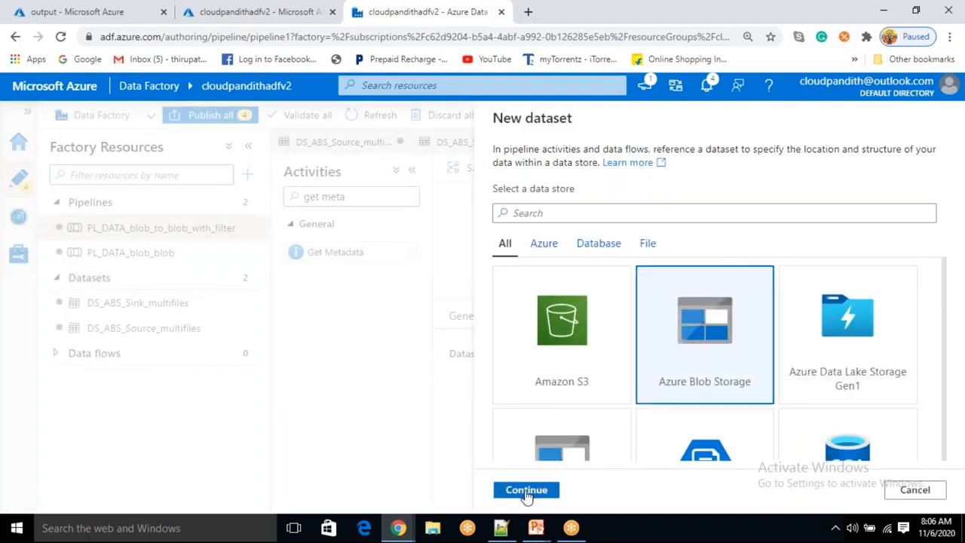
pyautogui.click(852, 202)
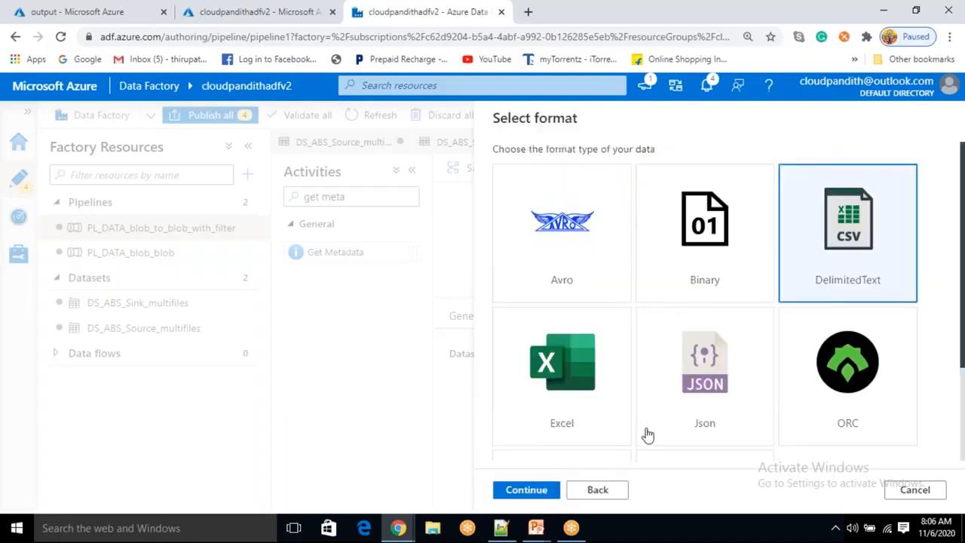
pyautogui.click(526, 490)
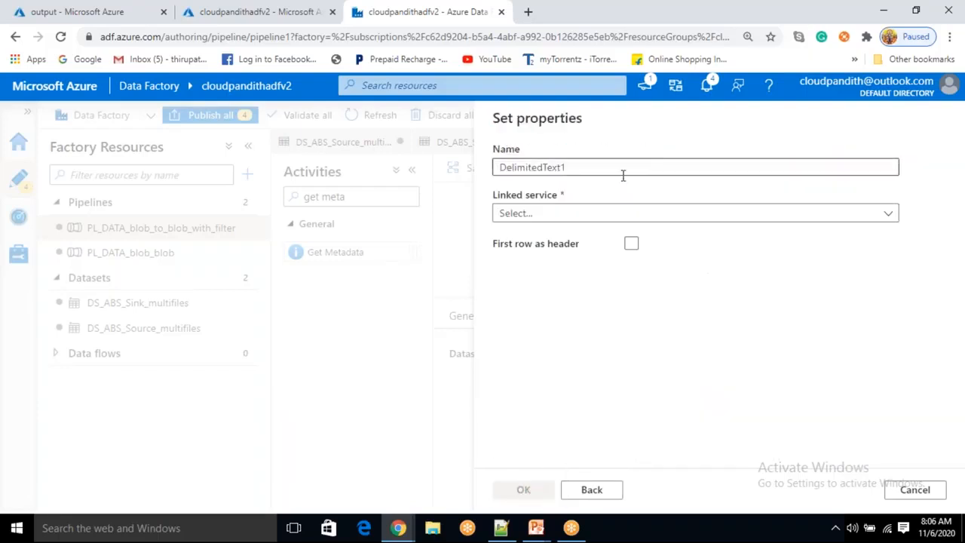
# Step: Name the dataset DS_ABS_Getchilditems and assign it the LS_ABS linked service
pyautogui.press('BackSpace')
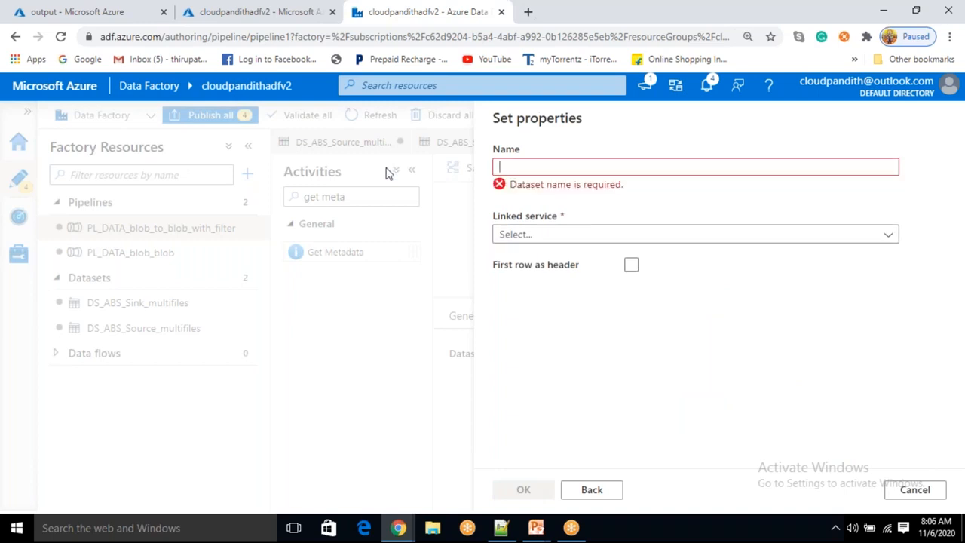
pyautogui.write('DS_ABS_GetchildItems')
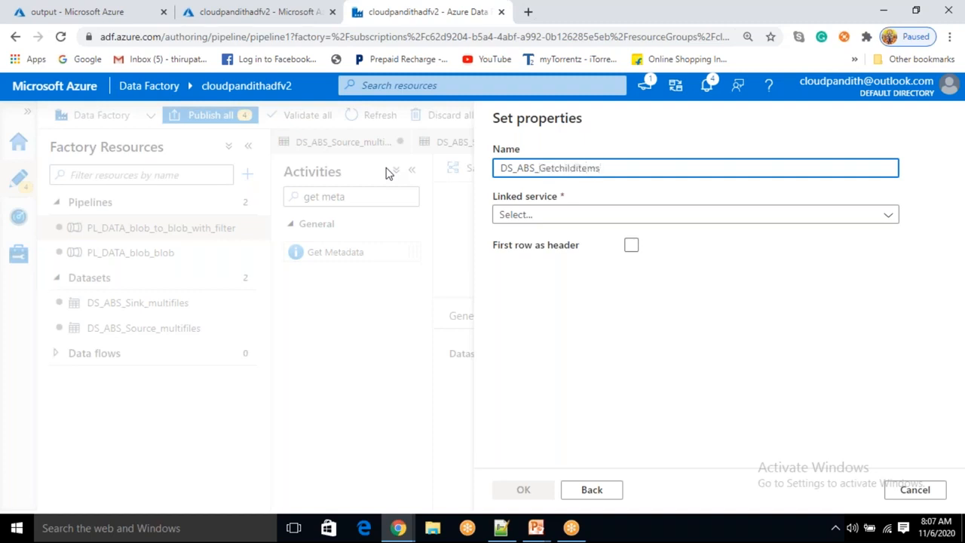
pyautogui.moveTo(558, 172); pyautogui.dragTo(577, 172)
pyautogui.click(552, 217)
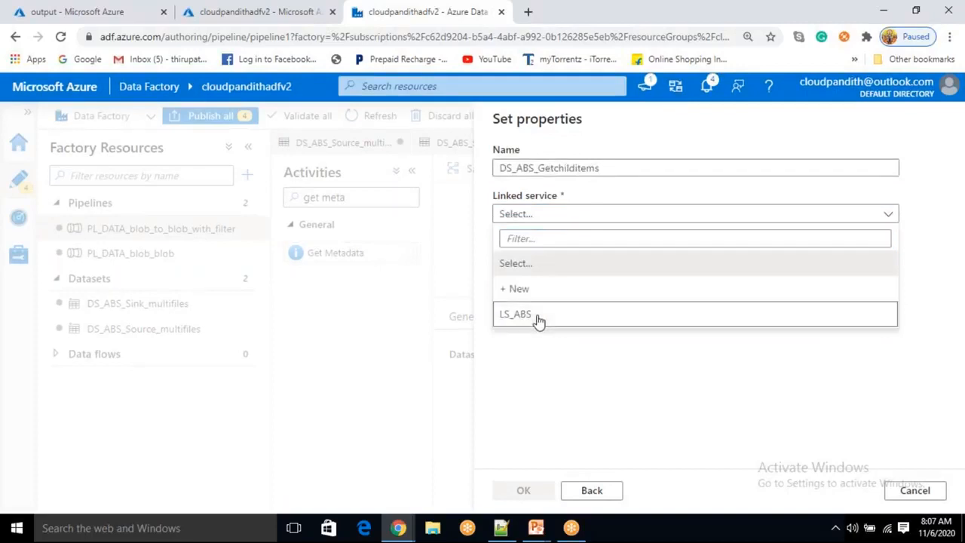
pyautogui.click(536, 320)
# Step: Set the dataset's file path to the input container and create it with the first row as header
pyautogui.click(910, 257)
pyautogui.click(629, 214)
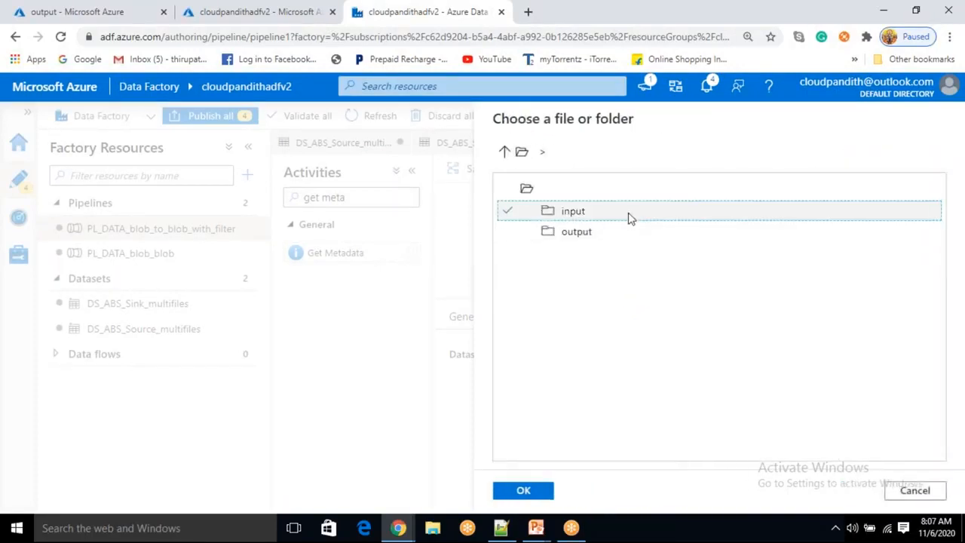
pyautogui.click(523, 490)
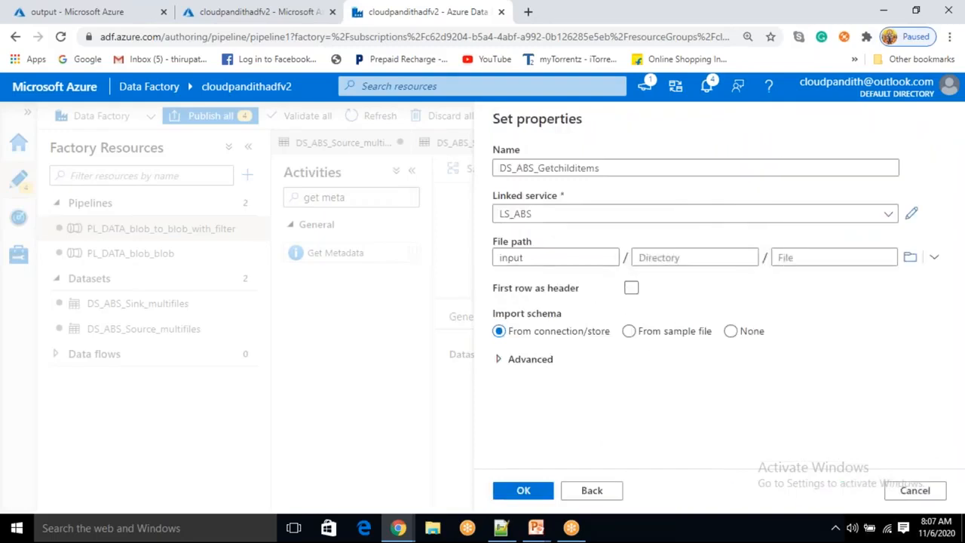
pyautogui.click(631, 288)
pyautogui.moveTo(520, 294); pyautogui.dragTo(587, 292)
pyautogui.click(593, 300)
pyautogui.moveTo(508, 297); pyautogui.dragTo(596, 297)
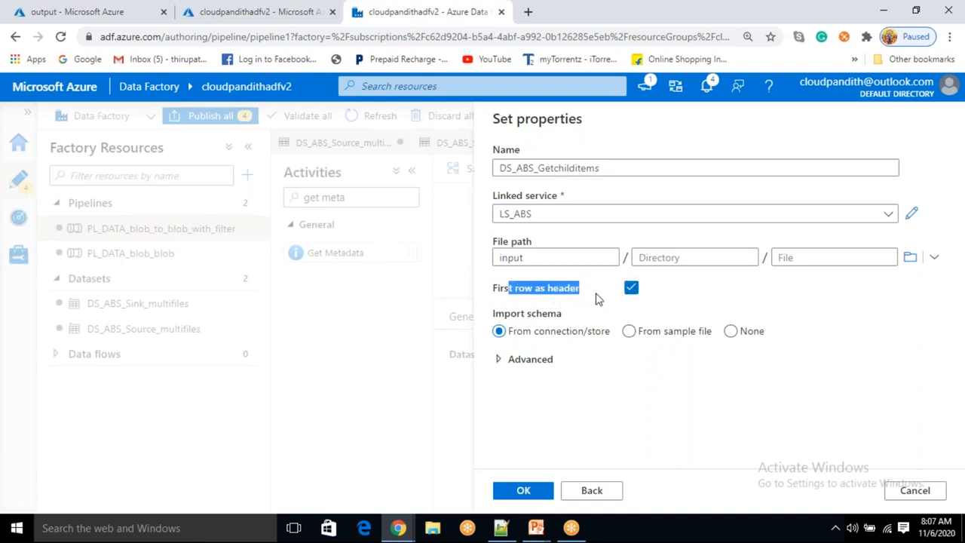
pyautogui.click(531, 490)
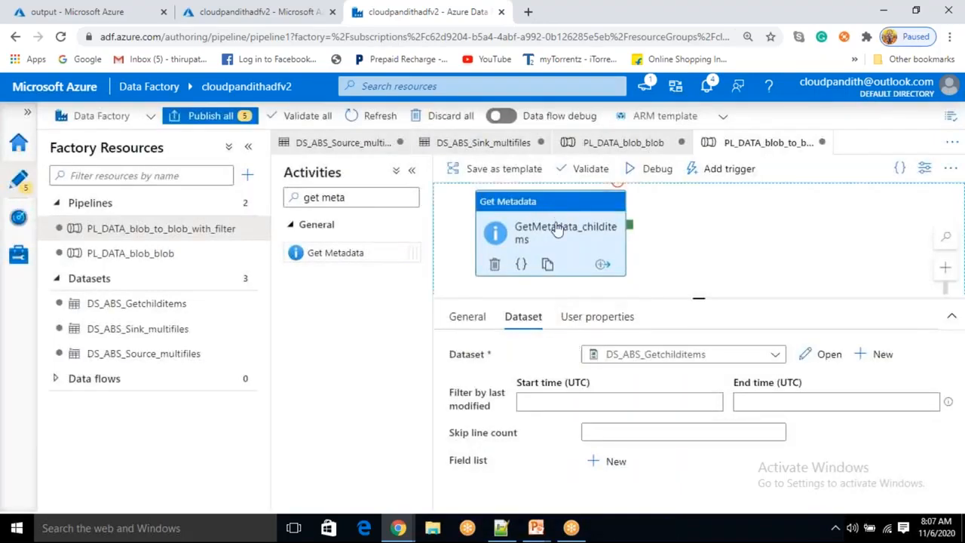
# Step: Check the Get Metadata key on the data flow diagram slide in PowerPoint and return to Azure Data Factory
pyautogui.click(536, 527)
pyautogui.click(579, 465)
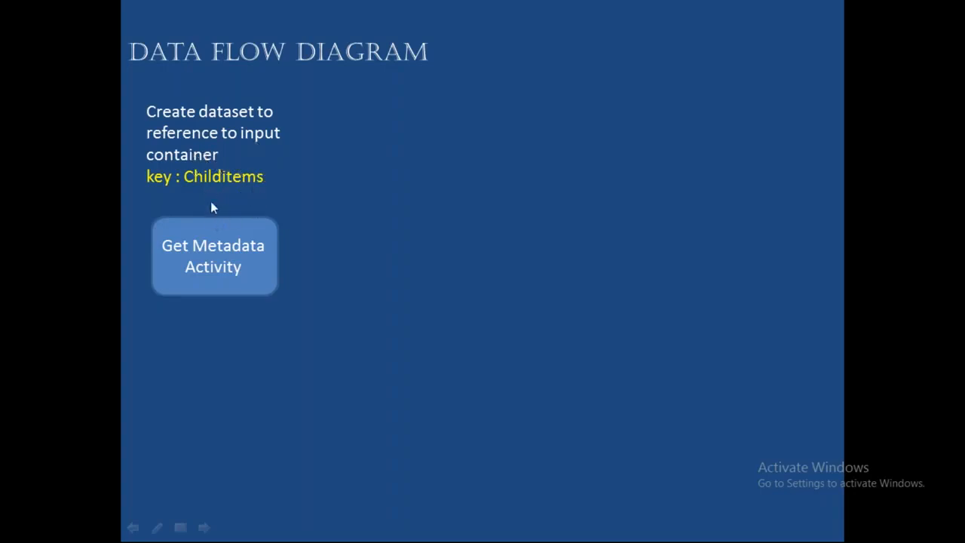
pyautogui.hotkey('alt', 'Tab')
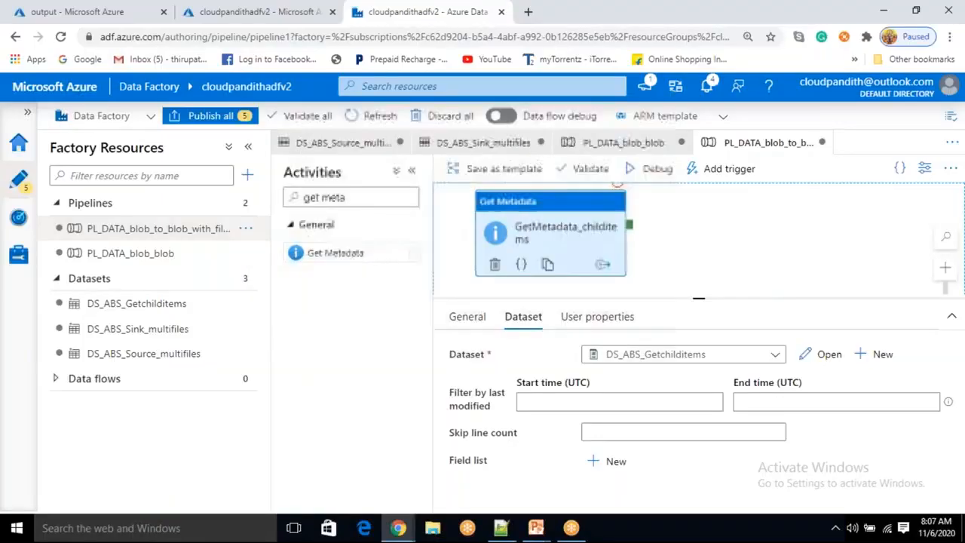
# Step: Add an Item name argument to the field list of the GetMetadata_childitems activity
pyautogui.moveTo(452, 459); pyautogui.dragTo(555, 478)
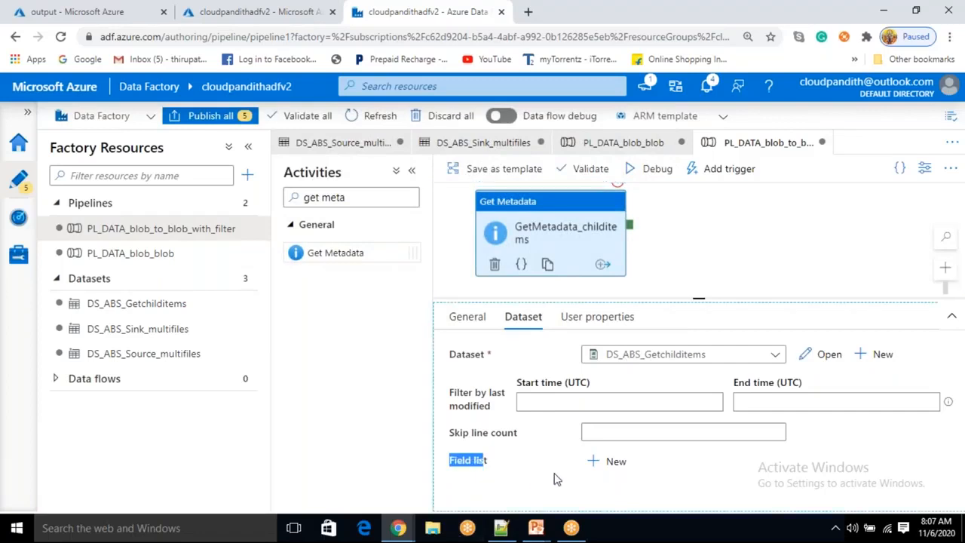
pyautogui.click(611, 465)
pyautogui.scroll(-1, 538, 461)
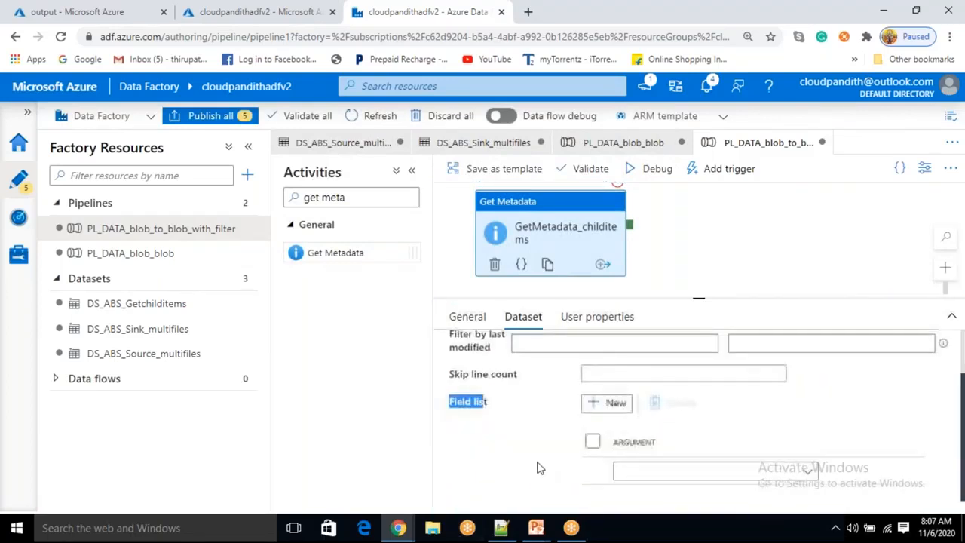
pyautogui.click(687, 475)
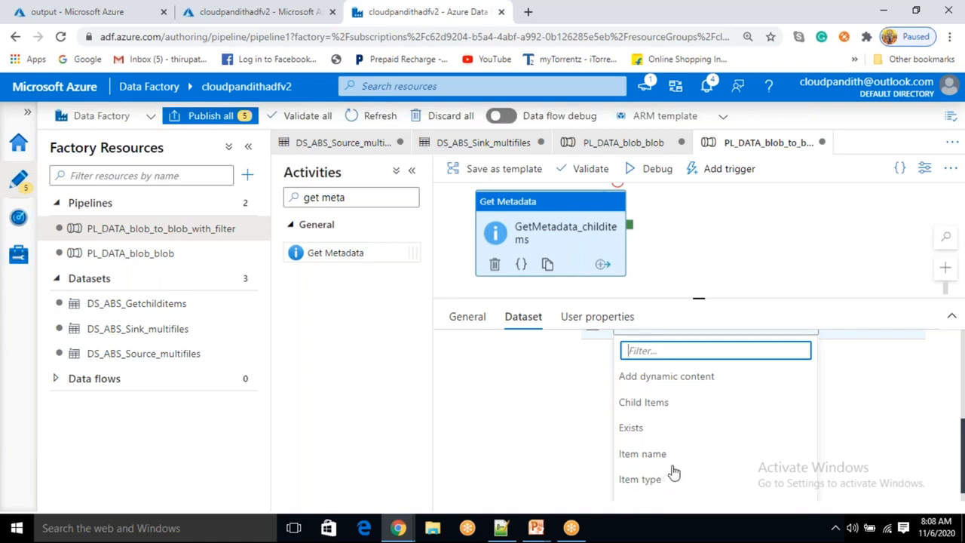
pyautogui.scroll(-1, 672, 481)
pyautogui.scroll(2, 674, 478)
pyautogui.scroll(1, 674, 478)
pyautogui.scroll(-2, 672, 479)
pyautogui.click(661, 444)
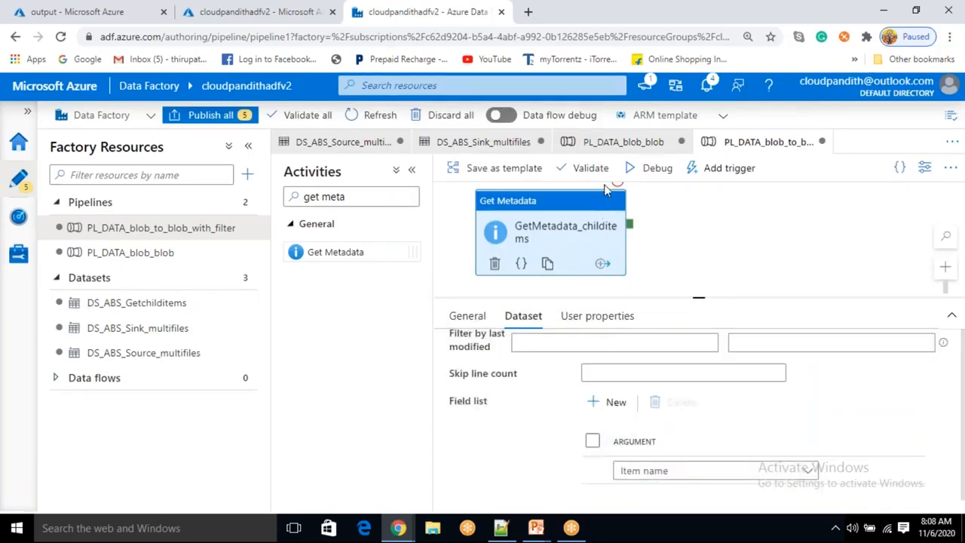
# Step: Debug the PL_DATA_blob_to_blob_with_filter pipeline and open the output of its GetMetadata_childitems run
pyautogui.click(641, 172)
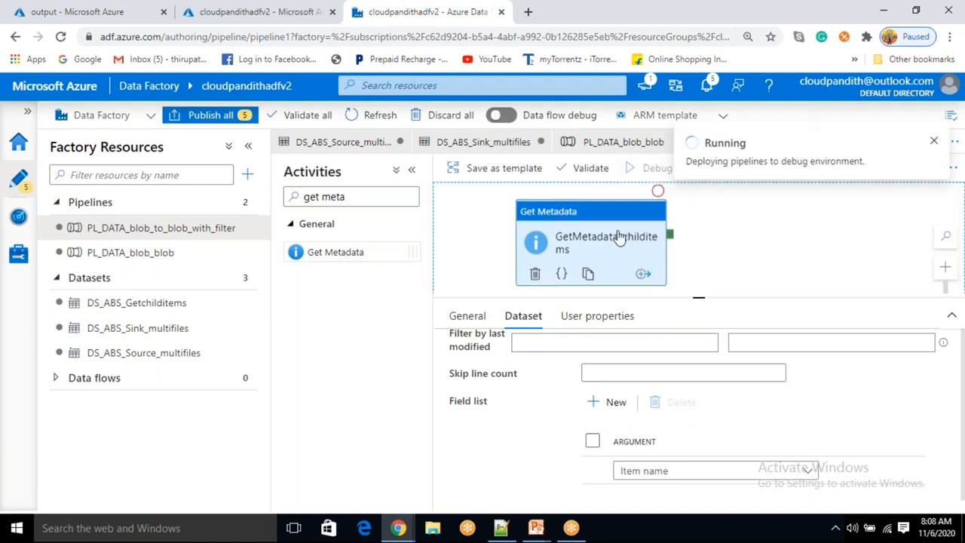
pyautogui.click(764, 341)
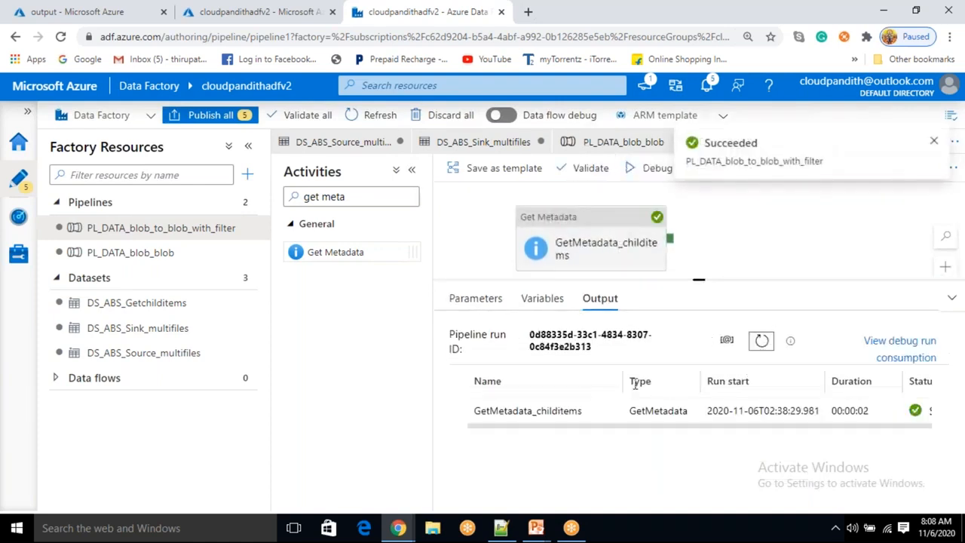
pyautogui.click(606, 411)
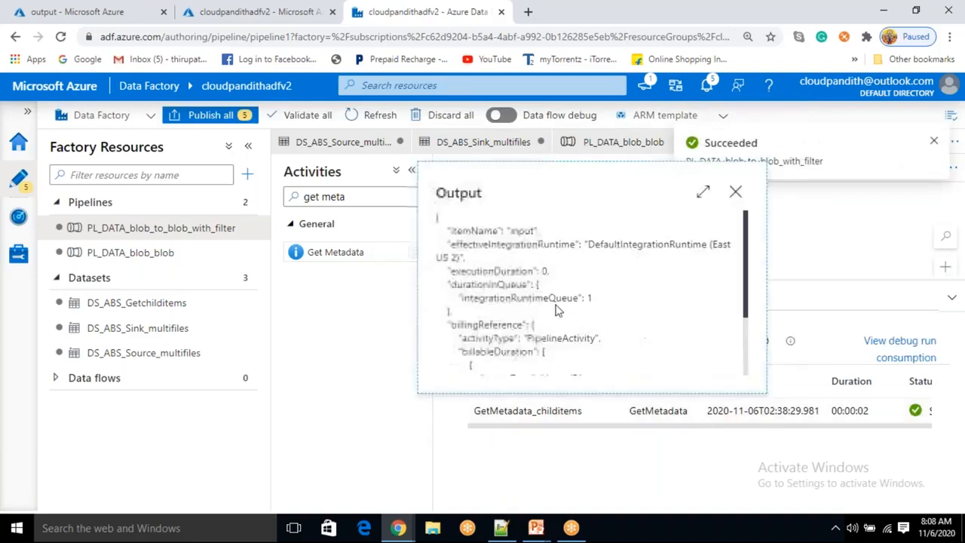
# Step: Set the field list argument of the GetMetadata_childitems activity to Item type
pyautogui.doubleClick(512, 231)
pyautogui.click(735, 192)
pyautogui.click(607, 230)
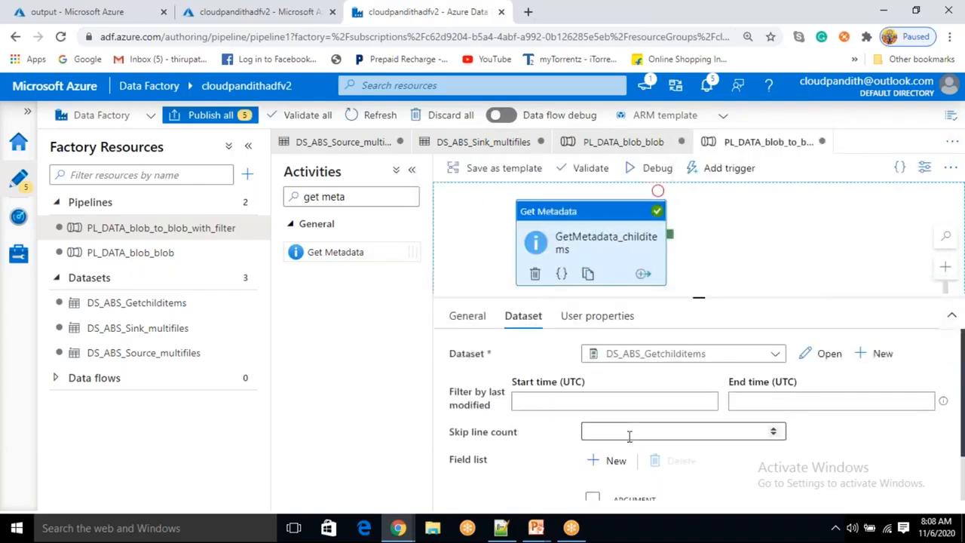
pyautogui.scroll(-2, 681, 464)
pyautogui.click(735, 469)
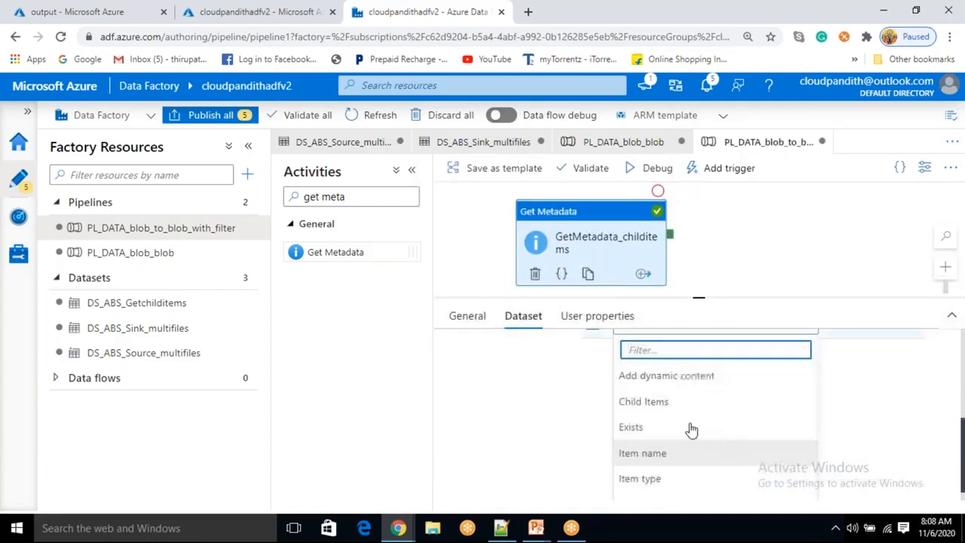
pyautogui.click(653, 478)
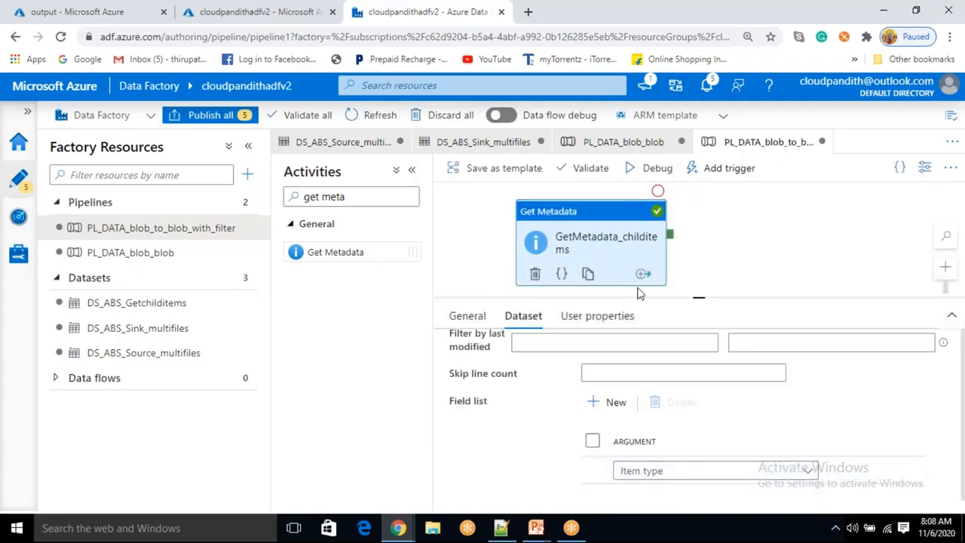
pyautogui.scroll(2, 667, 324)
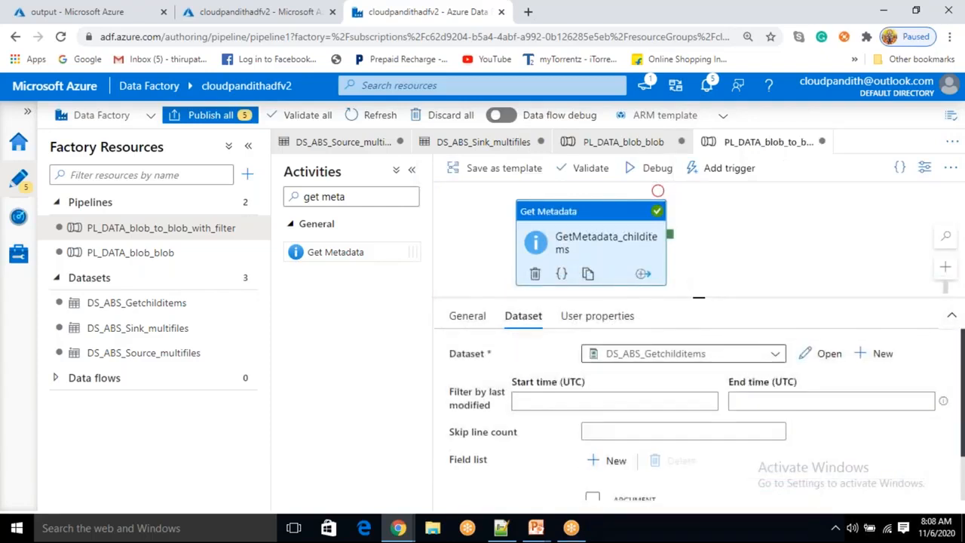
# Step: Debug the PL_DATA_blob_to_blob_with_filter pipeline and check the itemType entry in the activity's output
pyautogui.click(646, 171)
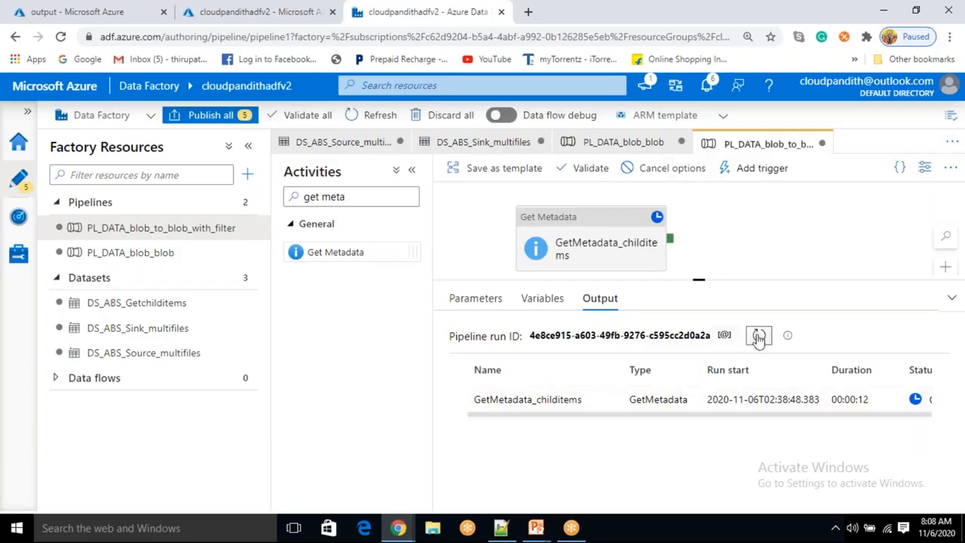
pyautogui.click(758, 338)
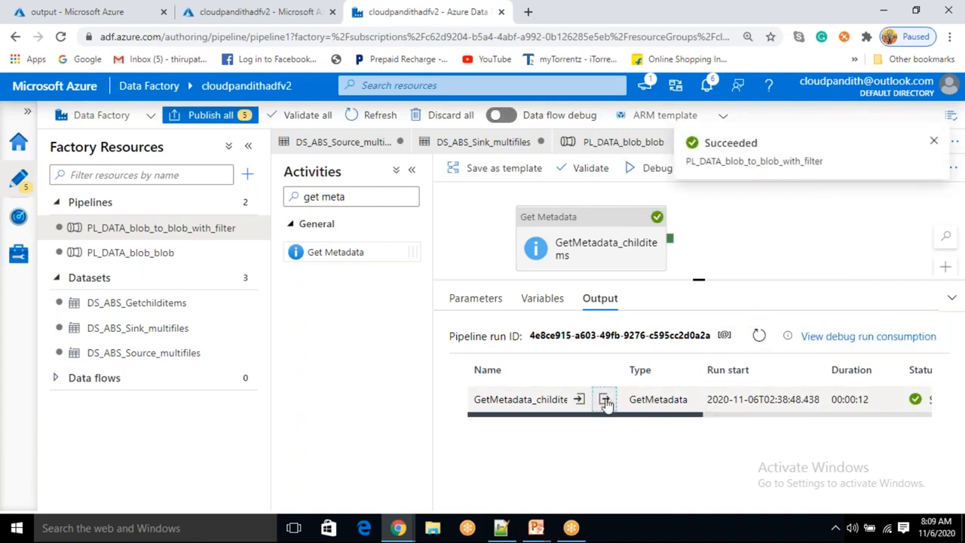
pyautogui.click(605, 401)
pyautogui.moveTo(504, 220); pyautogui.dragTo(530, 219)
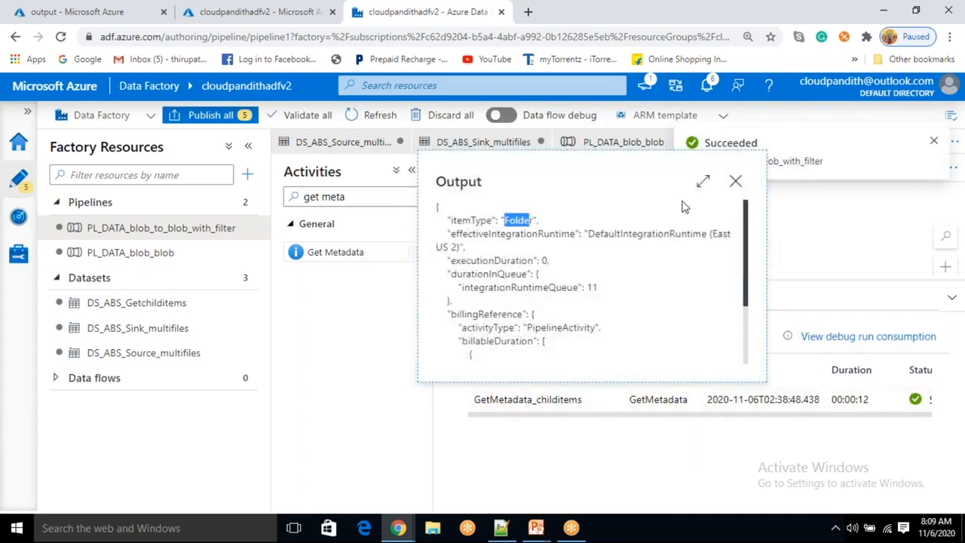
pyautogui.click(735, 180)
# Step: Change the field list argument of the GetMetadata_childitems activity to Last modified
pyautogui.click(620, 249)
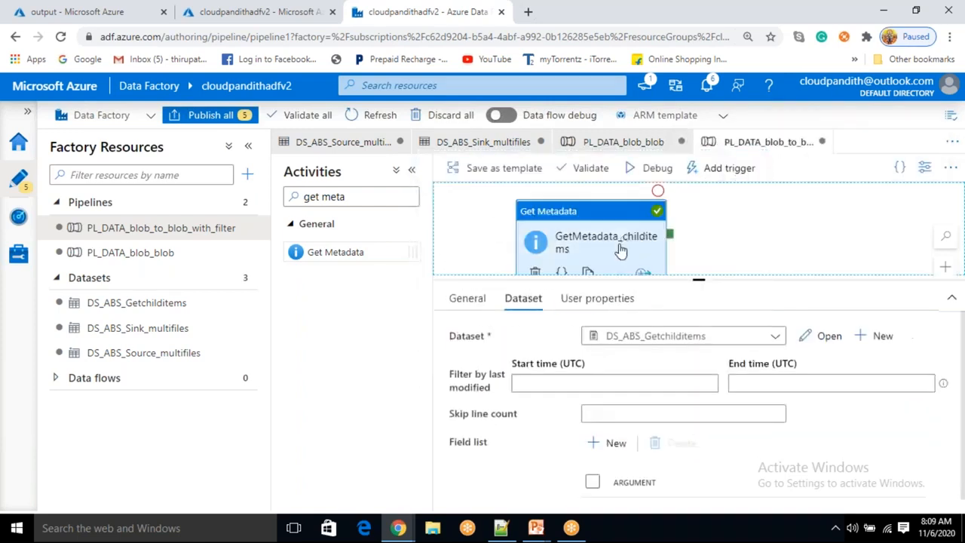
pyautogui.scroll(-1, 666, 483)
pyautogui.click(673, 470)
pyautogui.scroll(-1, 697, 479)
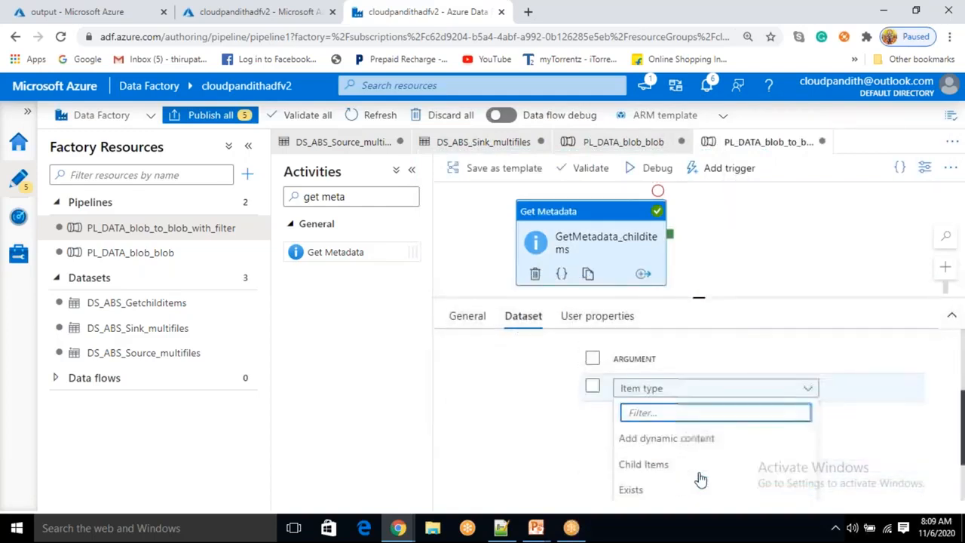
pyautogui.scroll(1, 675, 463)
pyautogui.scroll(-1, 675, 463)
pyautogui.scroll(-1, 749, 463)
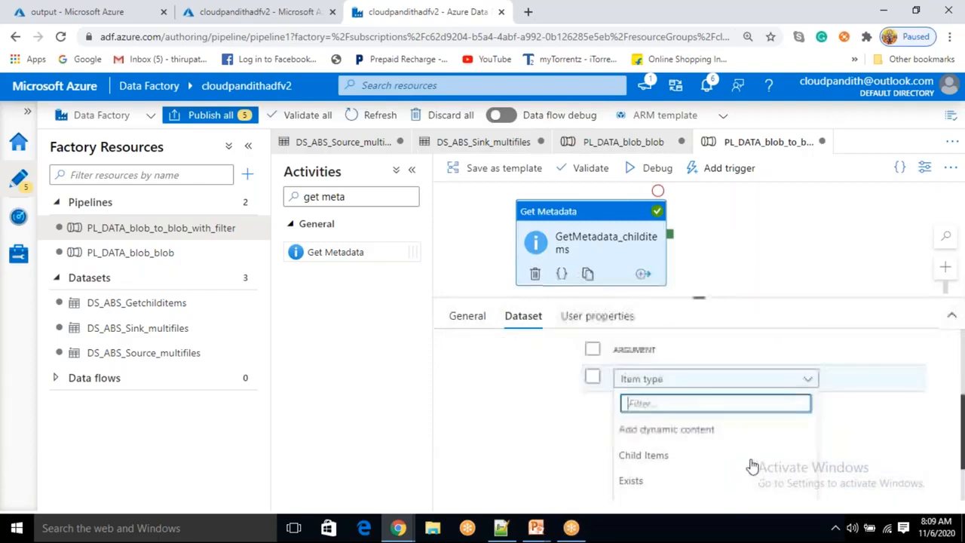
pyautogui.scroll(-2, 640, 464)
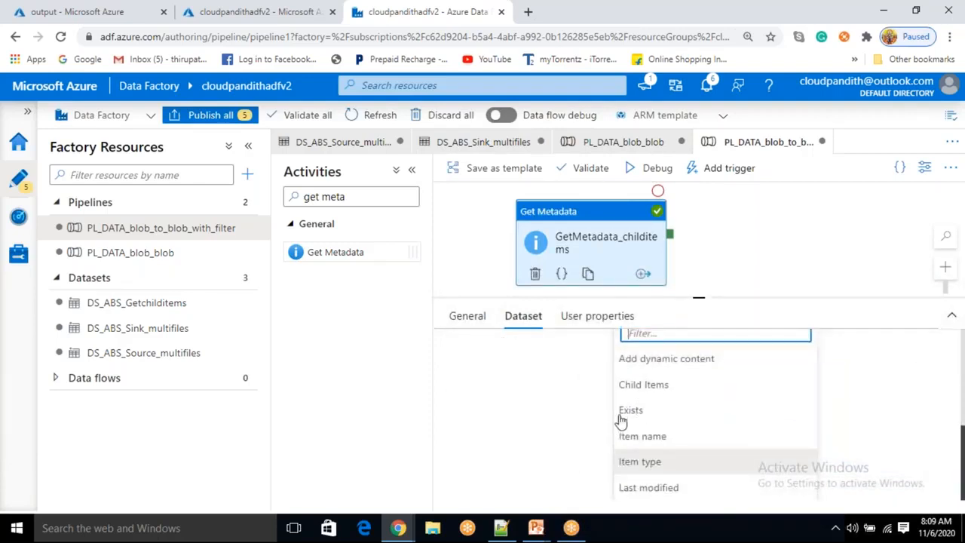
pyautogui.click(653, 490)
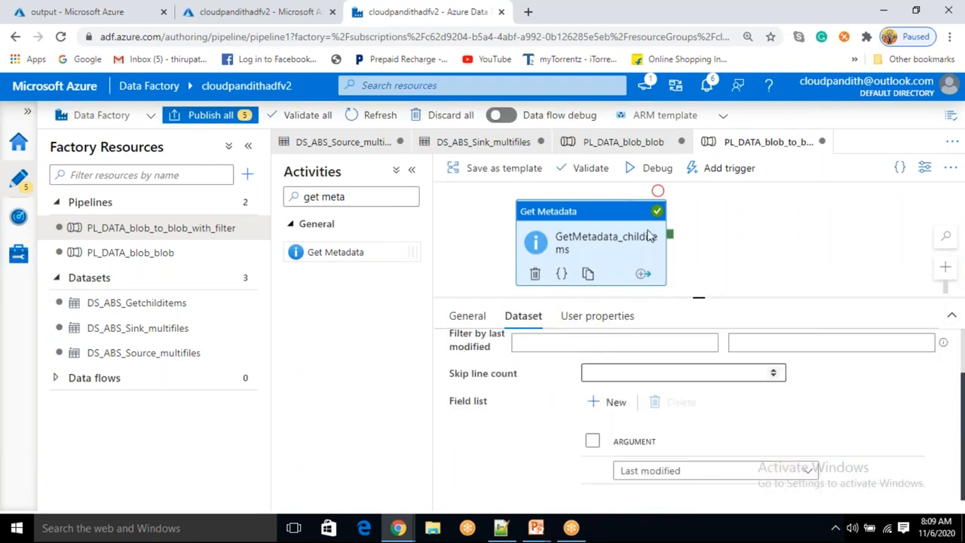
# Step: Debug the pipeline again and check the lastModified timestamp in the activity's output
pyautogui.click(653, 172)
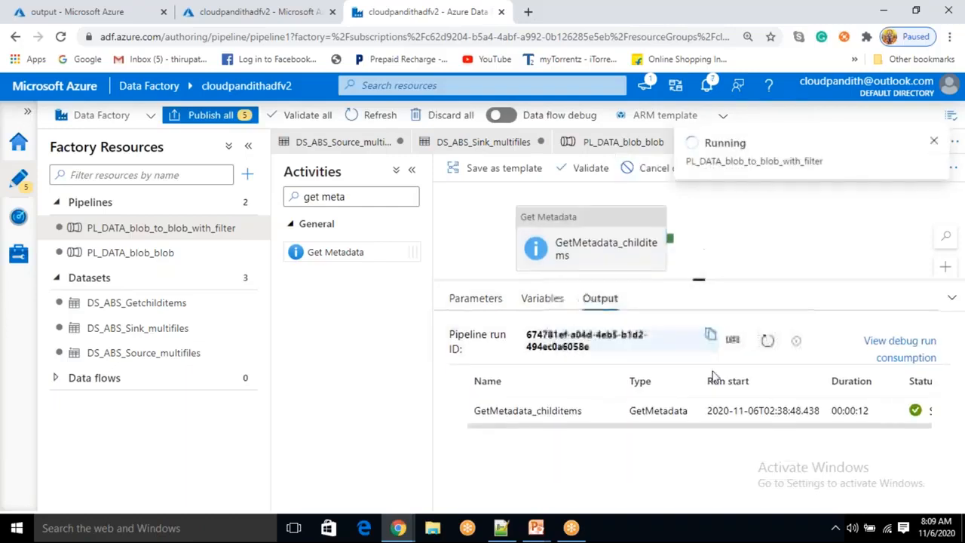
pyautogui.click(767, 347)
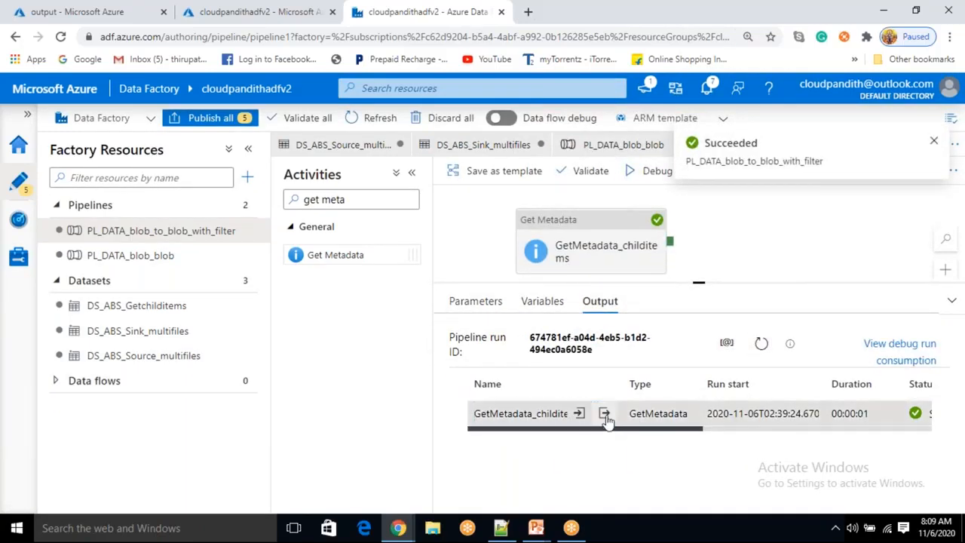
pyautogui.click(604, 415)
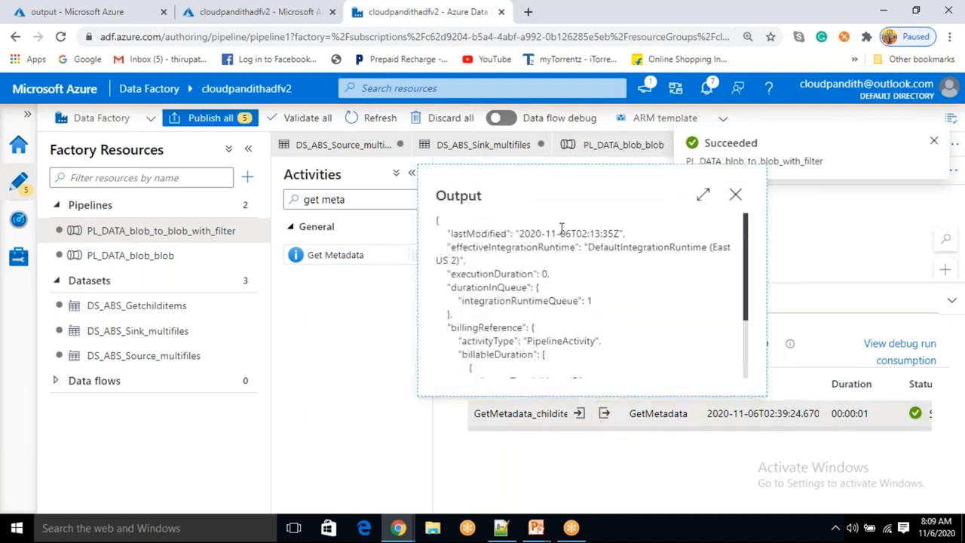
pyautogui.moveTo(581, 233); pyautogui.dragTo(615, 234)
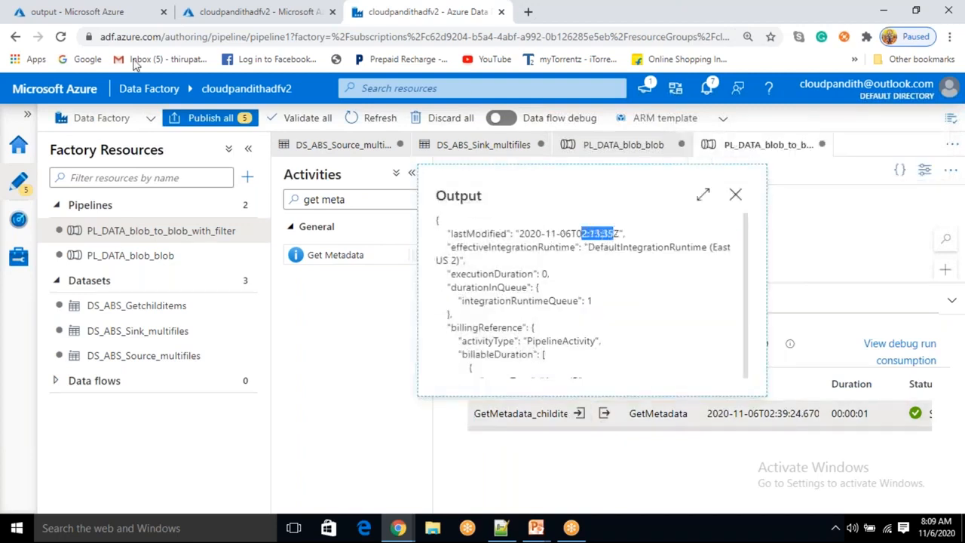
# Step: Open the containers list of the cloudpandithcust storage account and check the input container's last modified time
pyautogui.click(79, 11)
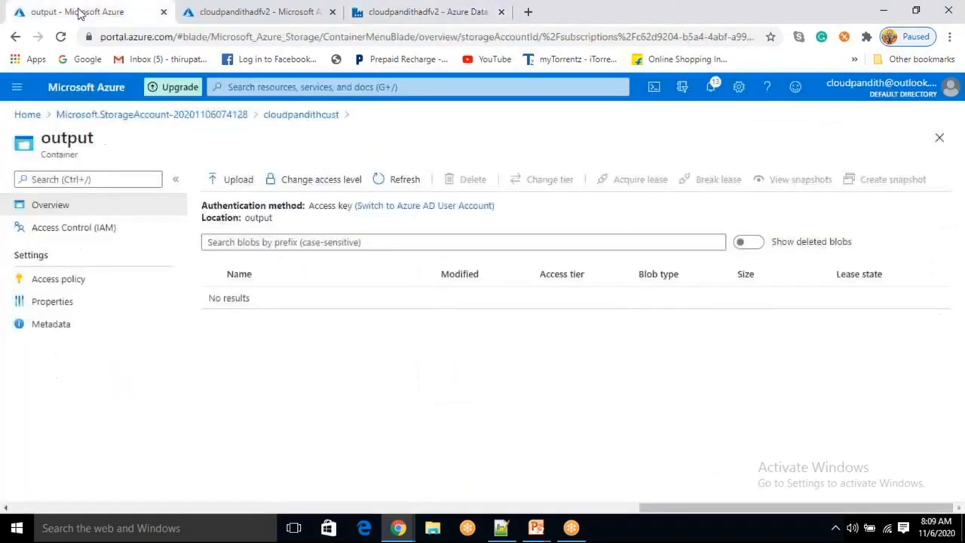
pyautogui.click(301, 115)
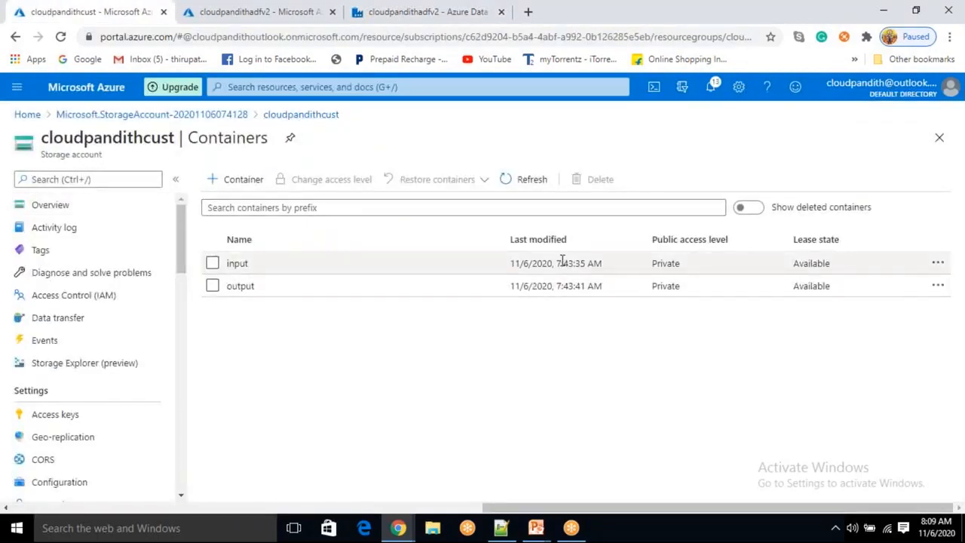
pyautogui.moveTo(557, 262); pyautogui.dragTo(585, 261)
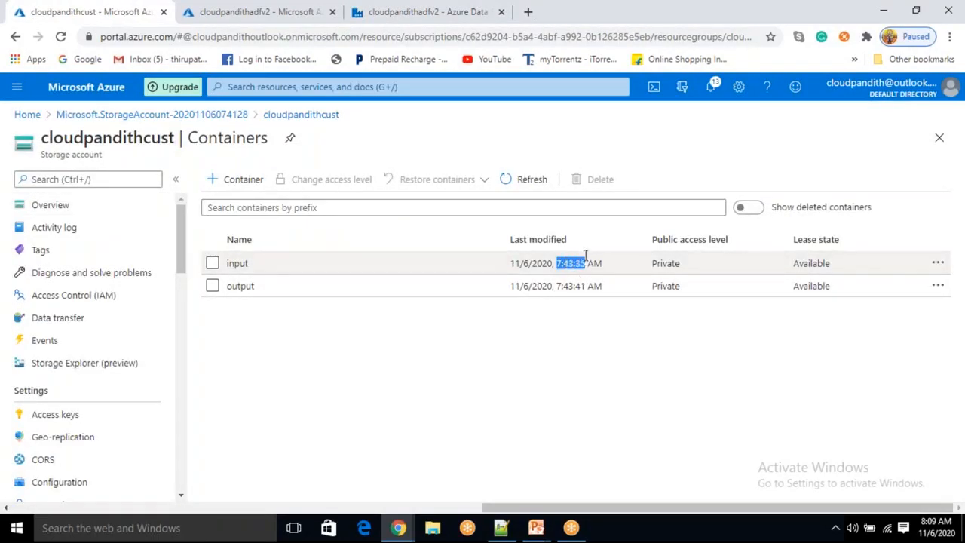
pyautogui.click(536, 529)
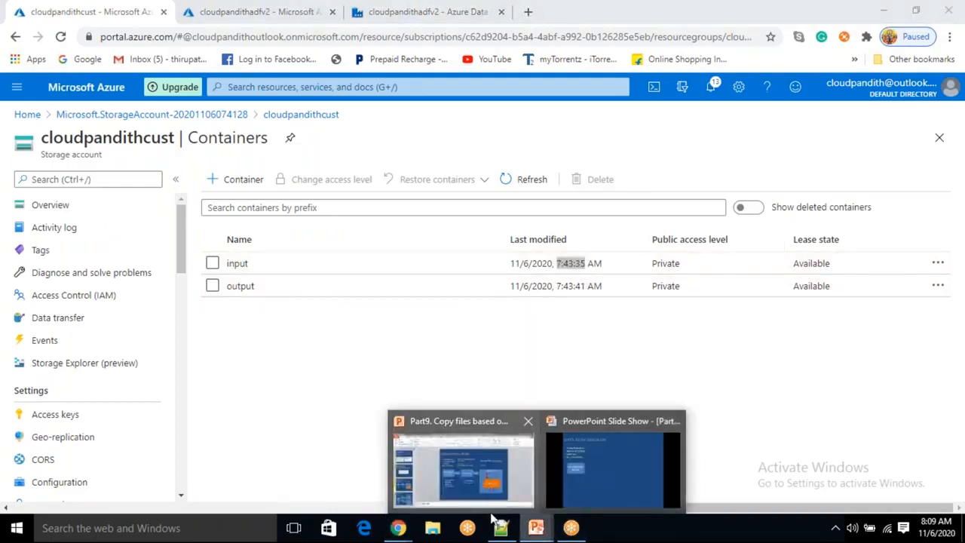
# Step: Return to the data factory, examine the activity output in full-size view, and close it
pyautogui.click(410, 15)
pyautogui.click(597, 246)
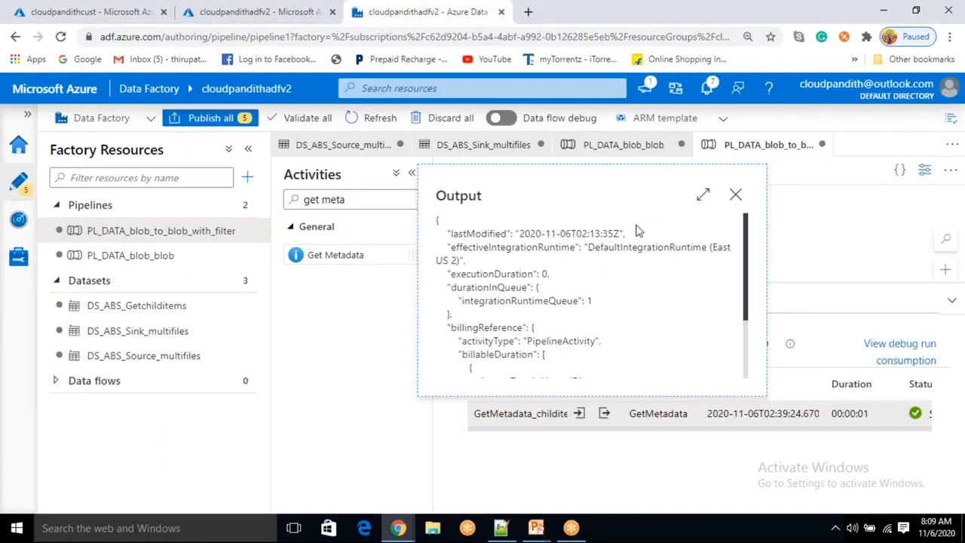
pyautogui.click(702, 195)
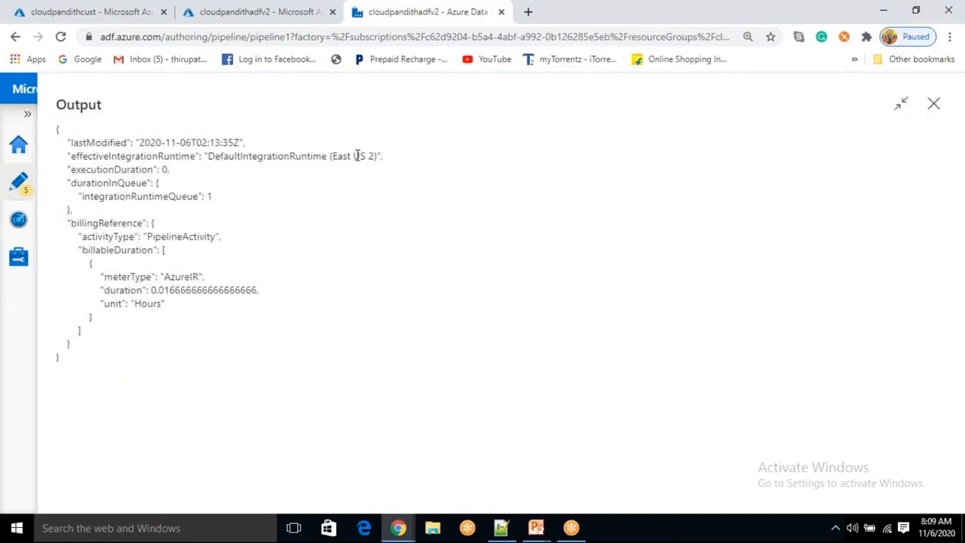
pyautogui.click(932, 105)
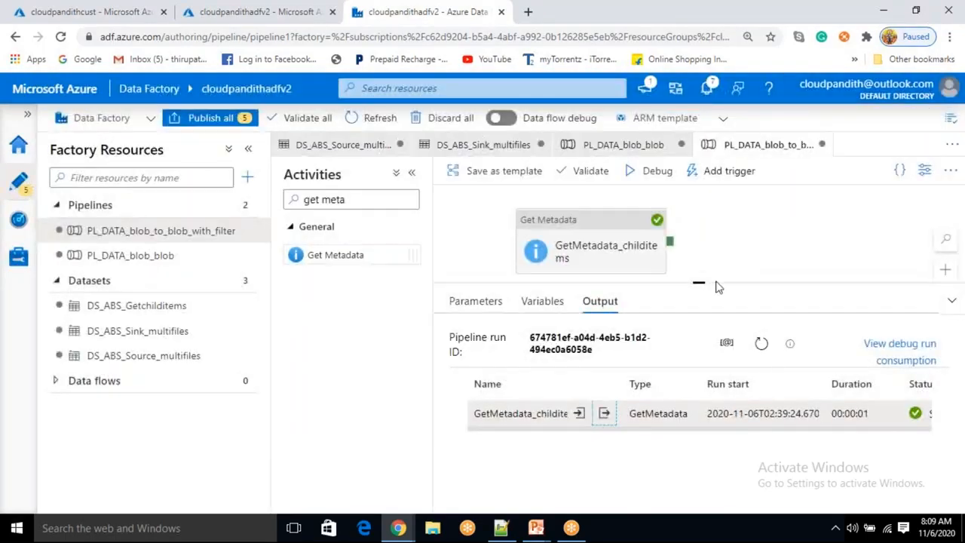
# Step: Recheck the input container's last modified time in the storage account, then briefly reopen the activity output for comparison
pyautogui.click(54, 11)
pyautogui.moveTo(556, 263); pyautogui.dragTo(601, 263)
pyautogui.click(402, 22)
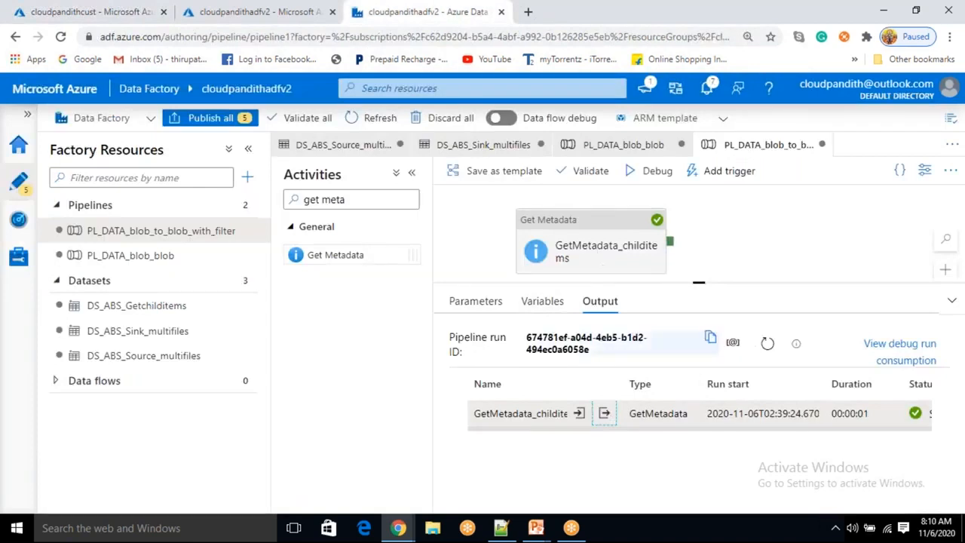
pyautogui.click(604, 414)
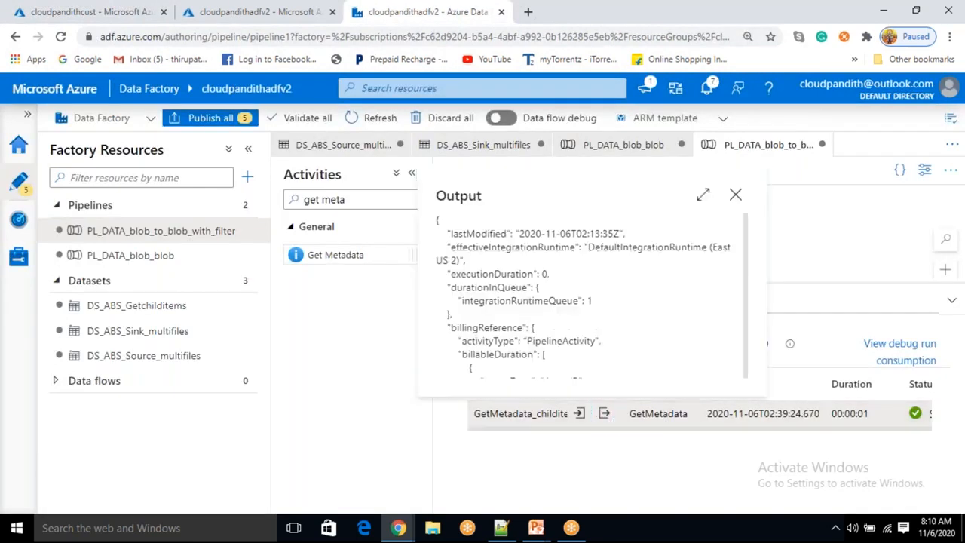
pyautogui.press('Escape')
pyautogui.click(672, 22)
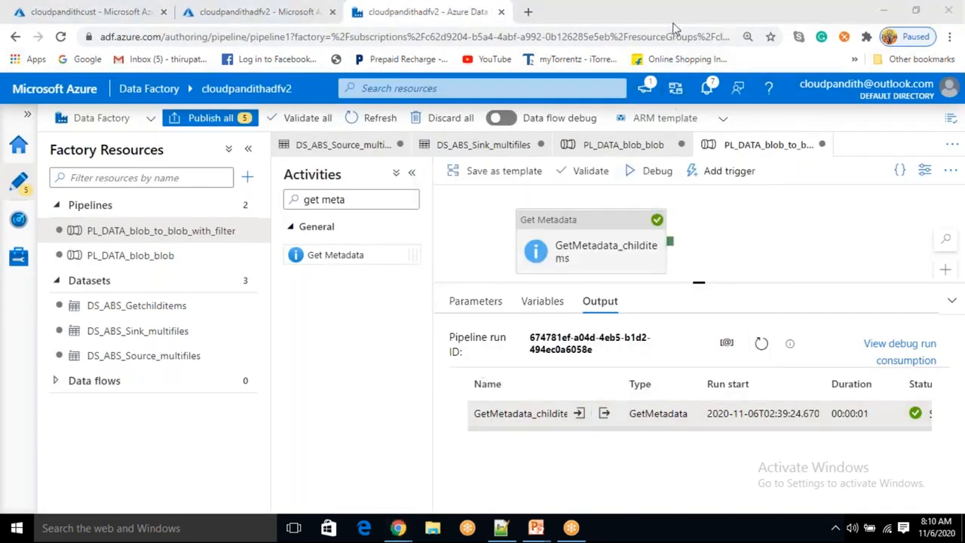
# Step: Search Google for "utc time now" in a new browser tab
pyautogui.click(528, 12)
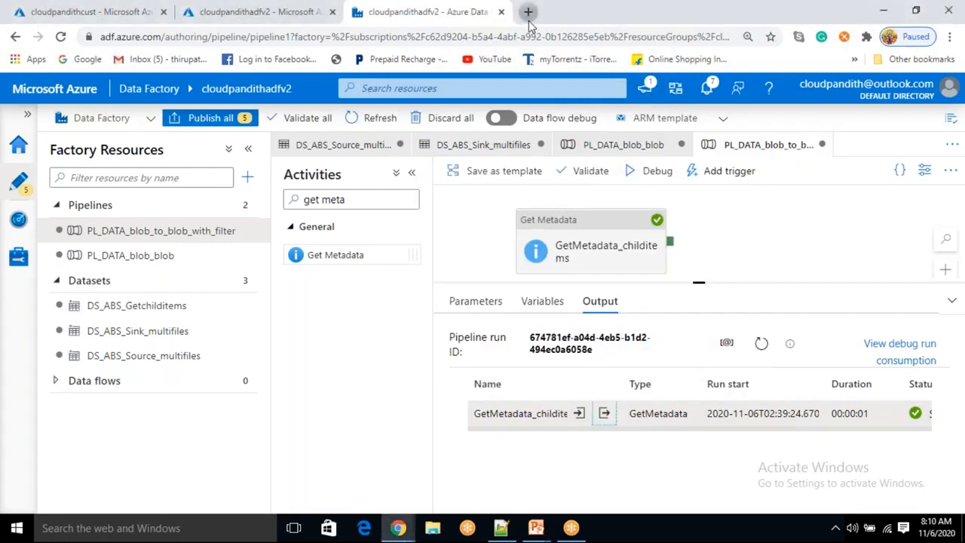
pyautogui.write('utc t')
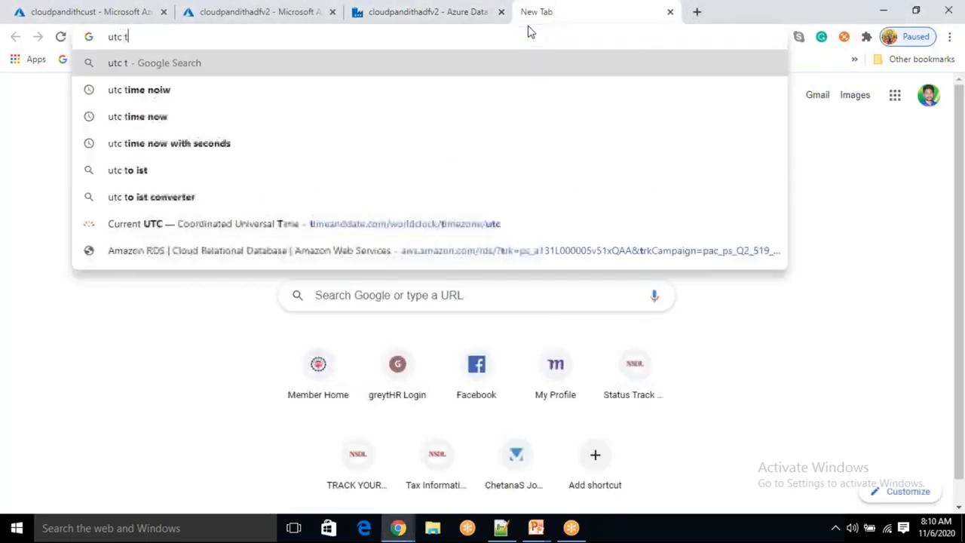
pyautogui.write('ime now')
pyautogui.press('Return')
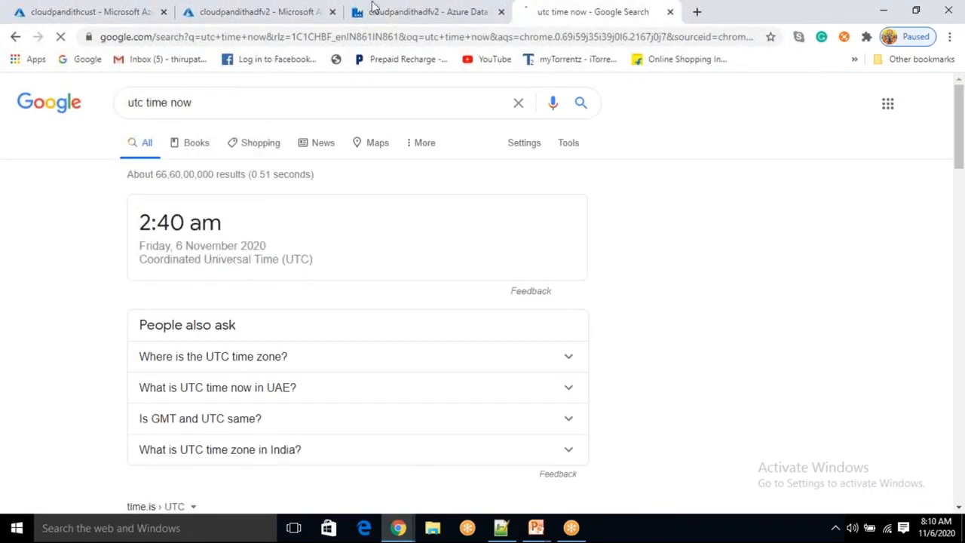
# Step: Compare the UTC lastModified time in the reopened activity output with the input container's local modification time, ending on the activity output
pyautogui.click(472, 21)
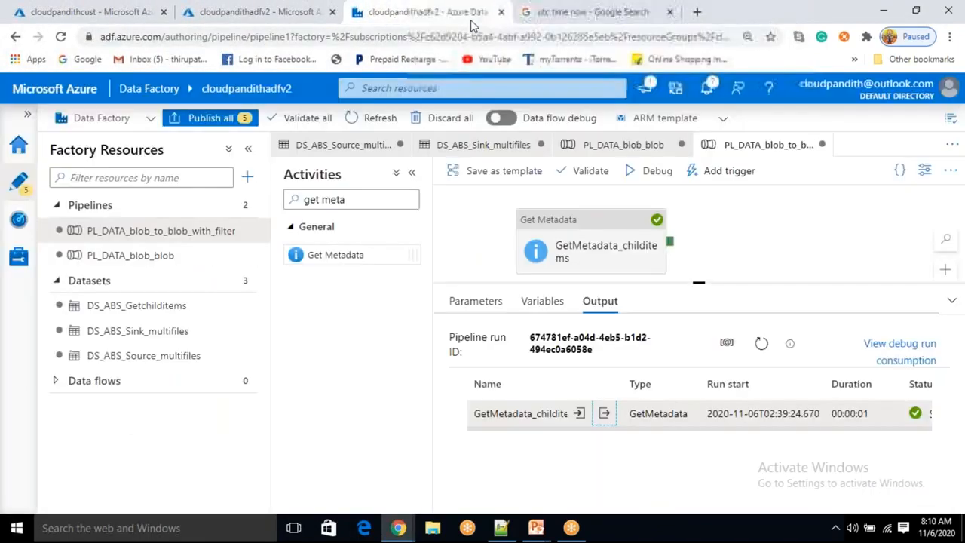
pyautogui.click(603, 413)
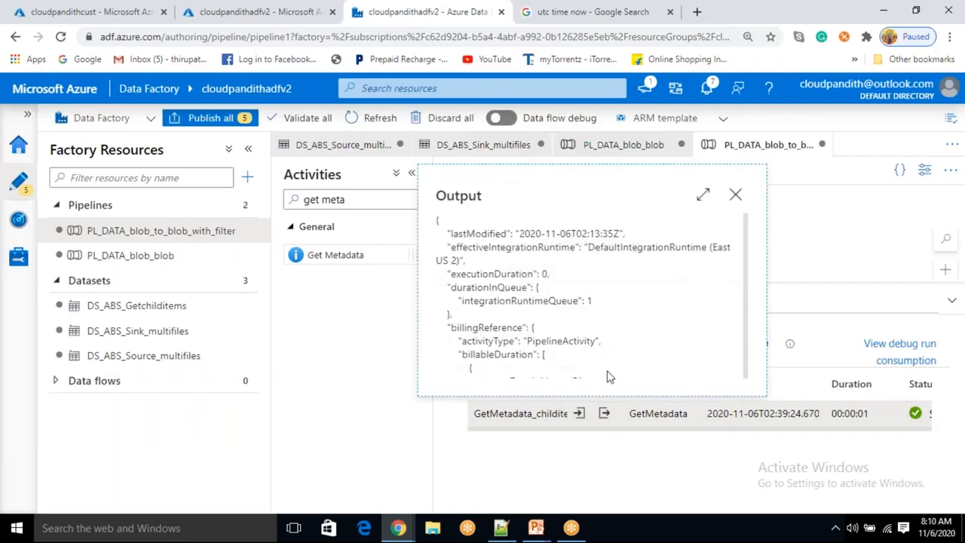
pyautogui.moveTo(580, 234); pyautogui.dragTo(604, 232)
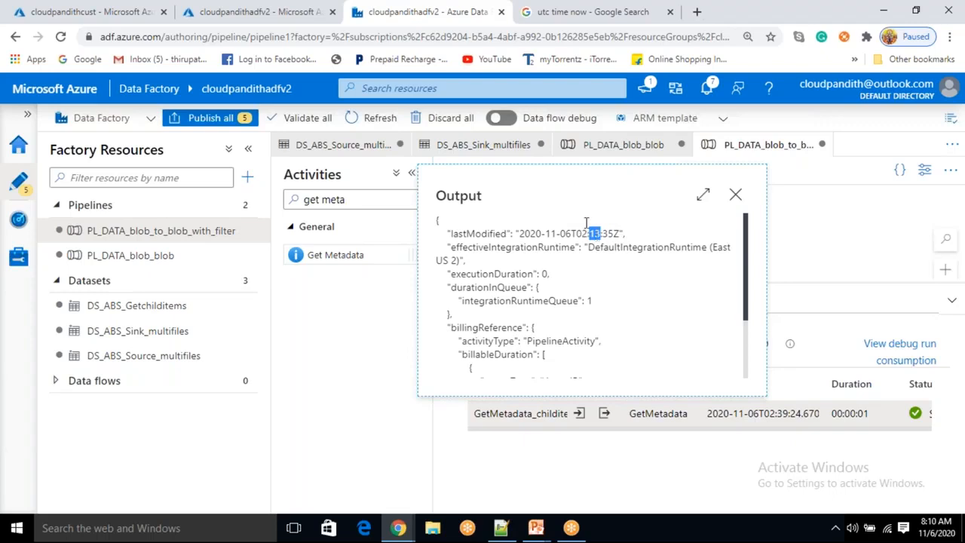
pyautogui.click(89, 11)
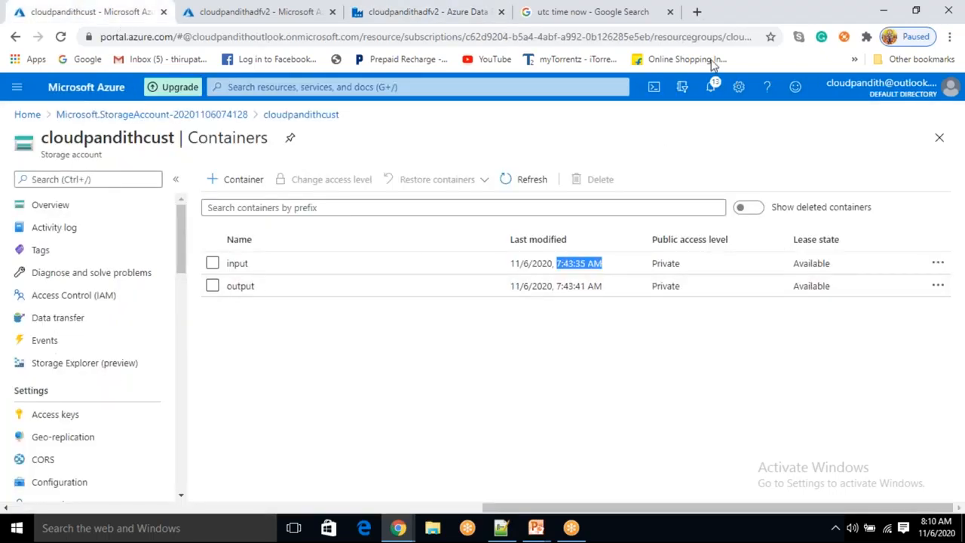
pyautogui.click(631, 409)
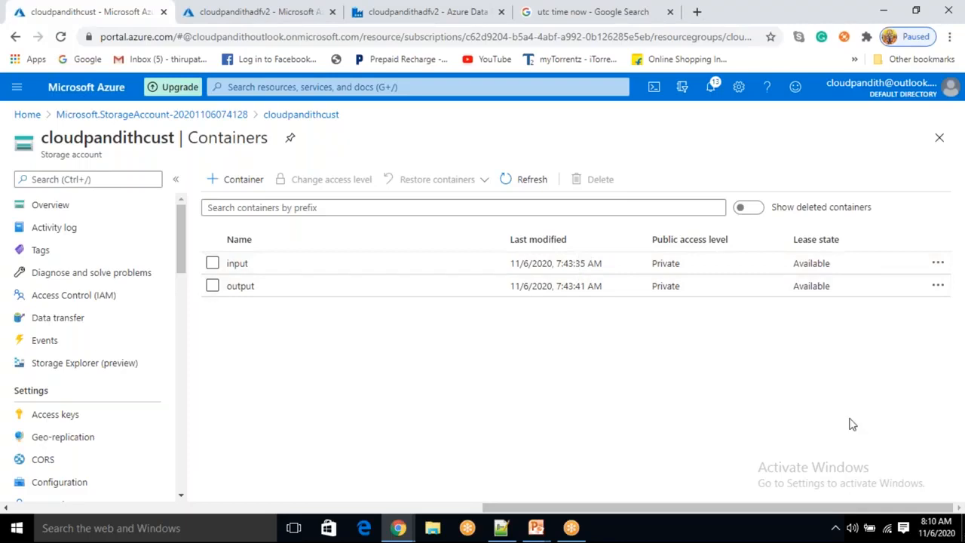
pyautogui.click(486, 12)
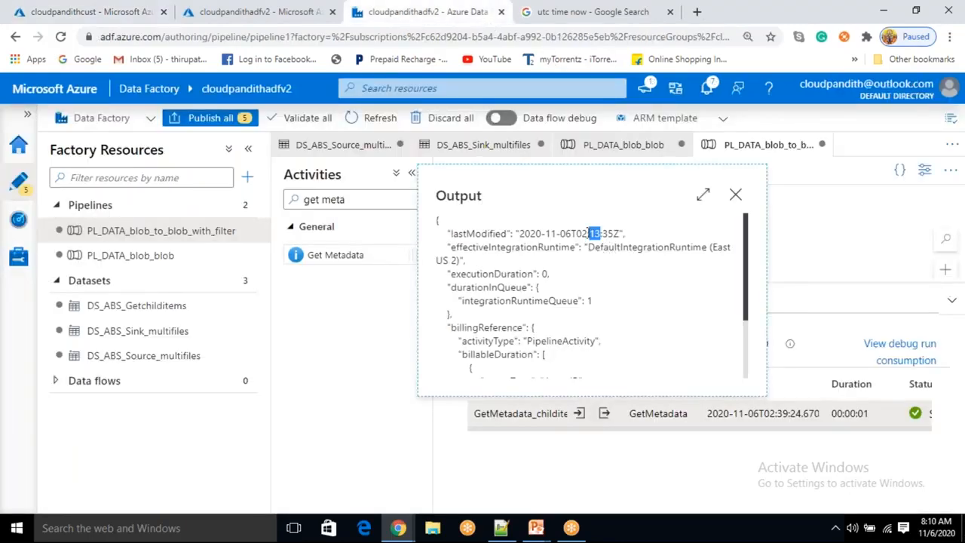
# Step: Close the output and set the GetMetadata_childitems activity's field list argument to Child Items
pyautogui.click(735, 194)
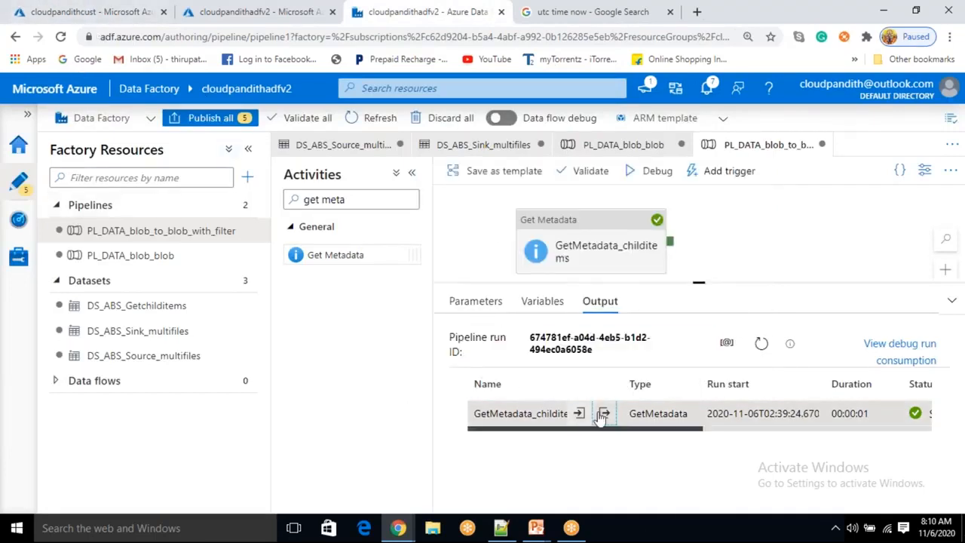
pyautogui.click(612, 249)
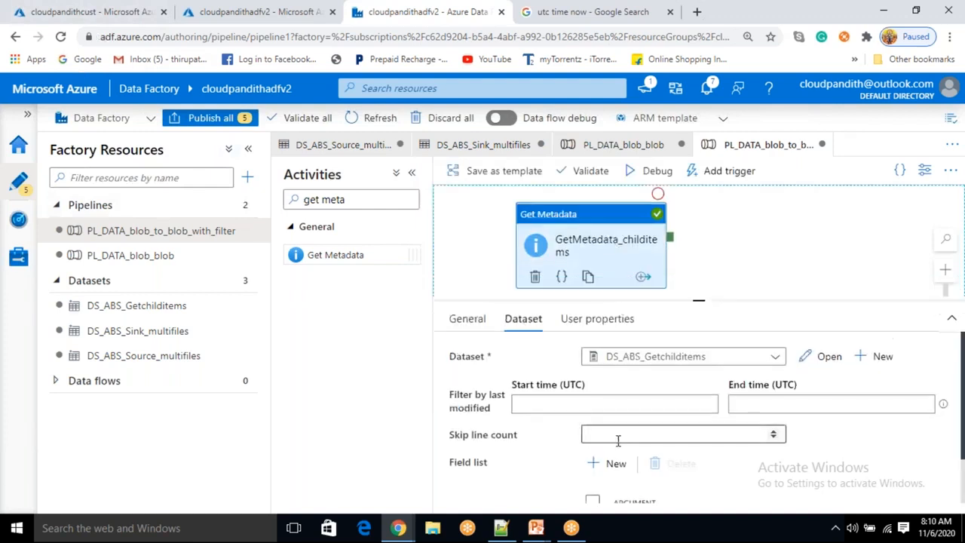
pyautogui.click(593, 463)
pyautogui.click(658, 469)
pyautogui.click(661, 476)
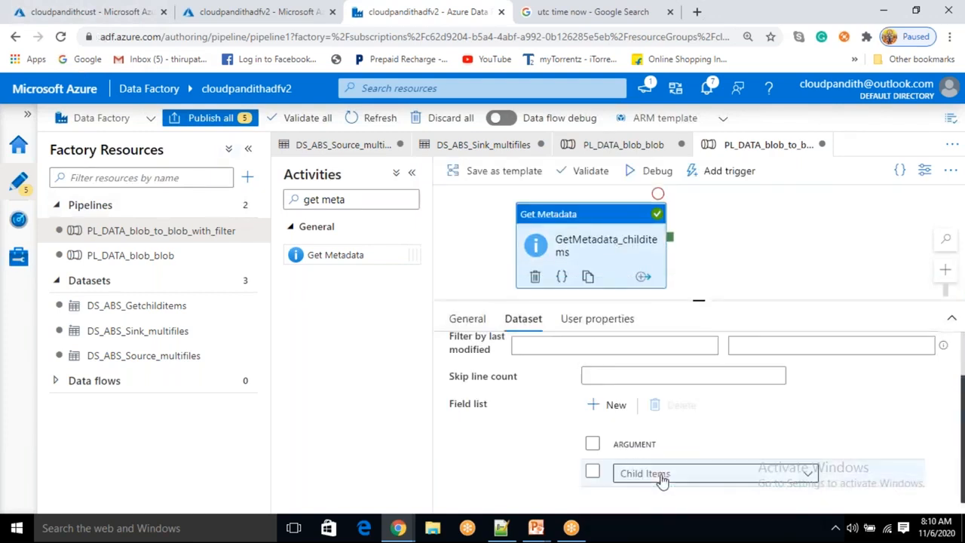
# Step: Debug the pipeline, refresh the run status, and open the output of the GetMetadata_childitems activity
pyautogui.click(653, 172)
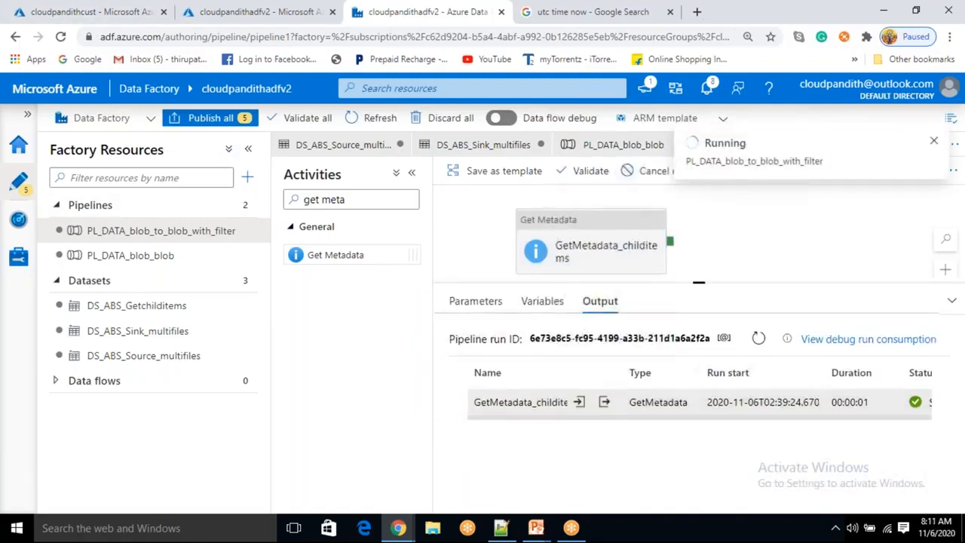
pyautogui.click(760, 339)
pyautogui.click(604, 402)
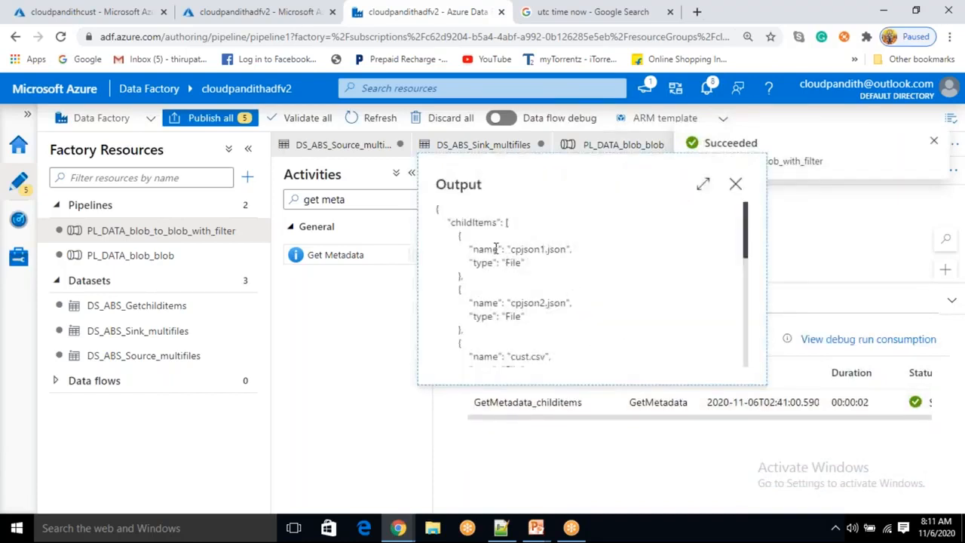
# Step: Skim the file entries listed under childItems in the activity output
pyautogui.moveTo(471, 223); pyautogui.dragTo(563, 247)
pyautogui.moveTo(461, 289); pyautogui.dragTo(530, 288)
pyautogui.scroll(-2, 532, 324)
pyautogui.click(517, 343)
pyautogui.moveTo(510, 339); pyautogui.dragTo(544, 339)
pyautogui.scroll(1, 566, 308)
pyautogui.scroll(-2, 566, 307)
pyautogui.scroll(3, 564, 317)
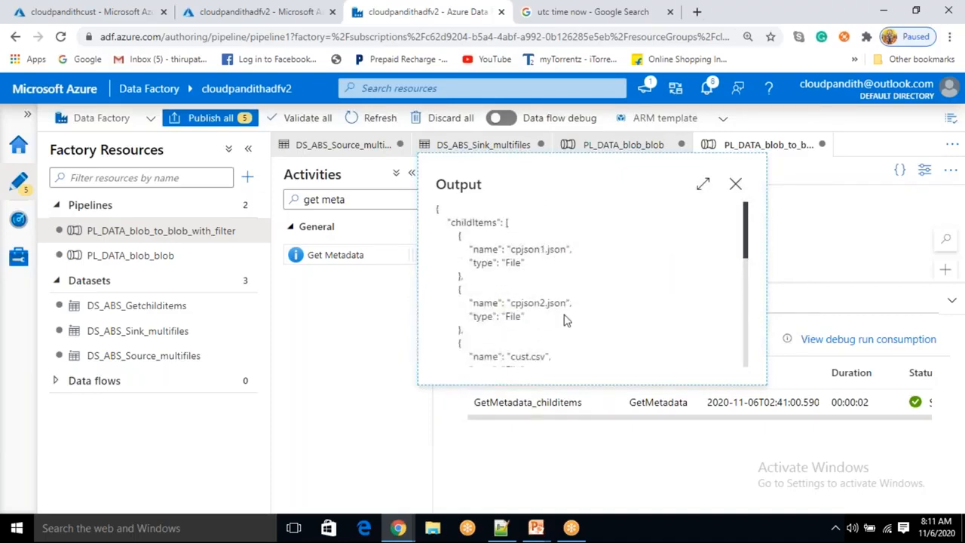
# Step: Examine how the childItems array holds the name property of its first file entry
pyautogui.doubleClick(484, 224)
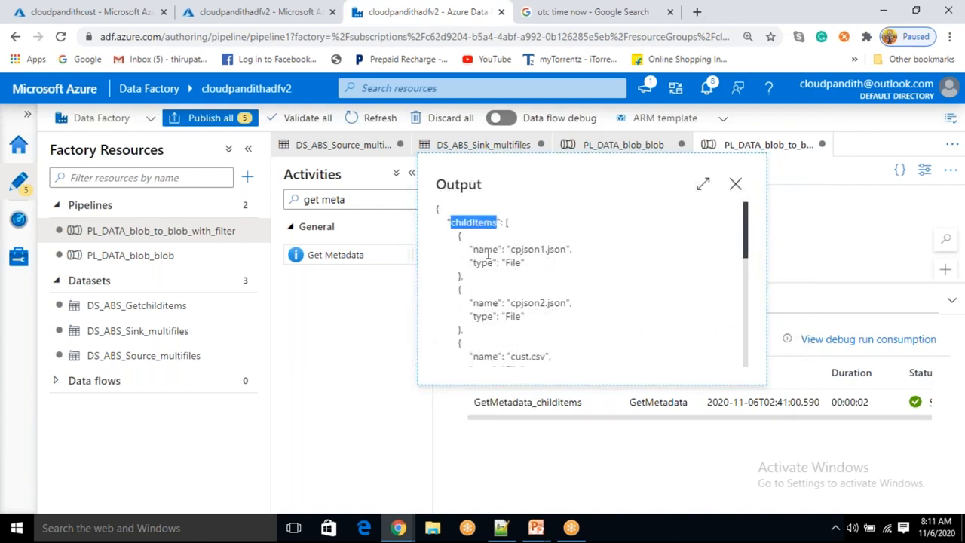
pyautogui.doubleClick(486, 250)
pyautogui.doubleClick(469, 222)
pyautogui.doubleClick(484, 249)
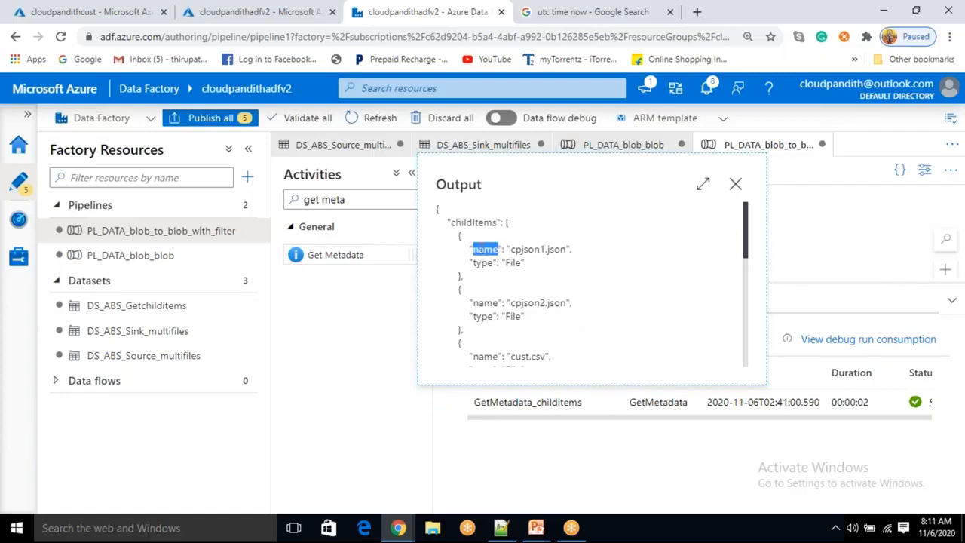
pyautogui.moveTo(511, 251); pyautogui.dragTo(557, 242)
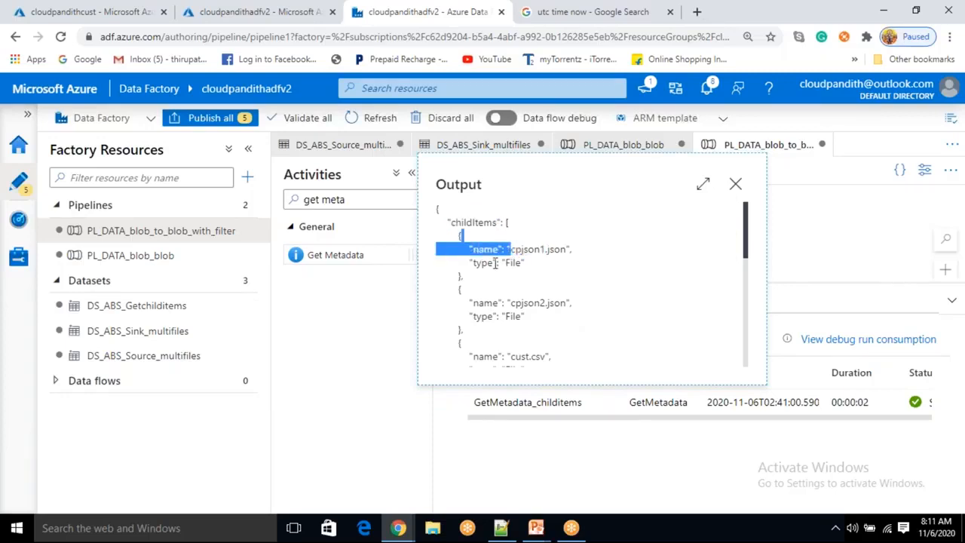
pyautogui.doubleClick(487, 250)
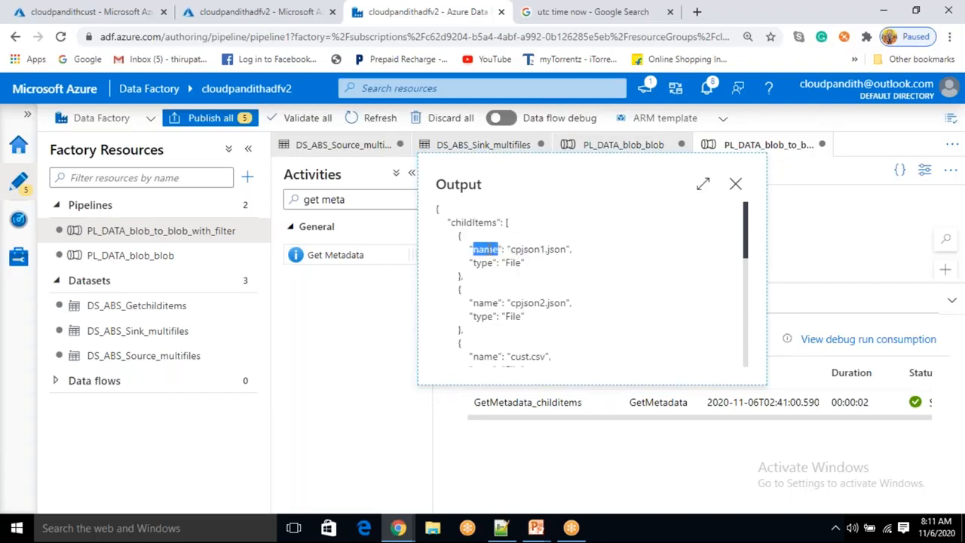
pyautogui.doubleClick(480, 222)
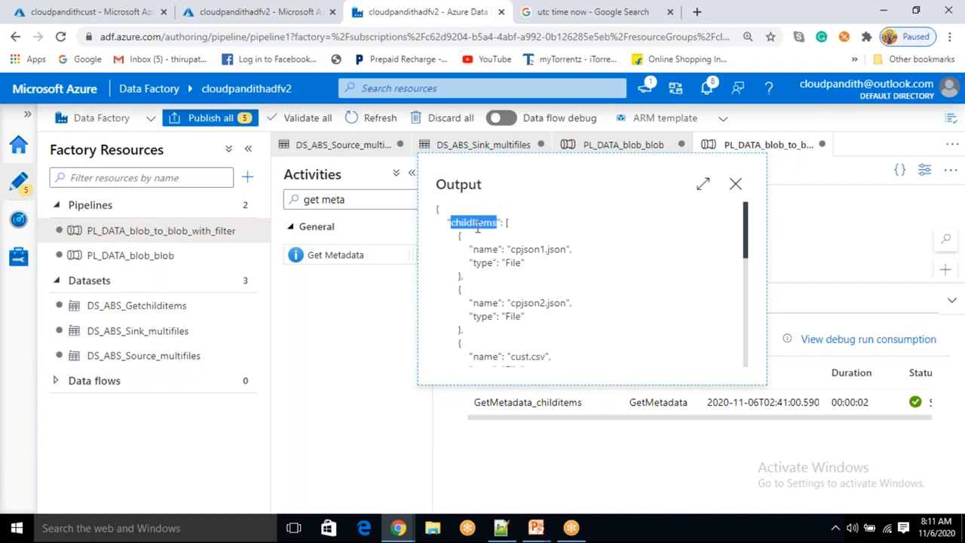
pyautogui.doubleClick(476, 235)
pyautogui.doubleClick(475, 226)
pyautogui.moveTo(474, 241); pyautogui.dragTo(572, 249)
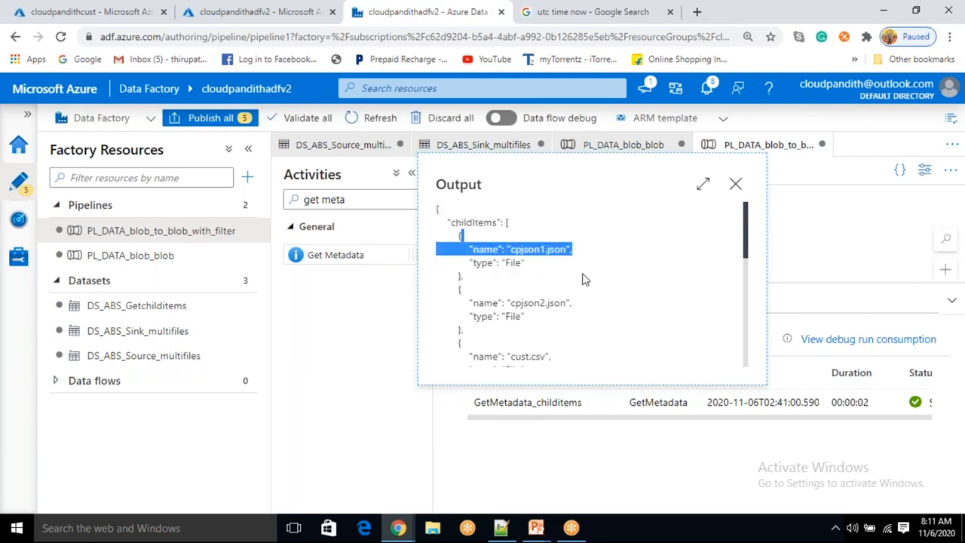
pyautogui.click(582, 280)
# Step: Examine the type value of the first entry and the file names of all remaining childItems entries
pyautogui.doubleClick(512, 261)
pyautogui.click(548, 284)
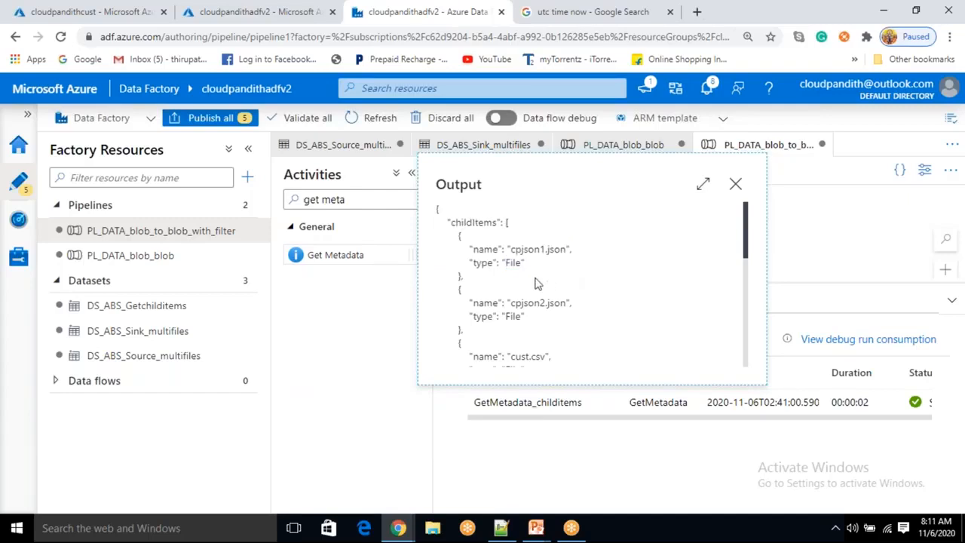
pyautogui.doubleClick(516, 264)
pyautogui.click(536, 264)
pyautogui.doubleClick(517, 263)
pyautogui.click(528, 262)
pyautogui.moveTo(525, 252); pyautogui.dragTo(563, 242)
pyautogui.moveTo(516, 313); pyautogui.dragTo(552, 303)
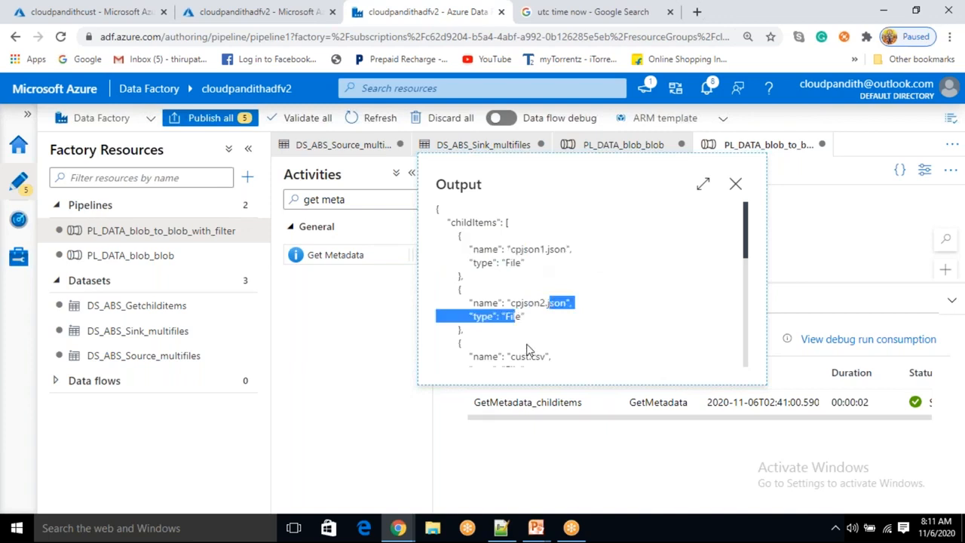
pyautogui.click(551, 336)
pyautogui.scroll(-3, 556, 330)
pyautogui.scroll(3, 534, 237)
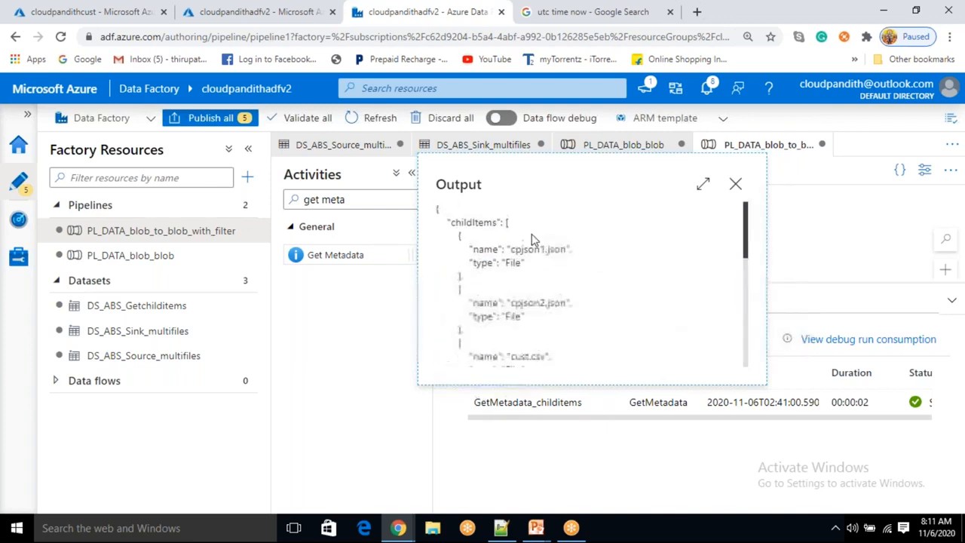
pyautogui.moveTo(520, 362); pyautogui.dragTo(550, 348)
pyautogui.scroll(-2, 550, 345)
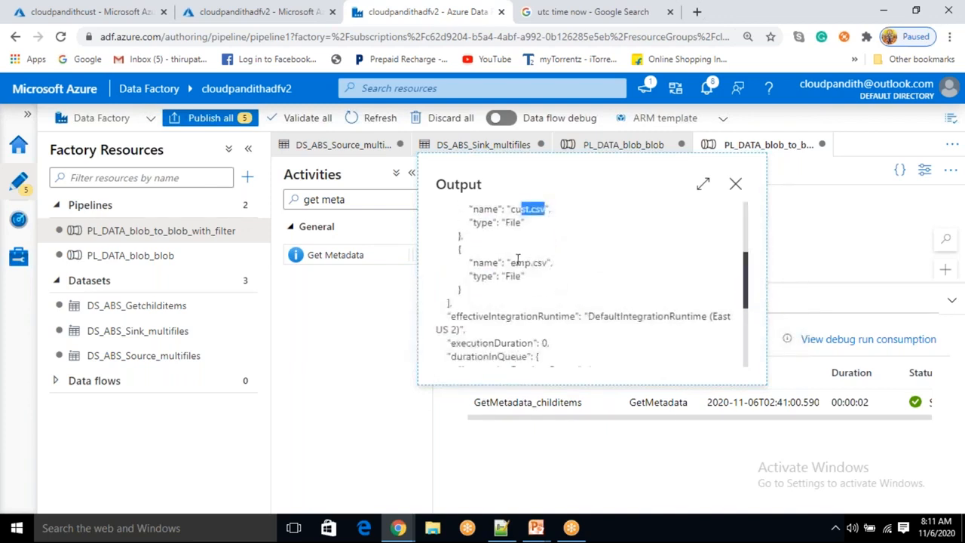
pyautogui.moveTo(515, 263); pyautogui.dragTo(622, 280)
pyautogui.click(622, 280)
# Step: Recheck the childItems structure and the first entry's name value, and close the activity output
pyautogui.moveTo(750, 287); pyautogui.dragTo(465, 212)
pyautogui.doubleClick(463, 221)
pyautogui.moveTo(468, 249); pyautogui.dragTo(503, 317)
pyautogui.click(509, 261)
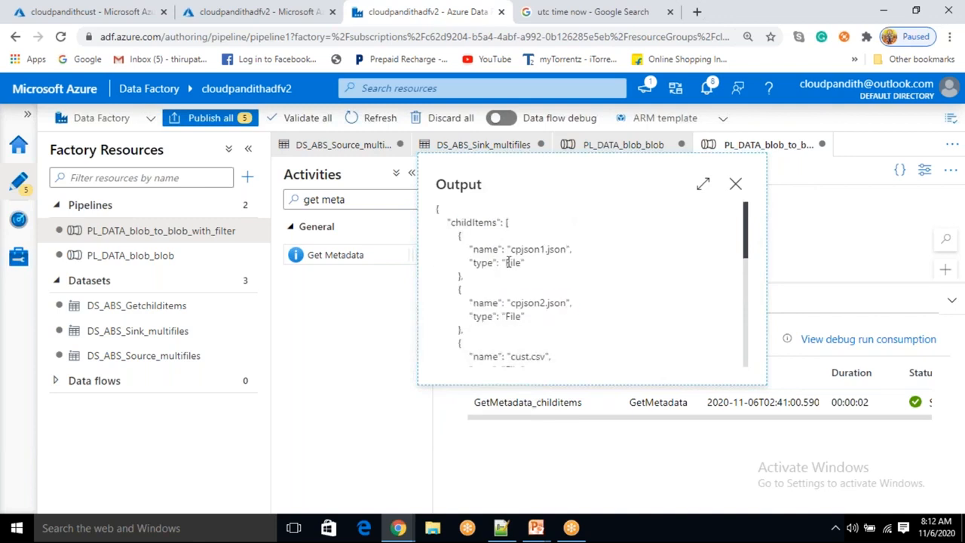
pyautogui.doubleClick(486, 248)
pyautogui.moveTo(515, 249); pyautogui.dragTo(563, 250)
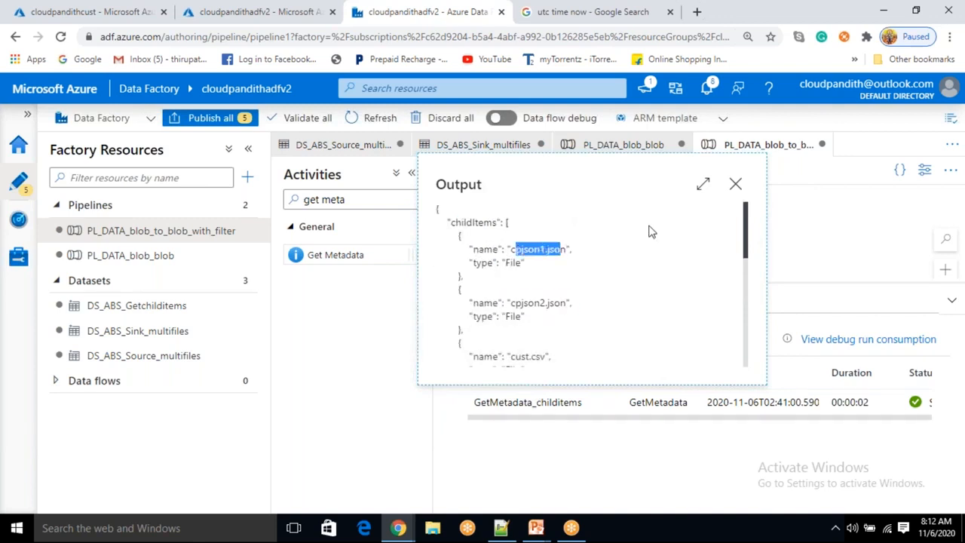
pyautogui.click(736, 185)
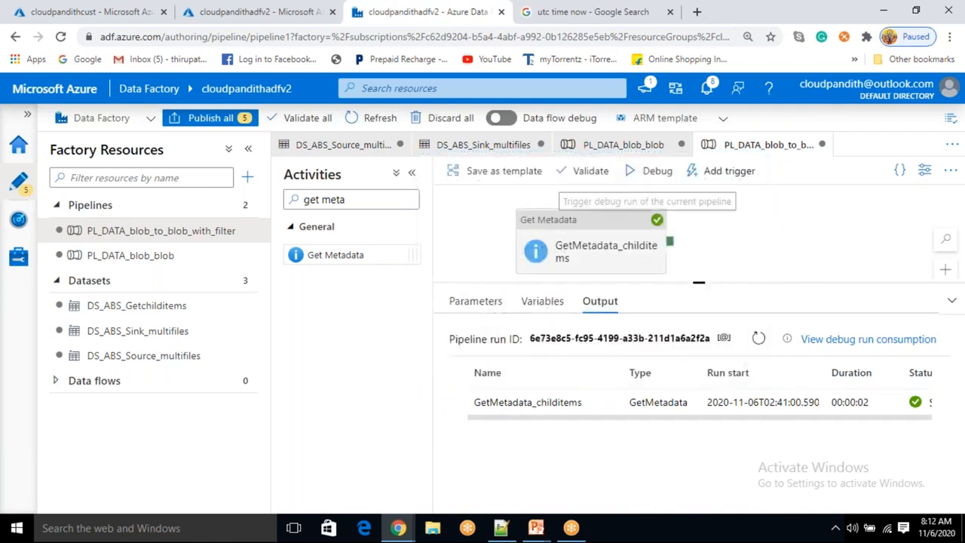
# Step: Search the pipeline activities for "filter"
pyautogui.click(581, 247)
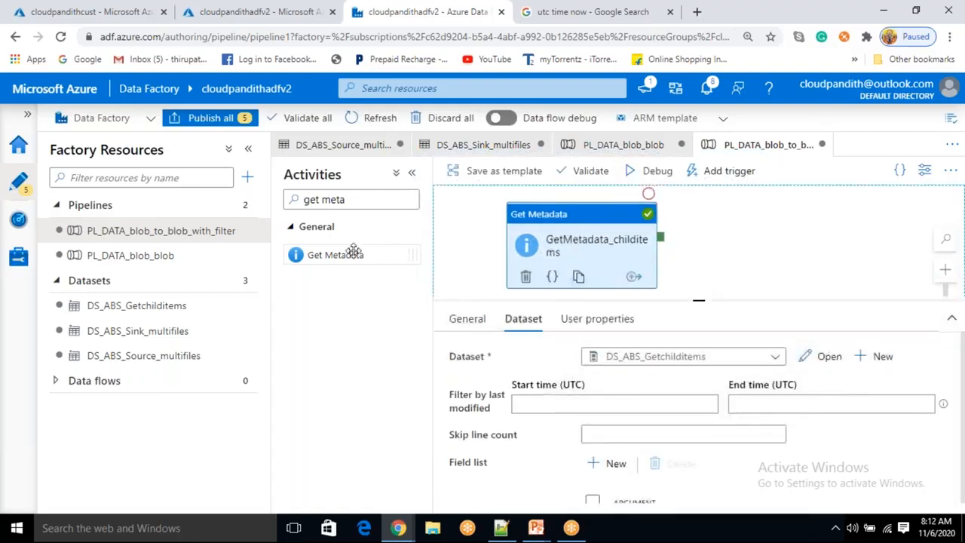
pyautogui.moveTo(367, 199); pyautogui.dragTo(301, 198)
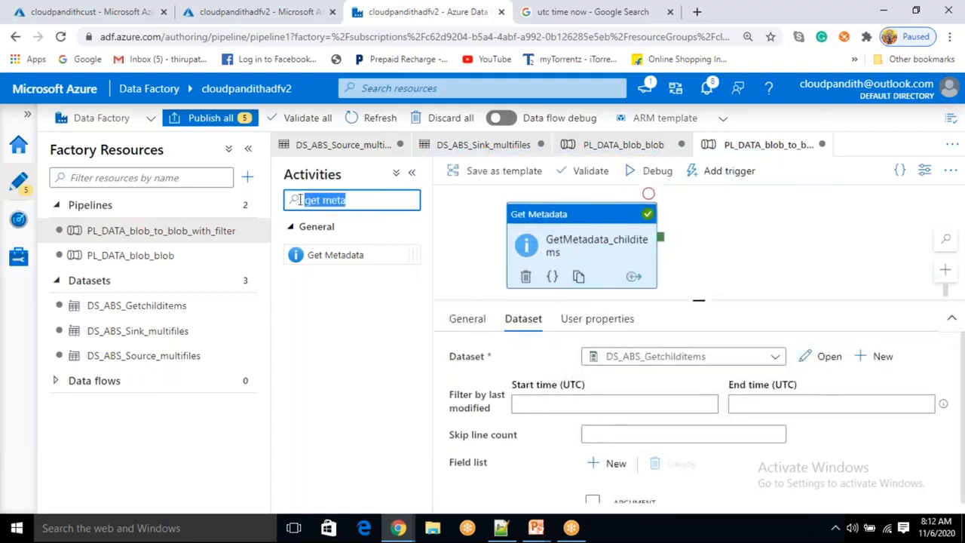
pyautogui.write('filter')
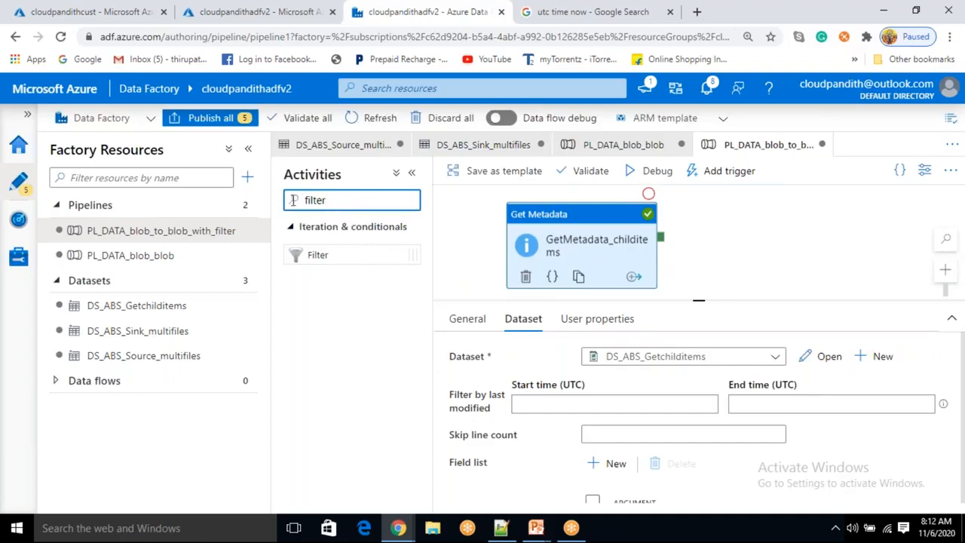
# Step: Switch to the PowerPoint slide show, view the data flow diagram up to the Filter Activity, and return to the data factory in Chrome
pyautogui.click(536, 528)
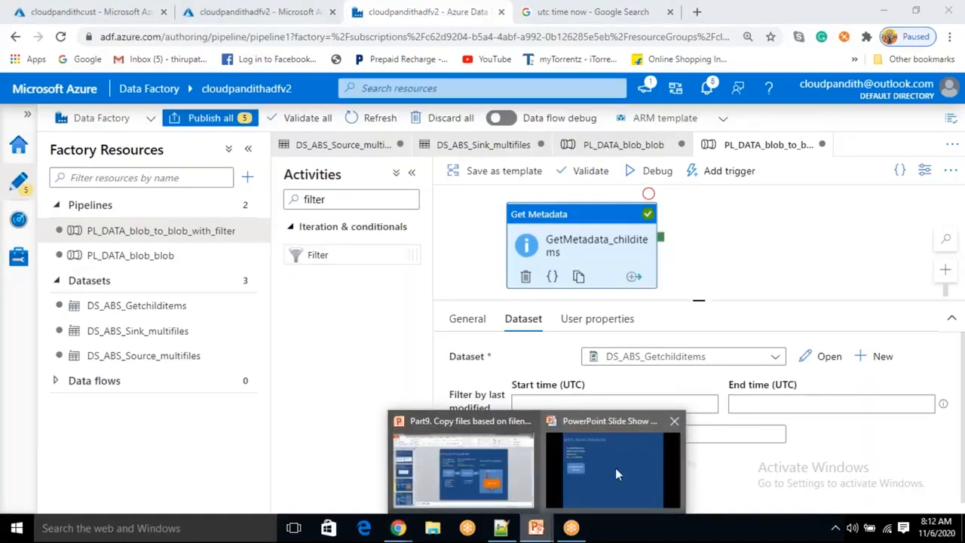
pyautogui.click(617, 473)
pyautogui.click(580, 368)
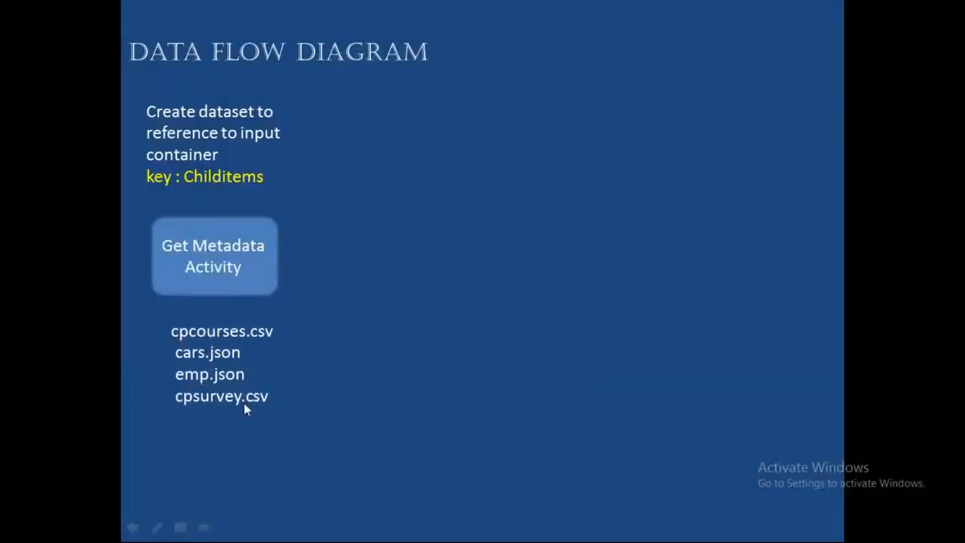
pyautogui.click(244, 402)
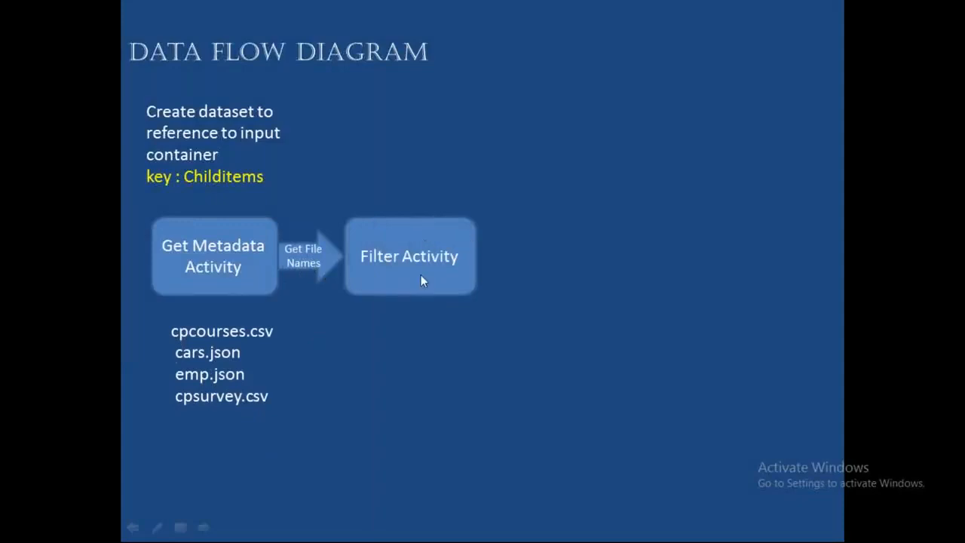
pyautogui.press('super+d')
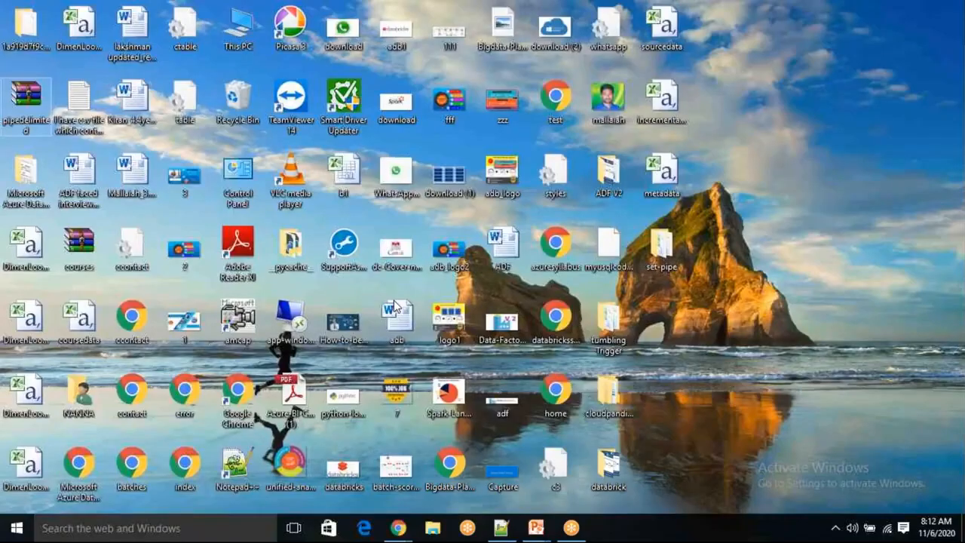
pyautogui.moveTo(398, 528)
pyautogui.click(347, 469)
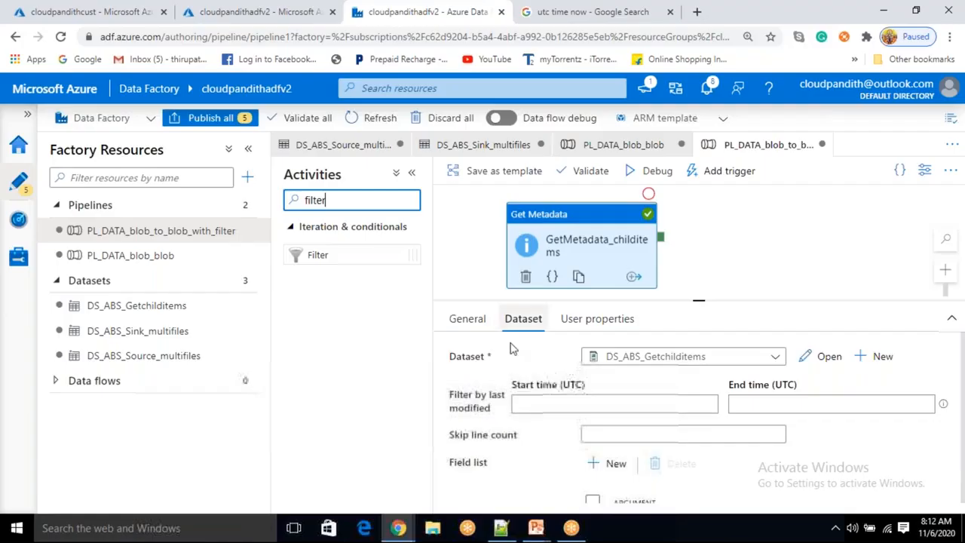
# Step: Add a Filter activity beside Get Metadata and connect the success output of GetMetadata_childitems to it
pyautogui.moveTo(334, 258); pyautogui.dragTo(748, 239)
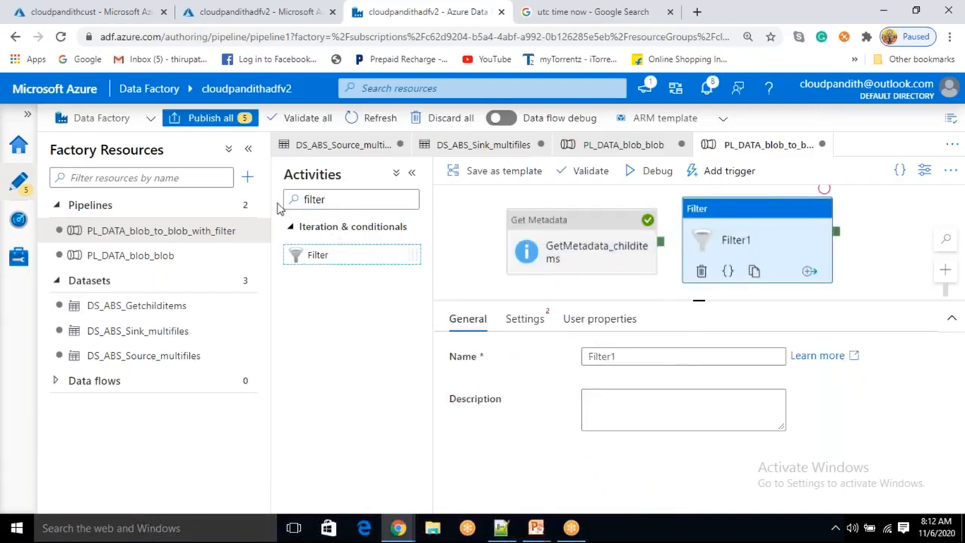
pyautogui.click(248, 149)
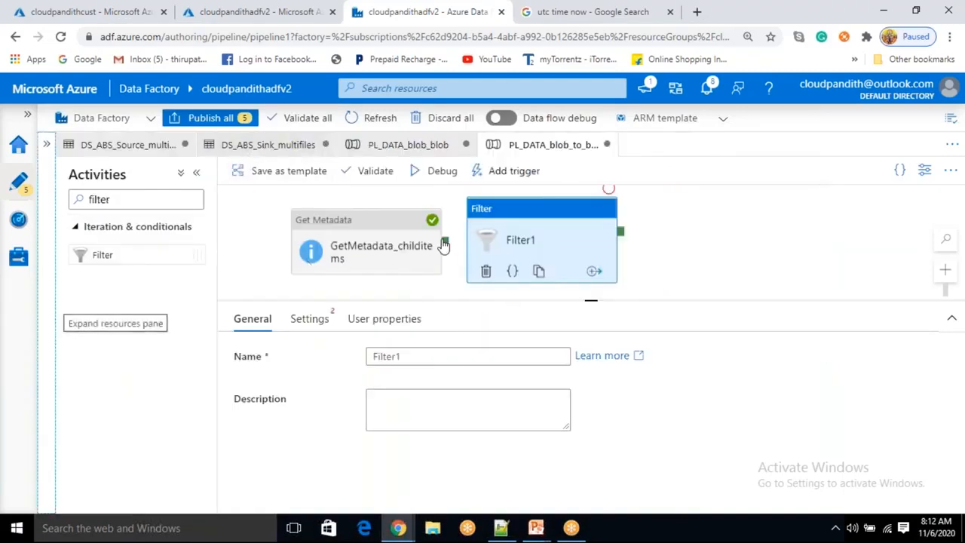
pyautogui.moveTo(517, 236); pyautogui.dragTo(537, 231)
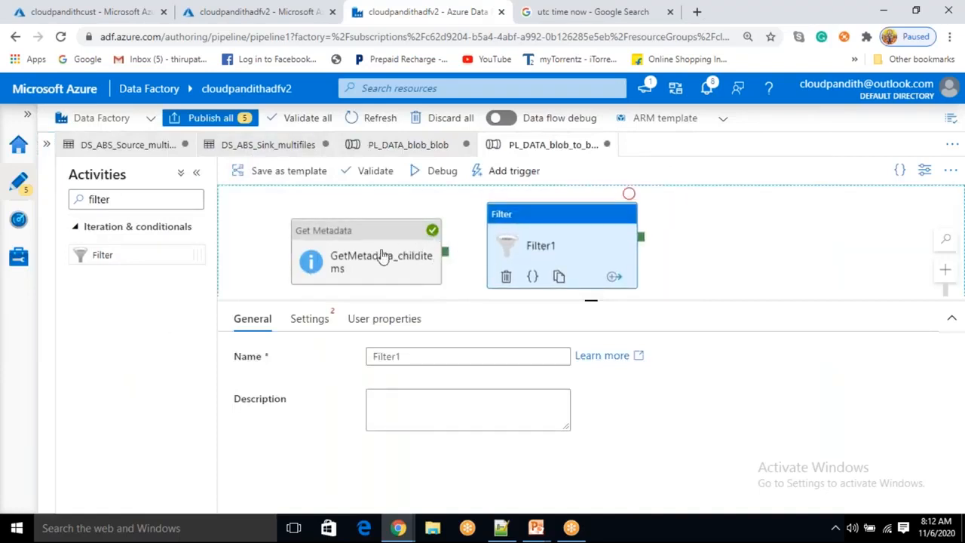
pyautogui.moveTo(446, 257); pyautogui.dragTo(553, 252)
pyautogui.click(553, 252)
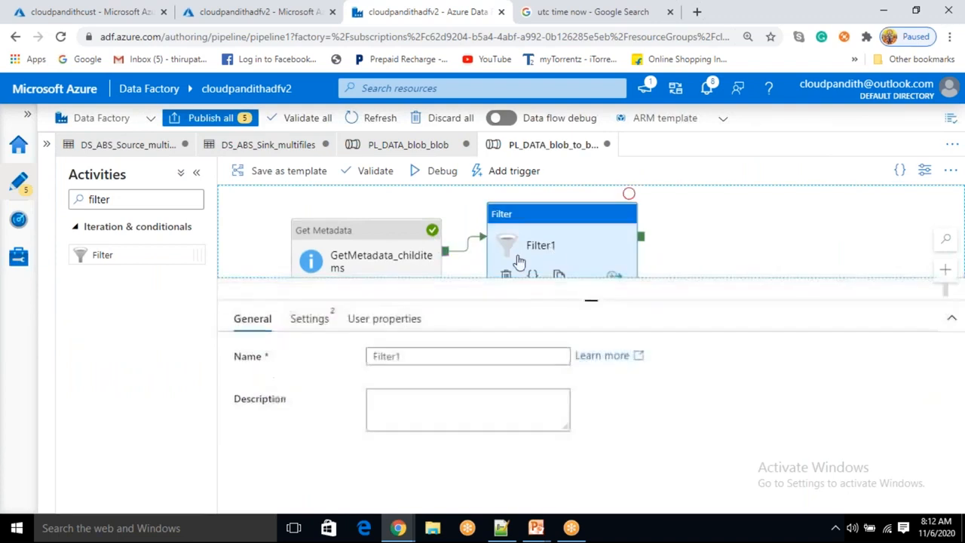
# Step: Review the dependency conditions offered for the connection between the two activities, and select the Filter activity
pyautogui.click(466, 249)
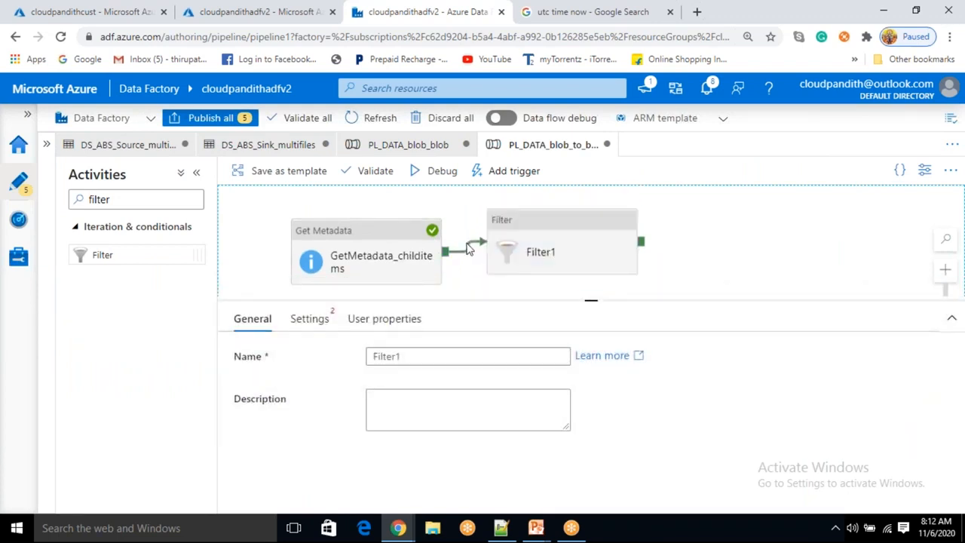
pyautogui.rightClick(468, 249)
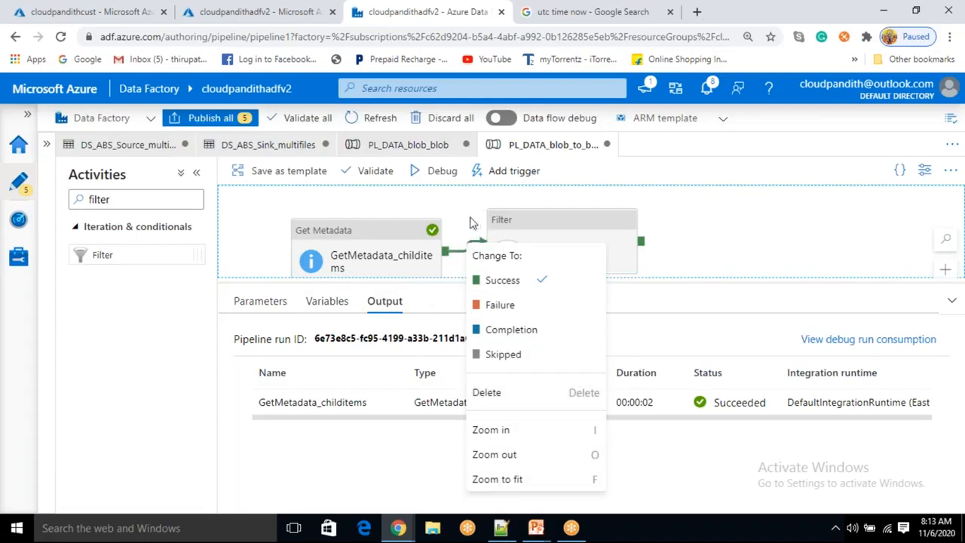
pyautogui.click(460, 252)
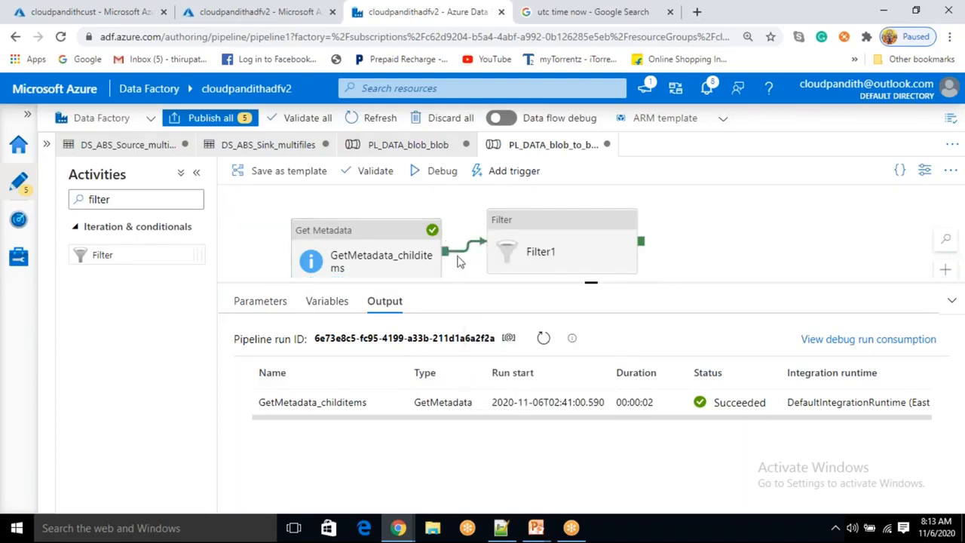
pyautogui.click(549, 245)
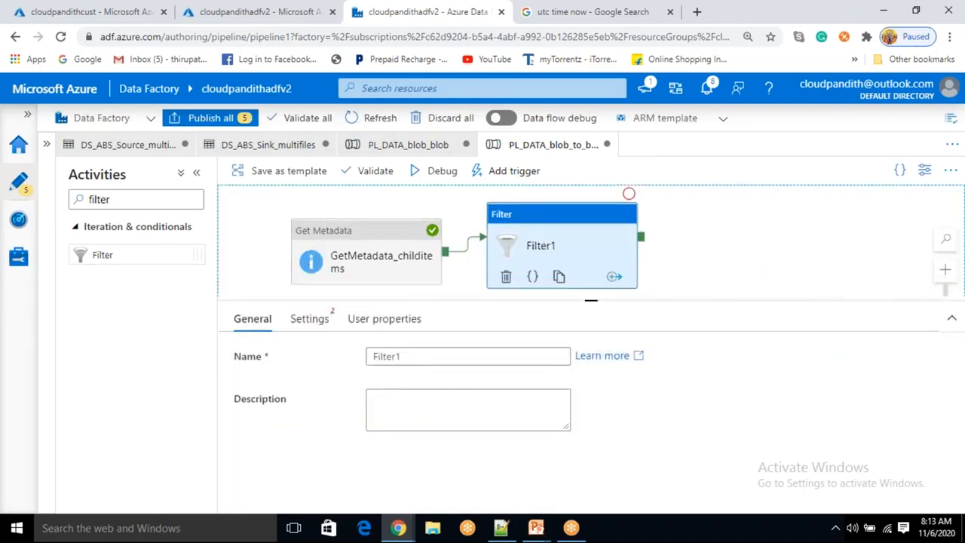
# Step: Rename the Filter activity to Filter_filenames
pyautogui.moveTo(431, 355); pyautogui.dragTo(340, 358)
pyautogui.press('BackSpace')
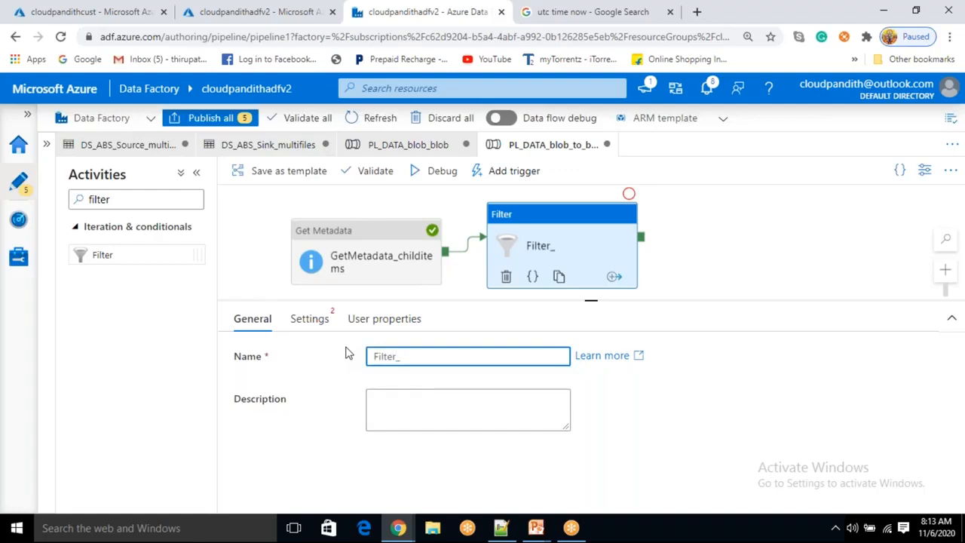
pyautogui.write('lenames')
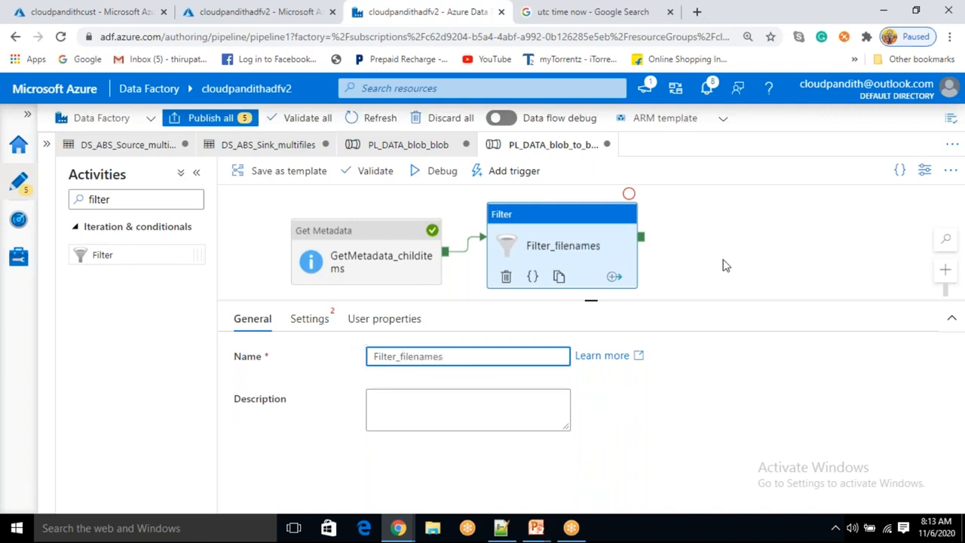
pyautogui.click(593, 235)
pyautogui.click(317, 328)
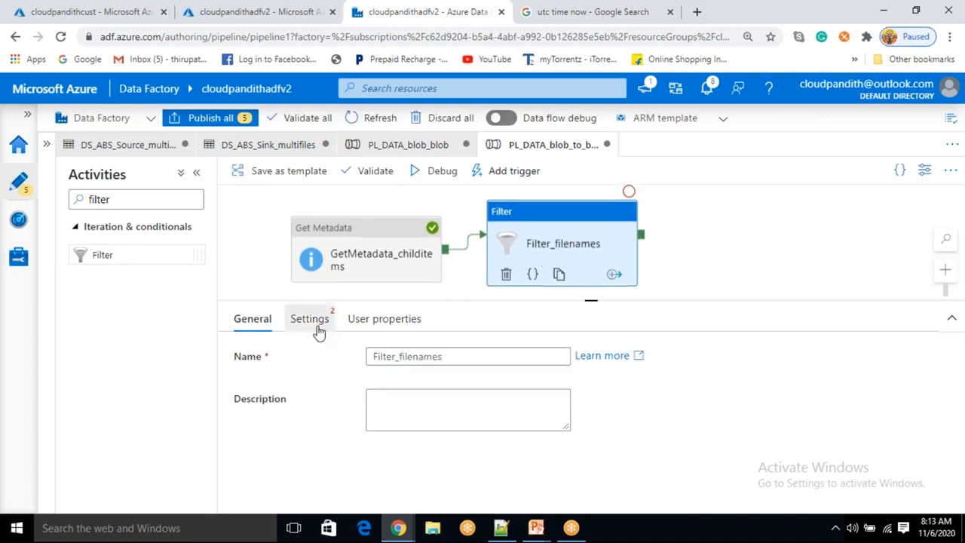
pyautogui.click(376, 355)
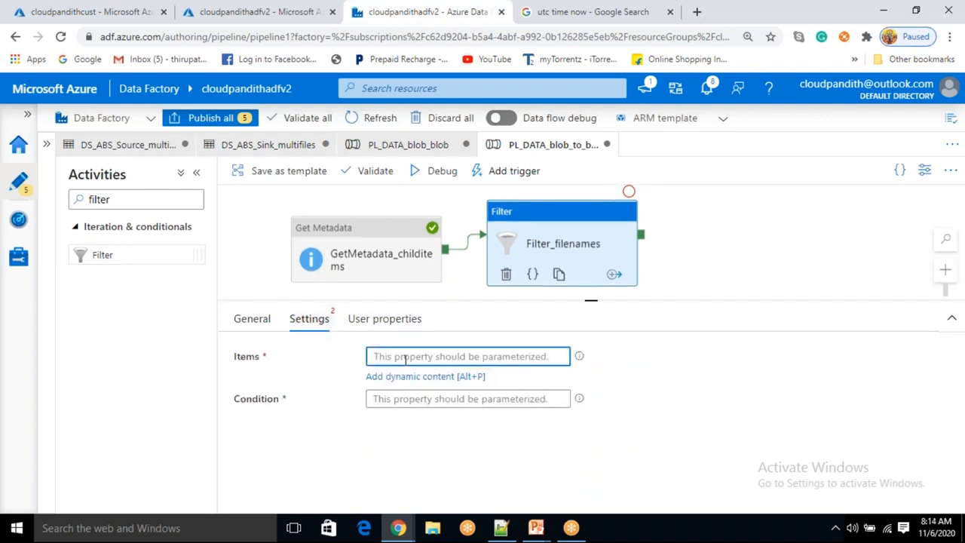
pyautogui.click(395, 376)
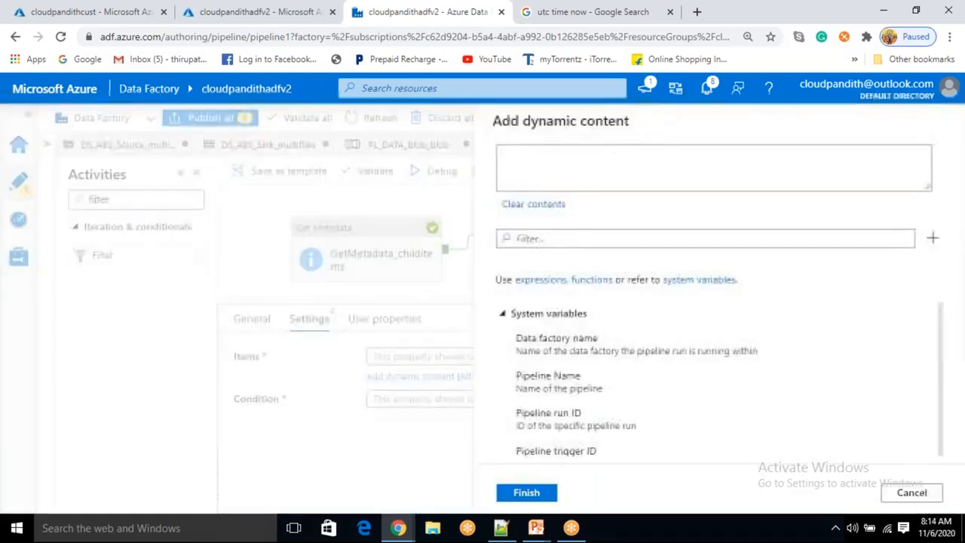
pyautogui.scroll(-5, 681, 324)
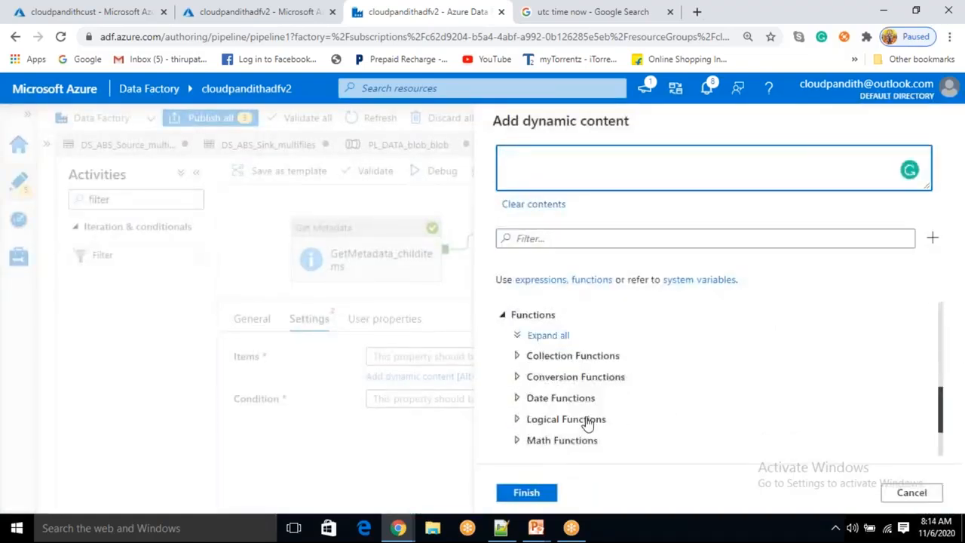
pyautogui.scroll(-2, 588, 426)
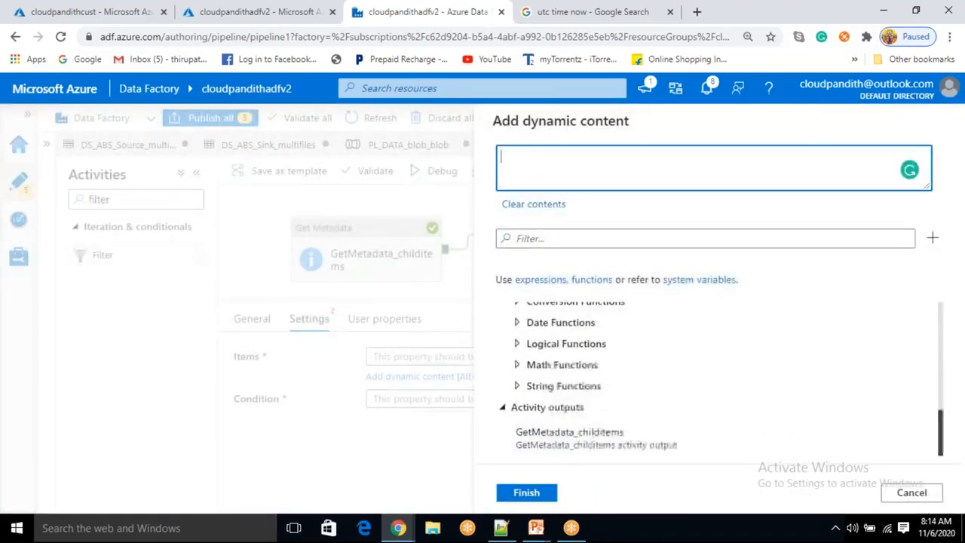
pyautogui.click(597, 443)
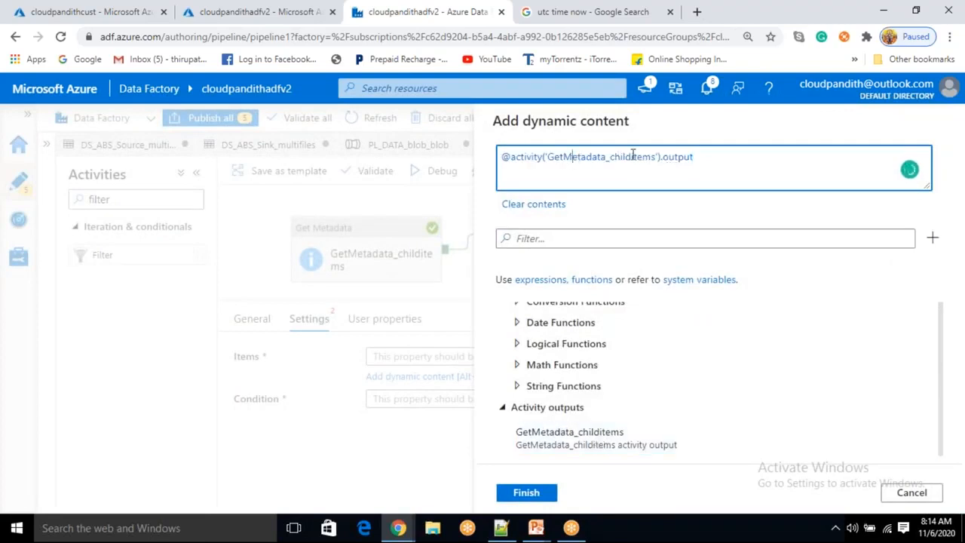
pyautogui.doubleClick(686, 157)
pyautogui.click(707, 156)
pyautogui.write('.childitems')
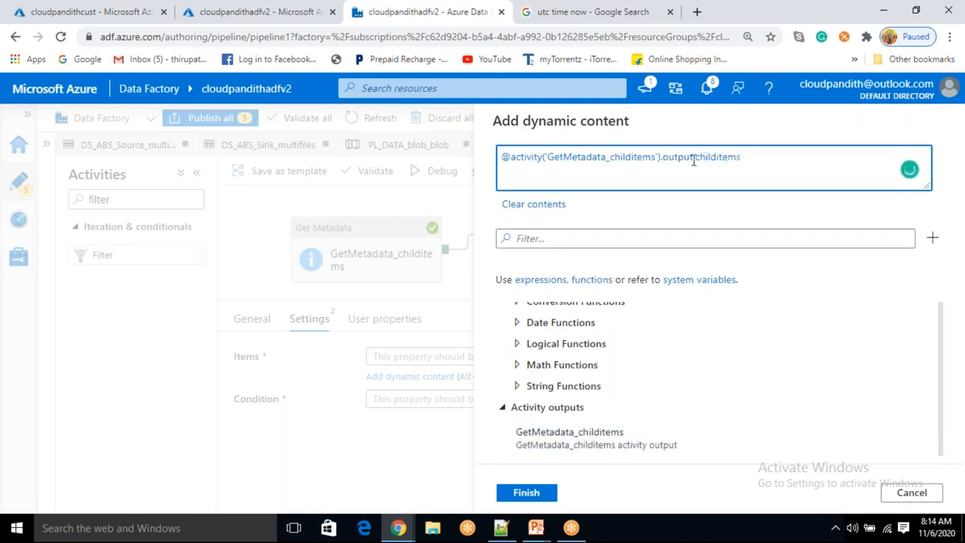
pyautogui.click(532, 493)
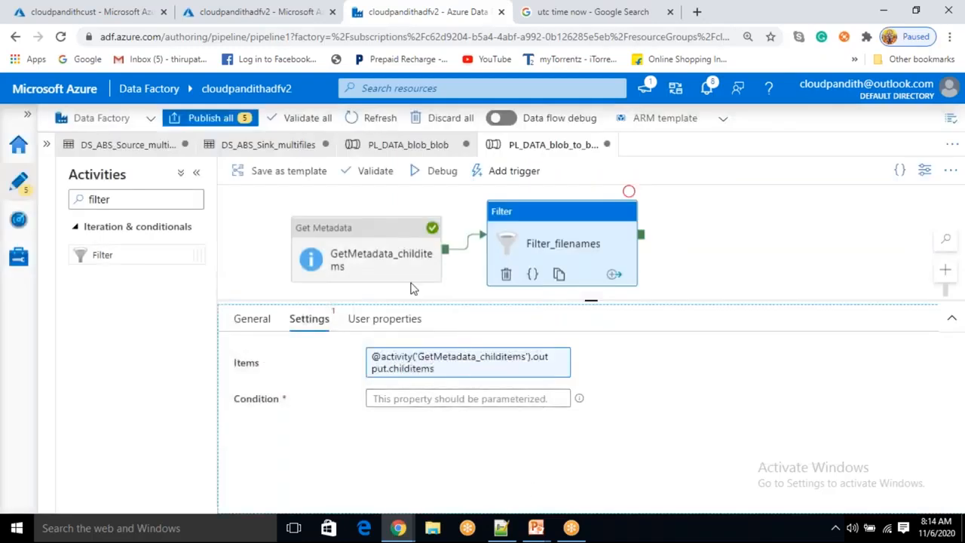
# Step: Check the childItems key in the debug output of GetMetadata_childitems, and return to the Items setting of Filter_filenames
pyautogui.click(677, 230)
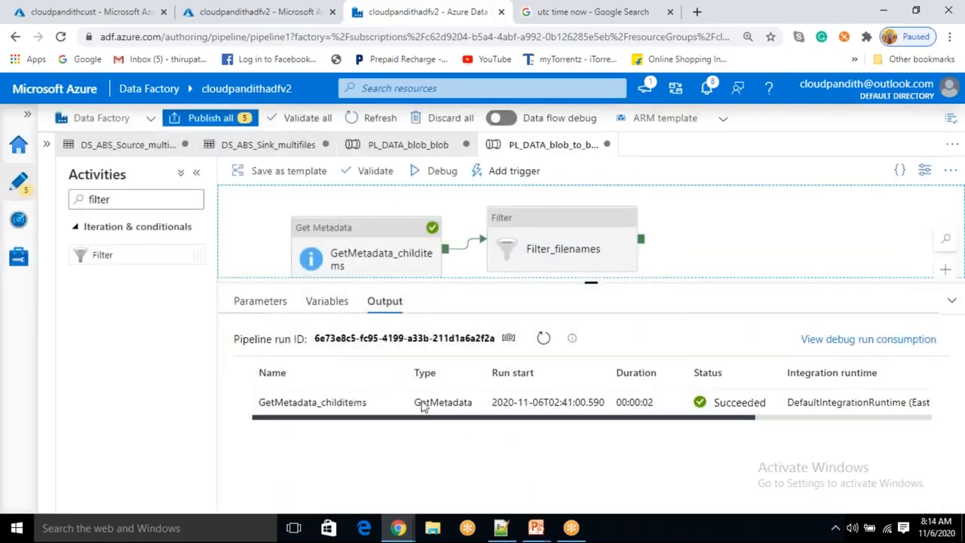
pyautogui.click(383, 402)
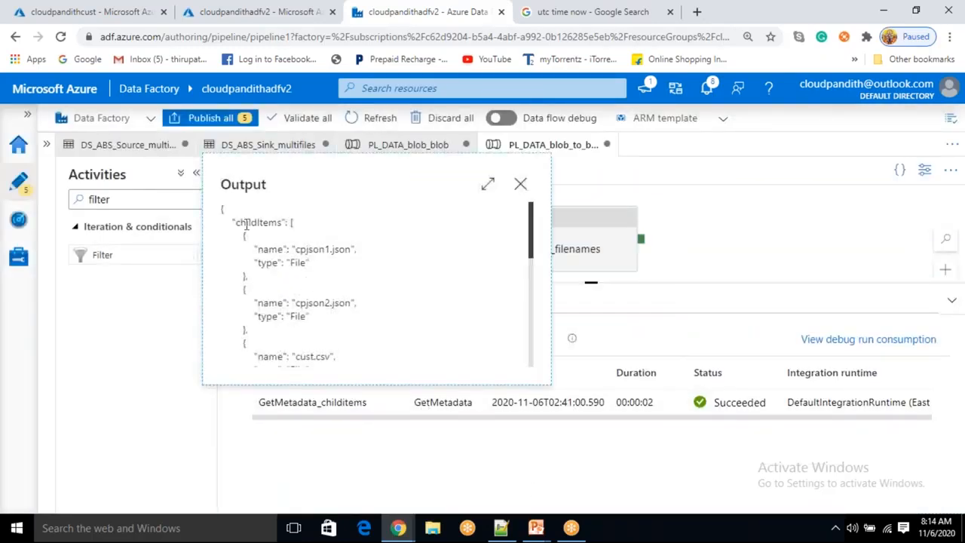
pyautogui.moveTo(235, 223); pyautogui.dragTo(280, 222)
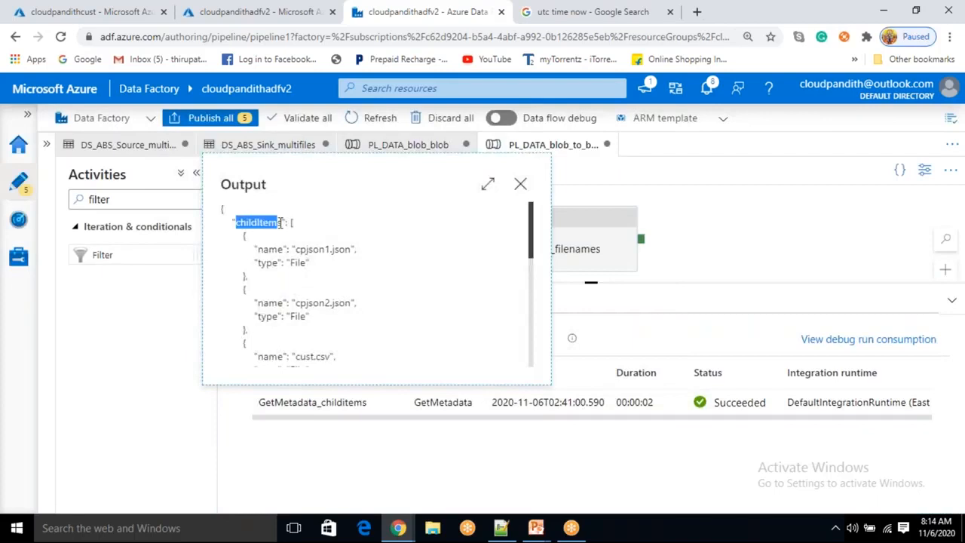
pyautogui.click(520, 184)
pyautogui.click(561, 230)
pyautogui.click(494, 366)
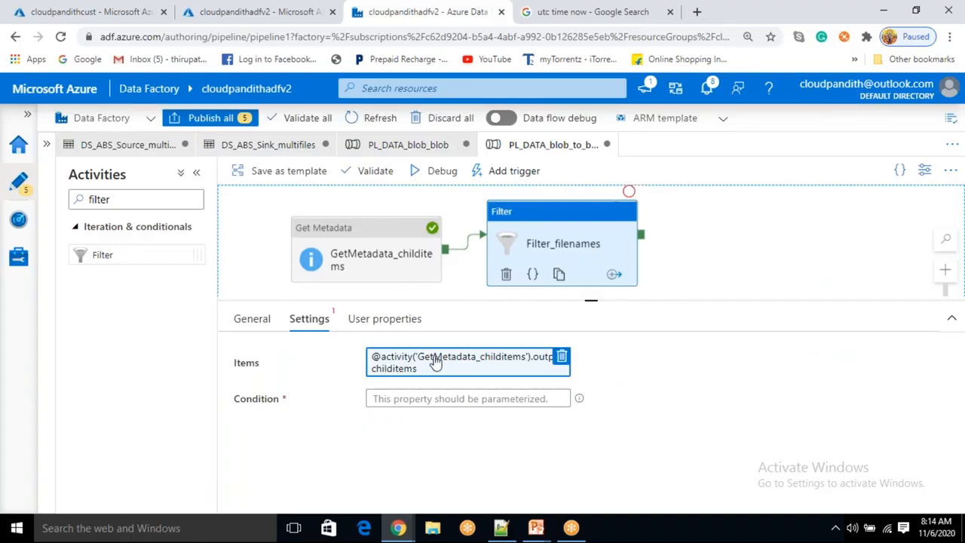
# Step: Insert the startswith string function as dynamic content for the Condition of Filter_filenames
pyautogui.click(412, 397)
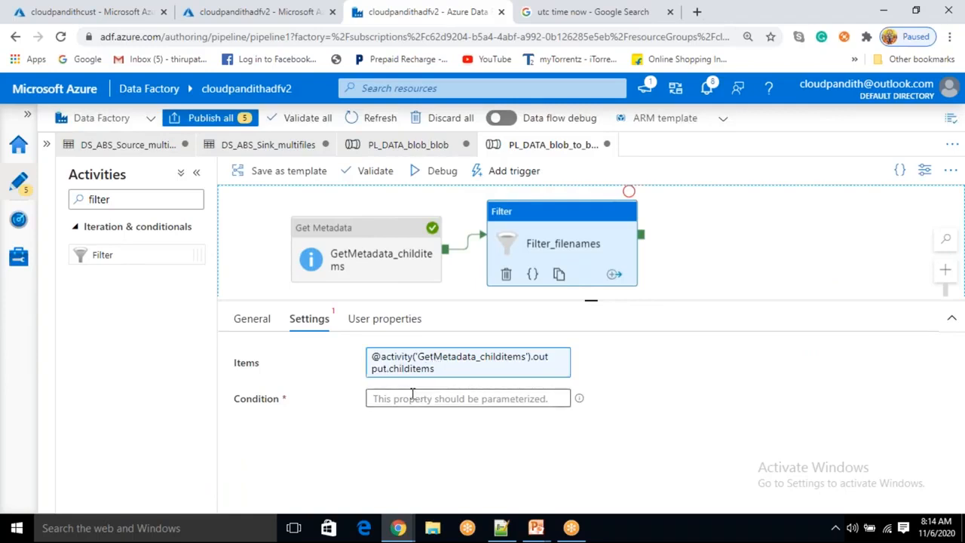
pyautogui.click(408, 422)
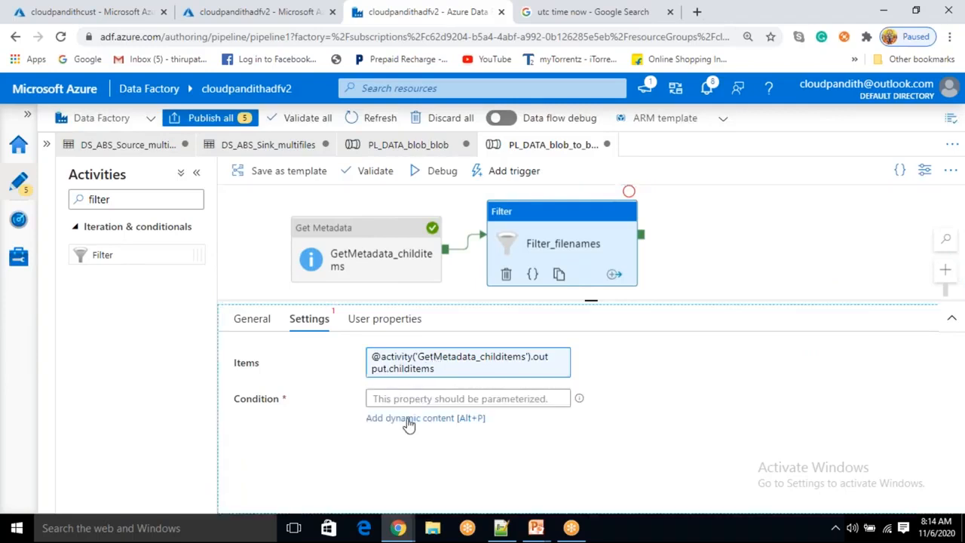
pyautogui.scroll(-2, 558, 392)
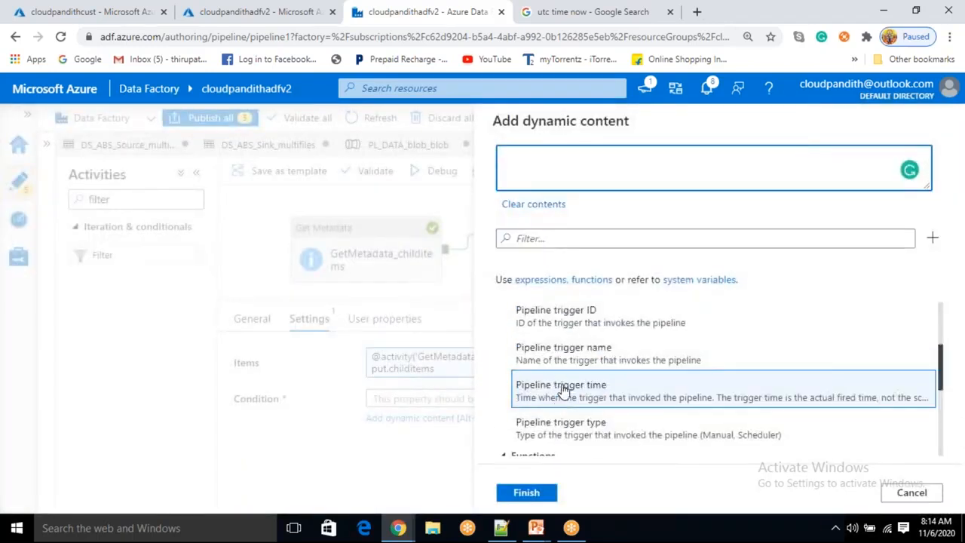
pyautogui.scroll(-5, 561, 391)
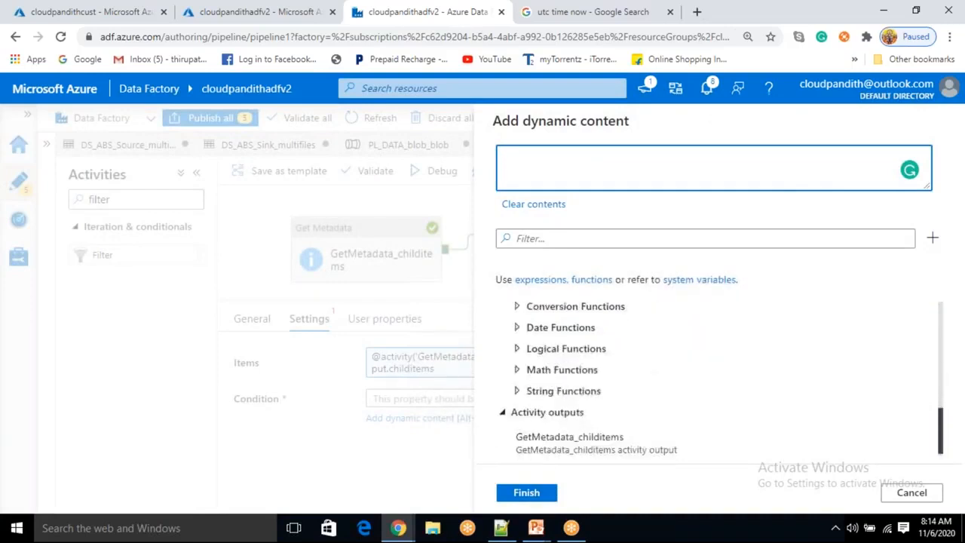
pyautogui.click(517, 390)
pyautogui.scroll(-2, 558, 385)
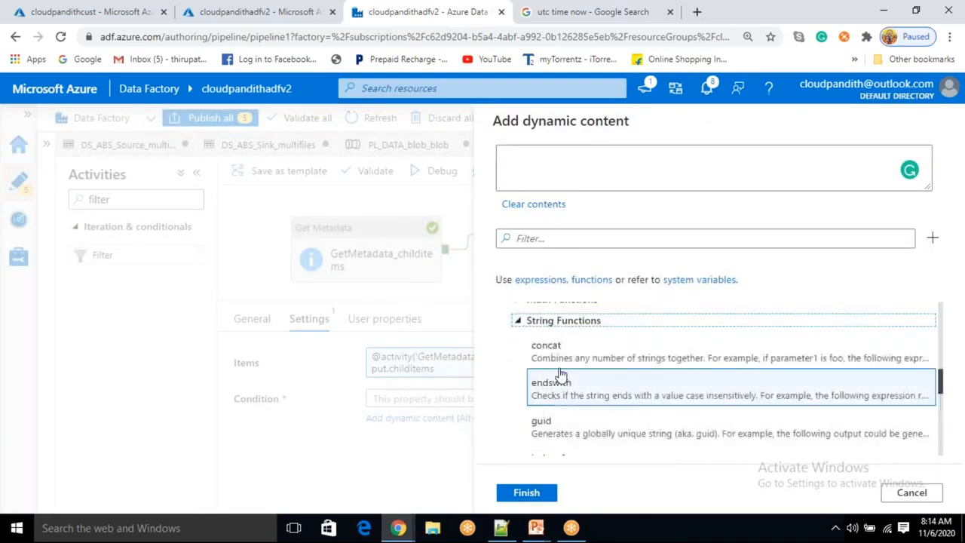
pyautogui.scroll(-3, 559, 396)
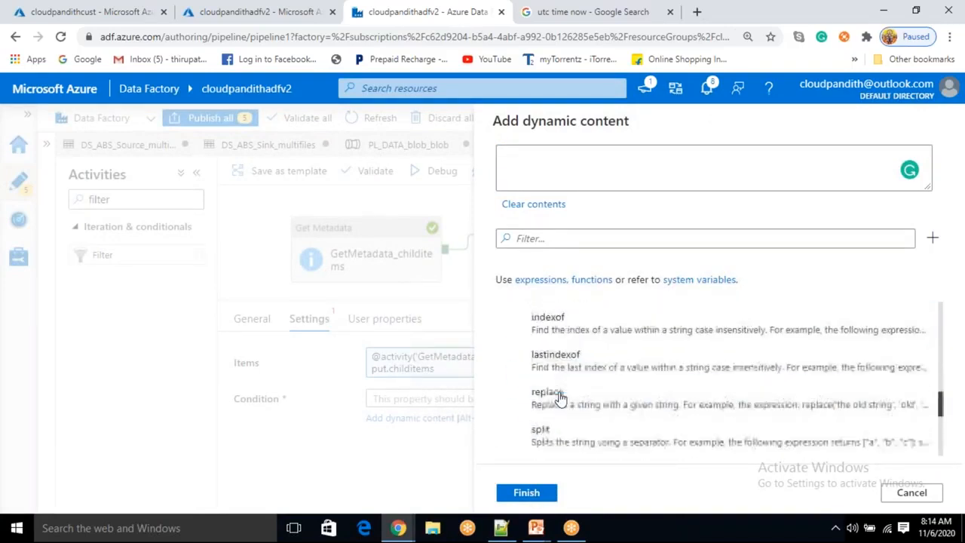
pyautogui.scroll(-2, 557, 399)
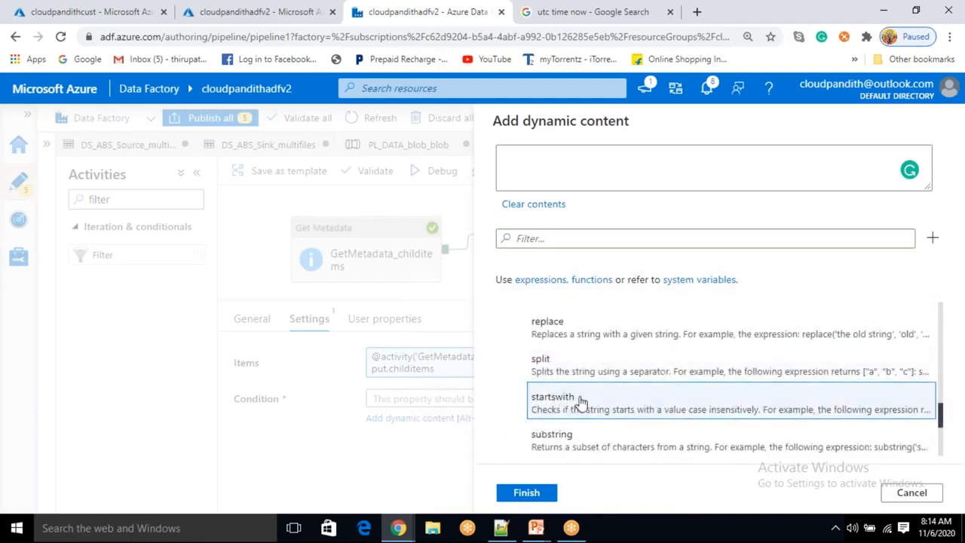
pyautogui.click(580, 403)
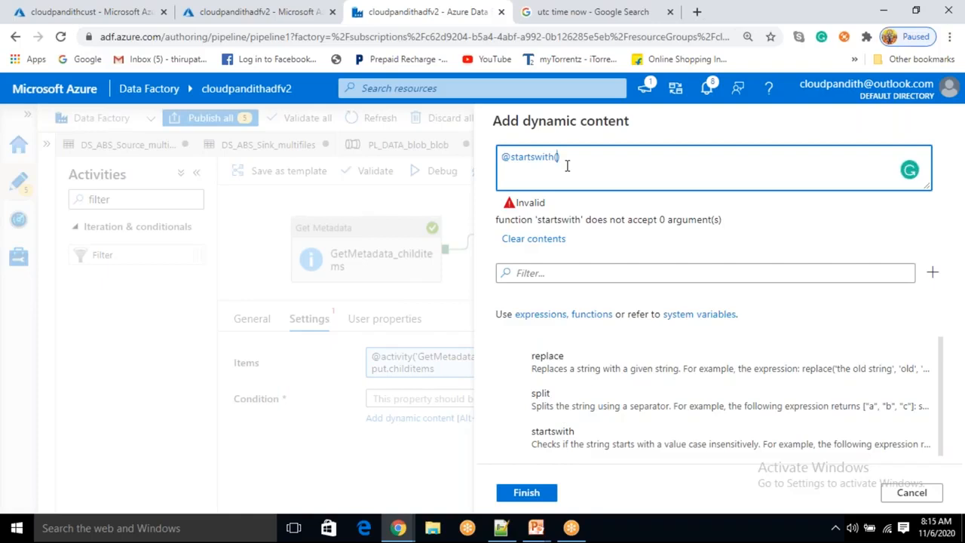
# Step: Complete the startswith function with the arguments item().name and 'cp'
pyautogui.write('item')
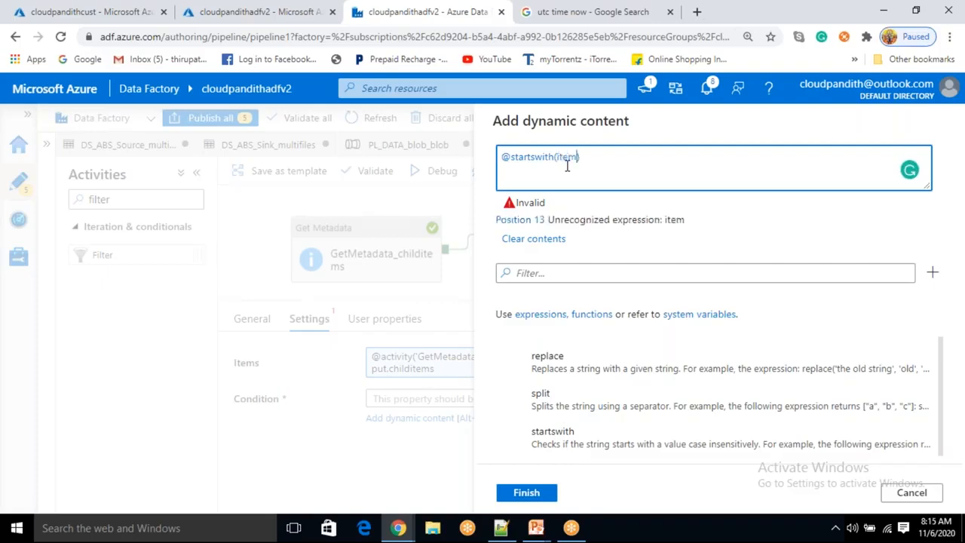
pyautogui.write('()')
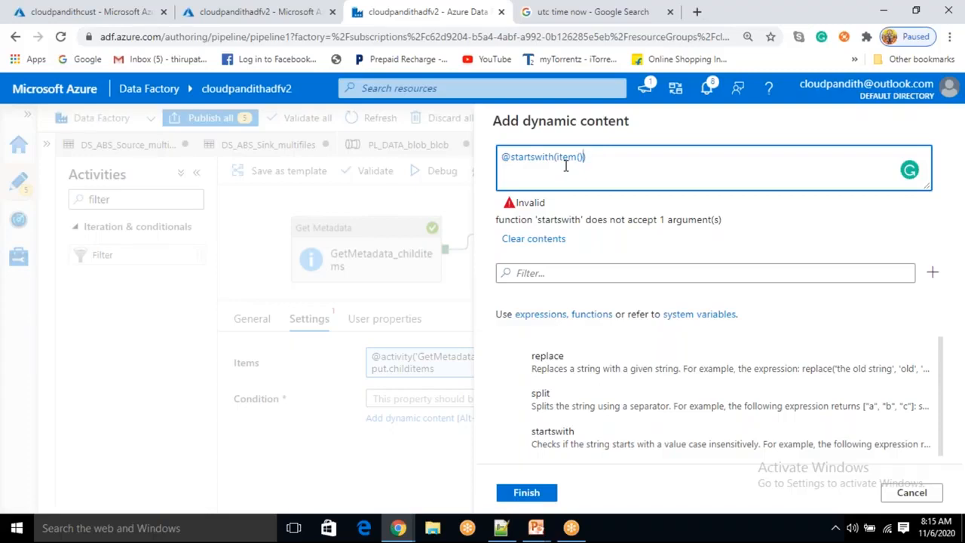
pyautogui.write('.name')
pyautogui.write(", ''")
pyautogui.press('Left')
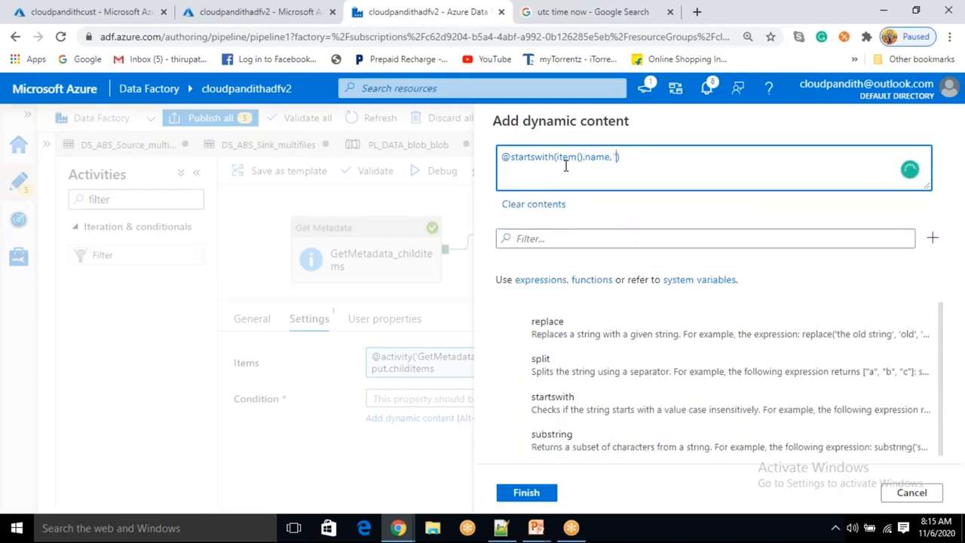
pyautogui.write('cp')
# Step: Review the function, item().name and 'cp' parts of the condition expression, and accept it
pyautogui.moveTo(615, 157); pyautogui.dragTo(631, 153)
pyautogui.click(626, 169)
pyautogui.moveTo(614, 157); pyautogui.dragTo(627, 154)
pyautogui.moveTo(512, 157); pyautogui.dragTo(608, 154)
pyautogui.click(560, 156)
pyautogui.click(615, 158)
pyautogui.click(623, 174)
pyautogui.doubleClick(567, 157)
pyautogui.click(540, 495)
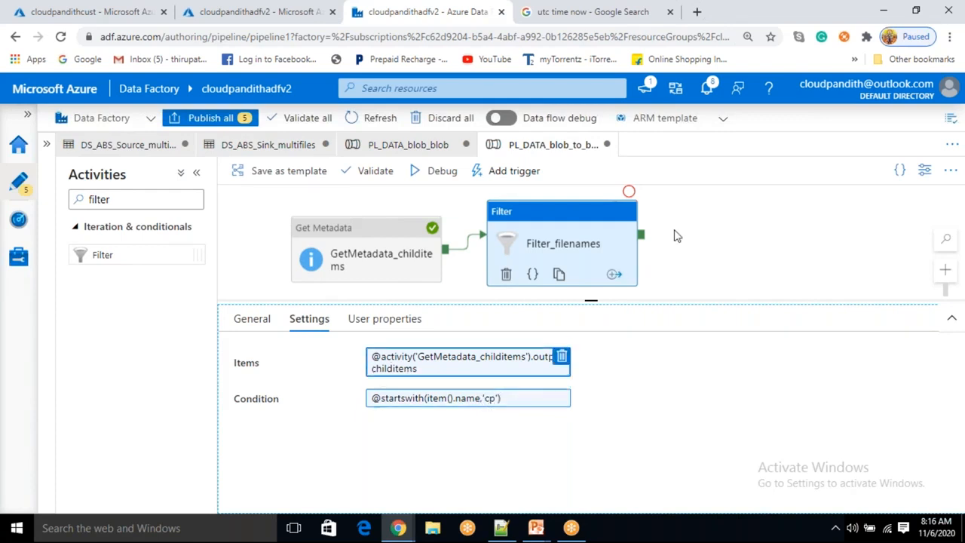
# Step: Debug the pipeline, refresh the run status and open the output of Filter_filenames
pyautogui.click(442, 173)
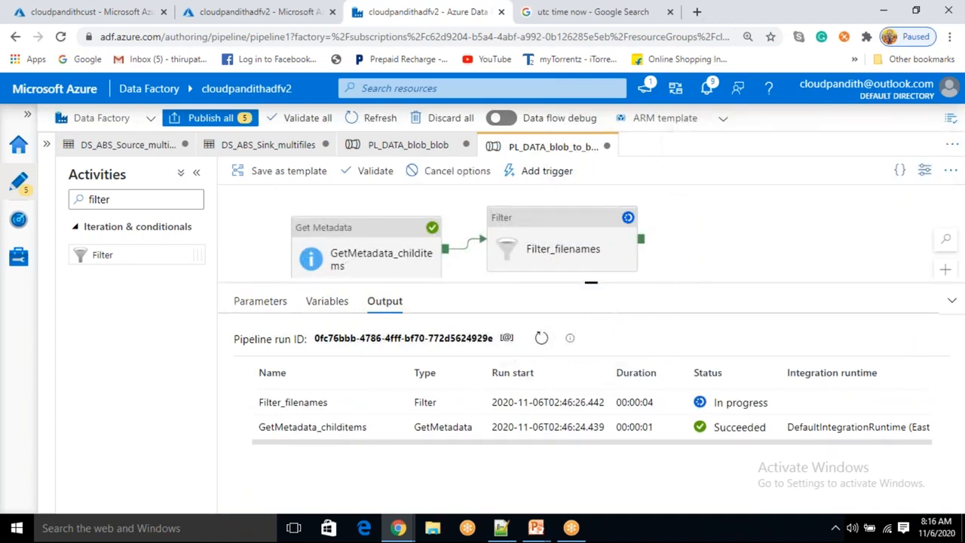
pyautogui.click(542, 339)
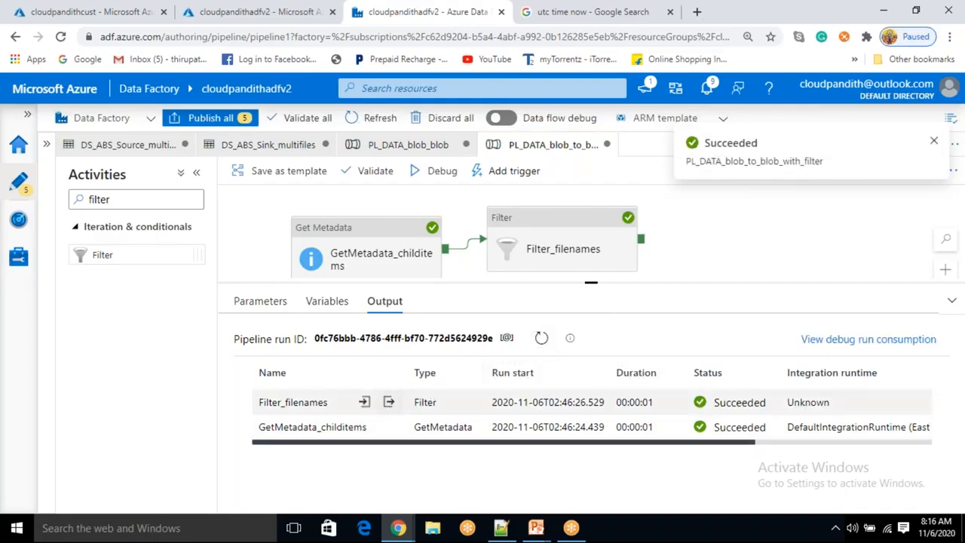
pyautogui.click(388, 402)
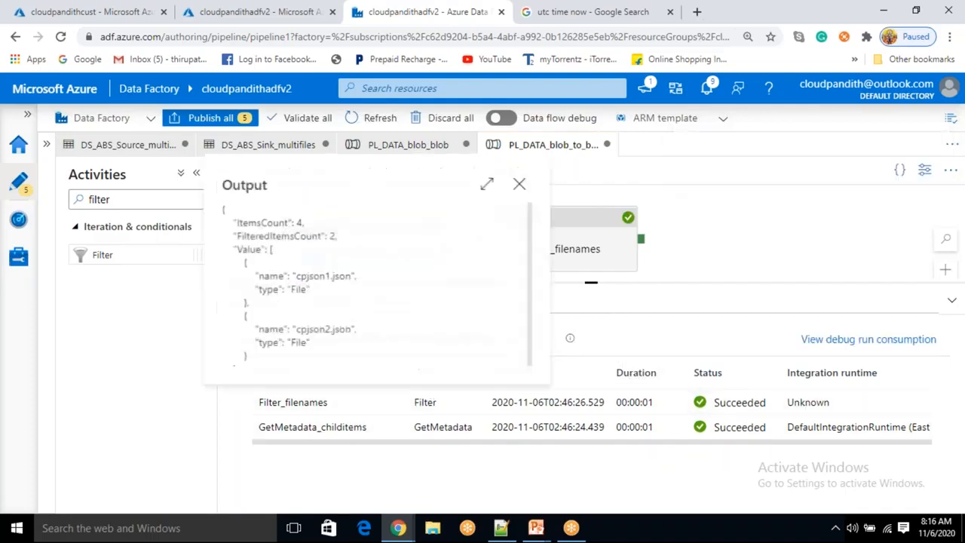
# Step: Examine the item counts and the filtered file names in the Filter_filenames output, and close it
pyautogui.moveTo(261, 222); pyautogui.dragTo(322, 232)
pyautogui.click(362, 248)
pyautogui.click(379, 269)
pyautogui.moveTo(294, 274); pyautogui.dragTo(359, 285)
pyautogui.moveTo(293, 331); pyautogui.dragTo(386, 345)
pyautogui.click(307, 307)
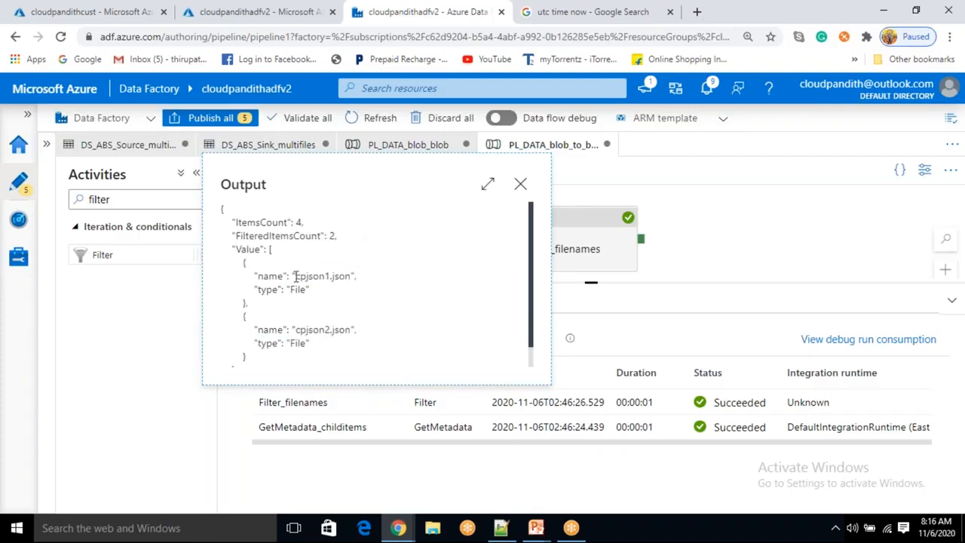
pyautogui.moveTo(295, 276); pyautogui.dragTo(327, 270)
pyautogui.moveTo(293, 329); pyautogui.dragTo(340, 325)
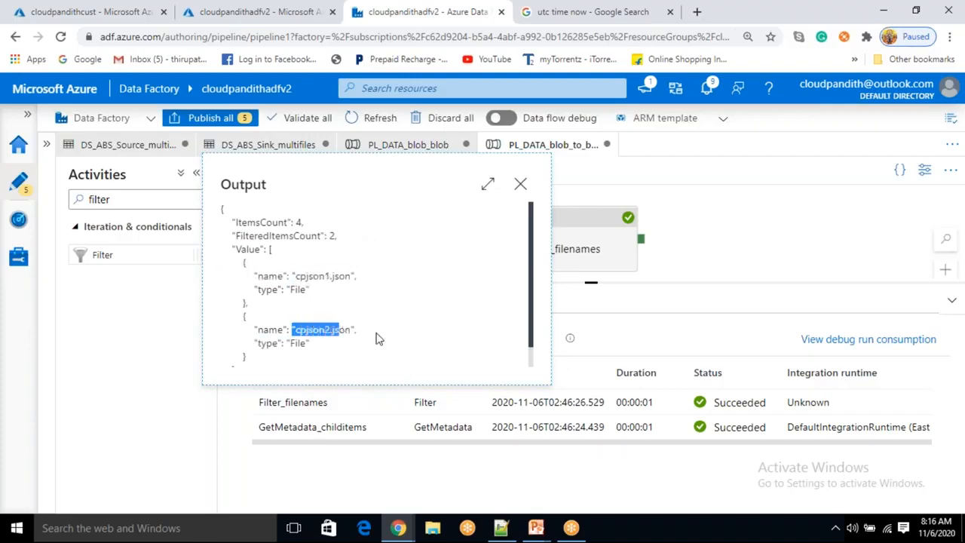
pyautogui.click(520, 186)
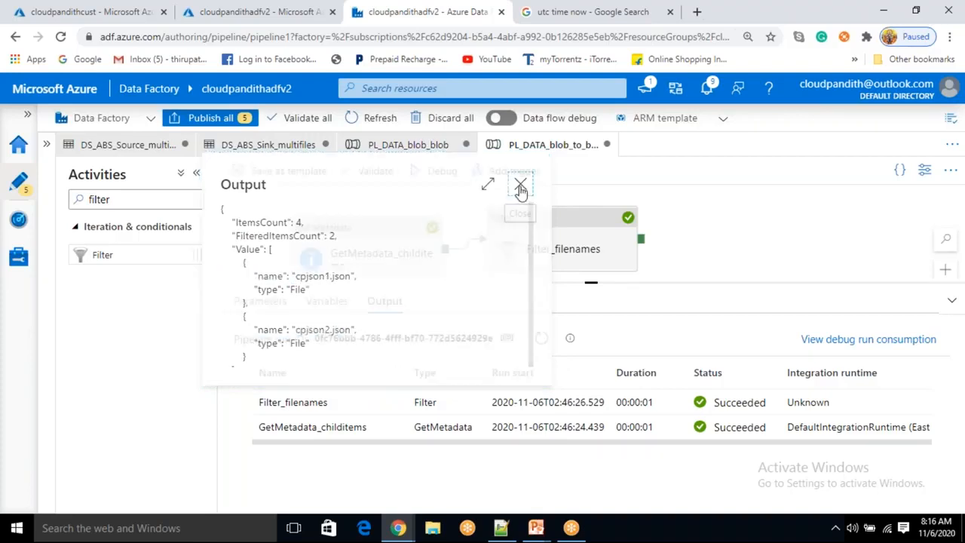
pyautogui.click(494, 276)
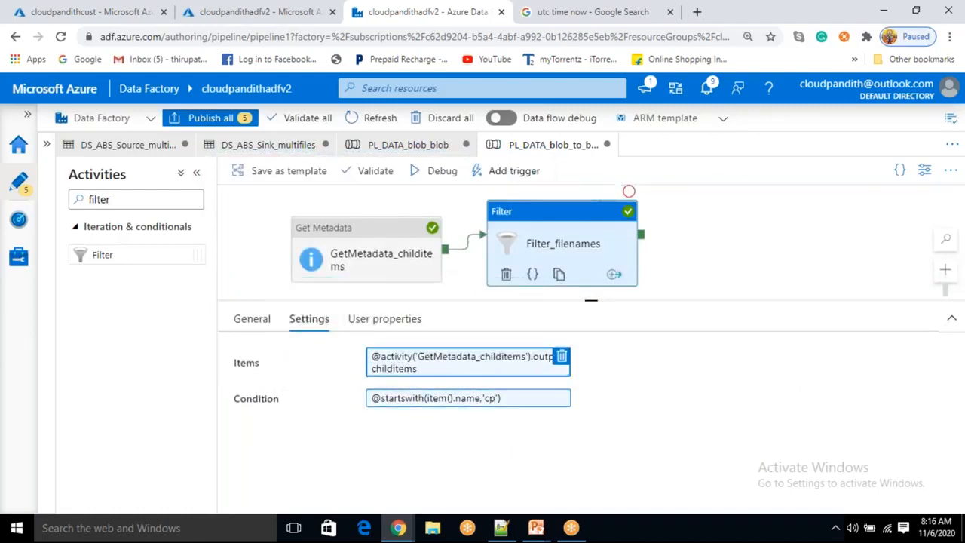
pyautogui.click(467, 362)
pyautogui.click(926, 491)
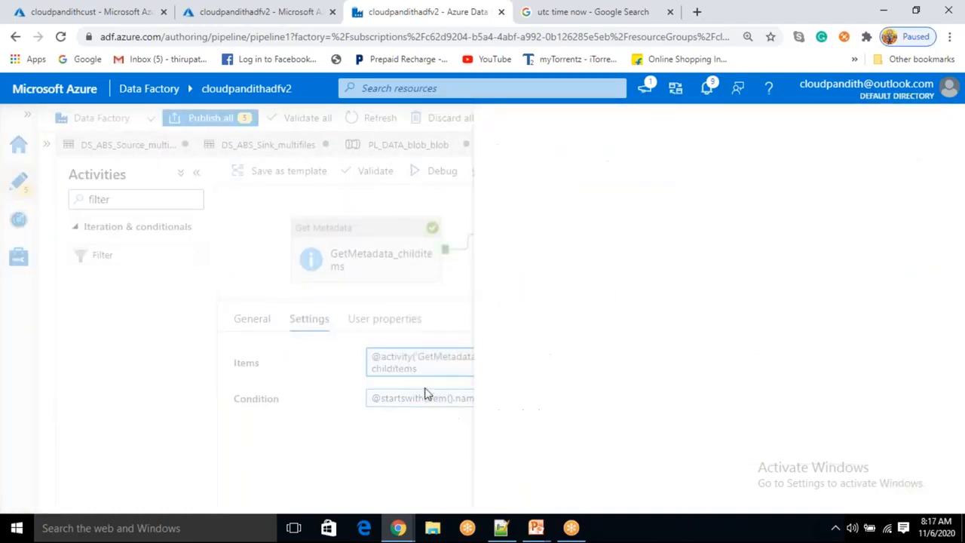
pyautogui.click(424, 398)
pyautogui.click(550, 158)
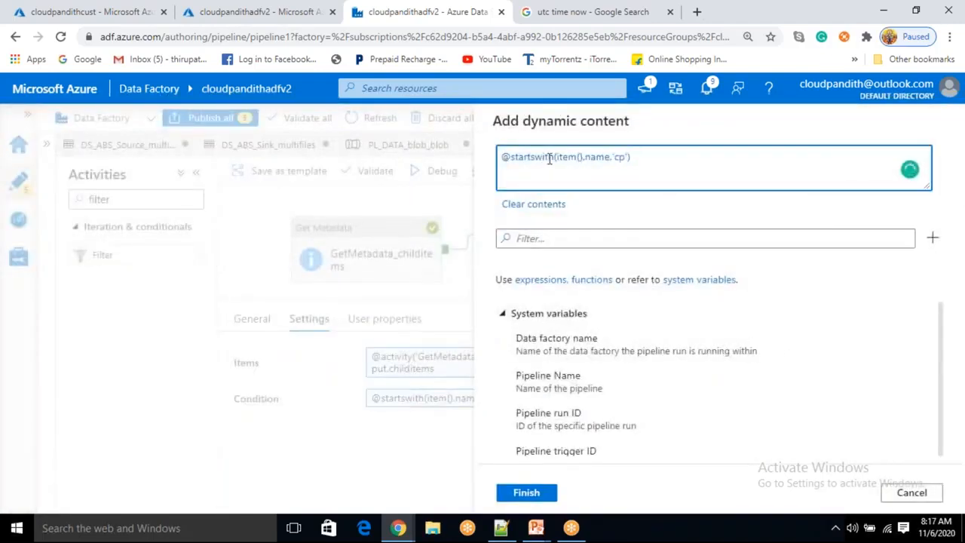
pyautogui.press('BackSpace')
pyautogui.press('BackSpace')
pyautogui.press('BackSpace')
pyautogui.press('BackSpace')
pyautogui.press('BackSpace')
pyautogui.press('BackSpace')
pyautogui.press('BackSpace')
pyautogui.press('BackSpace')
pyautogui.press('BackSpace')
pyautogui.press('BackSpace')
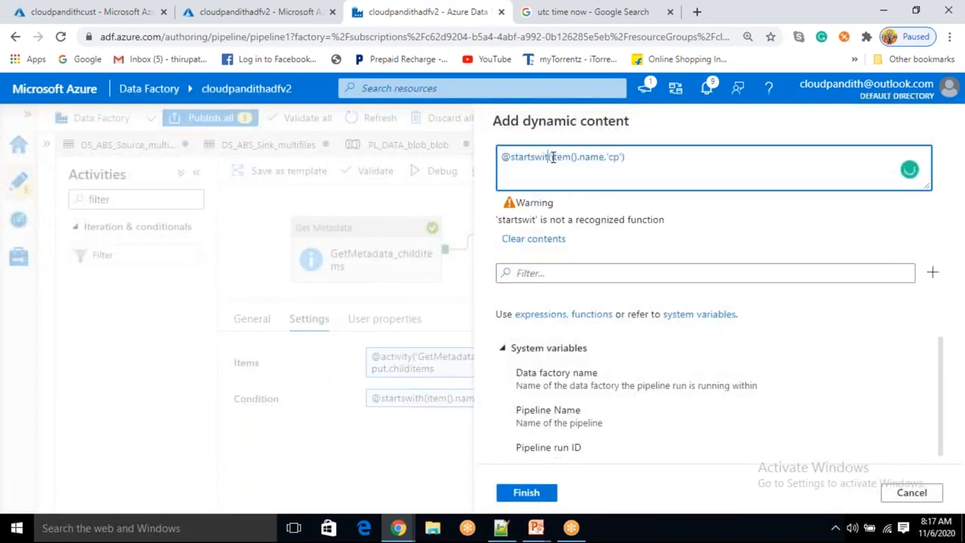
pyautogui.write('end')
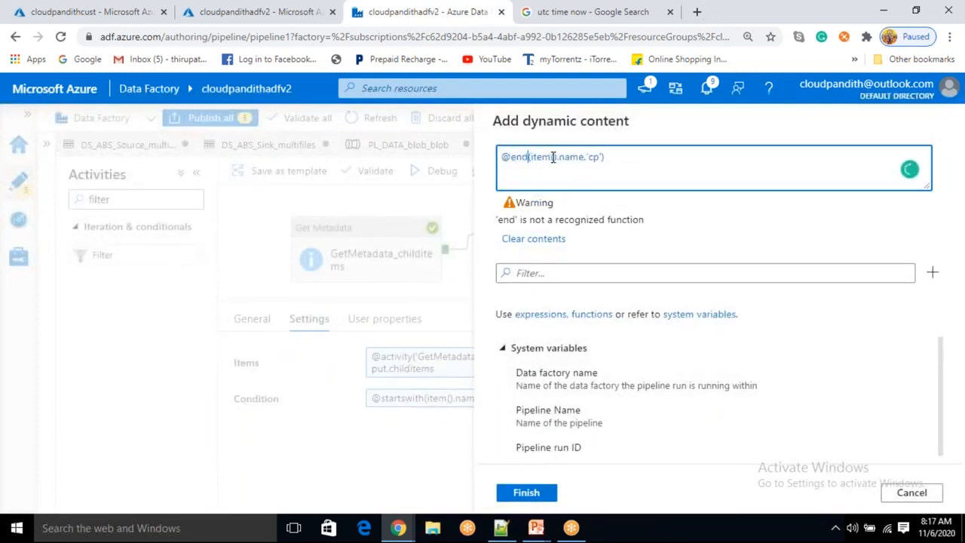
pyautogui.write('siwt')
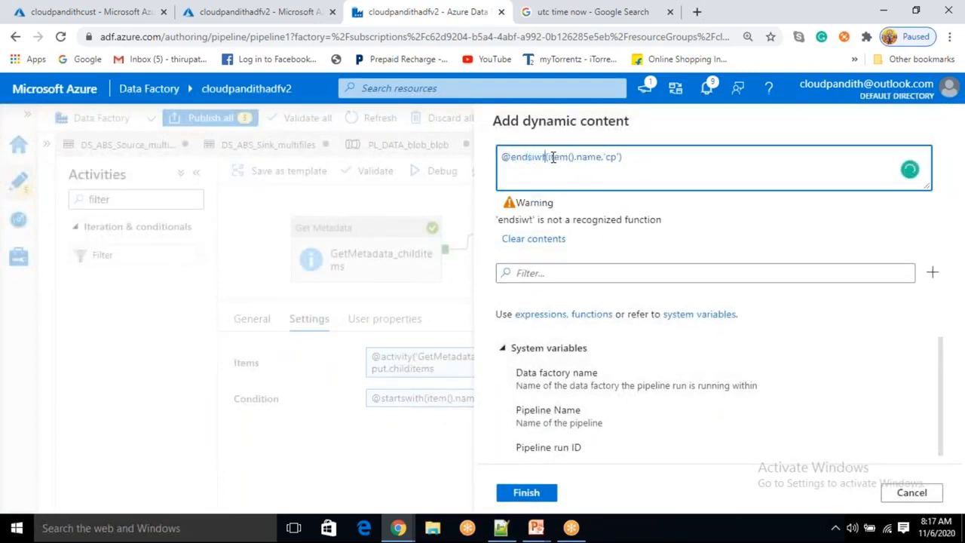
pyautogui.press('BackSpace')
pyautogui.write('ith')
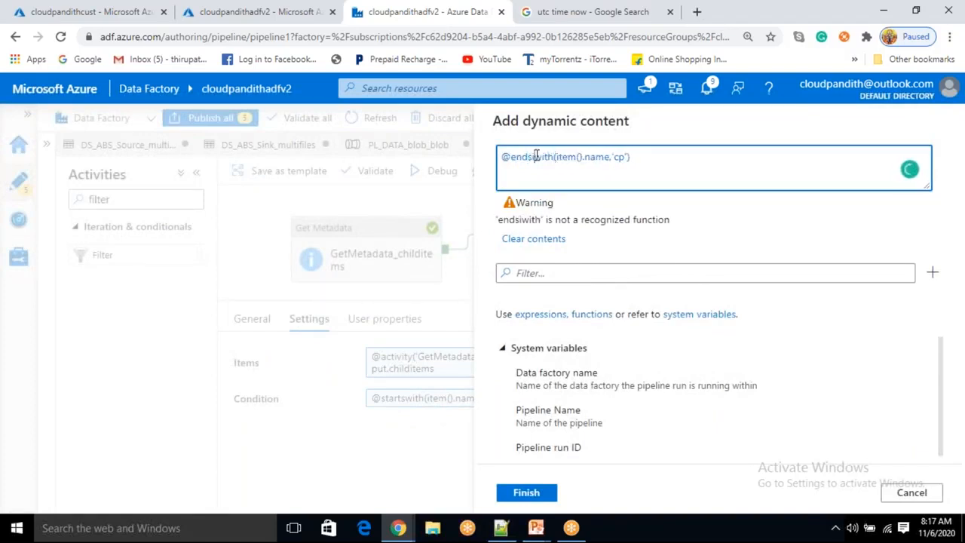
pyautogui.click(536, 156)
pyautogui.press('BackSpace')
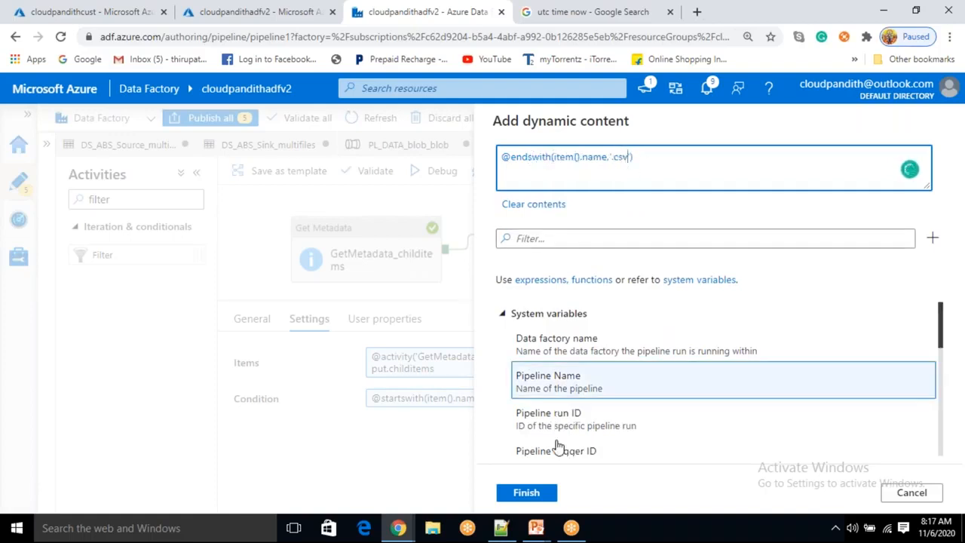
pyautogui.click(529, 492)
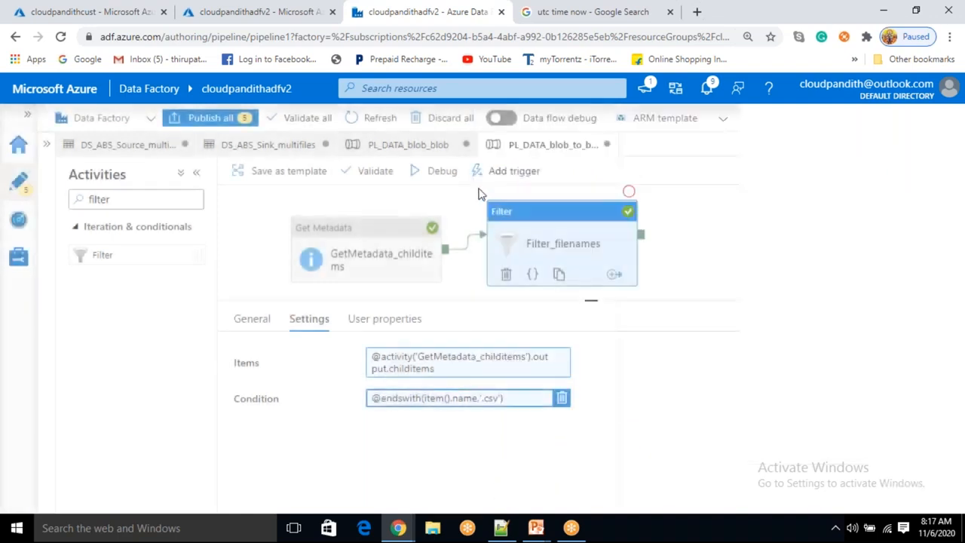
# Step: Debug the pipeline and open the output of the Filter_filenames activity
pyautogui.click(445, 172)
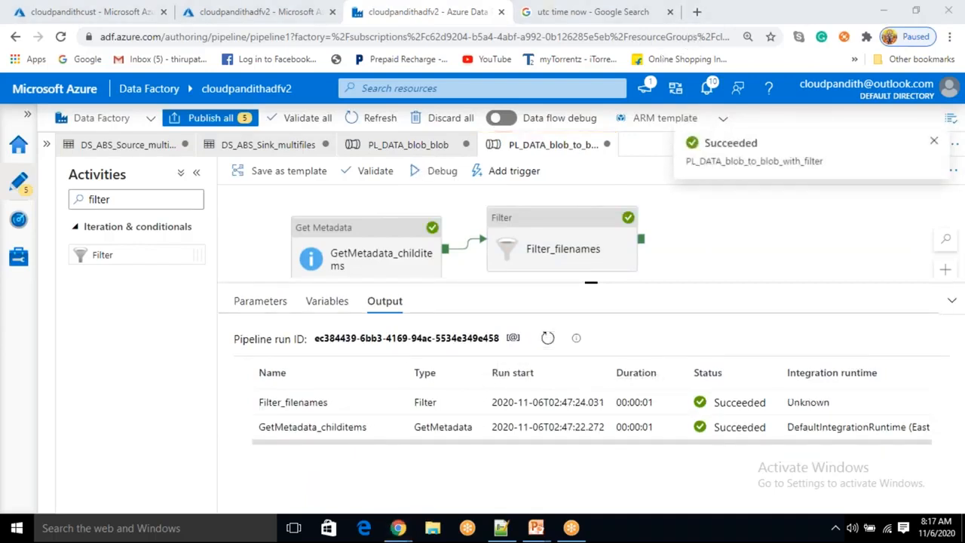
pyautogui.click(390, 402)
pyautogui.click(389, 402)
pyautogui.click(389, 402)
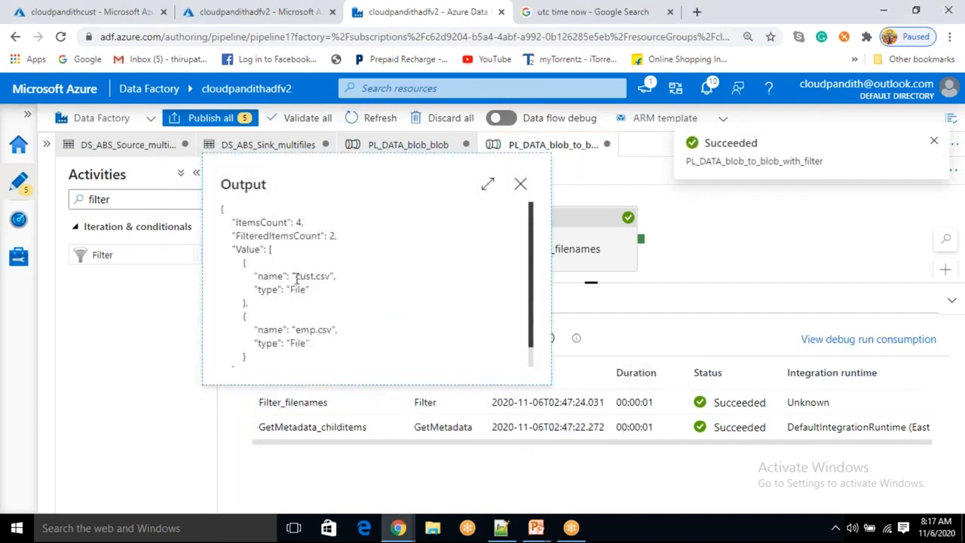
# Step: Examine the filtered file names, their extensions and the item counts in the Filter_filenames output, and close it
pyautogui.moveTo(296, 278); pyautogui.dragTo(312, 275)
pyautogui.moveTo(296, 330); pyautogui.dragTo(334, 328)
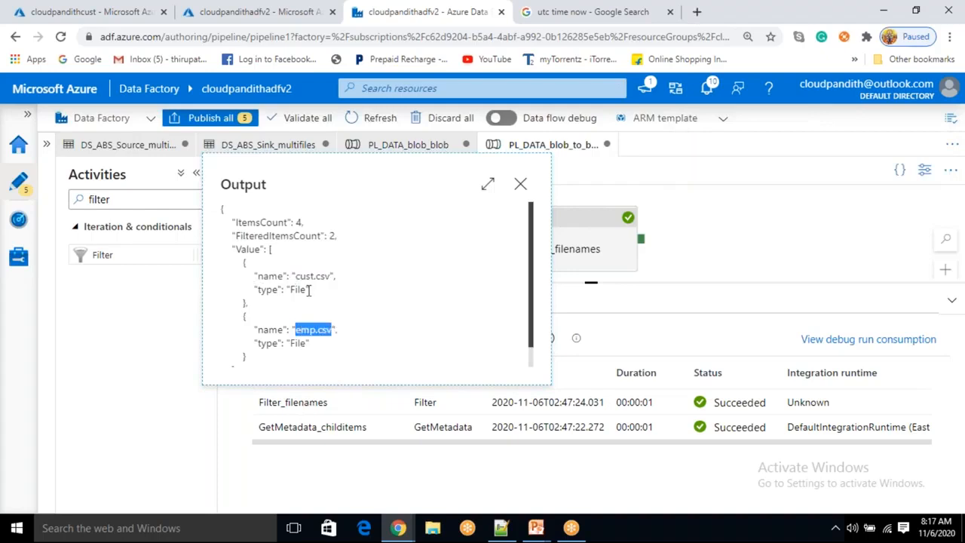
pyautogui.moveTo(299, 277); pyautogui.dragTo(338, 277)
pyautogui.moveTo(299, 329); pyautogui.dragTo(336, 329)
pyautogui.click(349, 339)
pyautogui.moveTo(313, 276); pyautogui.dragTo(332, 276)
pyautogui.moveTo(332, 329); pyautogui.dragTo(336, 333)
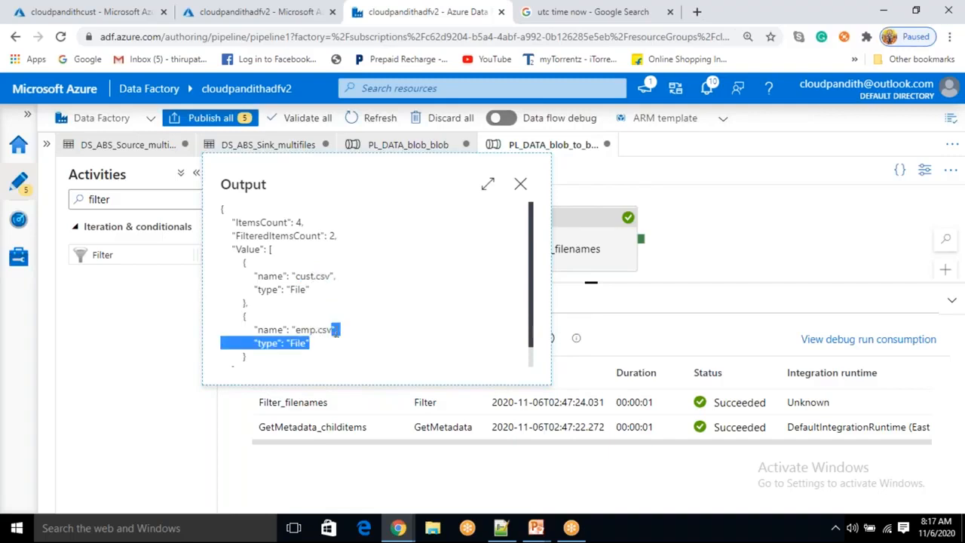
pyautogui.click(354, 340)
pyautogui.moveTo(304, 223); pyautogui.dragTo(322, 238)
pyautogui.click(365, 280)
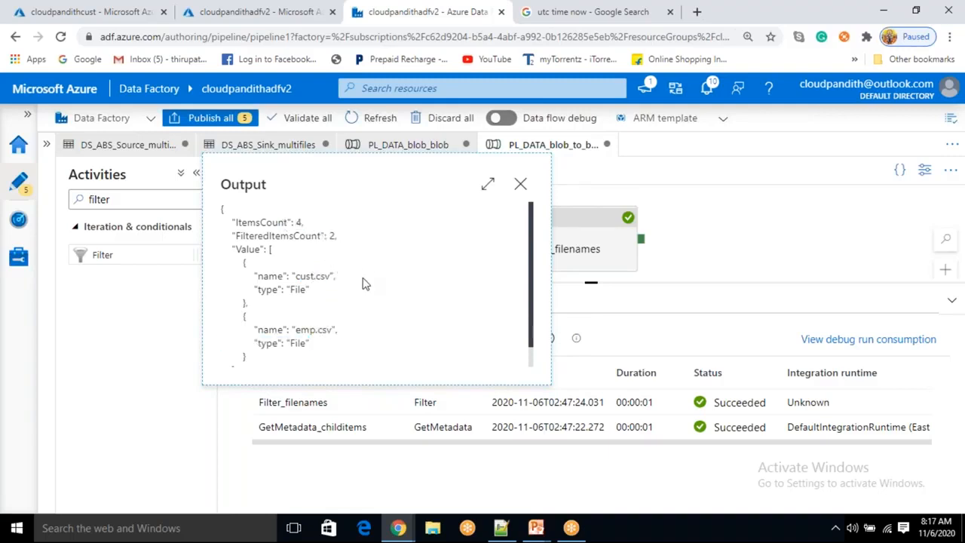
pyautogui.moveTo(246, 261); pyautogui.dragTo(310, 291)
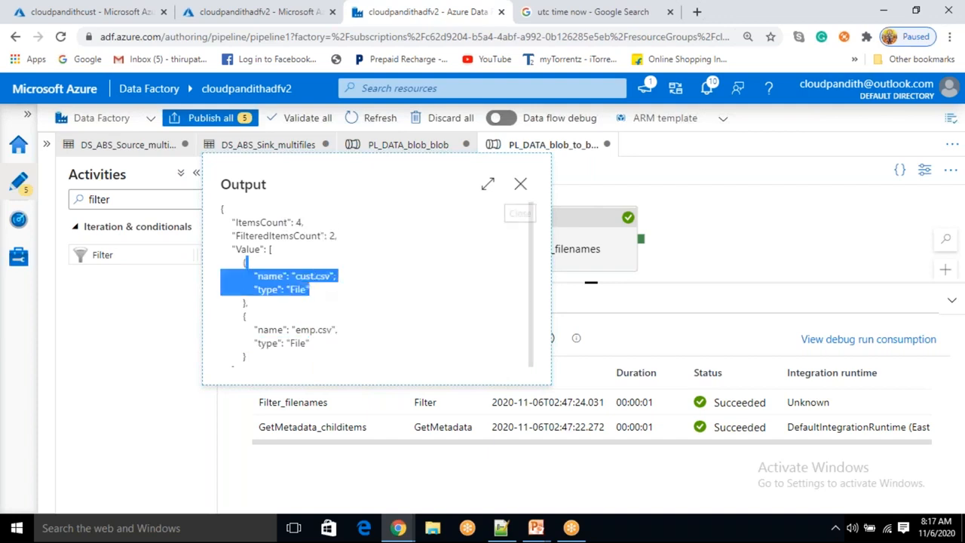
pyautogui.click(518, 184)
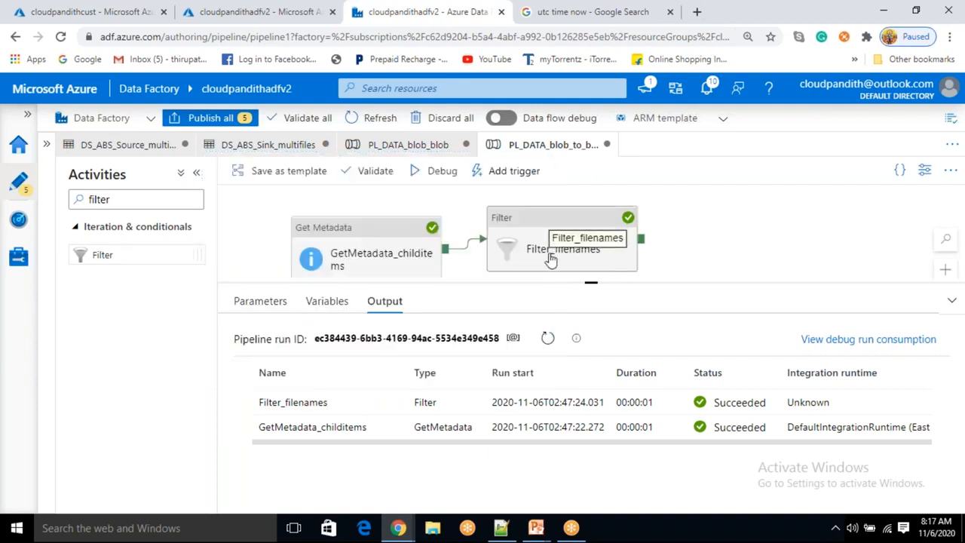
# Step: Debug the pipeline only up to GetMetadata_childitems, and clear the debug-until breakpoint
pyautogui.click(412, 257)
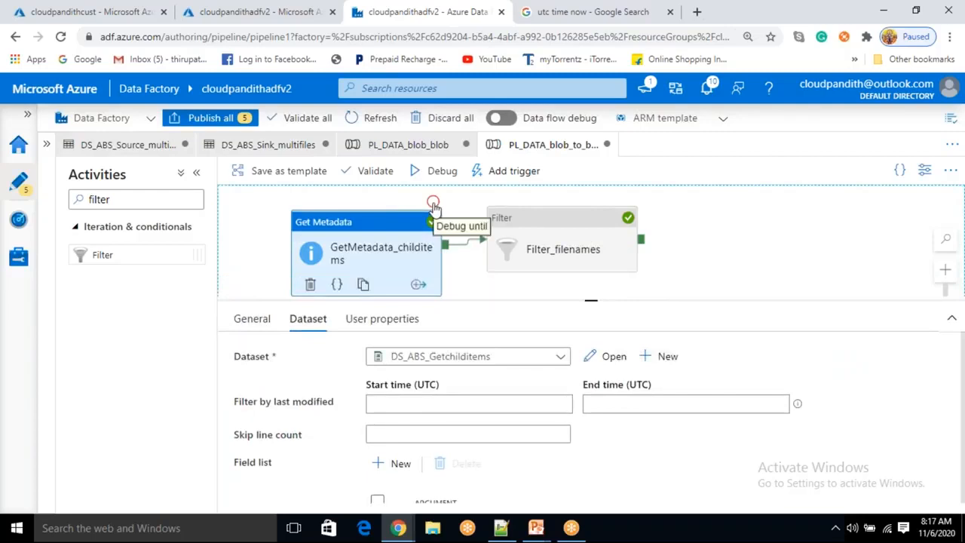
pyautogui.click(432, 202)
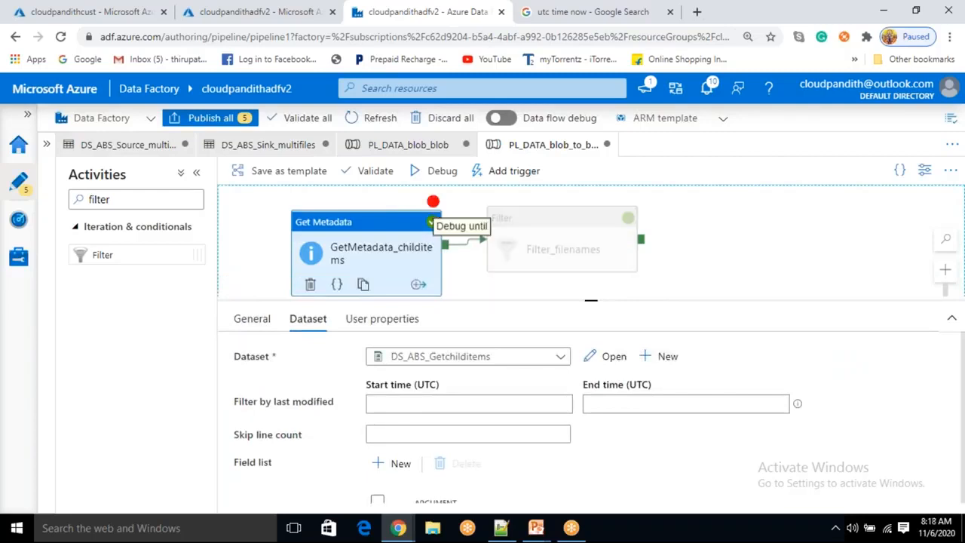
pyautogui.click(442, 171)
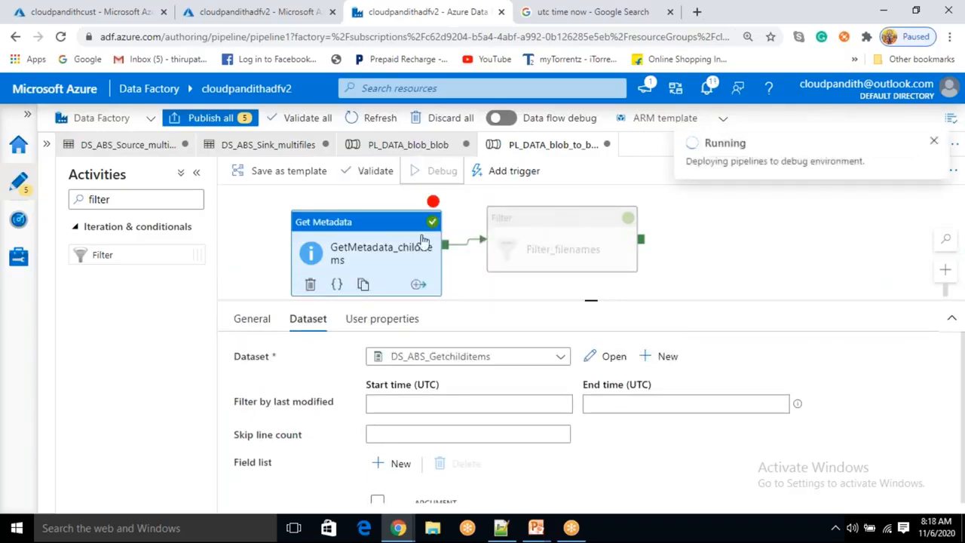
pyautogui.click(546, 338)
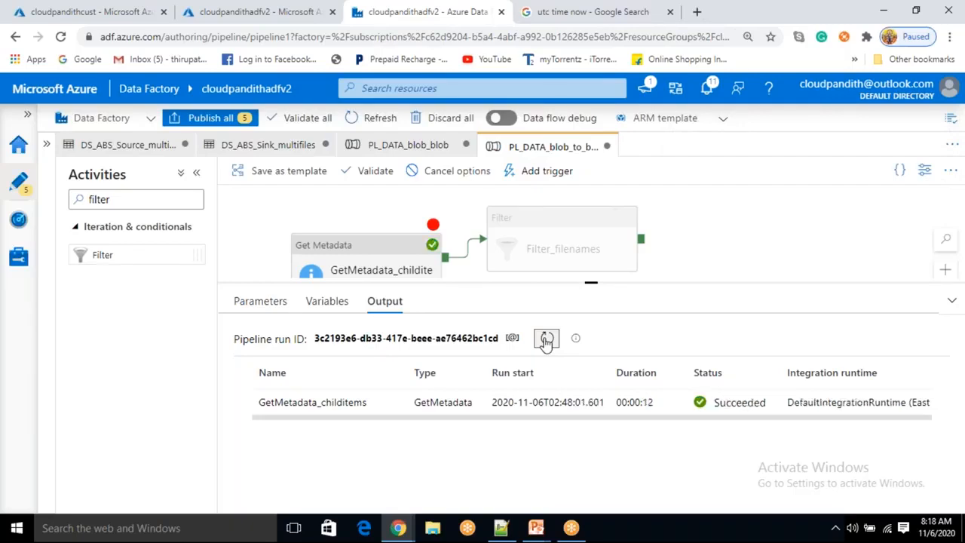
pyautogui.moveTo(389, 409)
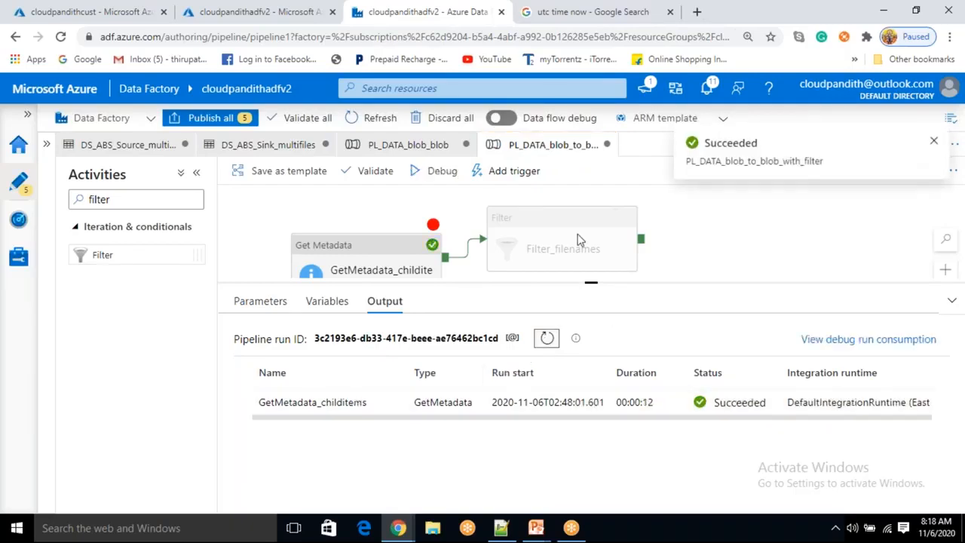
pyautogui.click(389, 404)
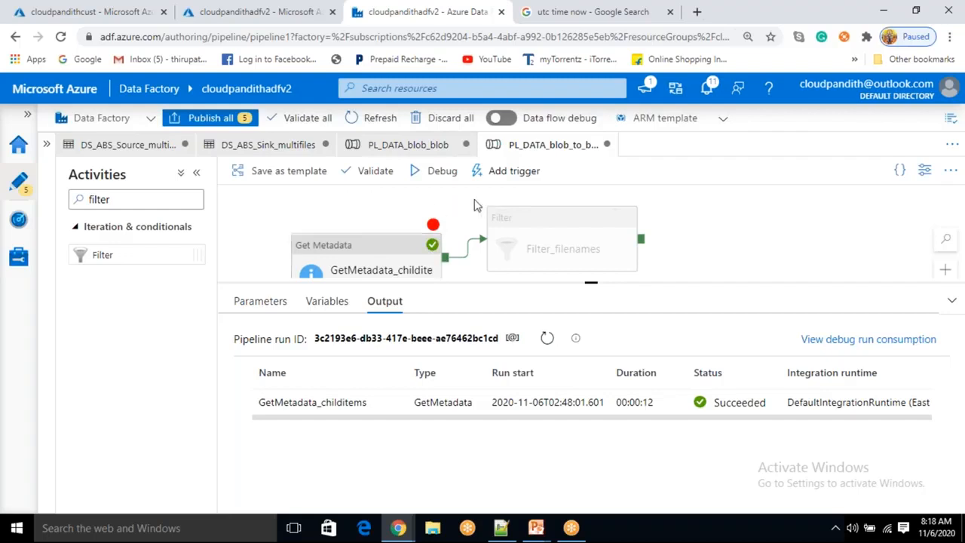
pyautogui.click(435, 234)
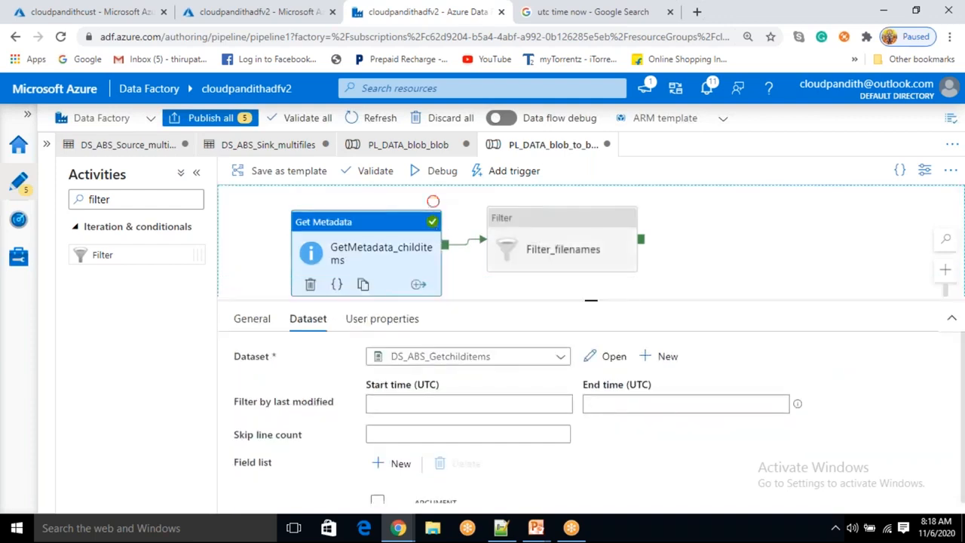
pyautogui.click(572, 234)
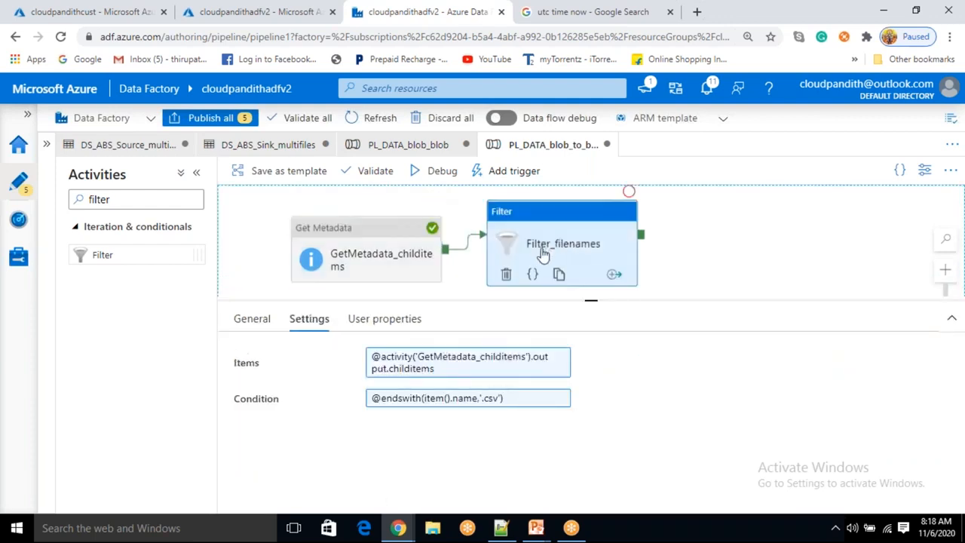
# Step: Switch to the PowerPoint slideshow, advance the data flow diagram to the ForEach Activity, and return to Data Factory
pyautogui.click(536, 527)
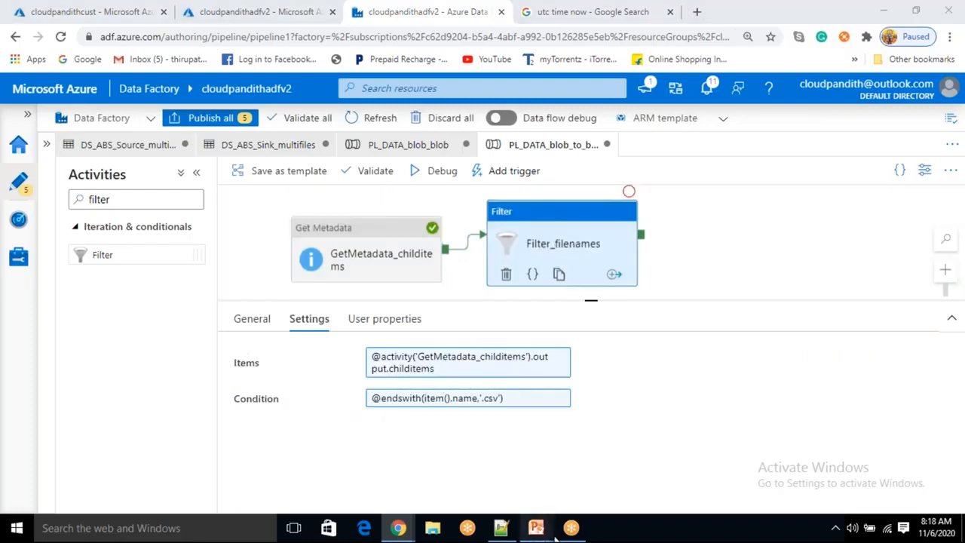
pyautogui.click(590, 478)
pyautogui.click(458, 301)
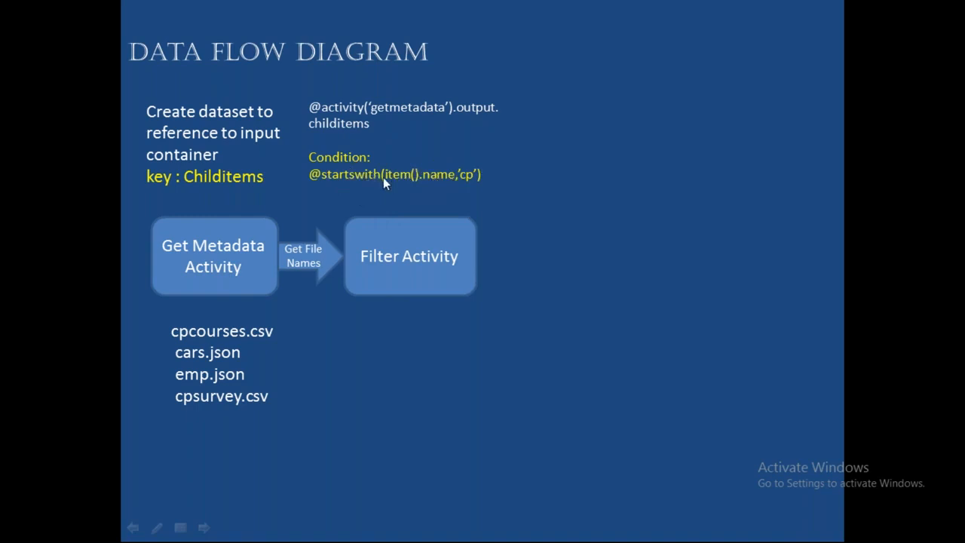
pyautogui.click(410, 276)
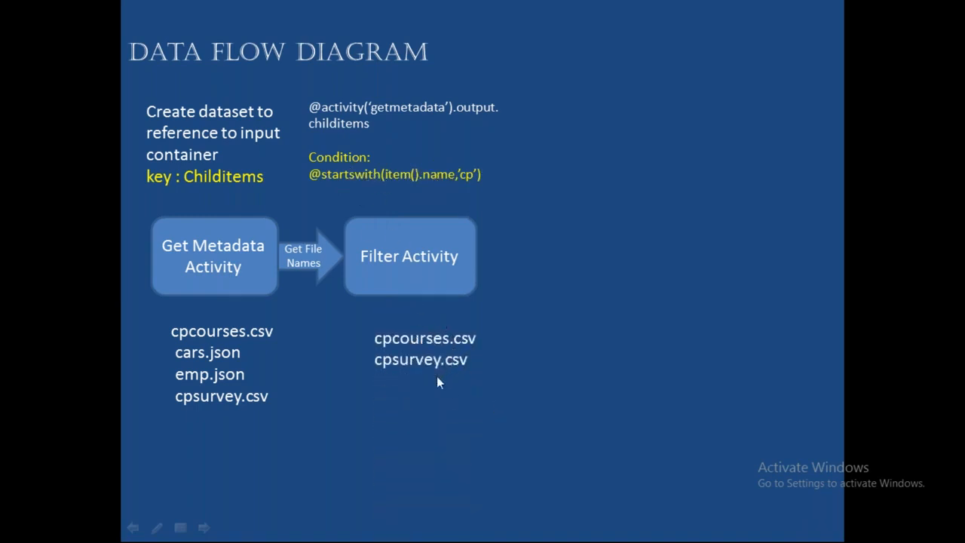
pyautogui.click(418, 362)
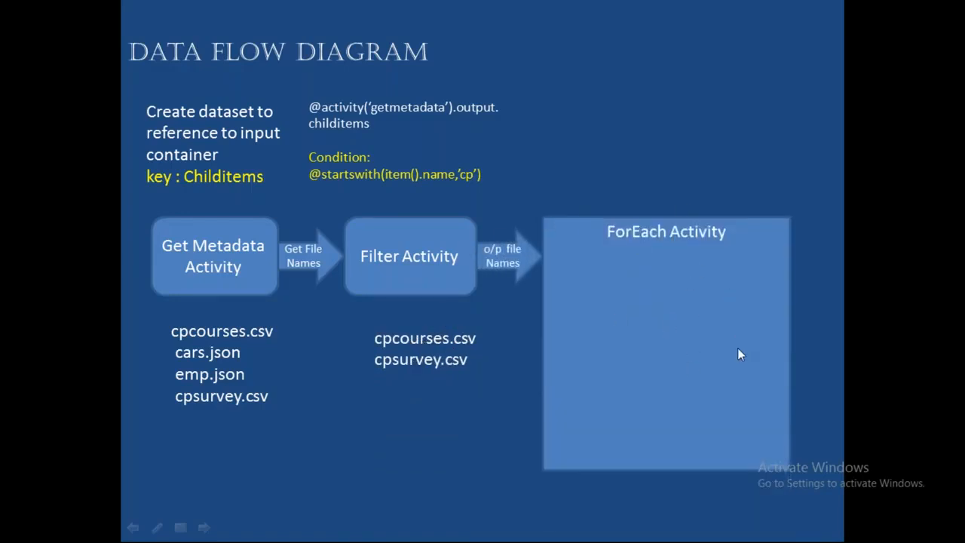
pyautogui.hotkey('alt', 'Tab')
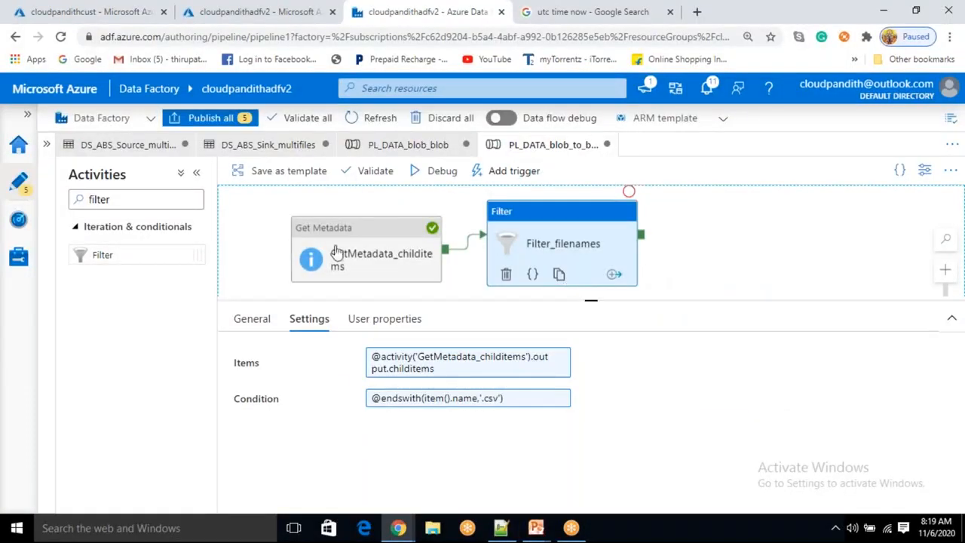
# Step: Search the activities for "for", add a ForEach activity after the filter, and connect Filter_filenames to it
pyautogui.moveTo(140, 199); pyautogui.dragTo(73, 202)
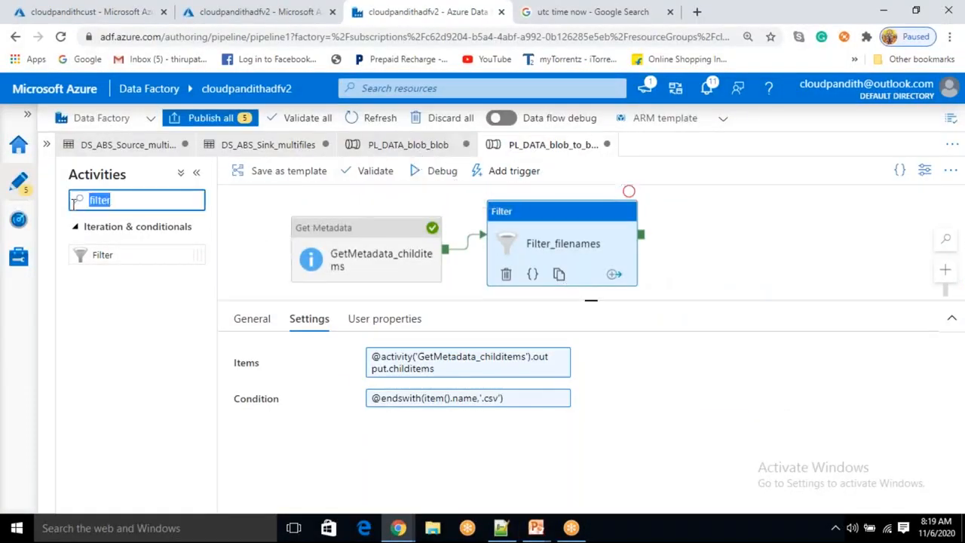
pyautogui.write('for')
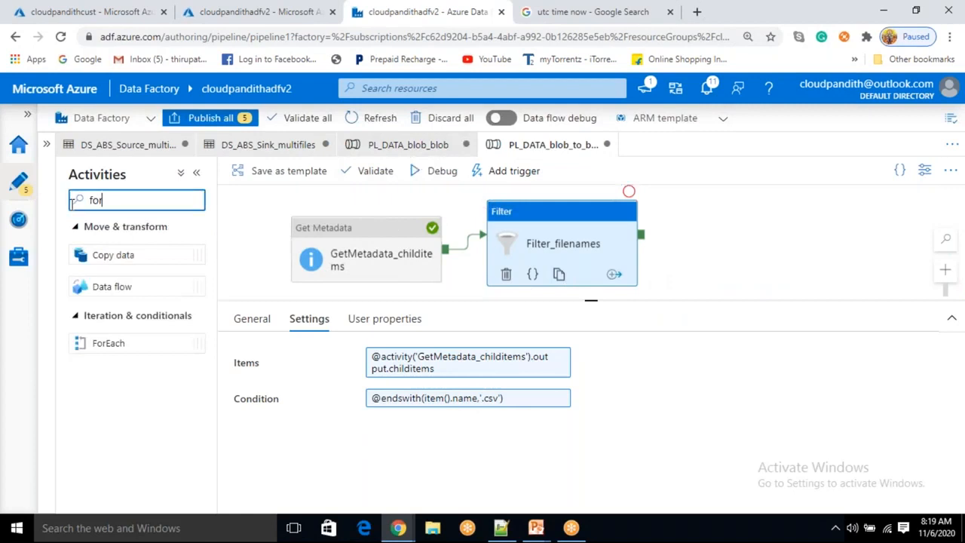
pyautogui.moveTo(108, 343); pyautogui.dragTo(761, 234)
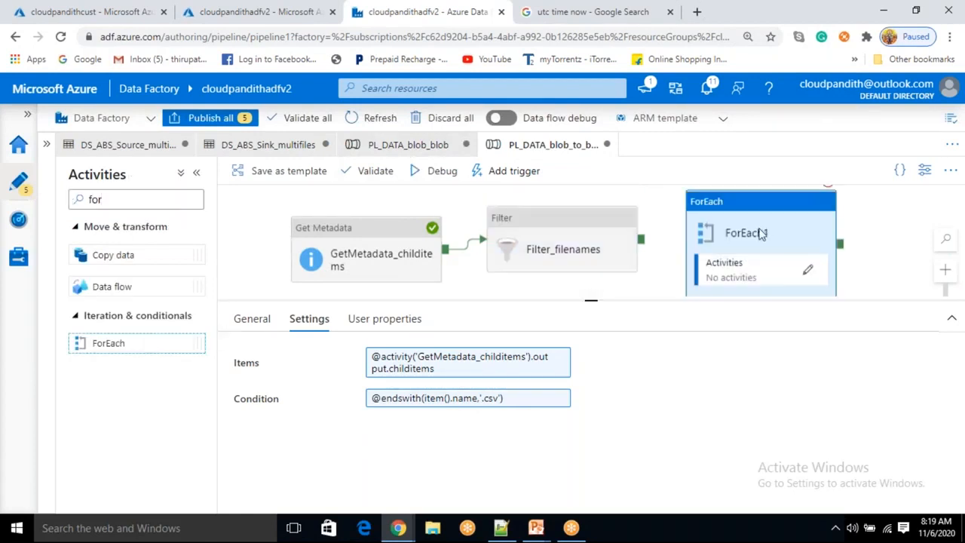
pyautogui.moveTo(685, 239); pyautogui.dragTo(733, 238)
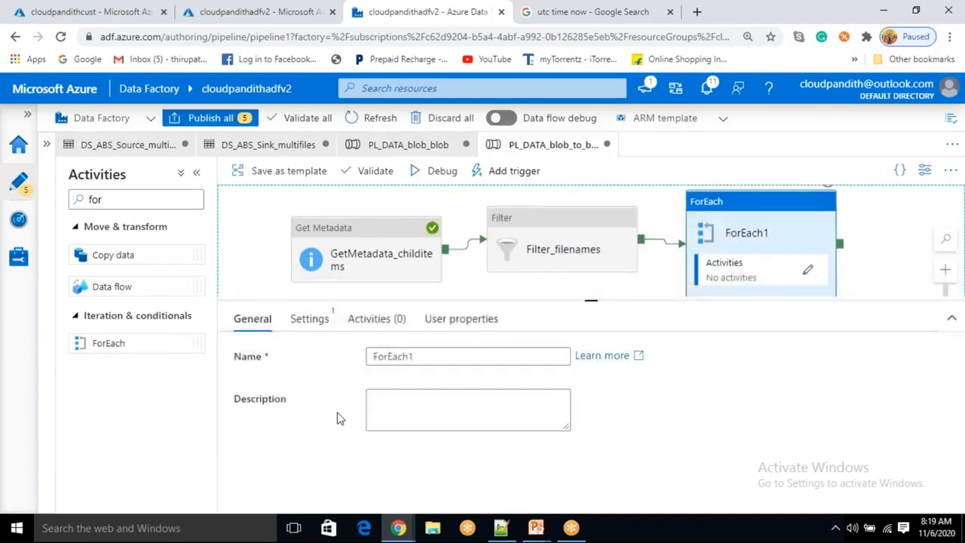
# Step: Turn on sequential execution in the settings of ForEach1
pyautogui.click(321, 326)
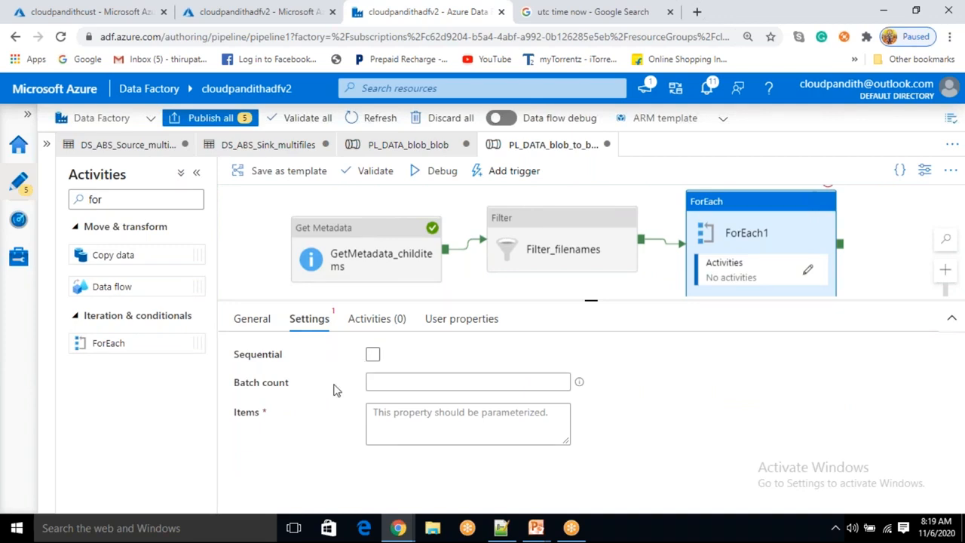
pyautogui.click(421, 389)
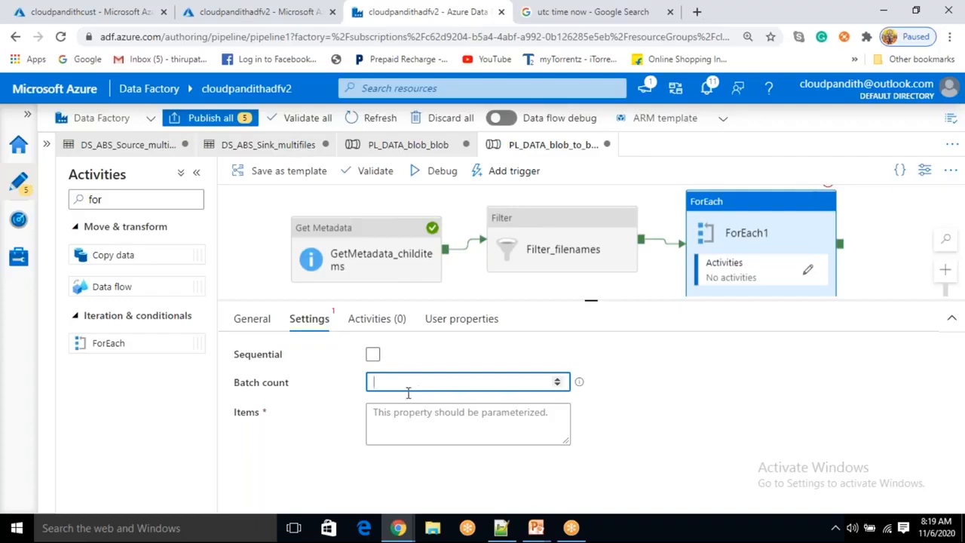
pyautogui.click(373, 355)
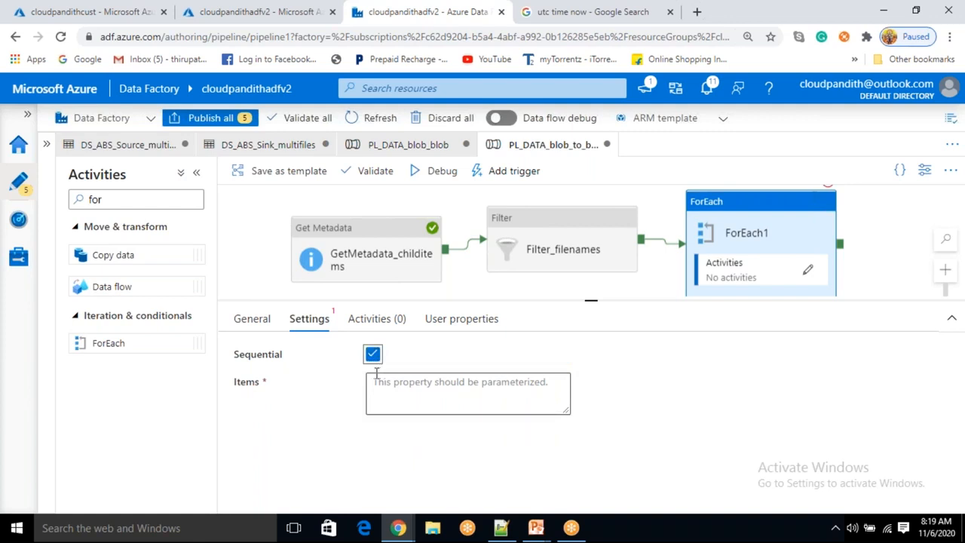
pyautogui.click(391, 389)
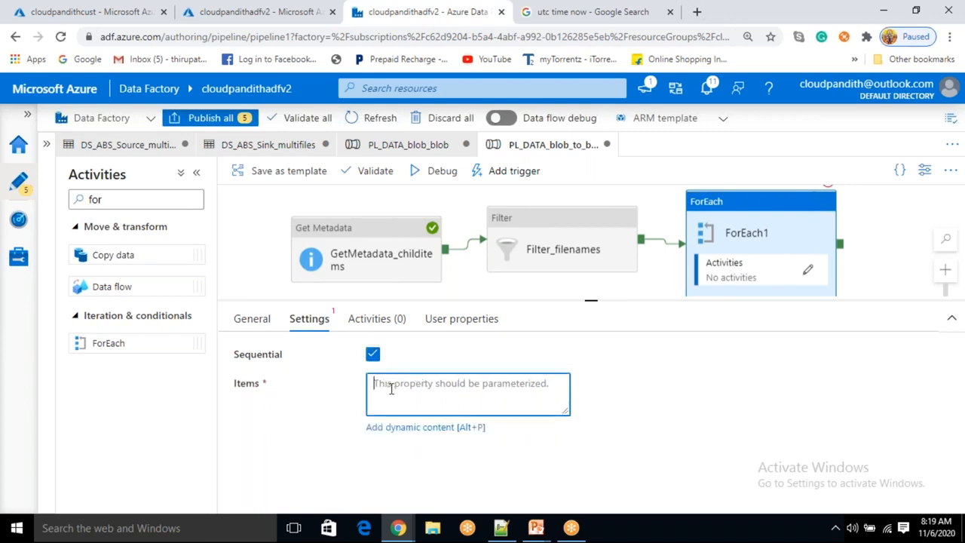
# Step: Debug the pipeline only up to the Filter_filenames activity
pyautogui.click(573, 239)
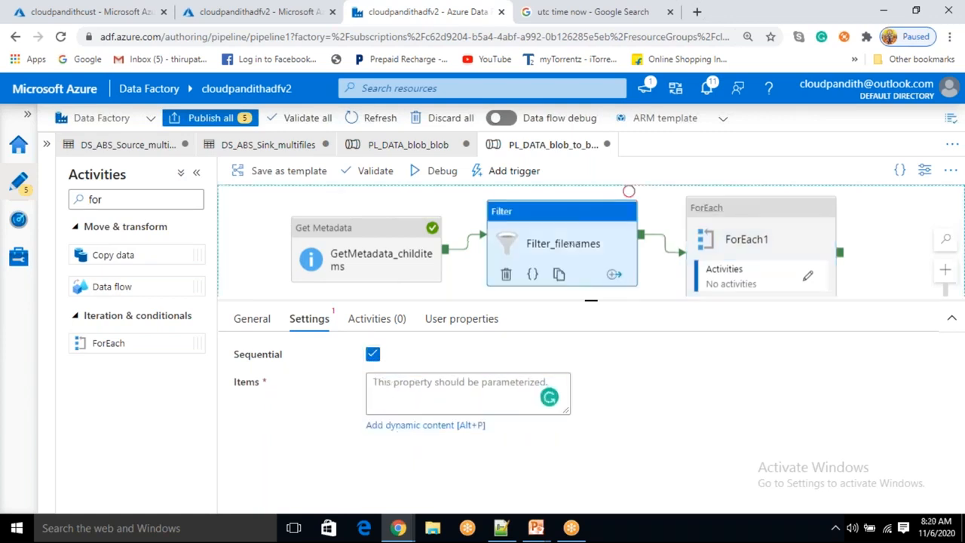
pyautogui.click(863, 230)
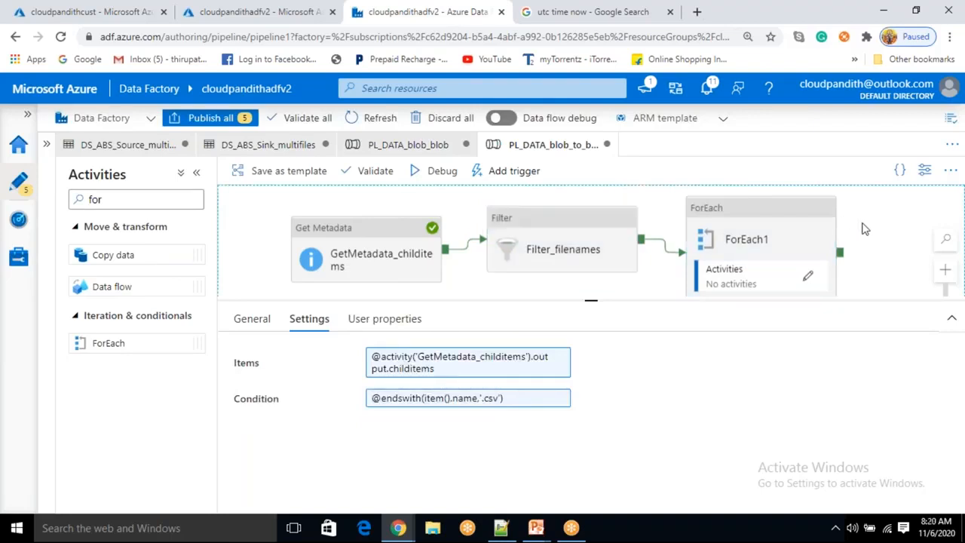
pyautogui.click(767, 237)
pyautogui.click(614, 228)
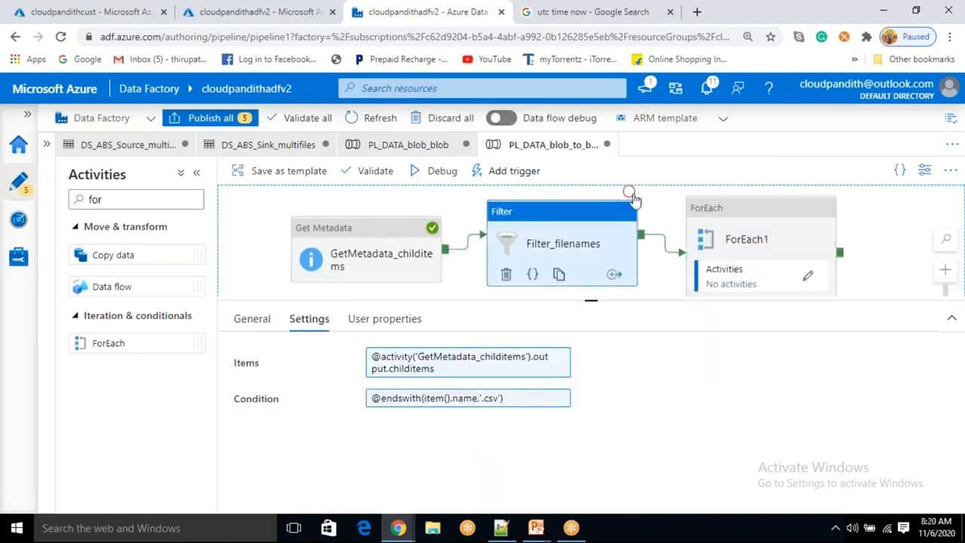
pyautogui.click(447, 173)
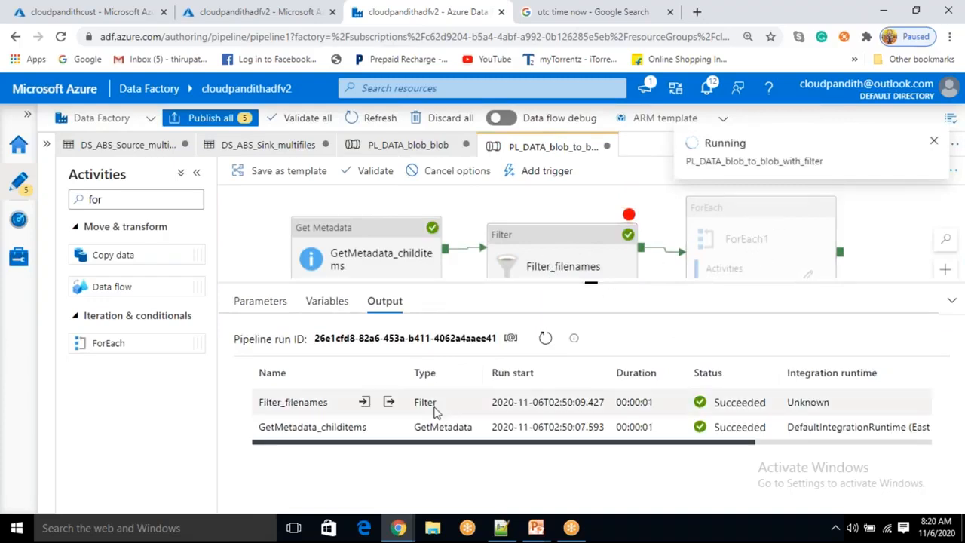
# Step: Examine the Value array in the Filter_filenames output, and clear the debug-until breakpoint on the filter
pyautogui.click(389, 401)
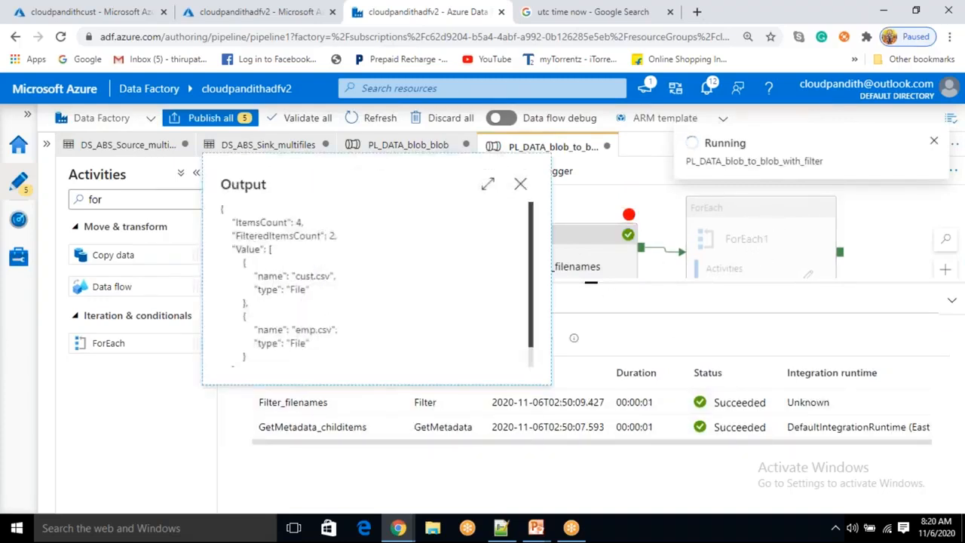
pyautogui.moveTo(235, 249); pyautogui.dragTo(270, 369)
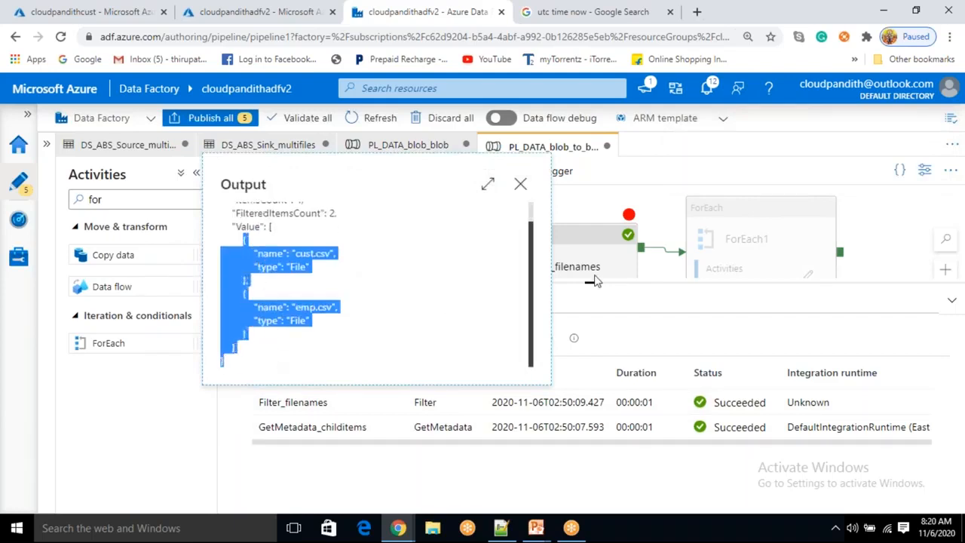
pyautogui.doubleClick(247, 226)
pyautogui.click(520, 186)
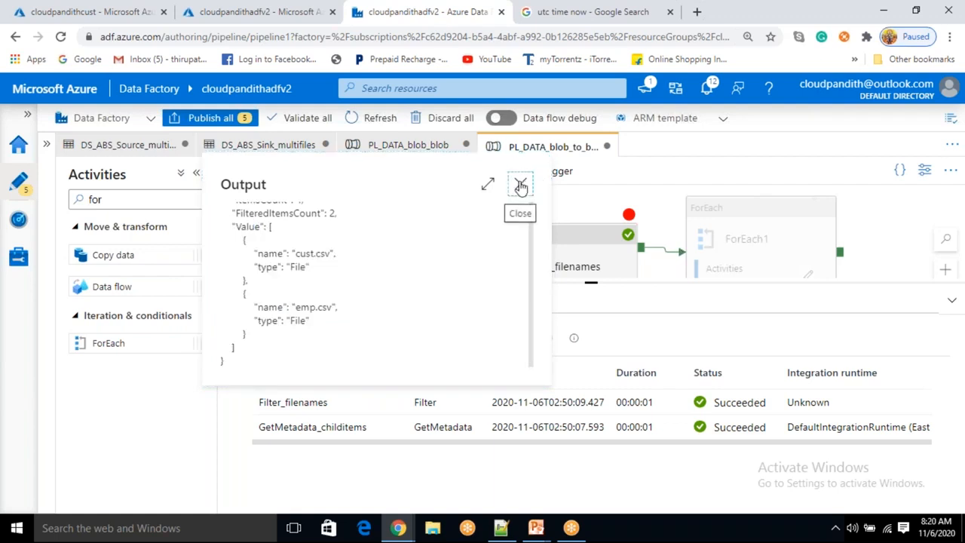
pyautogui.click(717, 242)
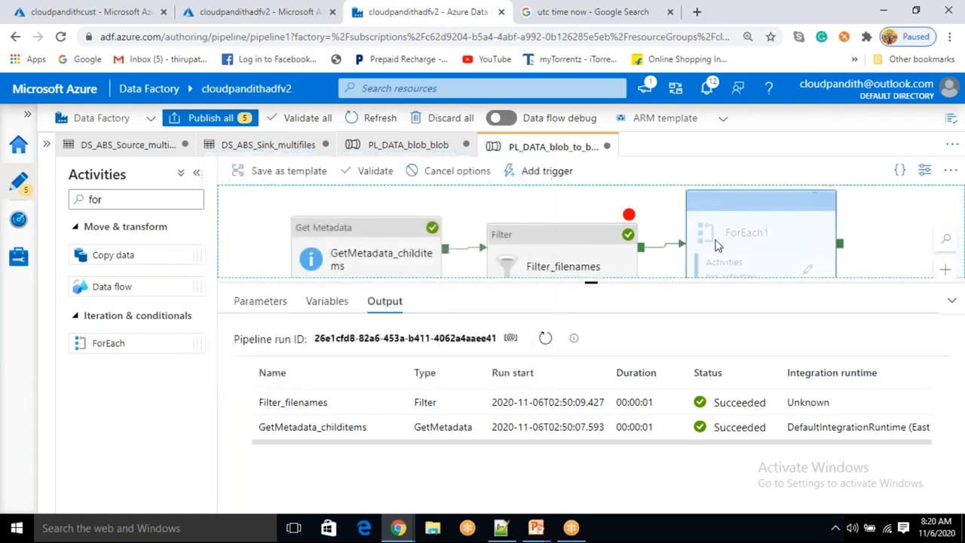
pyautogui.click(629, 218)
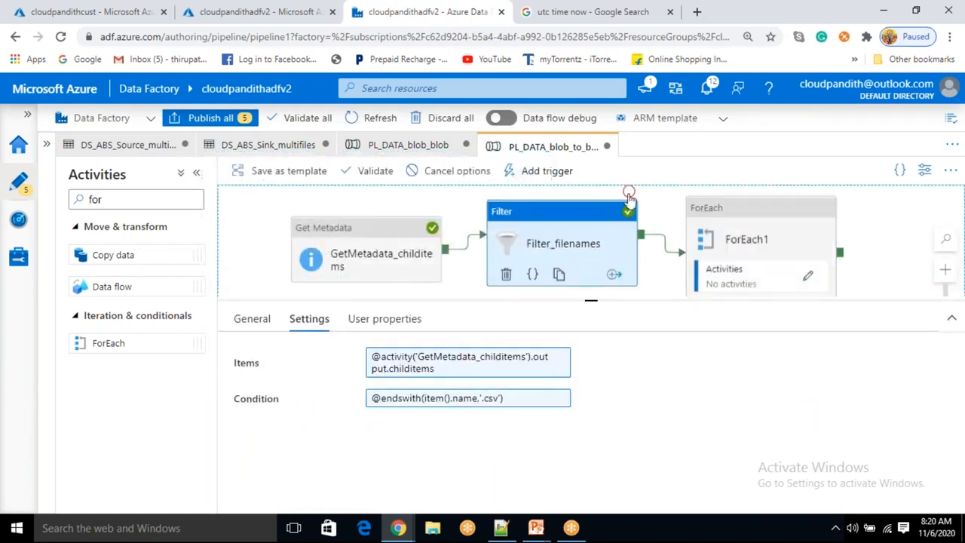
# Step: Insert the Filter_filenames activity output as dynamic content for the Items of ForEach1
pyautogui.click(743, 238)
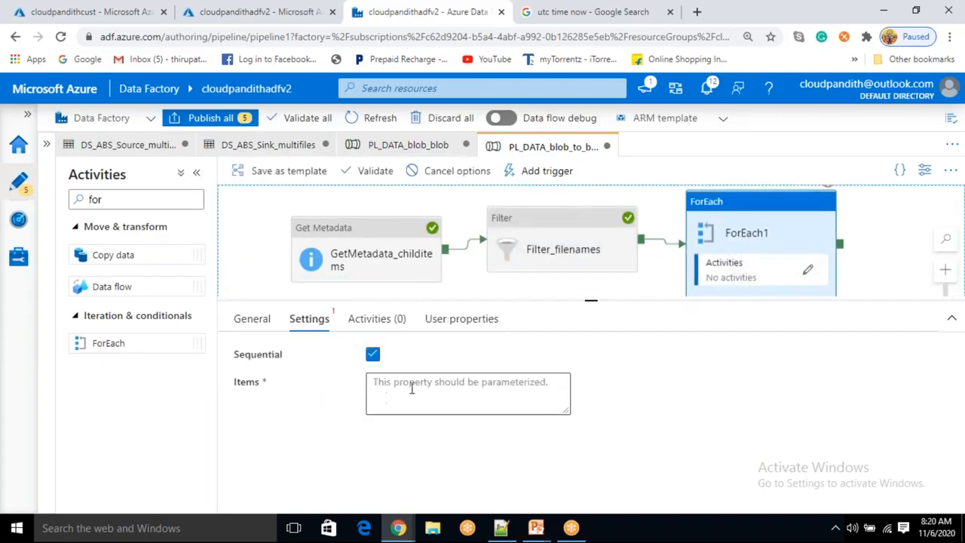
pyautogui.click(404, 414)
pyautogui.click(398, 426)
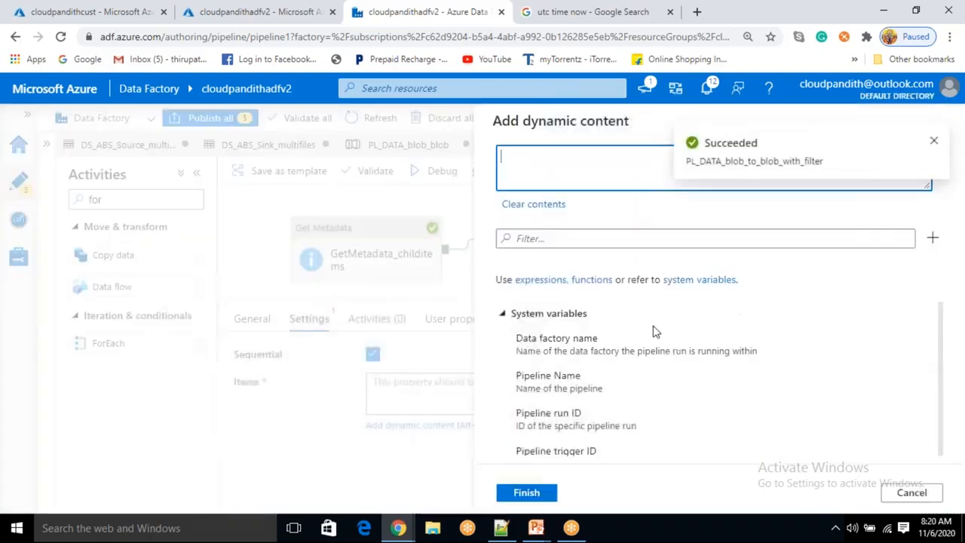
pyautogui.scroll(-10, 597, 444)
pyautogui.scroll(2, 599, 451)
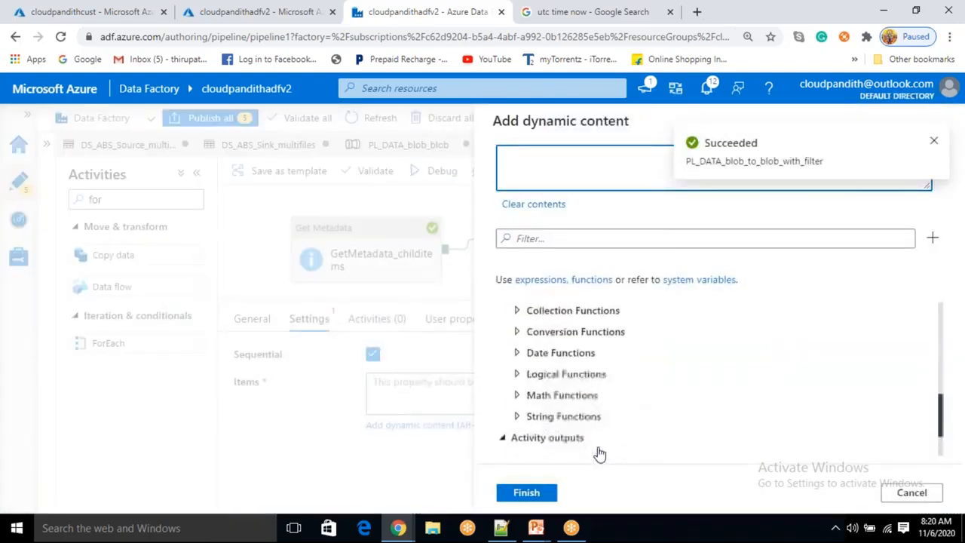
pyautogui.scroll(-2, 581, 451)
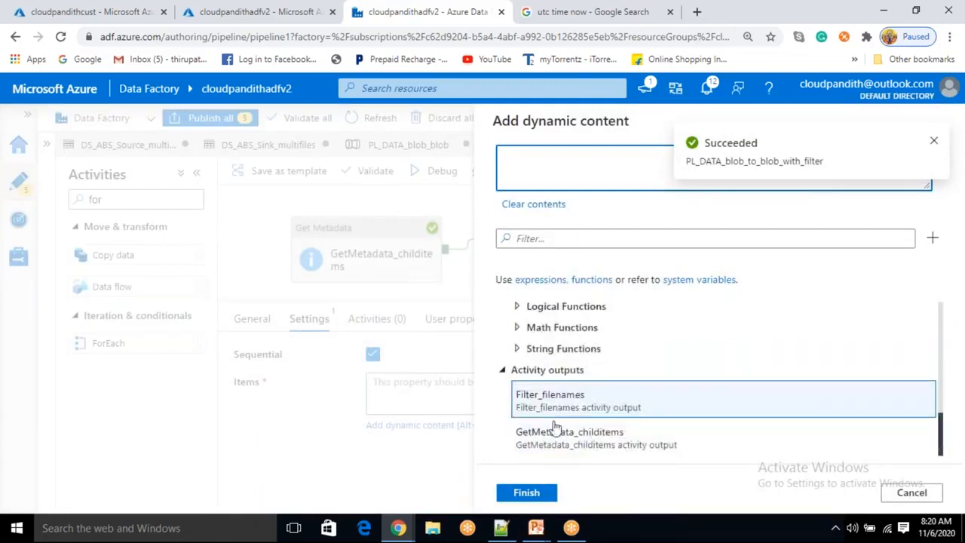
pyautogui.click(558, 400)
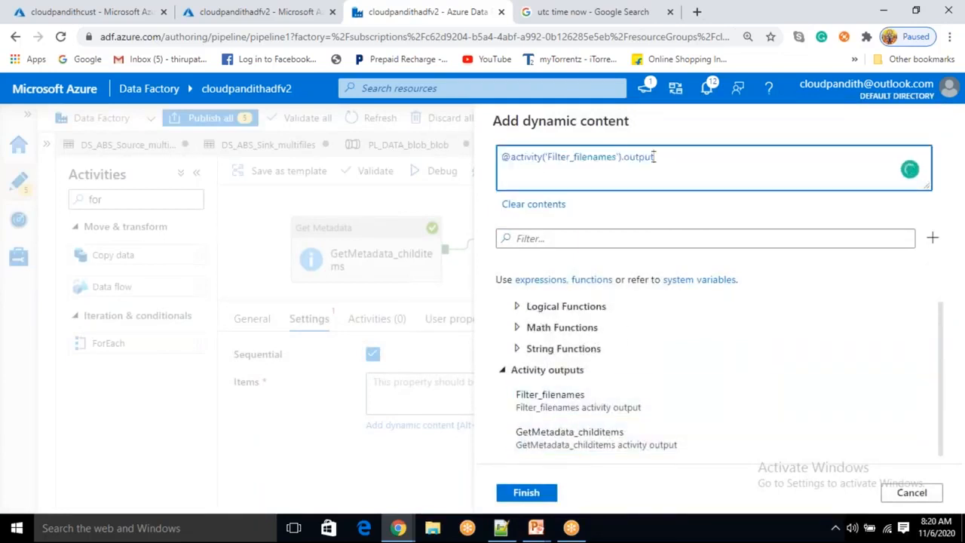
pyautogui.write('.value')
pyautogui.moveTo(655, 158); pyautogui.dragTo(689, 159)
pyautogui.click(693, 160)
pyautogui.press('BackSpace')
pyautogui.press('BackSpace')
pyautogui.press('BackSpace')
pyautogui.press('BackSpace')
pyautogui.press('BackSpace')
pyautogui.write('VALUE')
pyautogui.click(531, 495)
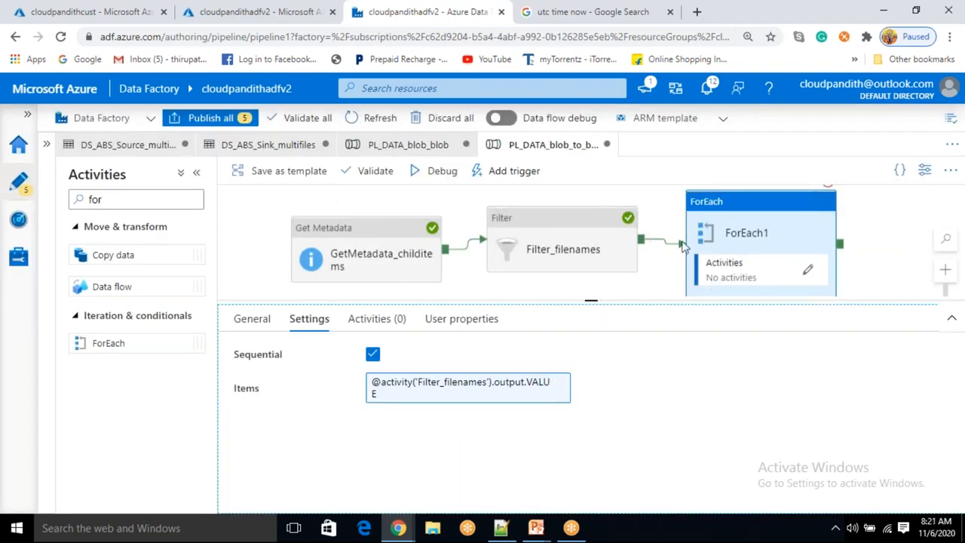
# Step: Open the inner canvas of ForEach1, advance the PowerPoint data flow diagram to the Copy Activity, and return to Data Factory
pyautogui.click(808, 276)
pyautogui.moveTo(536, 528)
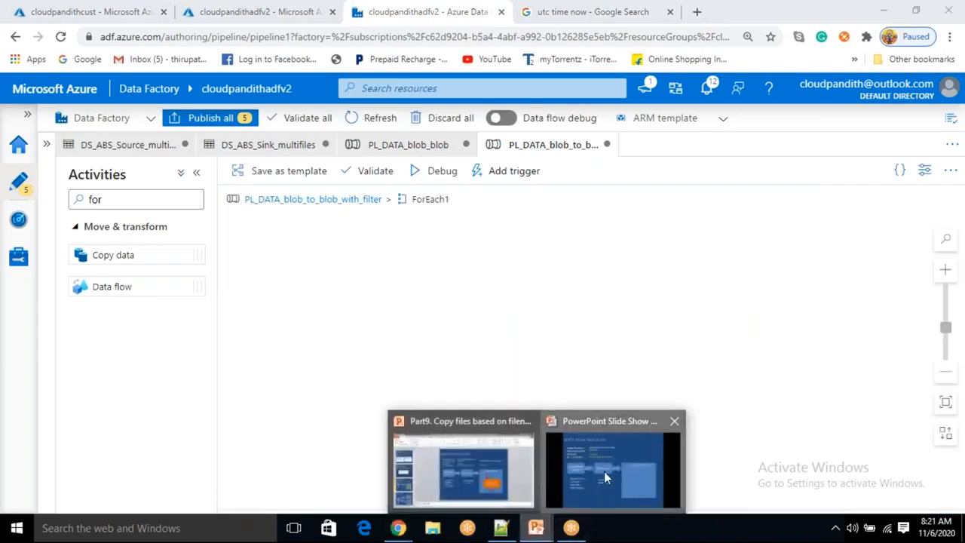
pyautogui.click(609, 463)
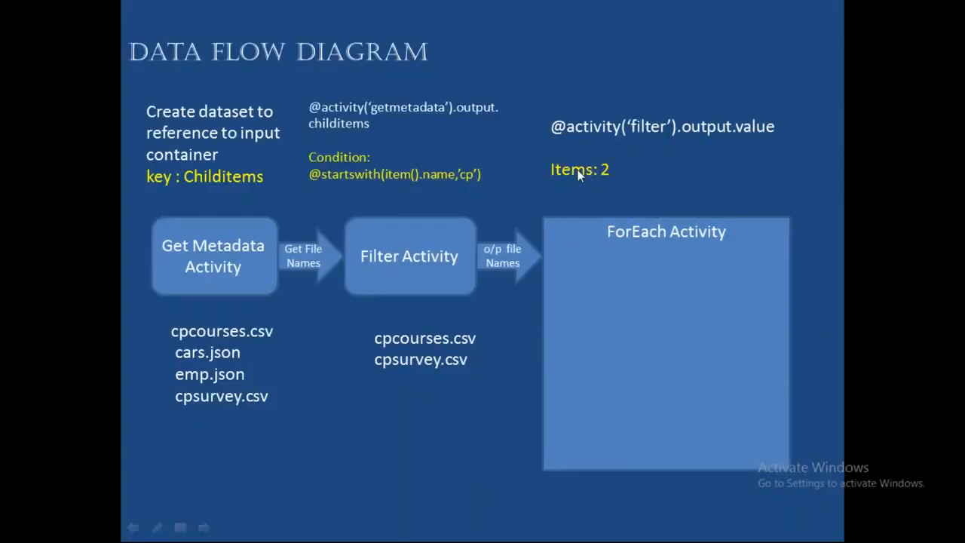
pyautogui.click(637, 265)
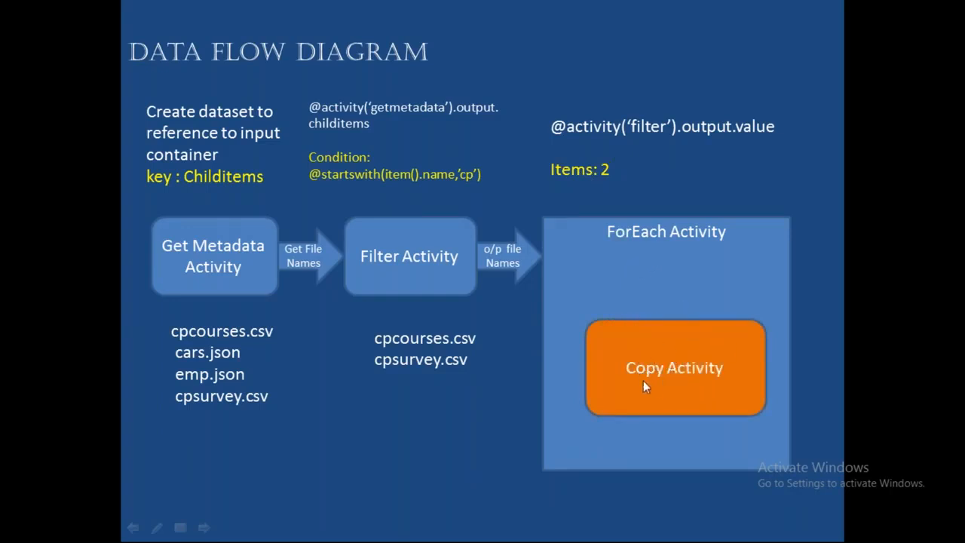
pyautogui.click(657, 373)
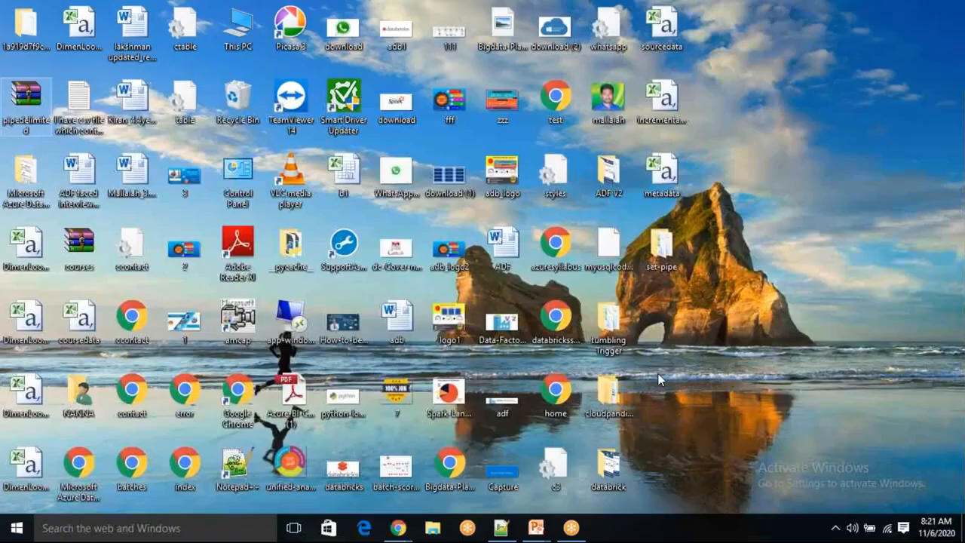
pyautogui.moveTo(413, 533)
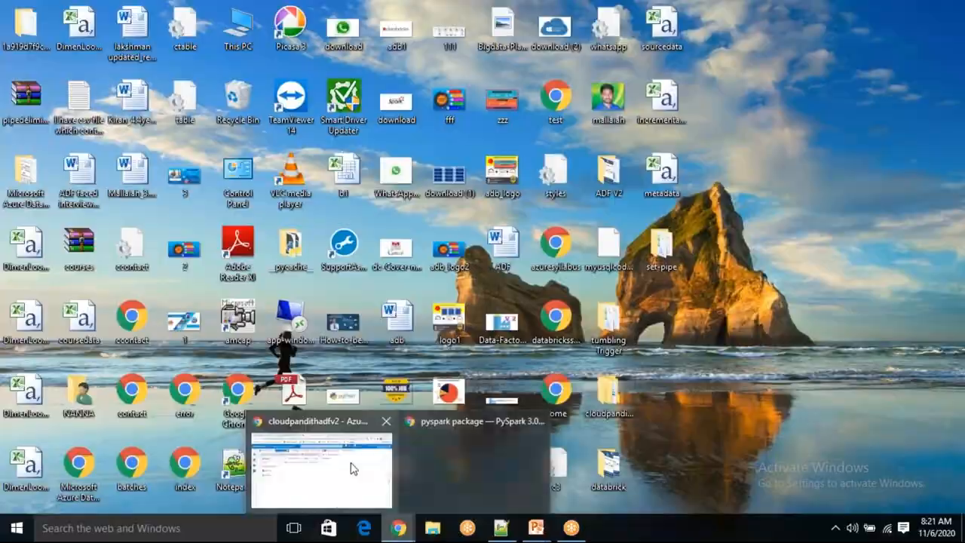
pyautogui.click(325, 467)
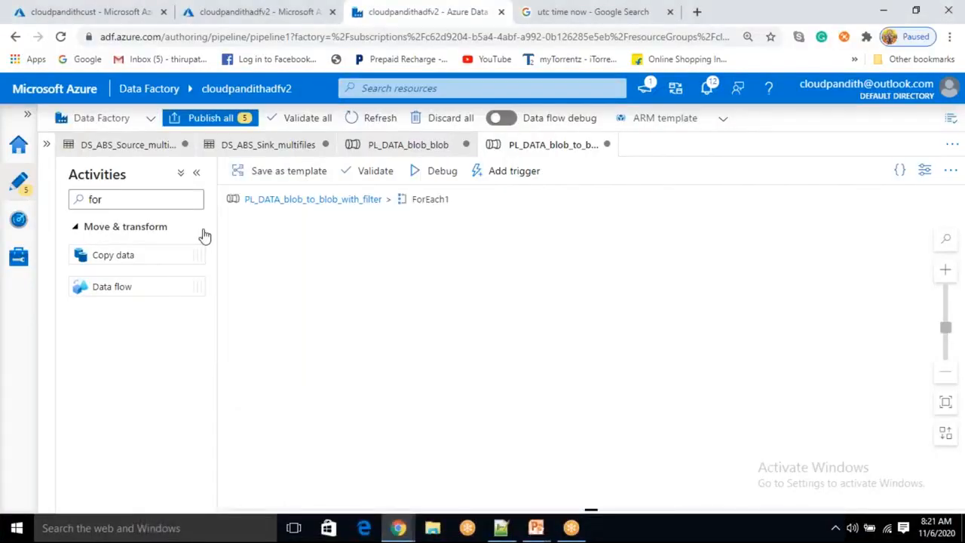
# Step: Go back to the parent pipeline and reopen the inner canvas of ForEach1, first from its activity list, then from its block
pyautogui.click(306, 201)
pyautogui.click(751, 234)
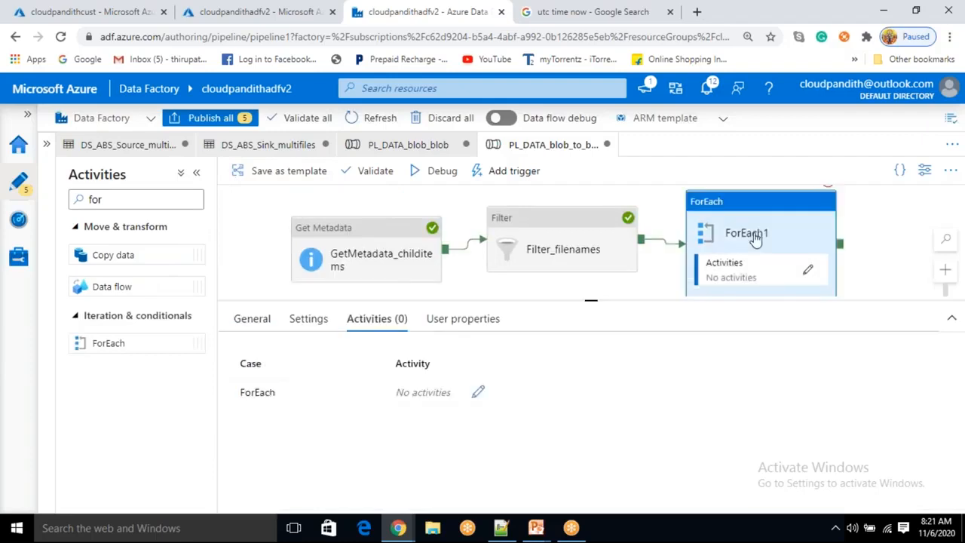
pyautogui.click(478, 393)
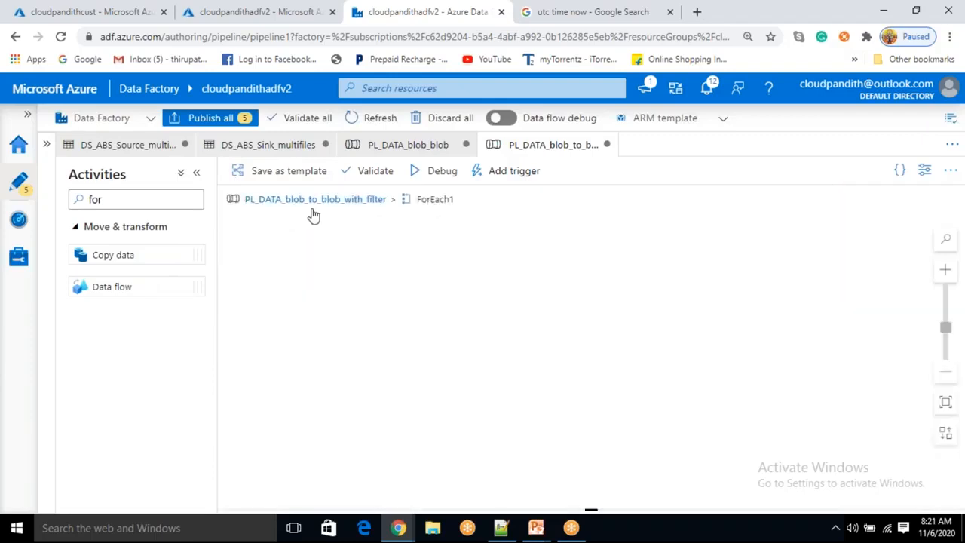
pyautogui.click(340, 202)
pyautogui.click(700, 243)
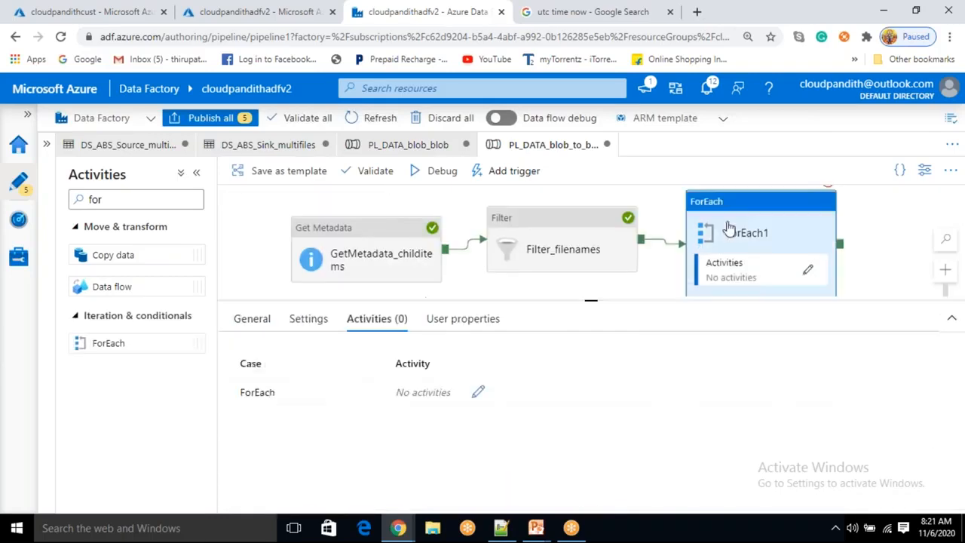
pyautogui.doubleClick(770, 209)
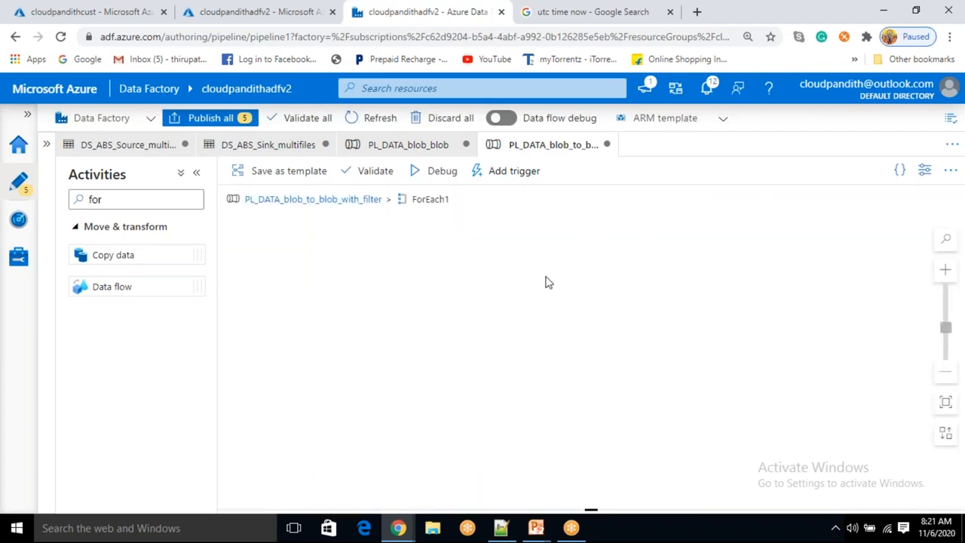
# Step: Add a Copy data activity inside ForEach1 and set its source dataset to DS_ABS_Source_multifiles
pyautogui.moveTo(112, 254); pyautogui.dragTo(499, 244)
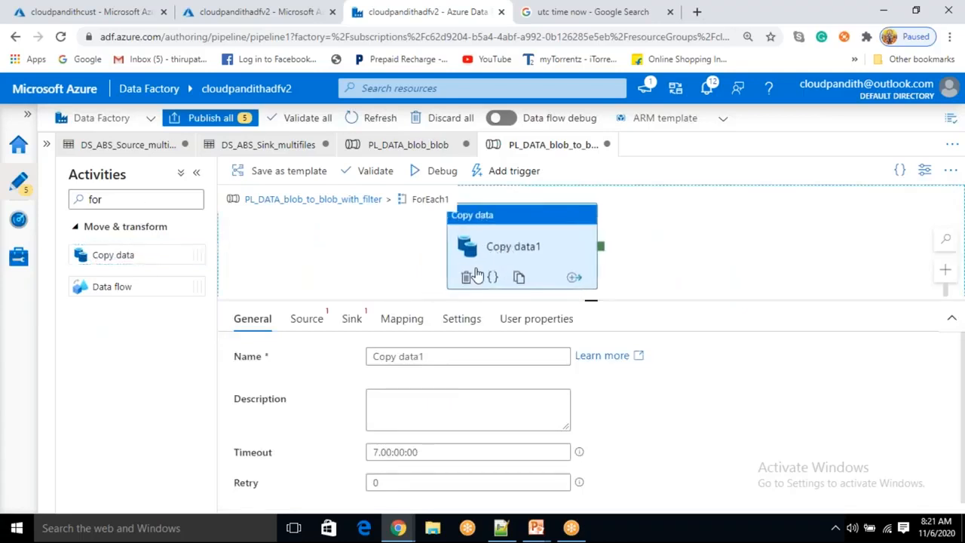
pyautogui.click(308, 319)
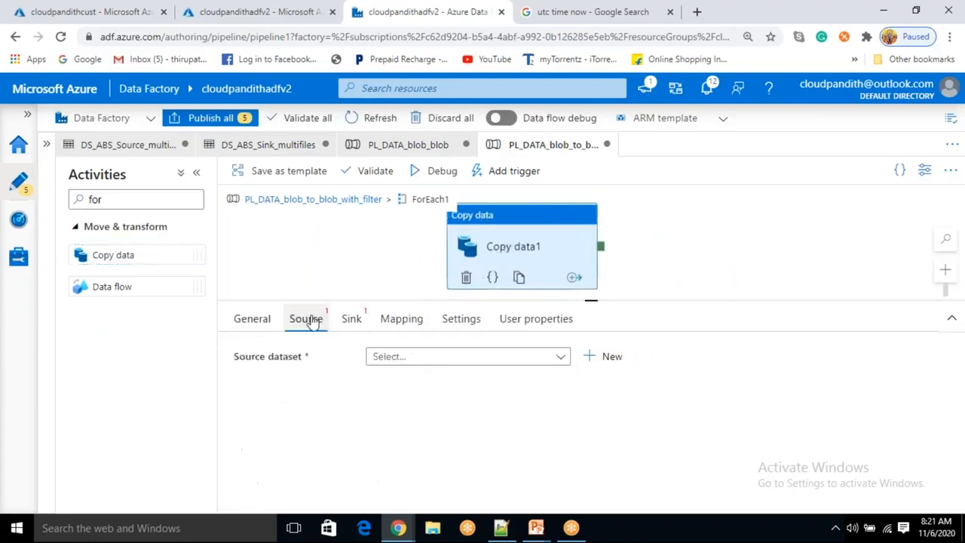
pyautogui.click(426, 358)
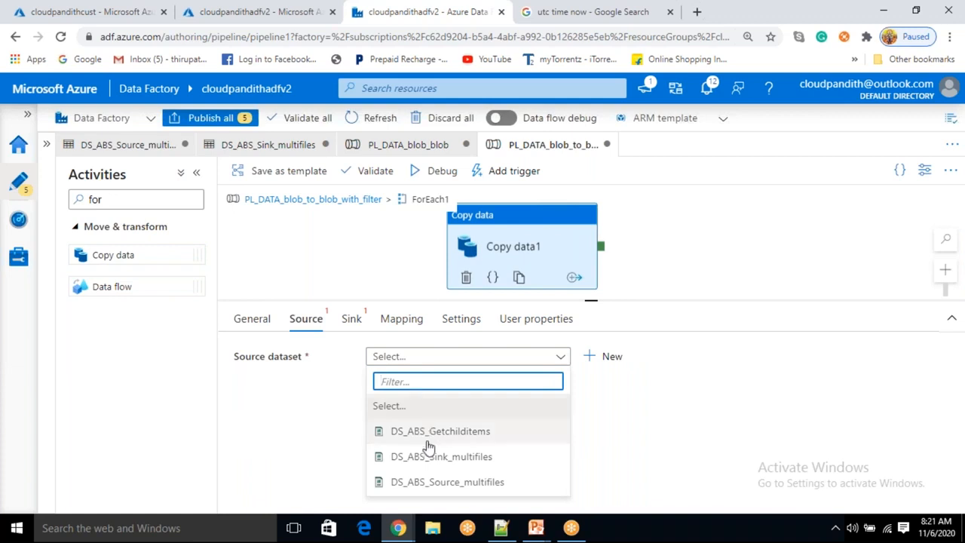
pyautogui.click(433, 492)
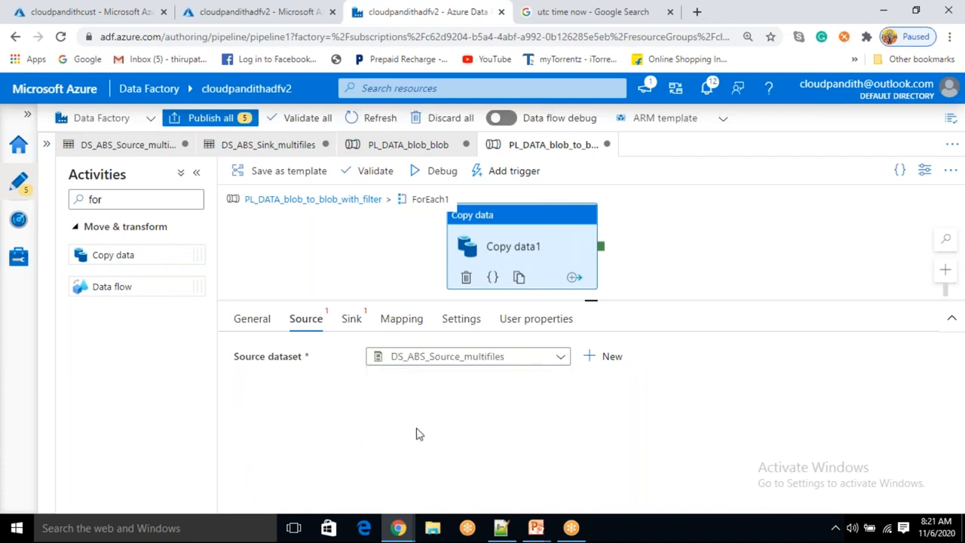
# Step: Set the sink dataset of the Copy data activity to DS_ABS_Sink_multifiles
pyautogui.click(353, 323)
pyautogui.click(423, 368)
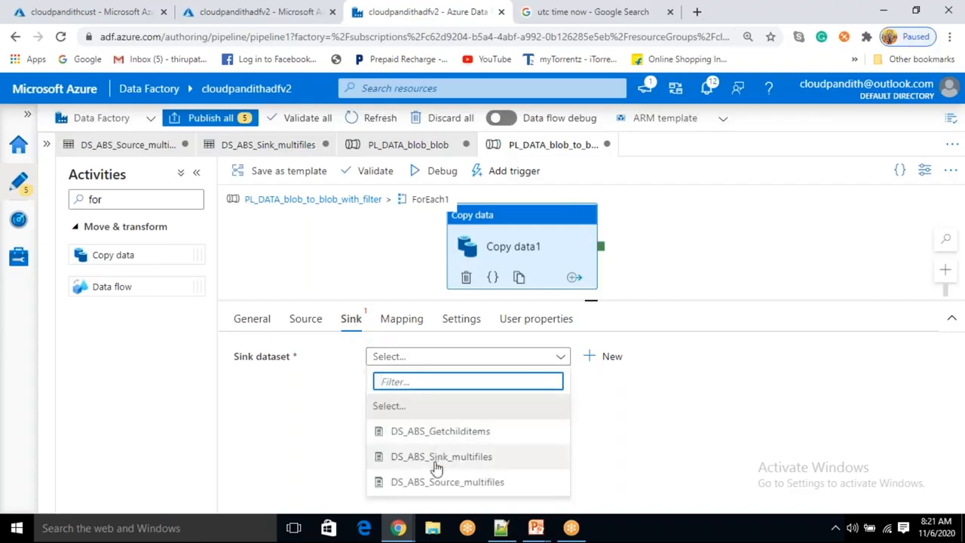
pyautogui.click(379, 459)
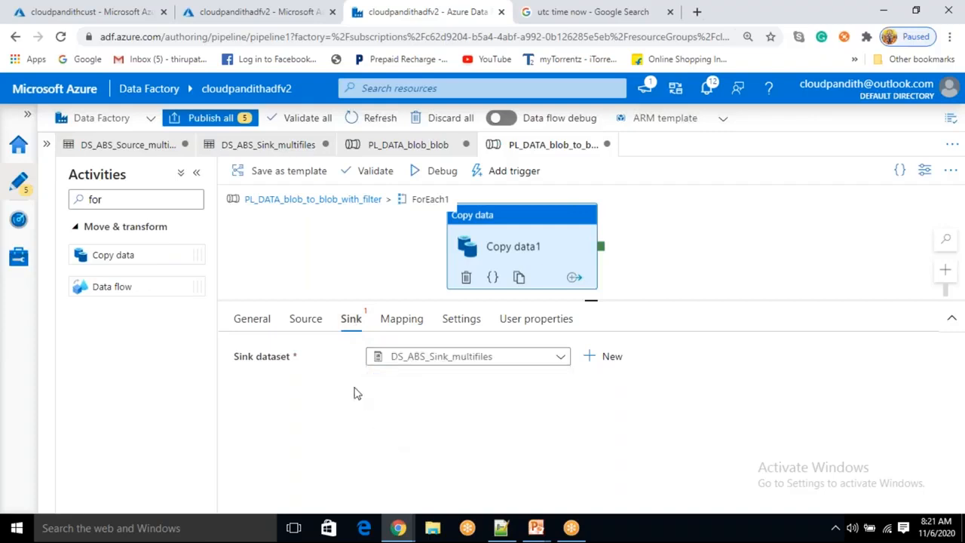
# Step: Open the Copy data source settings, replay the ForEach iterations on the PowerPoint data flow diagram, and return to Data Factory
pyautogui.click(308, 323)
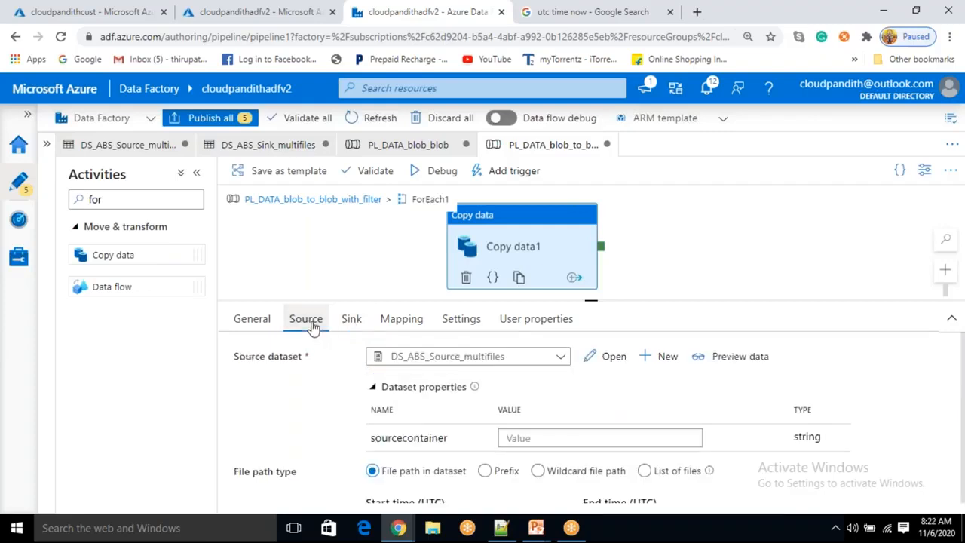
pyautogui.click(536, 437)
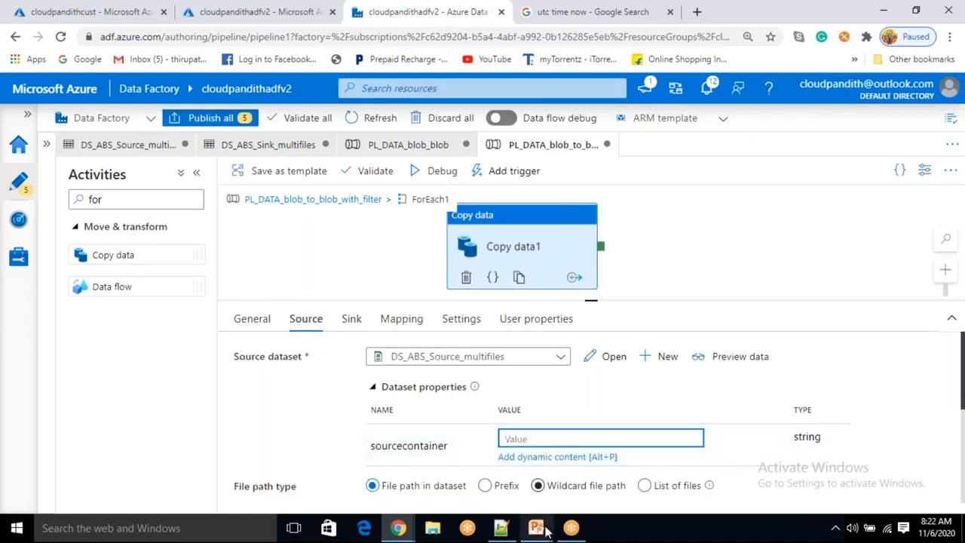
pyautogui.moveTo(536, 527)
pyautogui.click(624, 477)
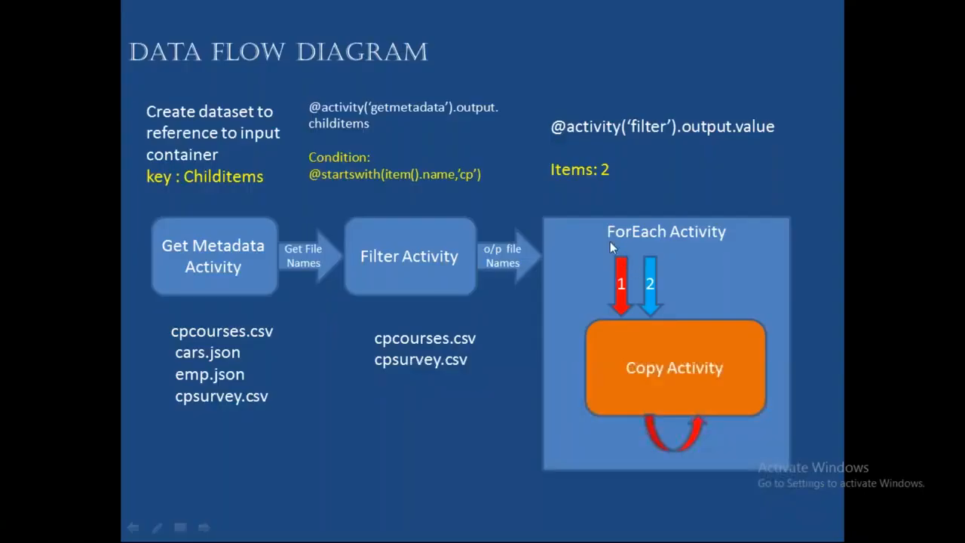
pyautogui.scroll(3, 610, 242)
pyautogui.click(602, 221)
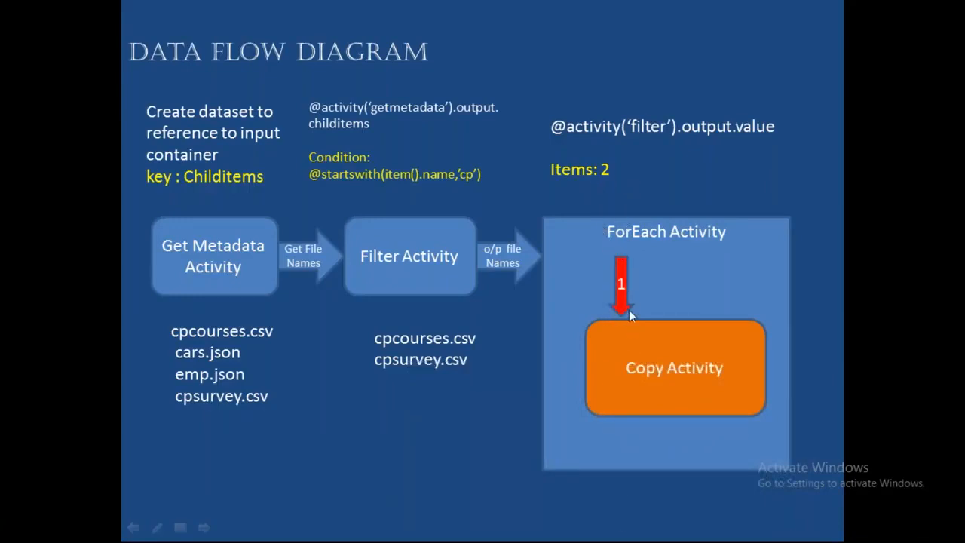
pyautogui.click(645, 404)
pyautogui.click(707, 362)
pyautogui.press('Left')
pyautogui.press('Left')
pyautogui.hotkey('alt', 'Tab')
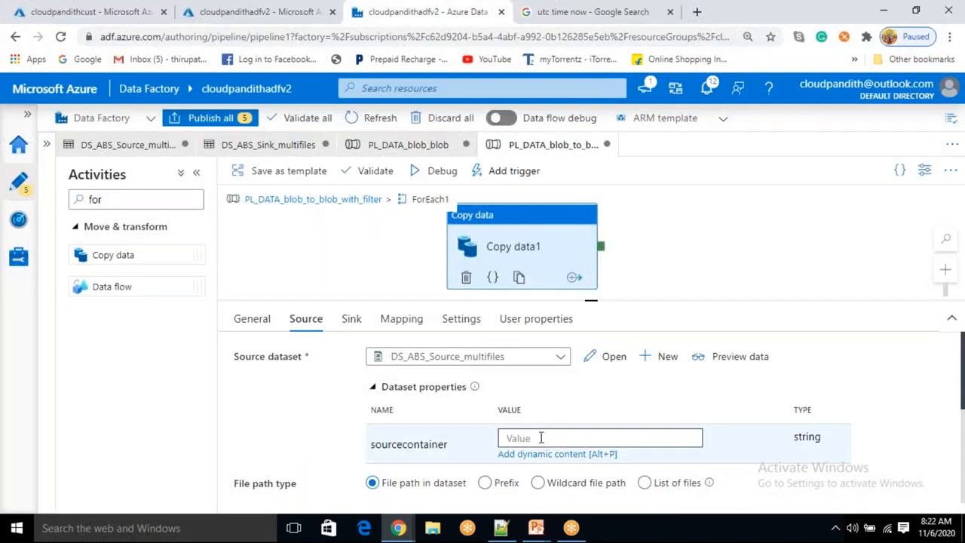
pyautogui.click(540, 438)
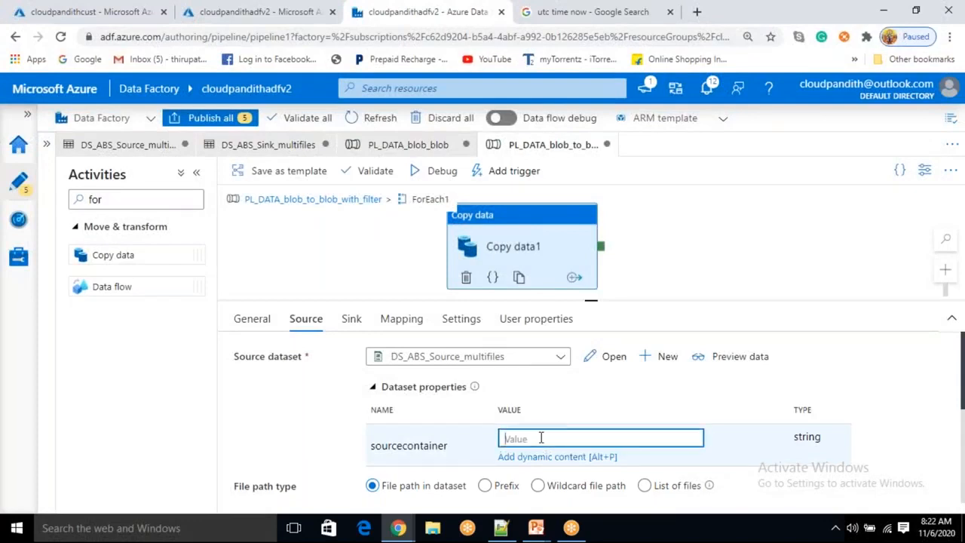
pyautogui.write('@')
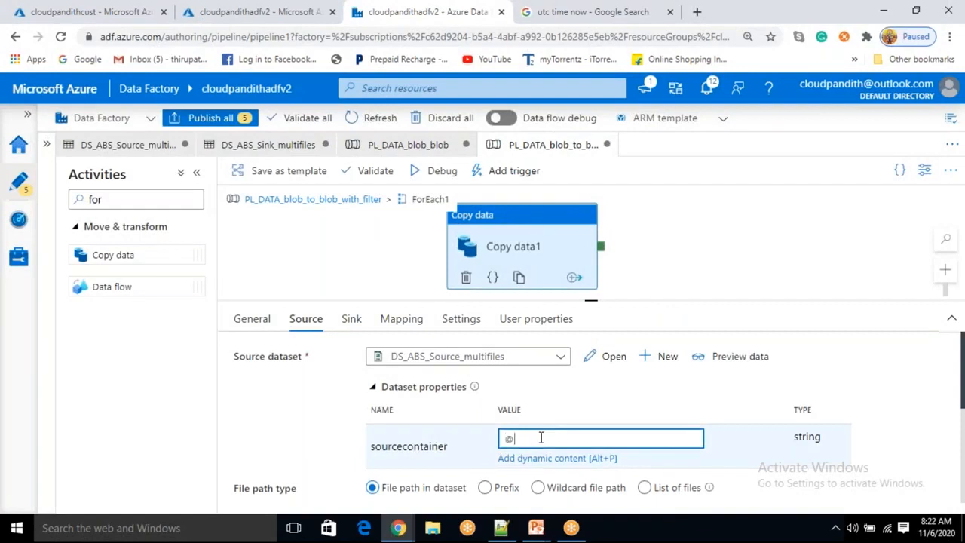
pyautogui.write('ITEM().NAME')
pyautogui.hotkey('ctrl', 'a')
pyautogui.press('BackSpace')
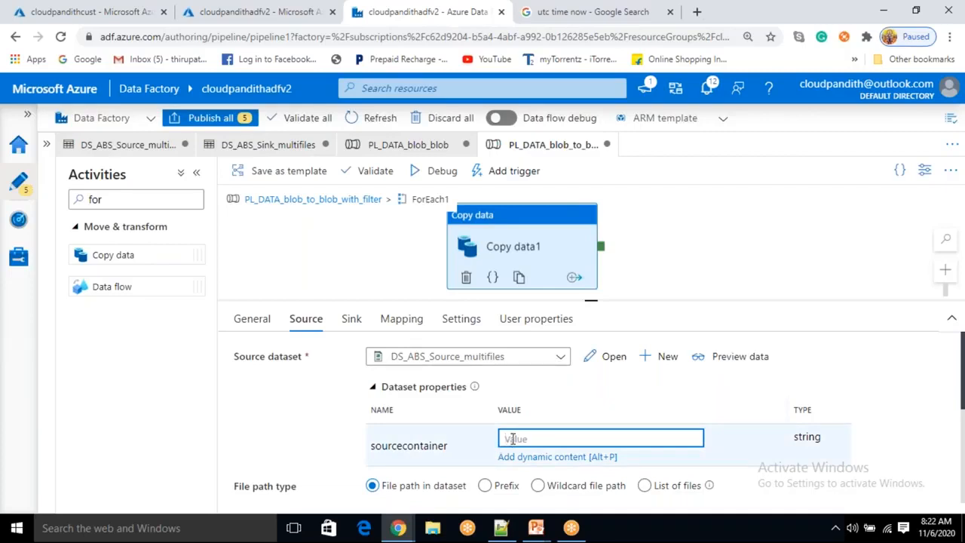
# Step: Set the sourcecontainer property of the Copy data source dataset to input in lowercase and copy that value
pyautogui.hotkey('ctrl', 'z')
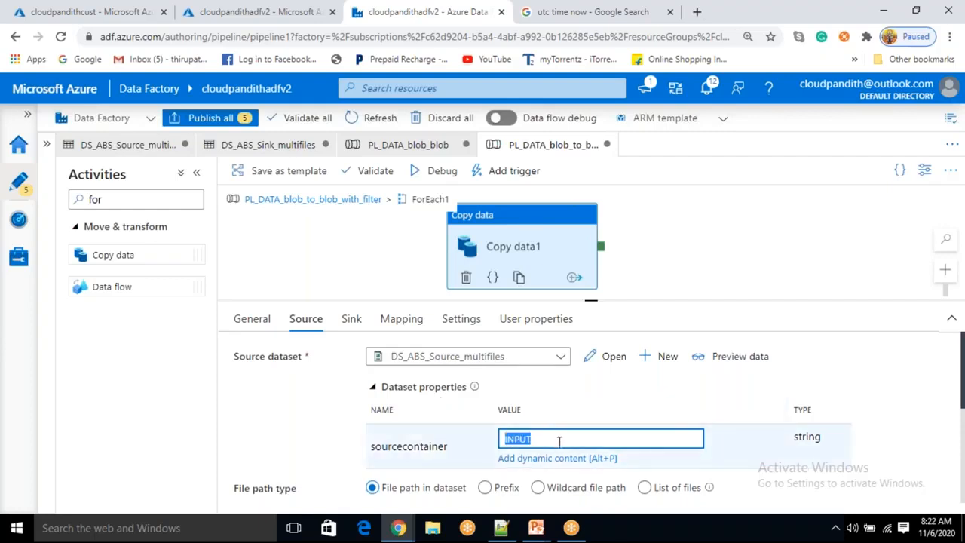
pyautogui.click(536, 437)
pyautogui.doubleClick(536, 437)
pyautogui.hotkey('ctrl', 'z')
pyautogui.hotkey('ctrl', 'c')
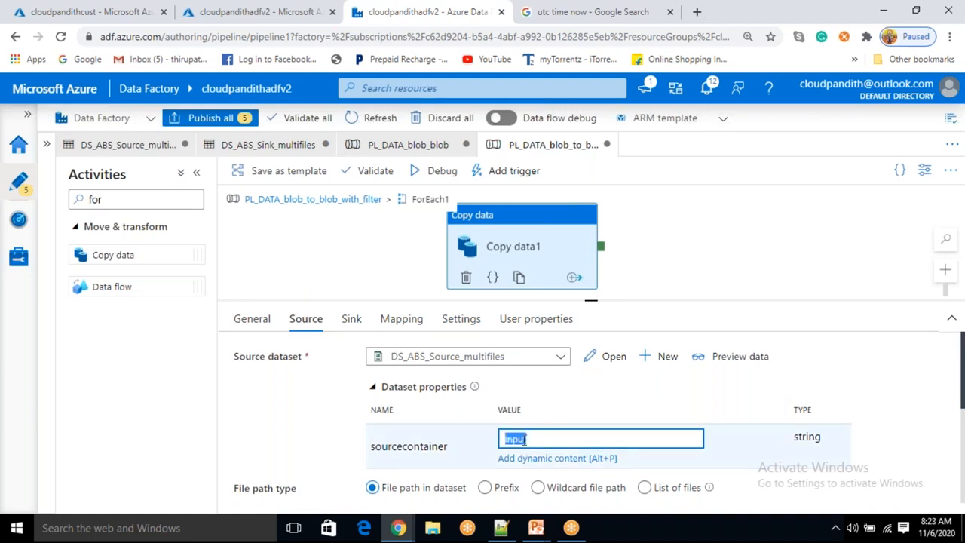
# Step: Paste input as the sinkcontainer value of the sink dataset and recheck the sourcecontainer value on the source side
pyautogui.click(353, 324)
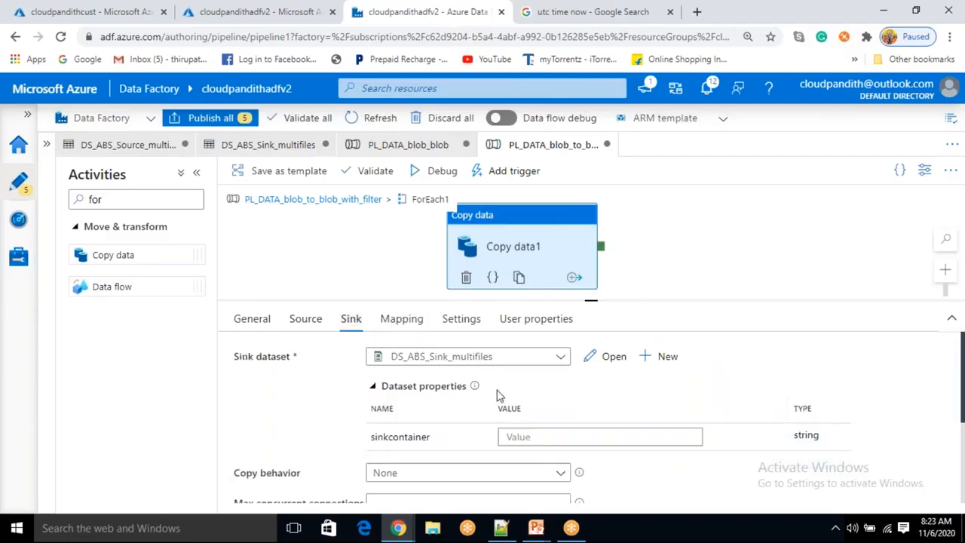
pyautogui.click(542, 437)
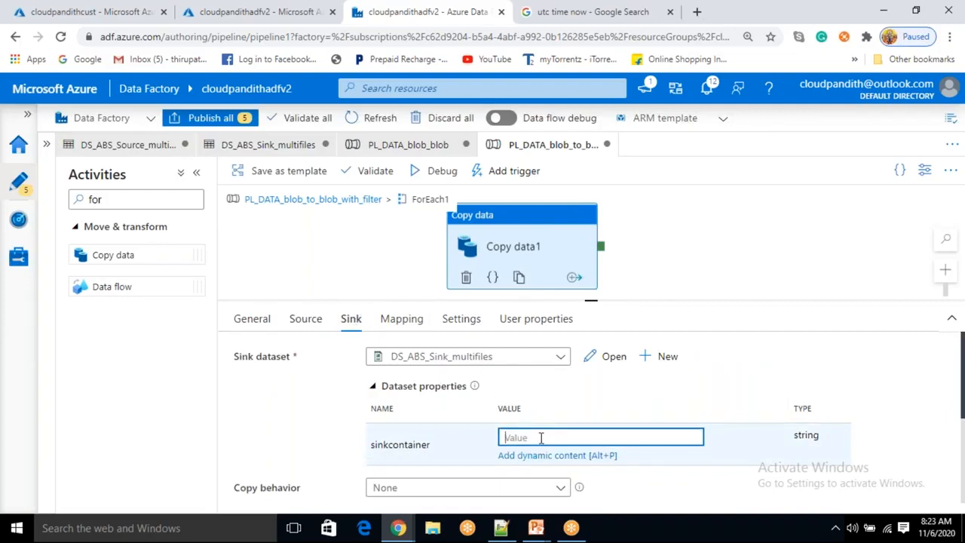
pyautogui.hotkey('ctrl', 'v')
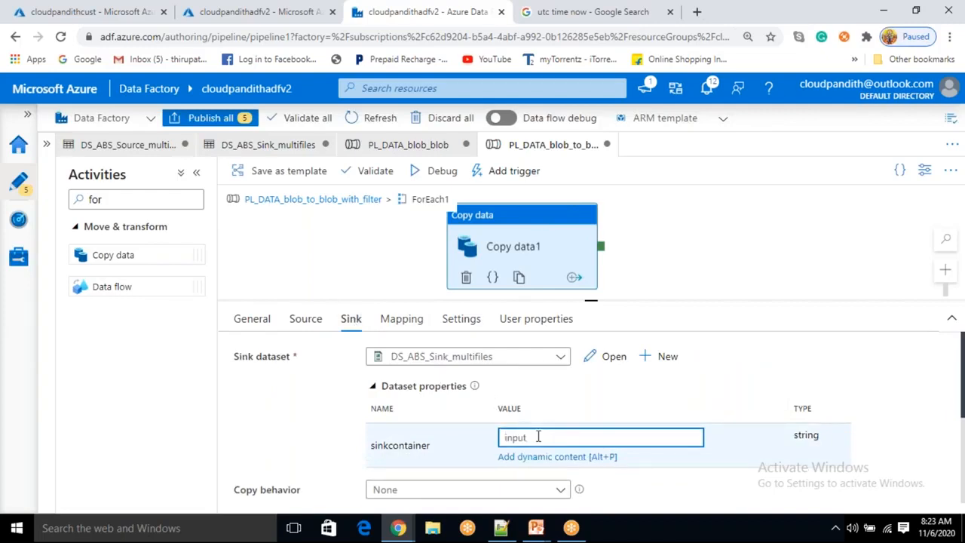
pyautogui.click(308, 321)
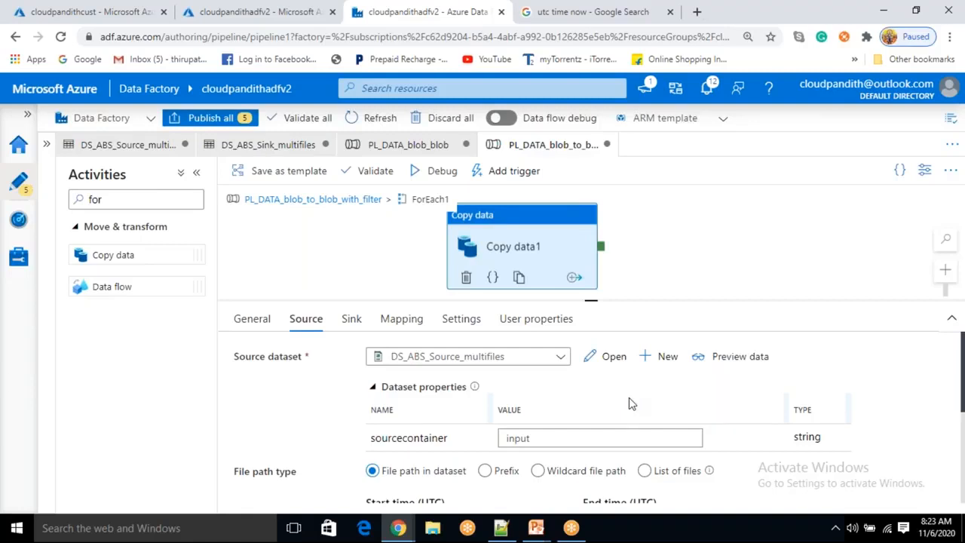
pyautogui.click(507, 438)
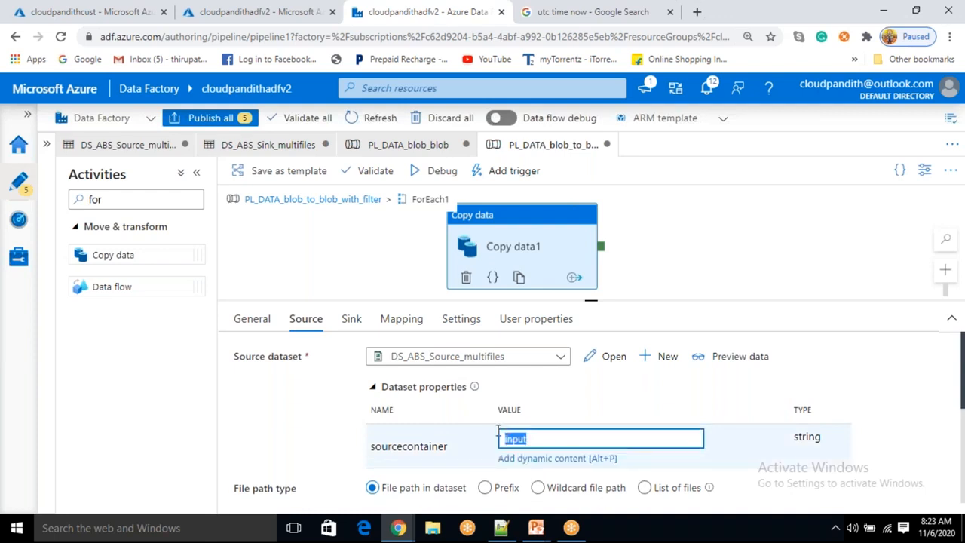
# Step: Set the sinkcontainer property of the Copy data sink dataset to output
pyautogui.click(353, 321)
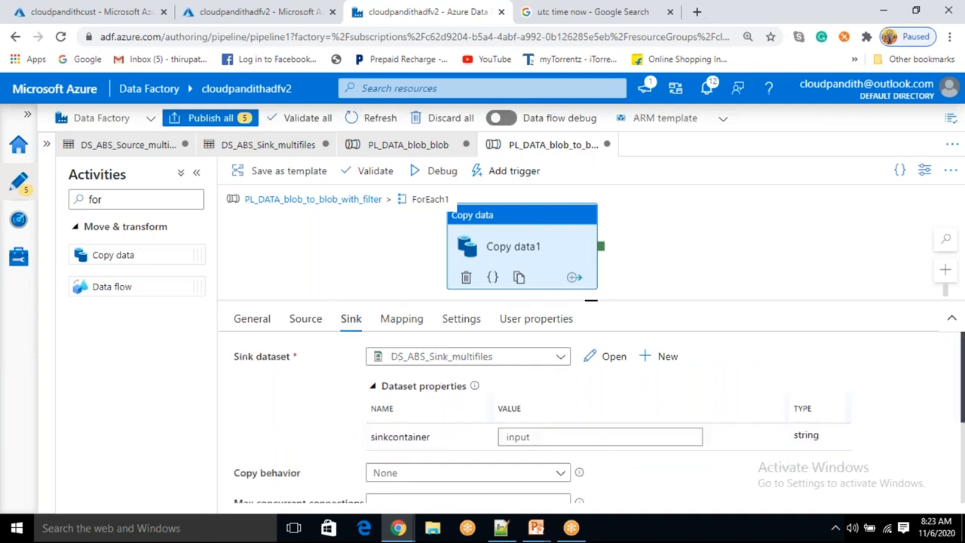
pyautogui.click(543, 437)
pyautogui.doubleClick(543, 437)
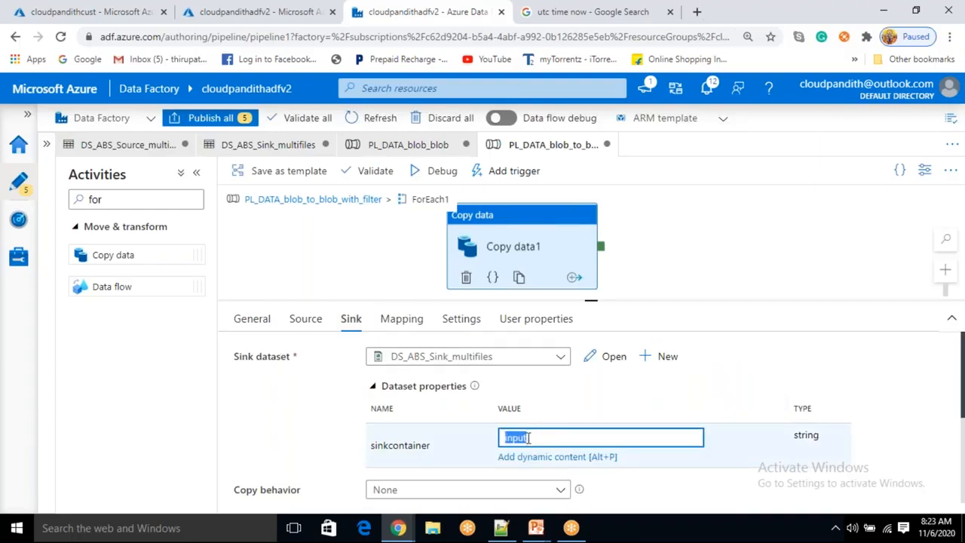
pyautogui.hotkey('ctrl', 'z')
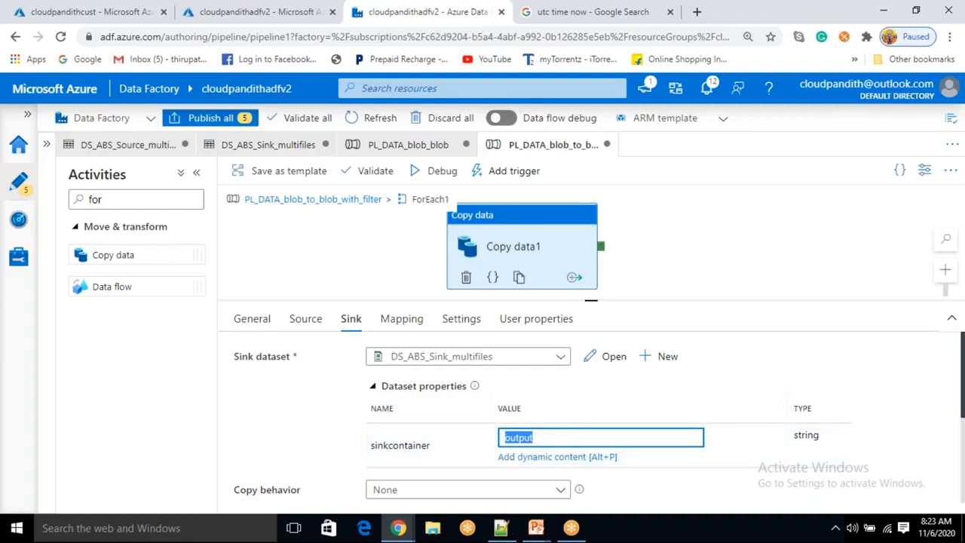
# Step: Open the source dataset DS_ABS_Source_multifiles from the Copy data activity and add a String parameter named sourcefilename
pyautogui.click(306, 320)
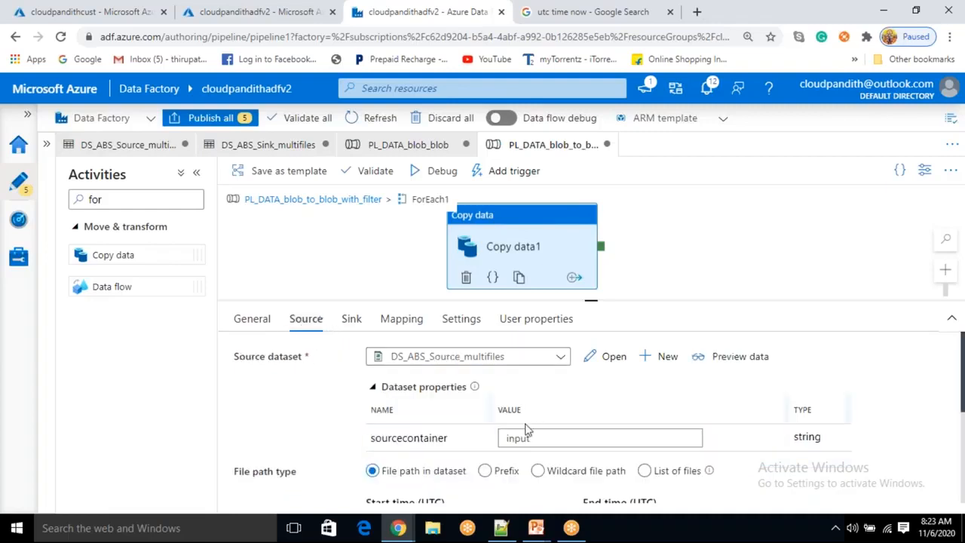
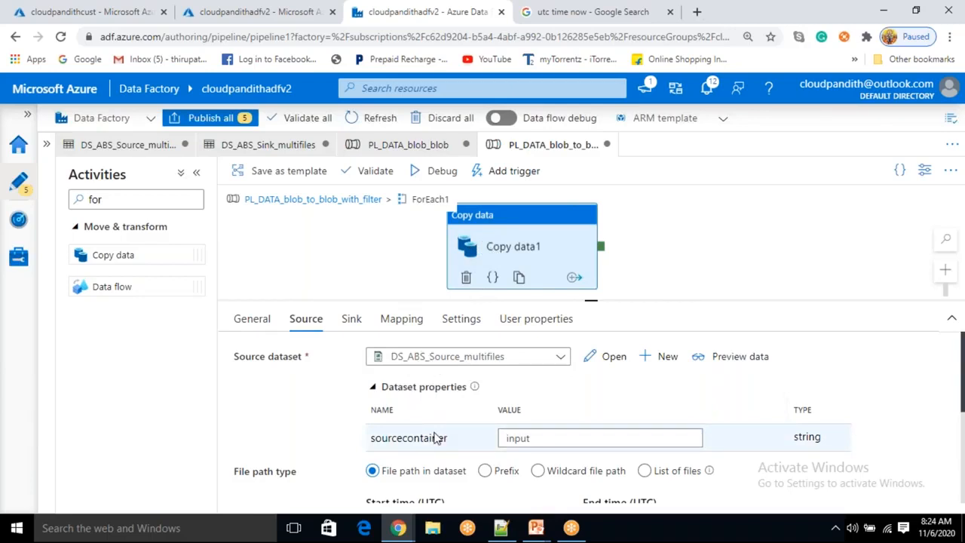
pyautogui.click(608, 357)
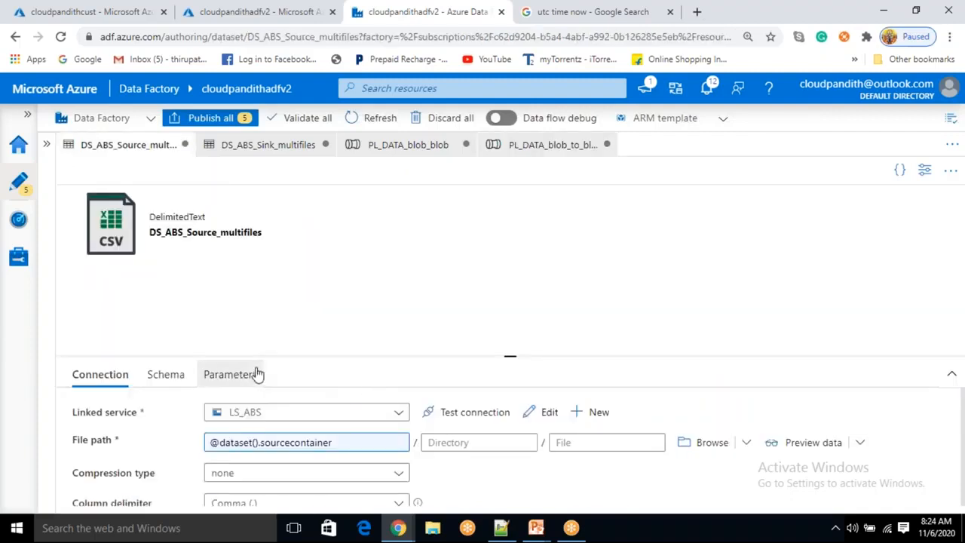
pyautogui.click(256, 374)
pyautogui.click(108, 412)
pyautogui.scroll(-1, 173, 491)
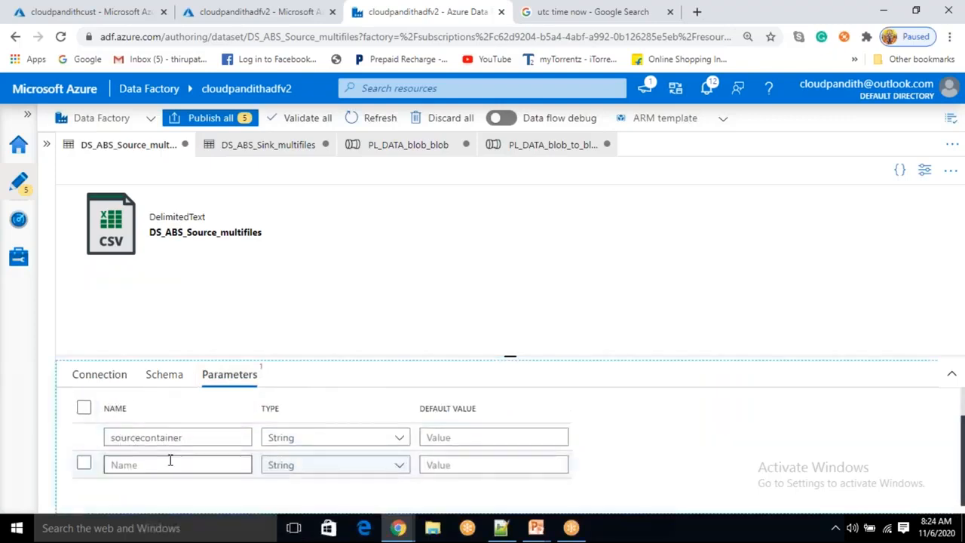
pyautogui.click(171, 463)
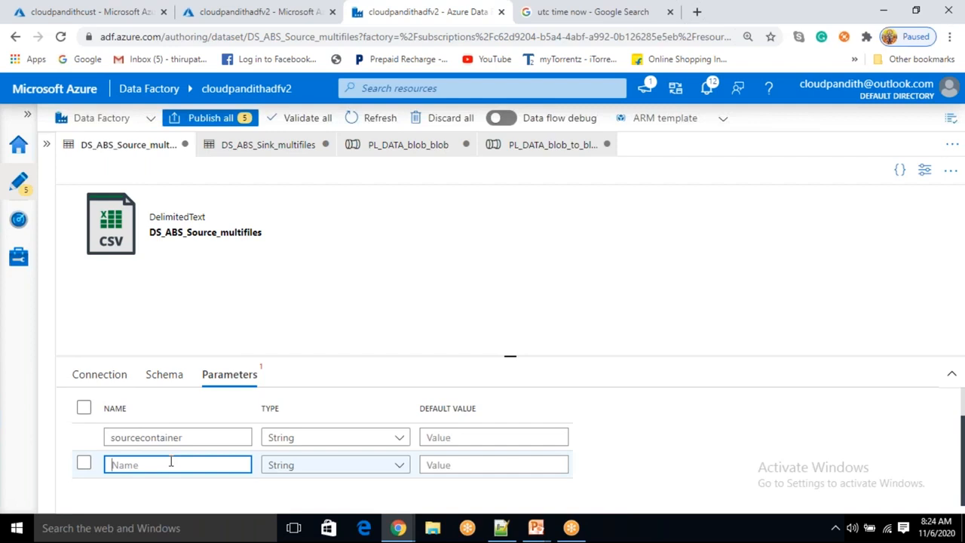
pyautogui.write('sourcefilename')
pyautogui.hotkey('ctrl', 'a')
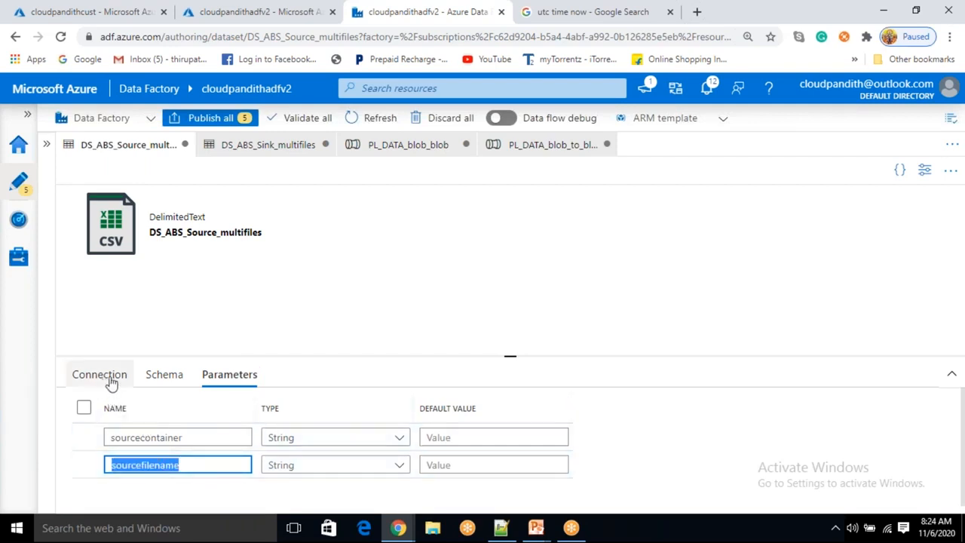
pyautogui.click(101, 377)
pyautogui.click(572, 446)
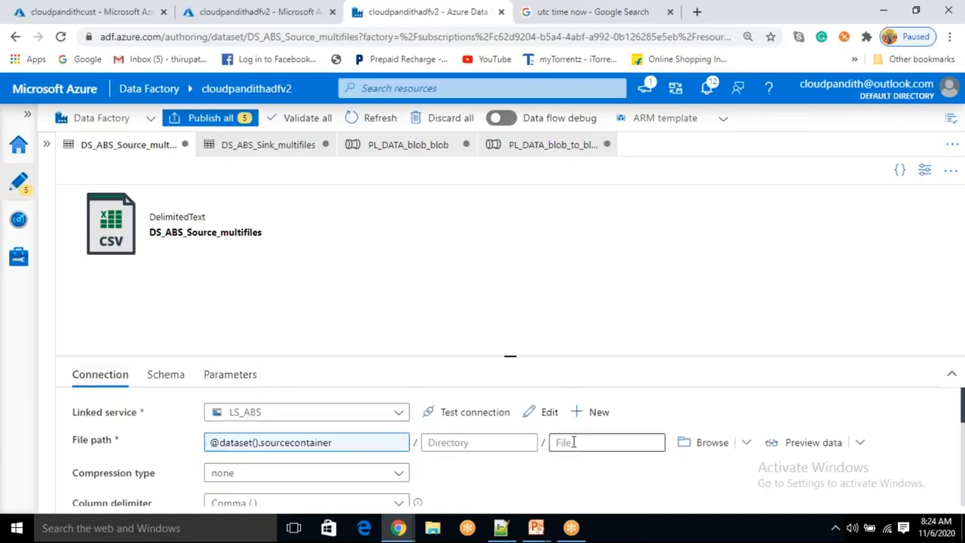
pyautogui.click(573, 461)
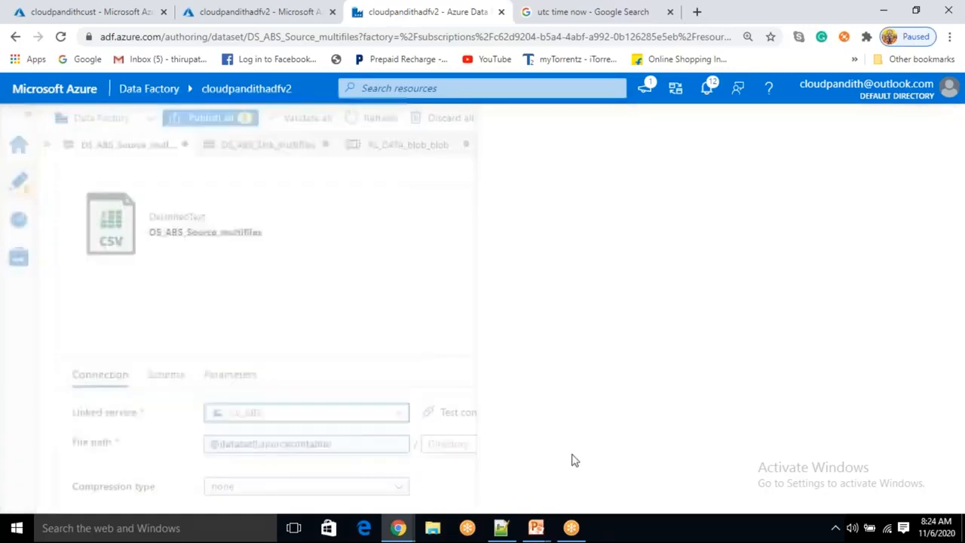
pyautogui.scroll(-2, 578, 420)
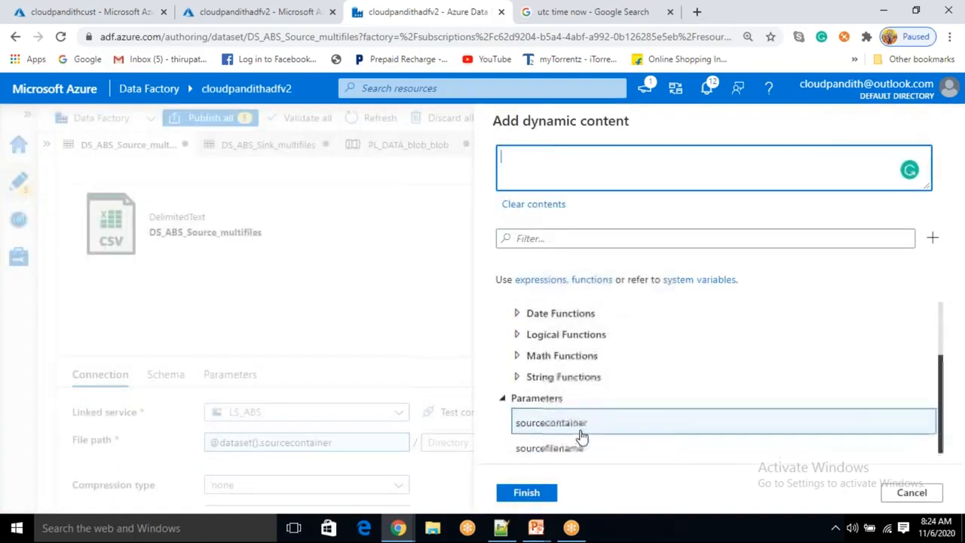
pyautogui.click(570, 444)
pyautogui.click(528, 491)
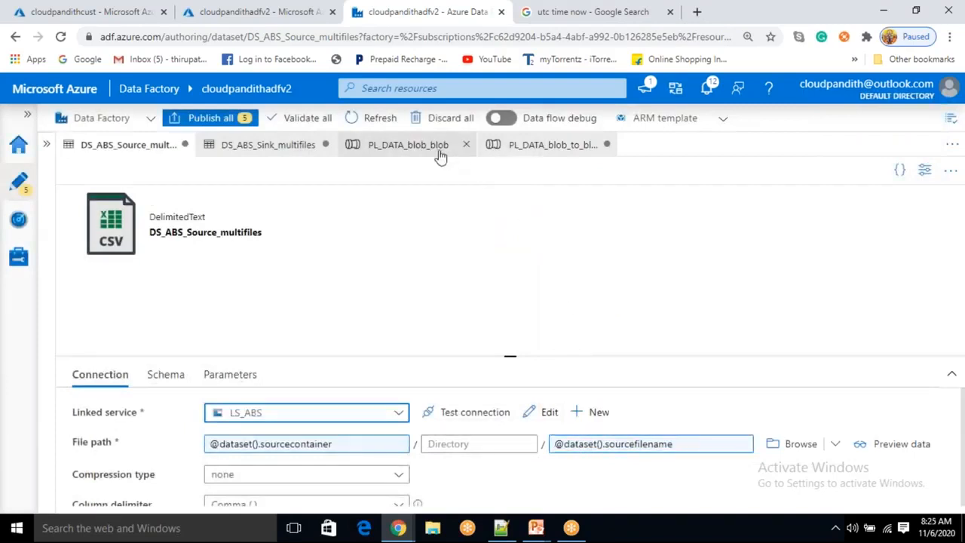
# Step: Return to the Copy data activity in PL_DATA_blob_to_blob_with_filter and open its sink dataset DS_ABS_Sink_multifiles for editing
pyautogui.click(561, 151)
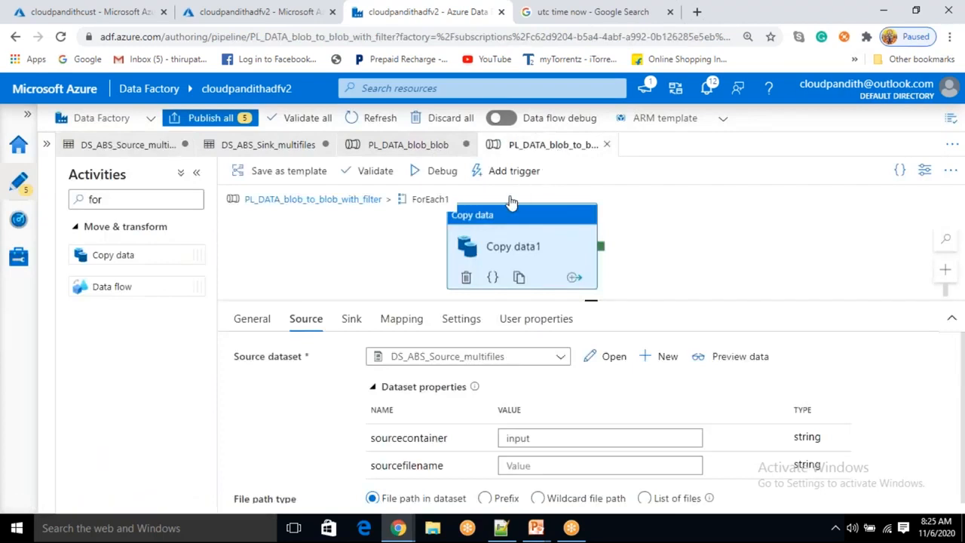
pyautogui.click(516, 465)
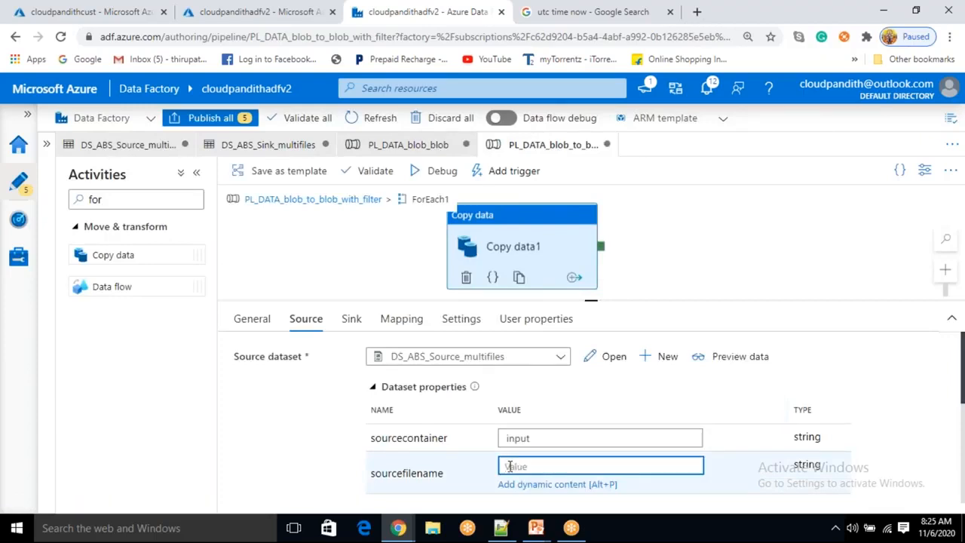
pyautogui.click(352, 322)
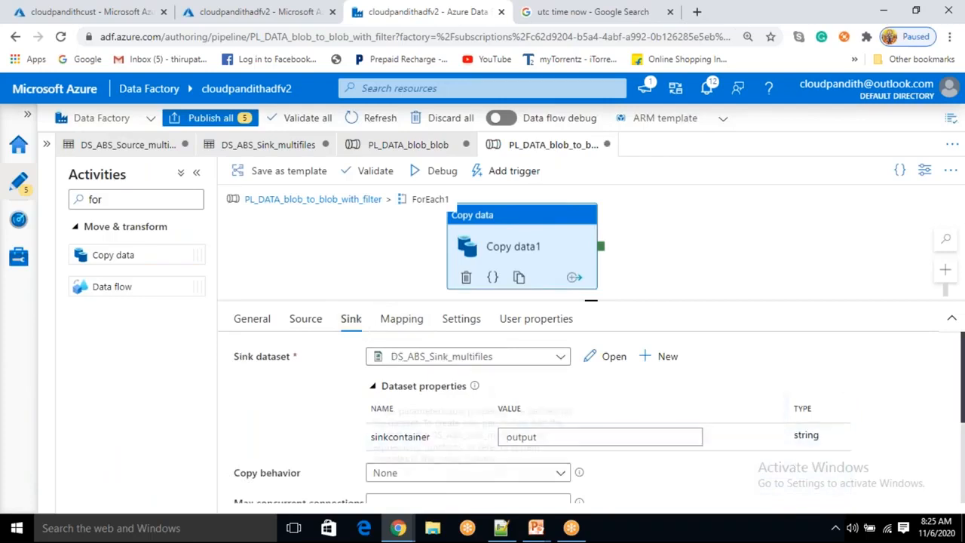
pyautogui.click(609, 357)
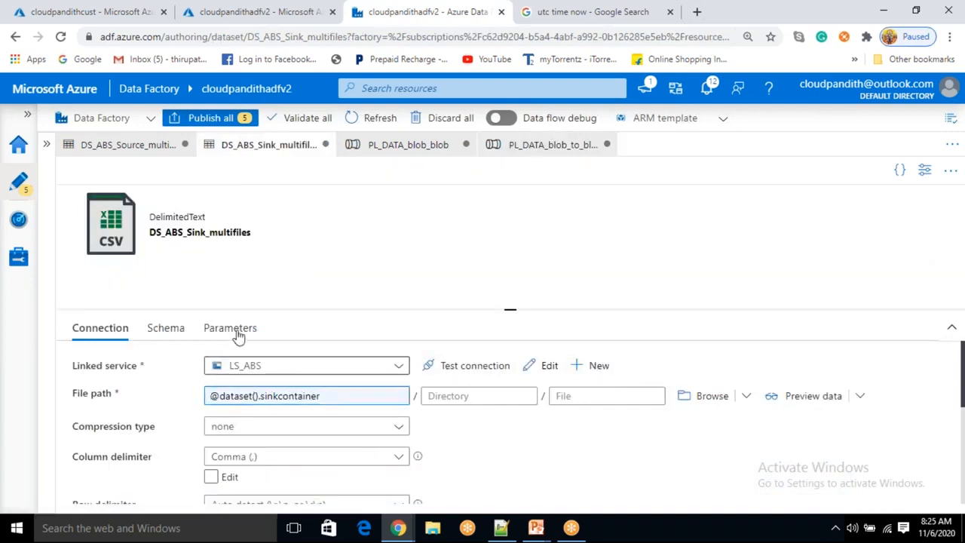
# Step: Add a String parameter named sinkfilename to DS_ABS_Sink_multifiles and go back to the dataset's connection settings
pyautogui.click(235, 332)
pyautogui.click(159, 454)
pyautogui.write('sin')
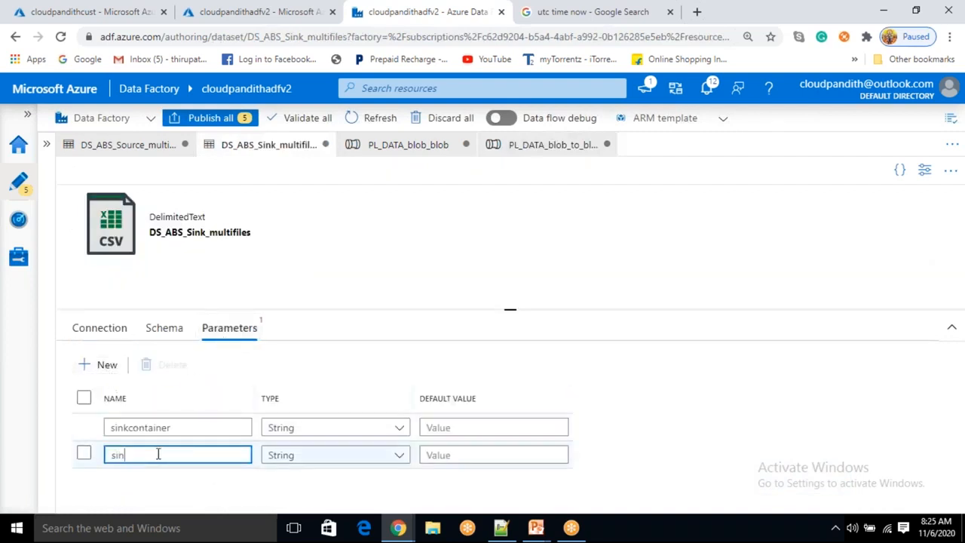
pyautogui.write('kfilename')
pyautogui.click(259, 485)
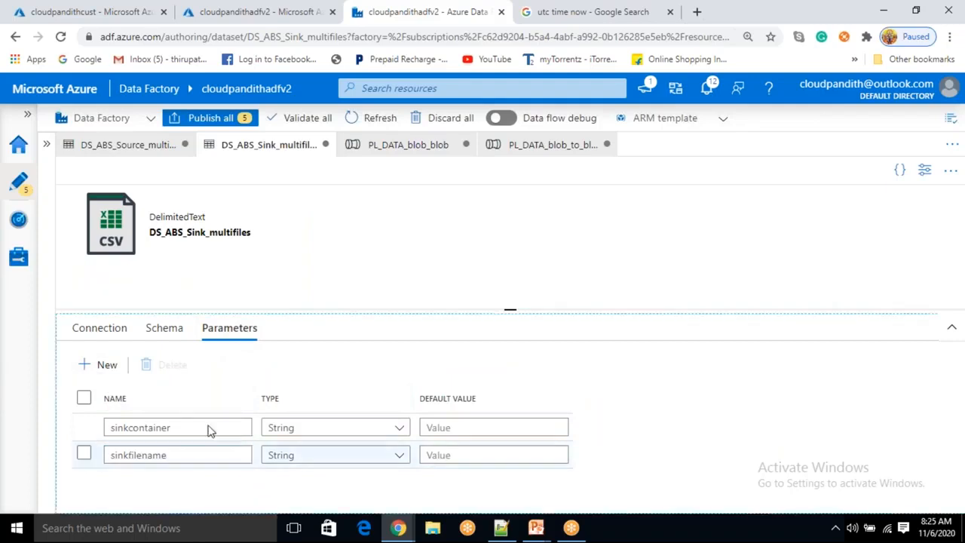
pyautogui.click(112, 337)
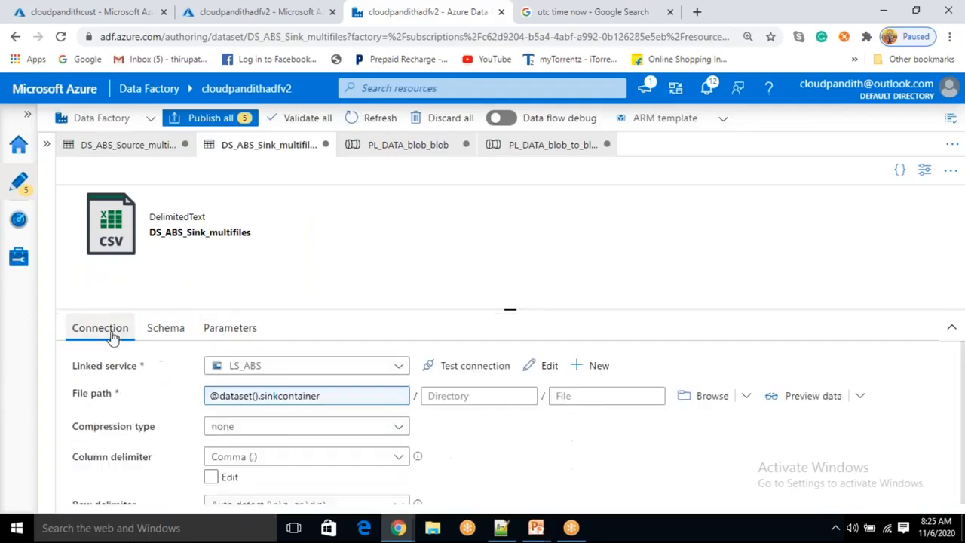
pyautogui.click(568, 398)
pyautogui.click(565, 415)
pyautogui.scroll(-5, 667, 377)
pyautogui.click(576, 456)
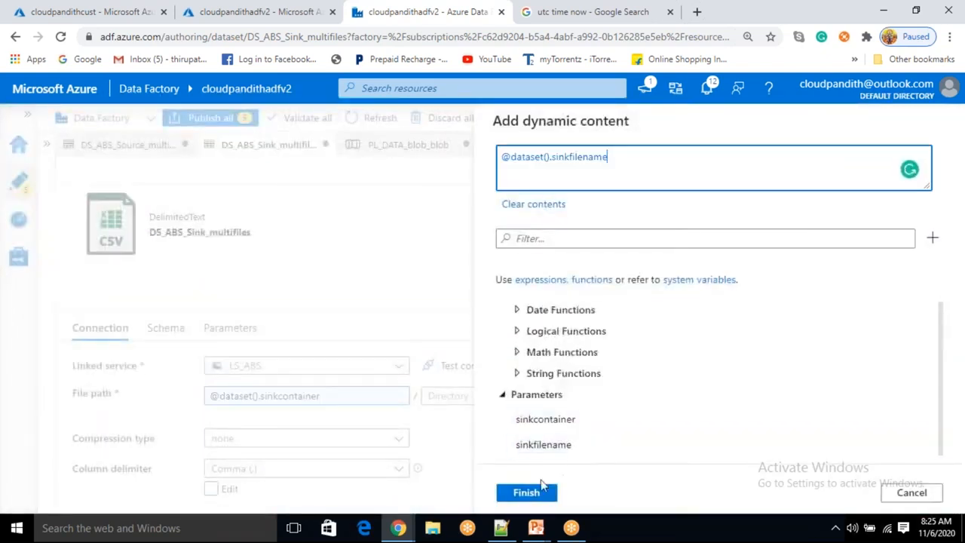
pyautogui.click(527, 496)
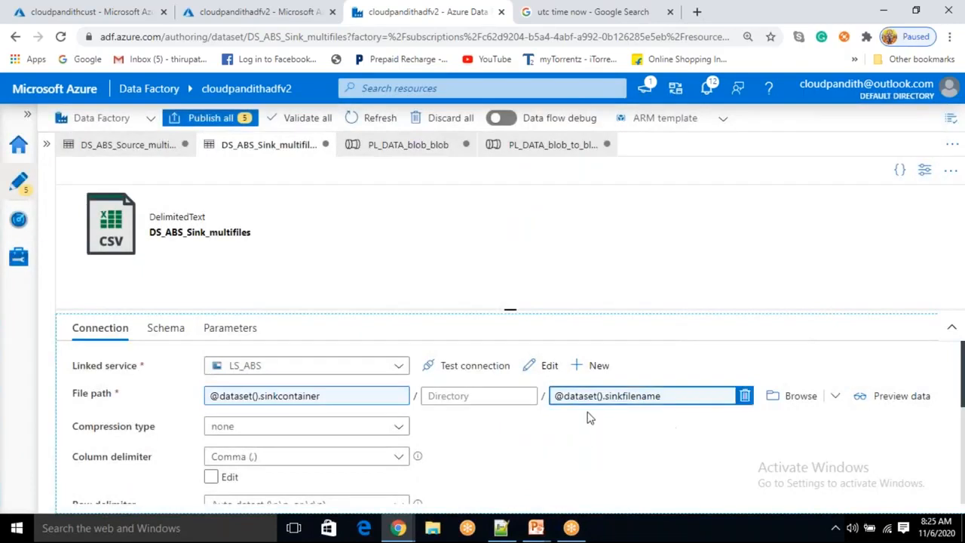
# Step: Return to the Copy data activity in PL_DATA_blob_to_blob_with_filter and review its source and sink dataset properties
pyautogui.click(567, 146)
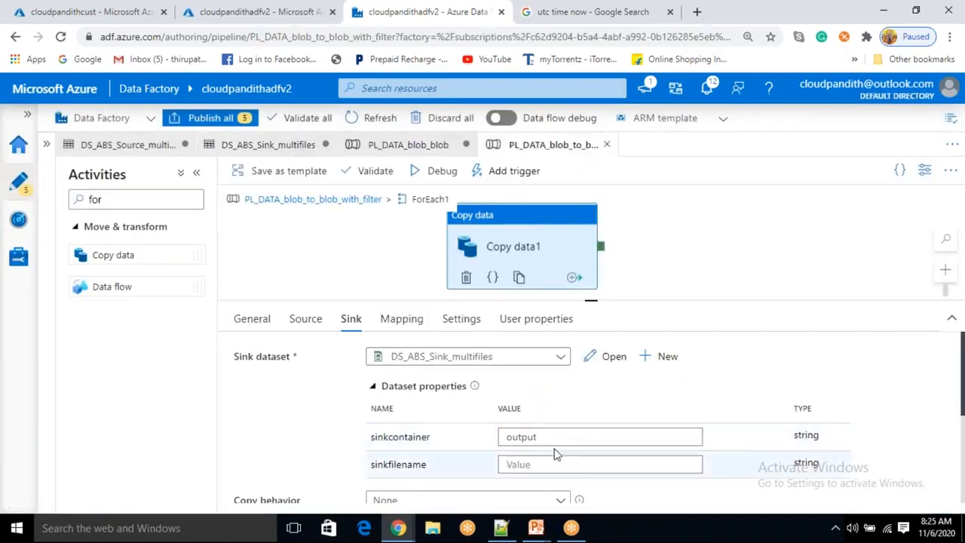
pyautogui.click(316, 326)
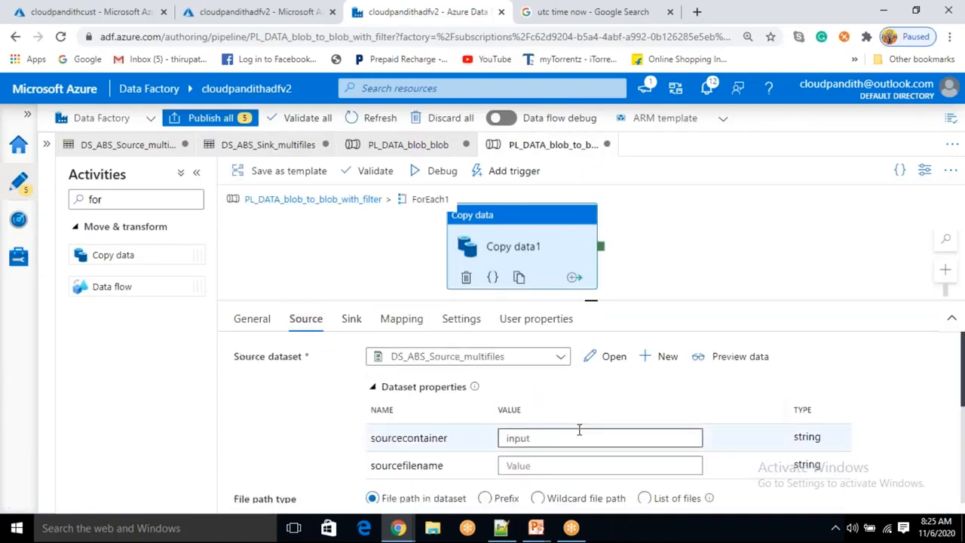
pyautogui.click(354, 324)
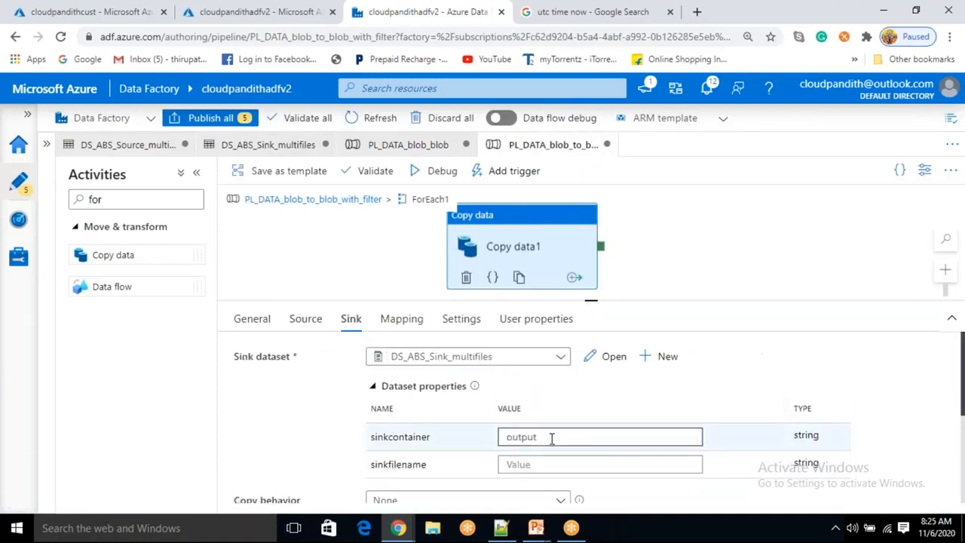
pyautogui.click(307, 328)
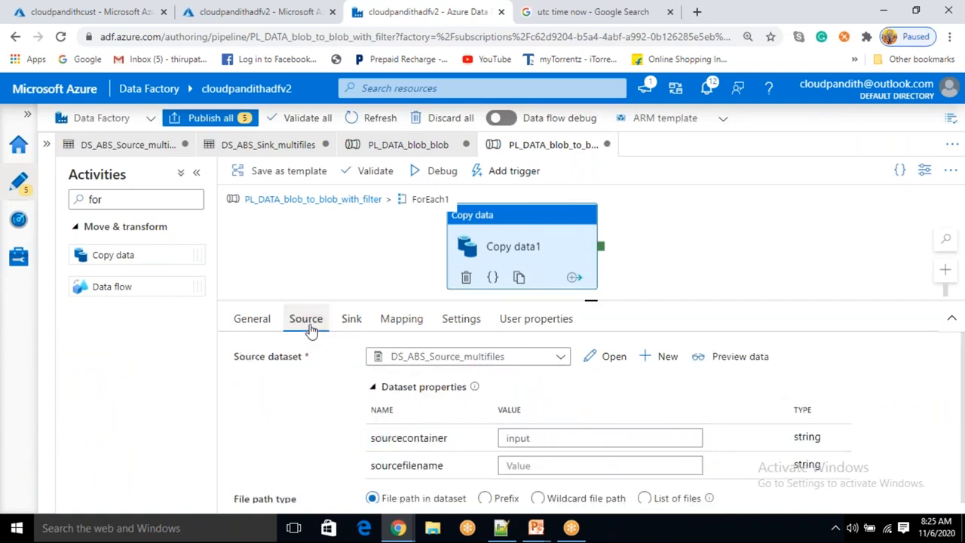
pyautogui.click(526, 465)
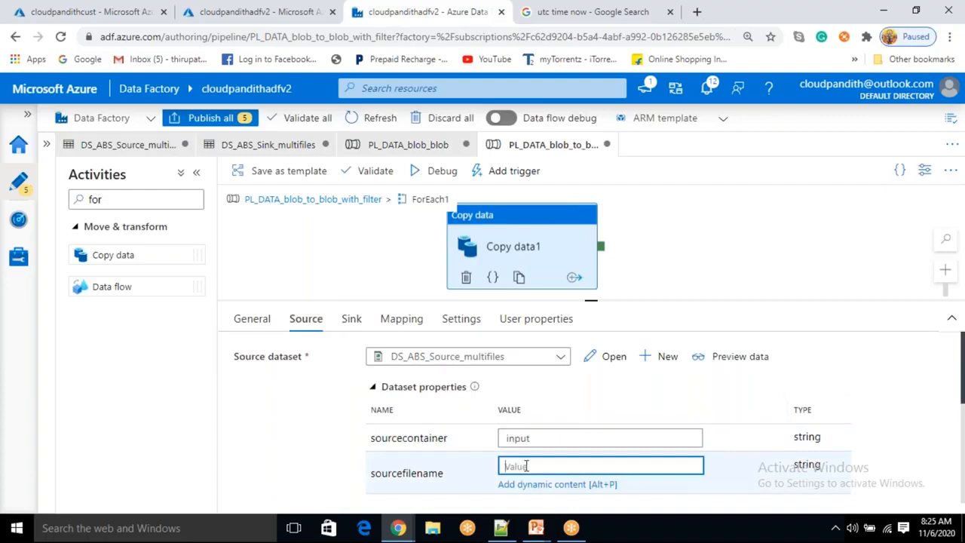
# Step: Switch to the PowerPoint slide show, play the Data Flow Diagram's ForEach and Copy Activity animation, and return to Data Factory
pyautogui.click(536, 527)
pyautogui.click(613, 474)
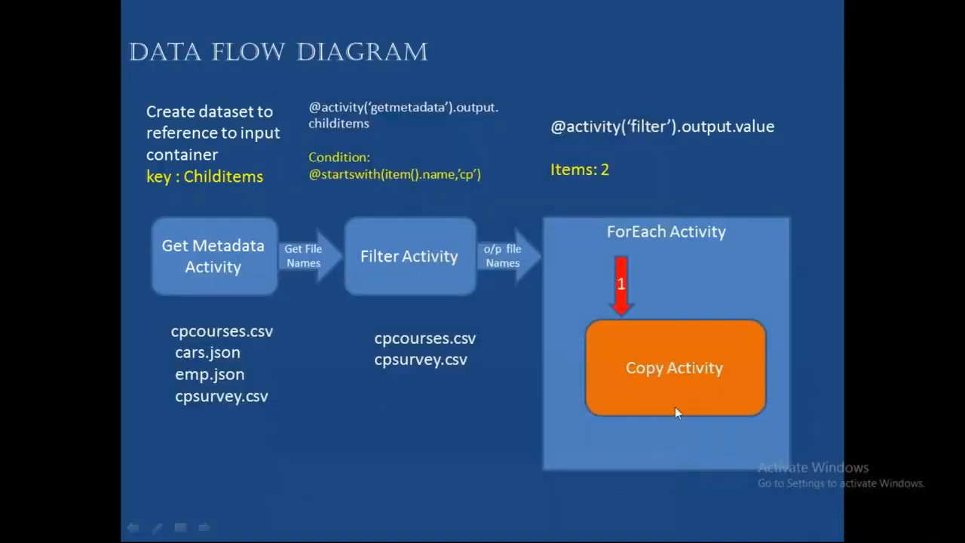
pyautogui.click(621, 304)
pyautogui.click(640, 278)
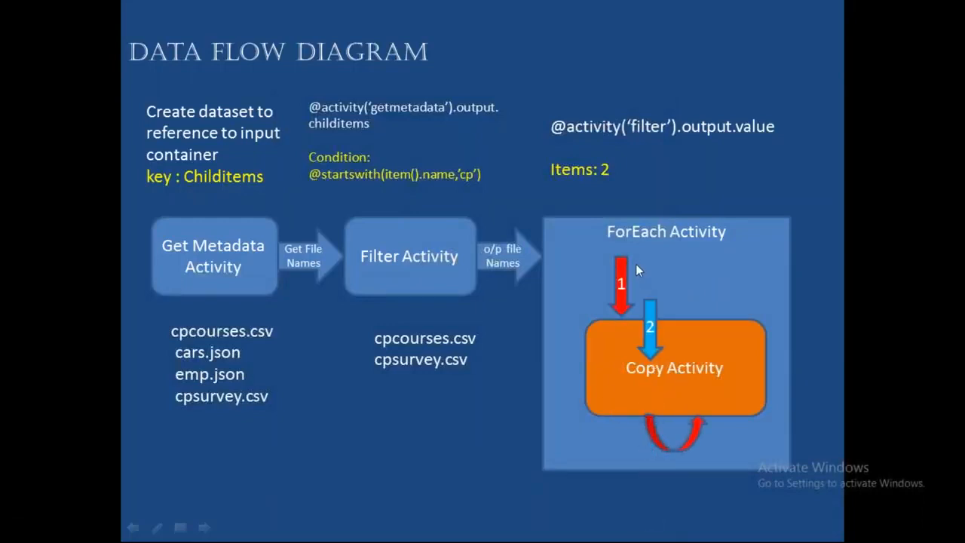
pyautogui.click(628, 309)
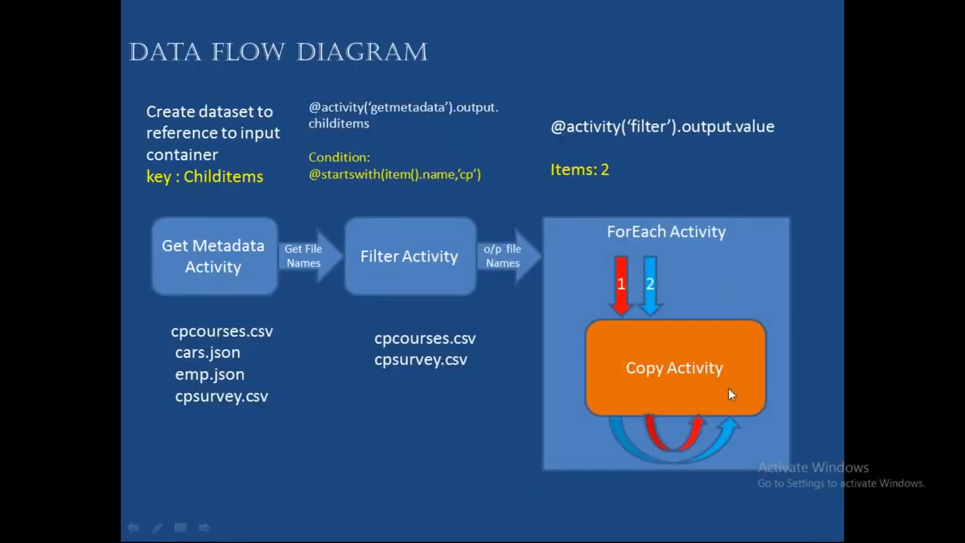
pyautogui.hotkey('alt', 'Tab')
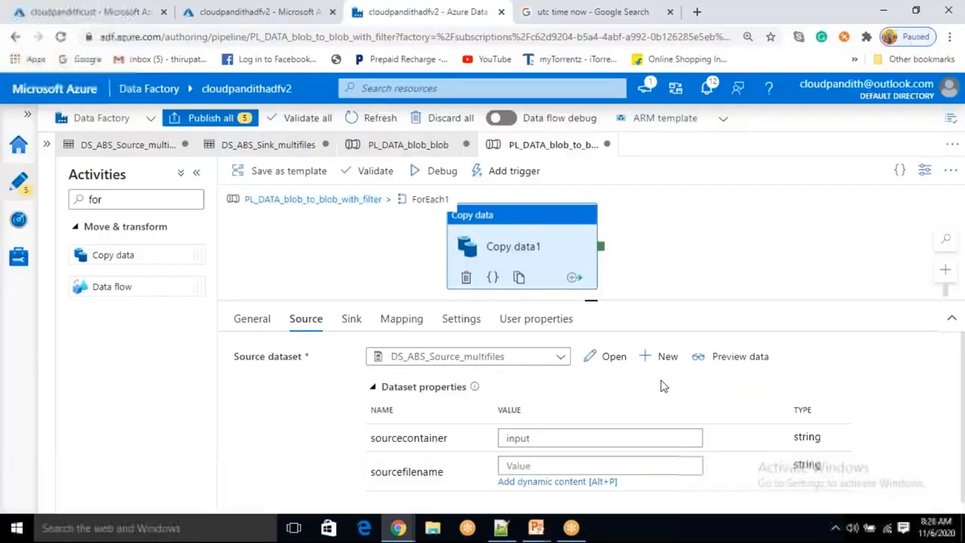
pyautogui.click(532, 465)
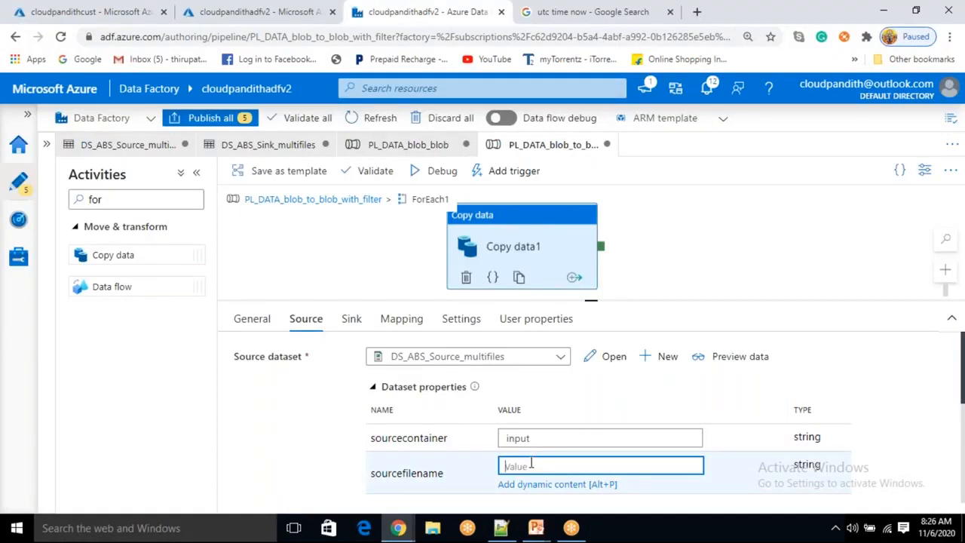
pyautogui.write('@item().')
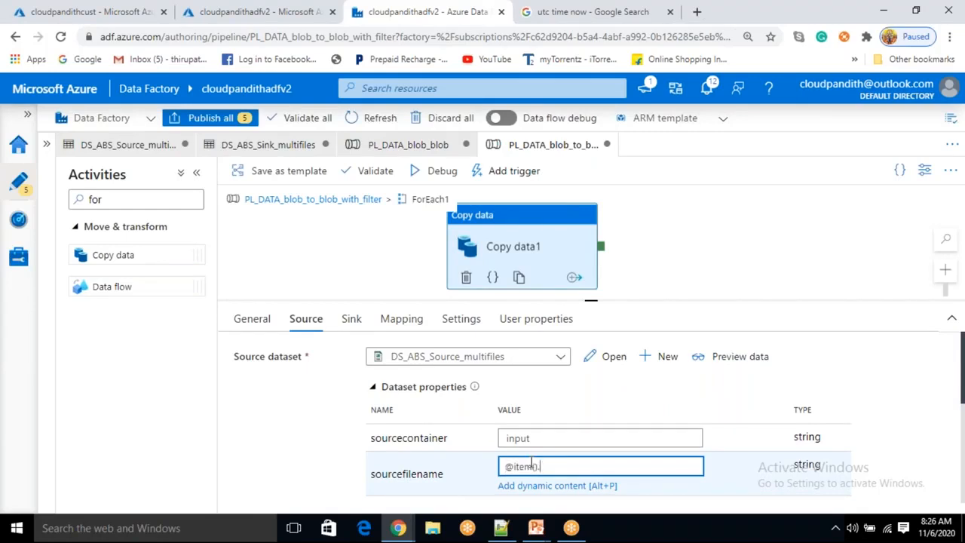
pyautogui.hotkey('ctrl', 'a')
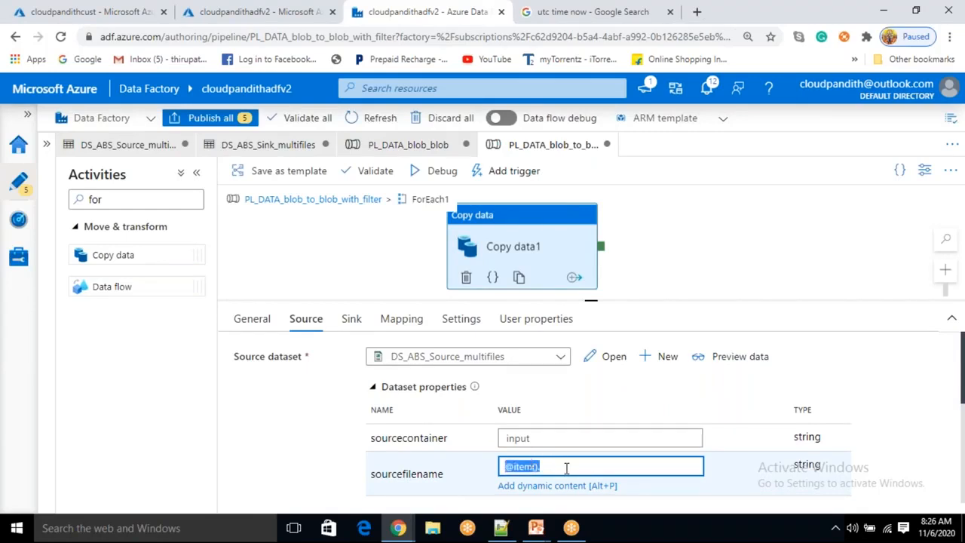
pyautogui.press('BackSpace')
pyautogui.click(540, 485)
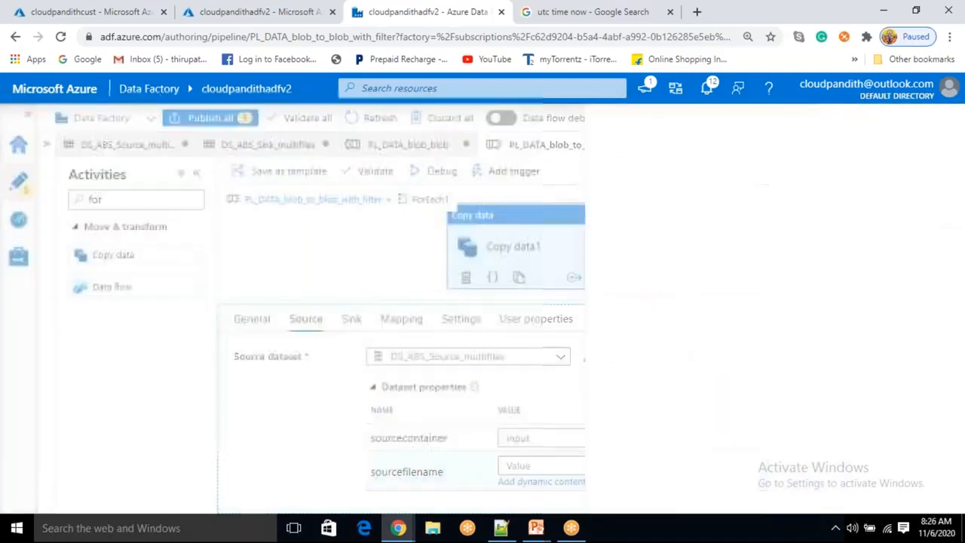
pyautogui.scroll(-10, 588, 390)
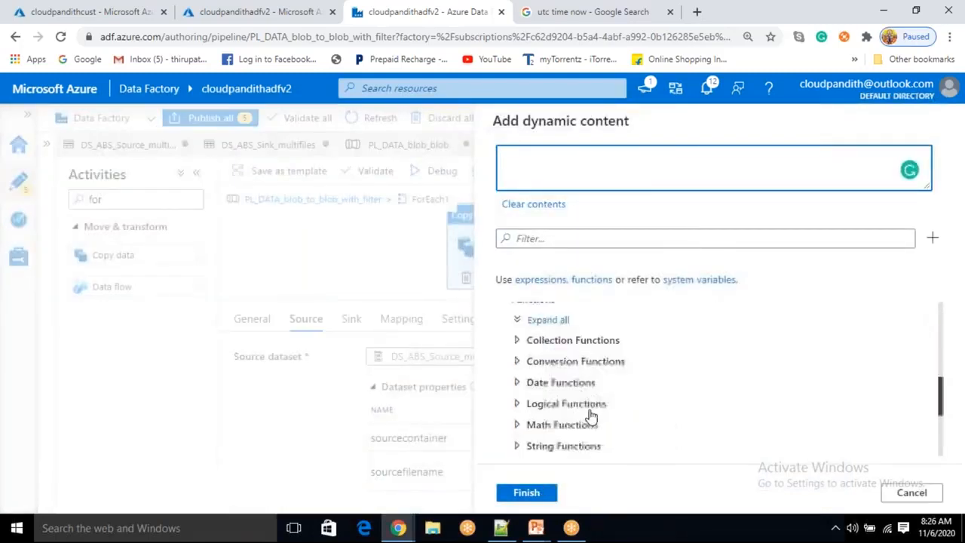
pyautogui.scroll(-1, 554, 452)
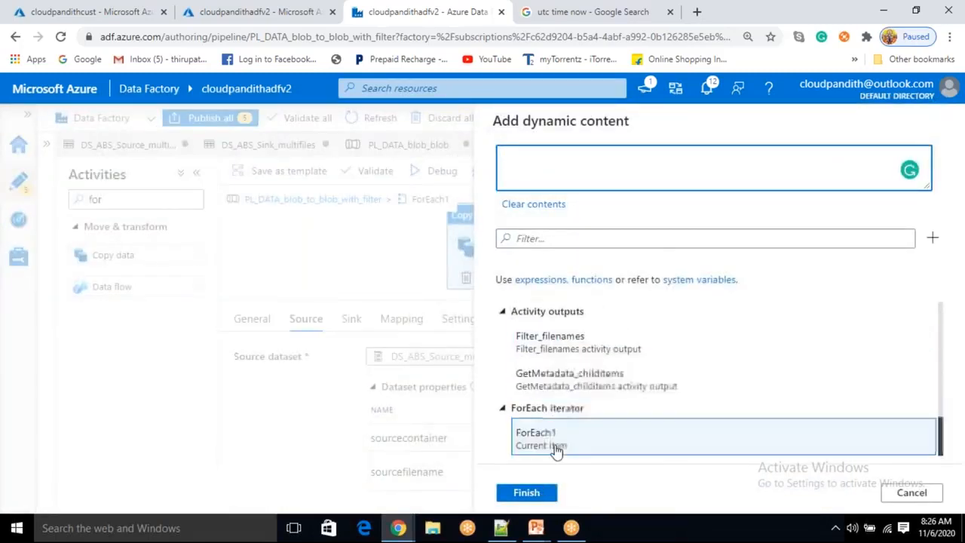
pyautogui.click(543, 446)
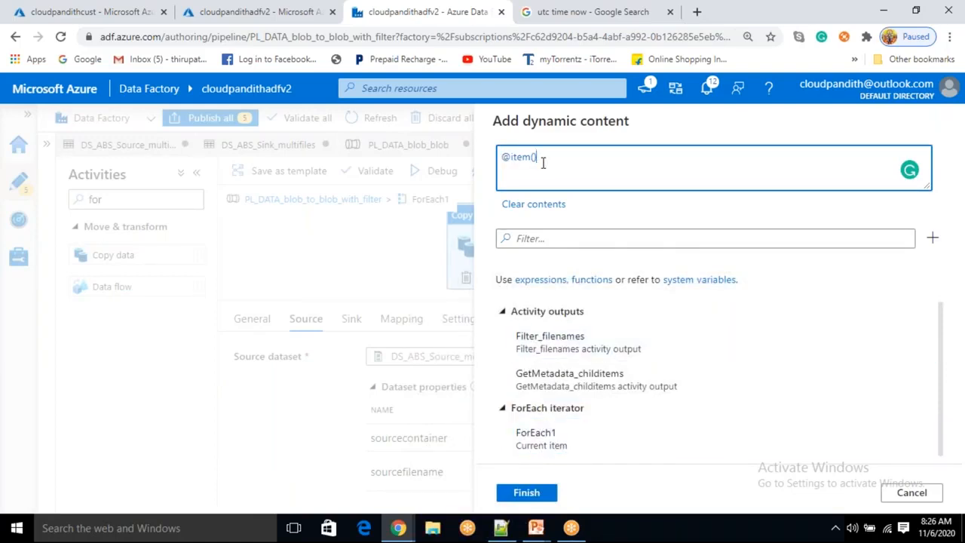
pyautogui.write('.')
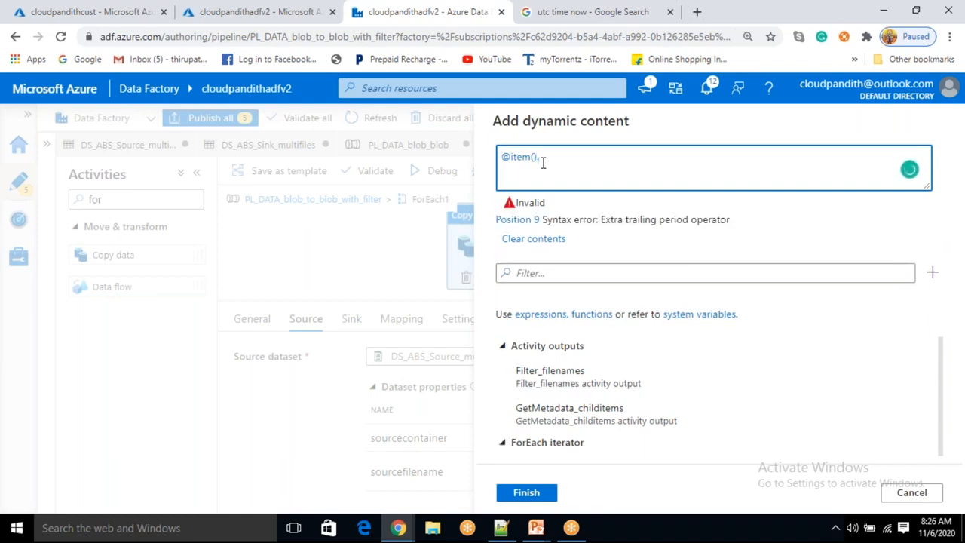
pyautogui.write('name')
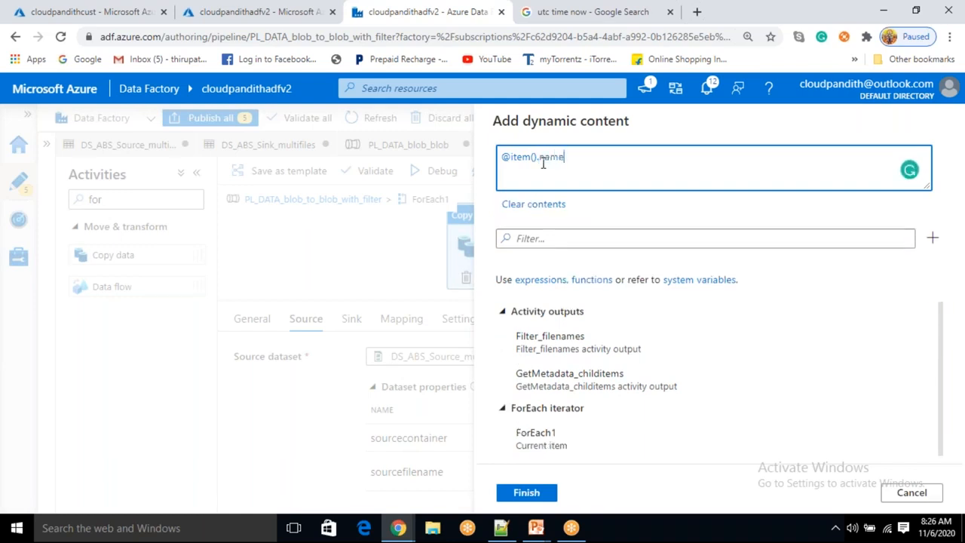
pyautogui.click(528, 492)
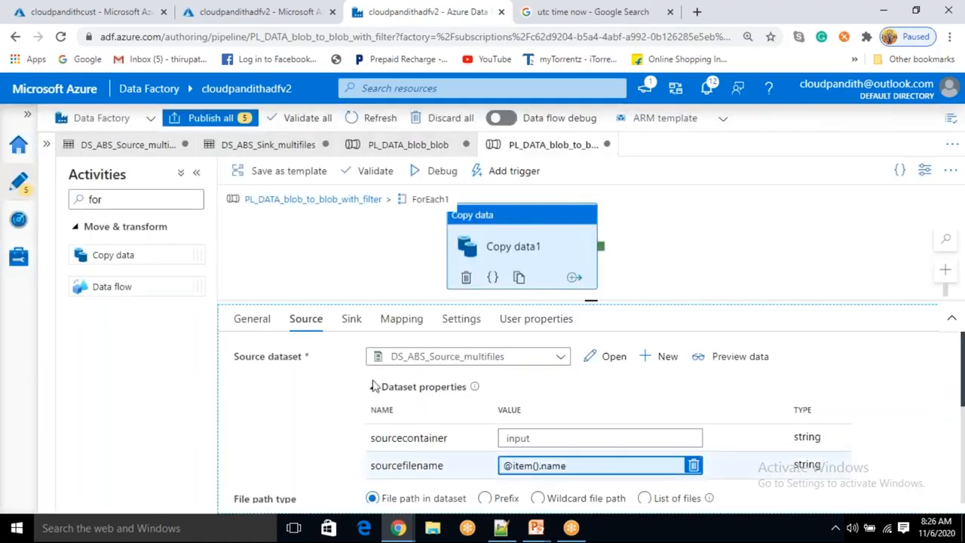
pyautogui.click(351, 319)
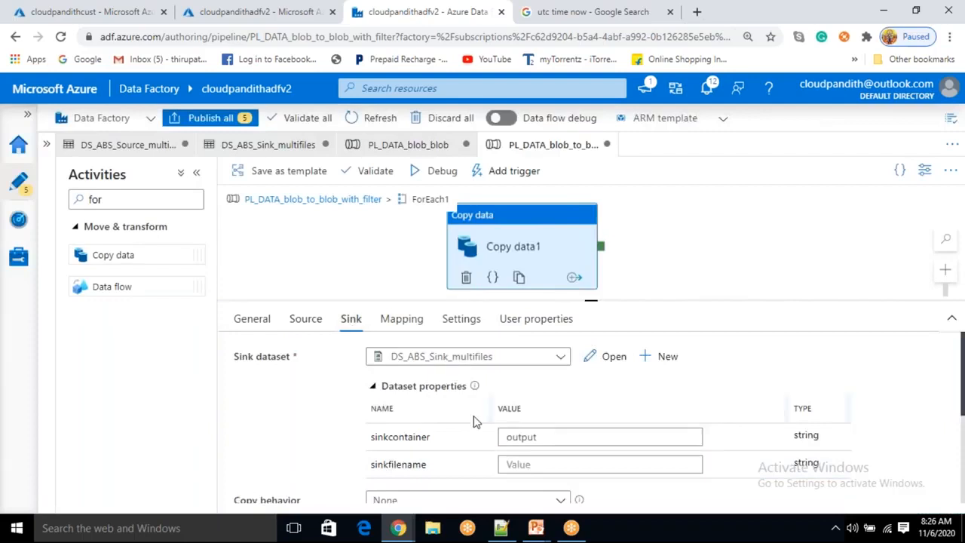
pyautogui.click(523, 465)
pyautogui.click(520, 485)
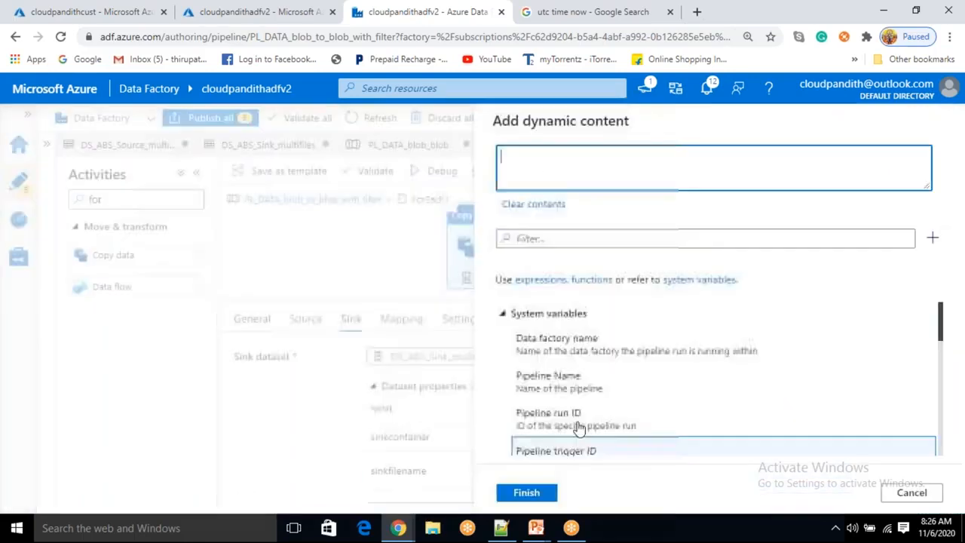
pyautogui.scroll(-5, 575, 429)
pyautogui.scroll(-5, 562, 448)
pyautogui.scroll(2, 550, 452)
pyautogui.scroll(-2, 545, 456)
pyautogui.click(551, 442)
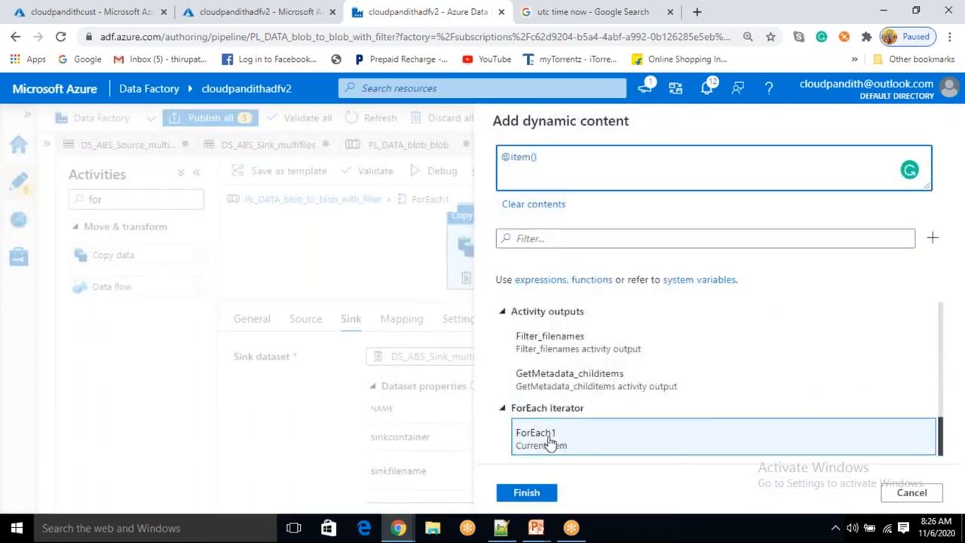
pyautogui.write('.name')
pyautogui.click(535, 494)
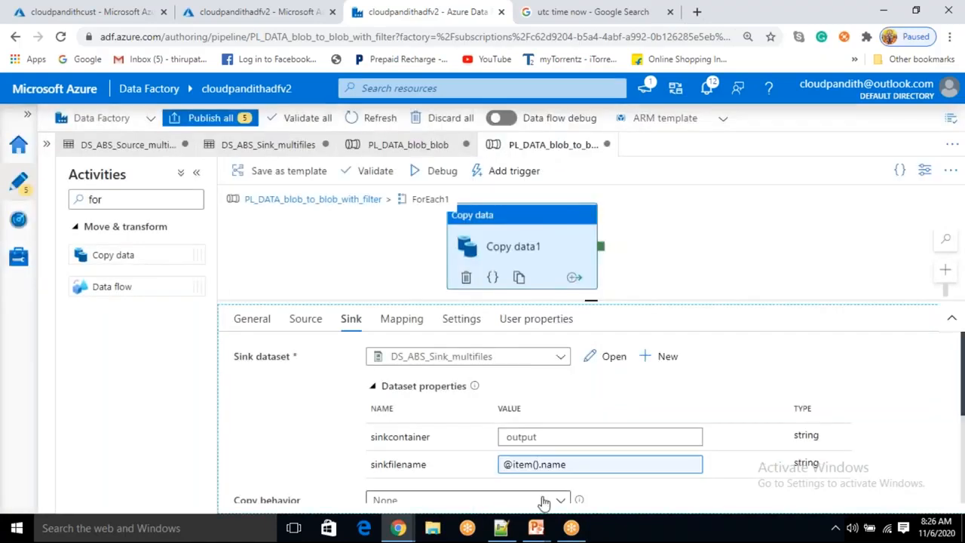
# Step: Recheck the Copy data source settings and inspect the output container of the cloudpandithcust storage account in the Azure portal
pyautogui.click(313, 326)
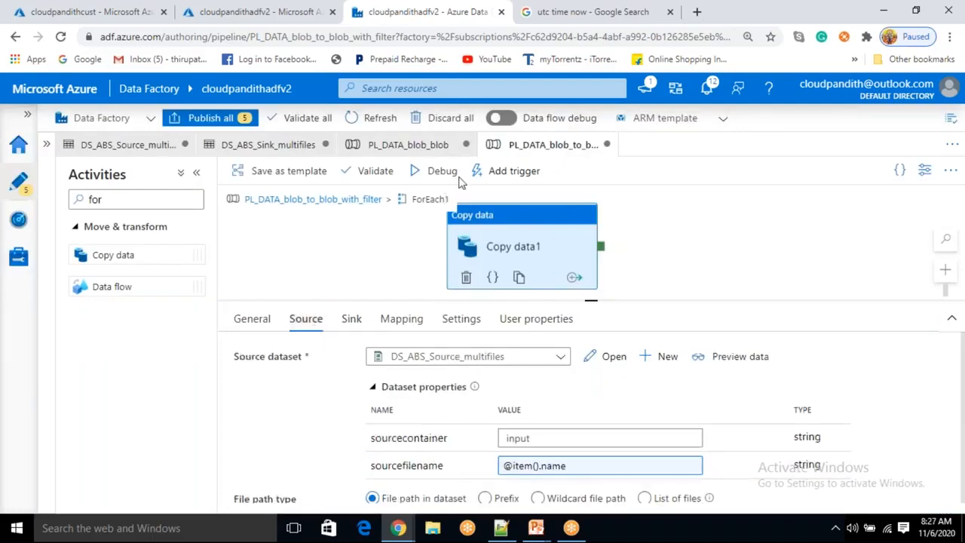
pyautogui.click(83, 11)
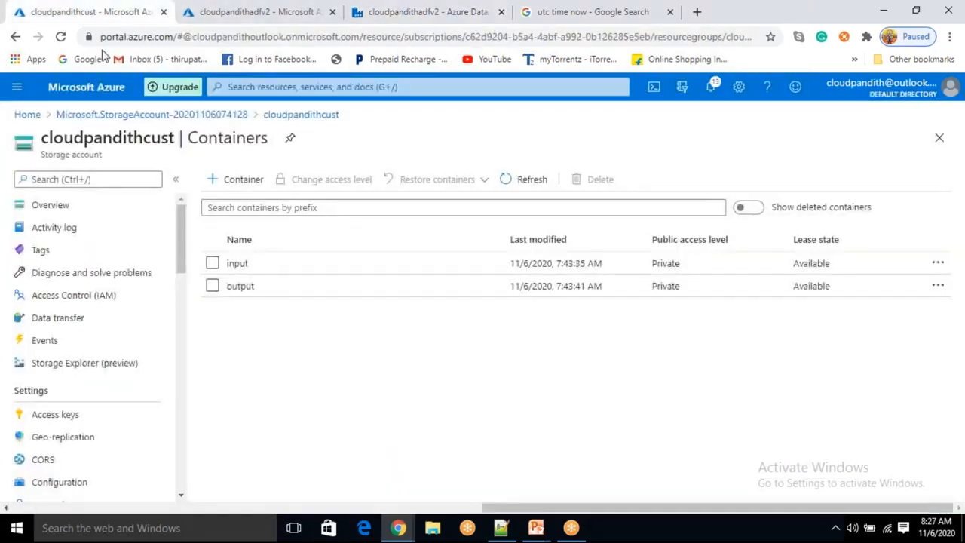
pyautogui.click(279, 290)
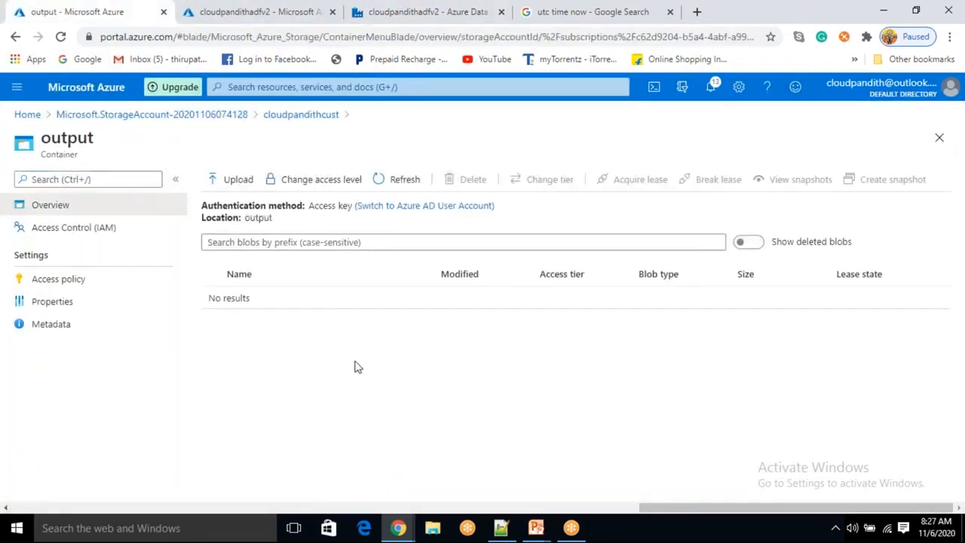
# Step: Go back to the top level of PL_DATA_blob_to_blob_with_filter and review the settings of ForEach1 and Filter_filenames
pyautogui.click(418, 14)
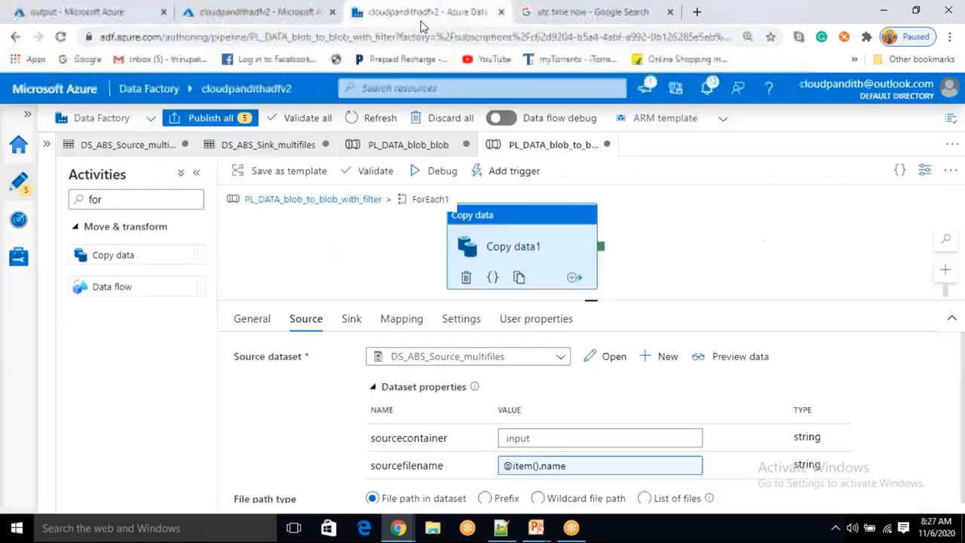
pyautogui.click(337, 208)
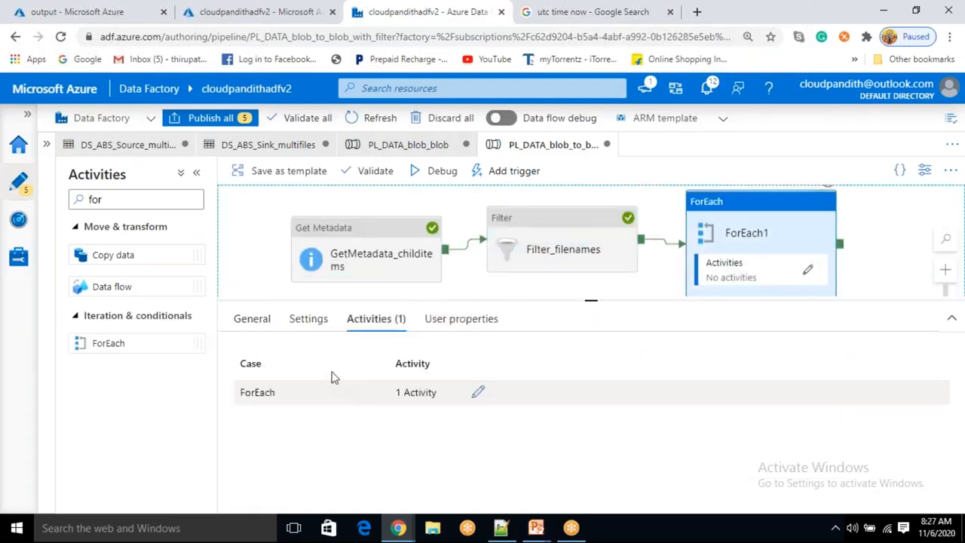
pyautogui.click(327, 323)
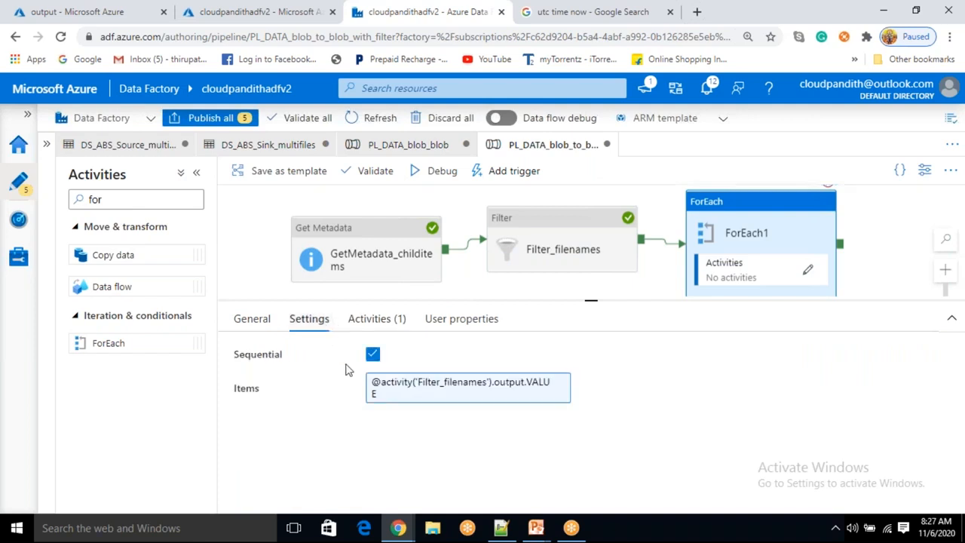
pyautogui.click(623, 236)
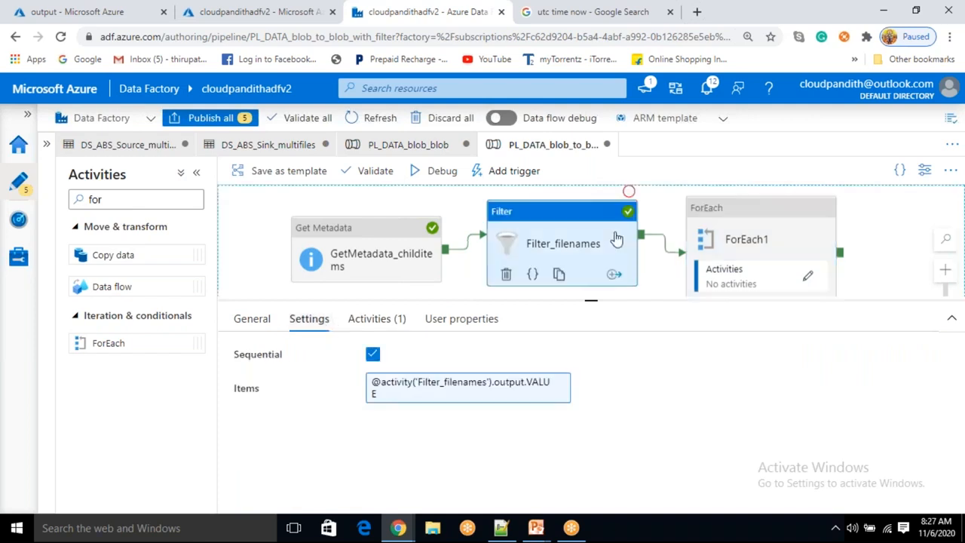
pyautogui.click(326, 323)
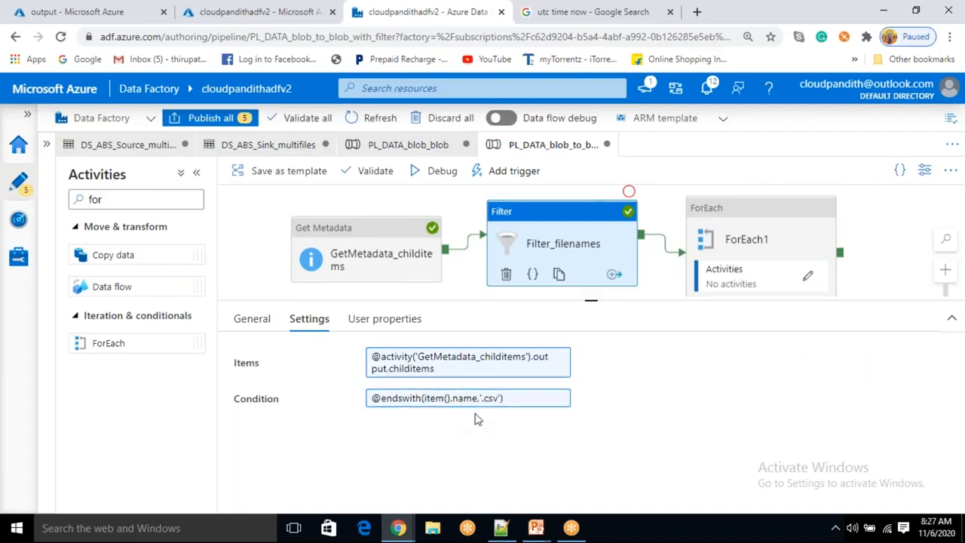
# Step: Start a debug run of PL_DATA_blob_to_blob_with_filter and refresh its run output
pyautogui.click(445, 184)
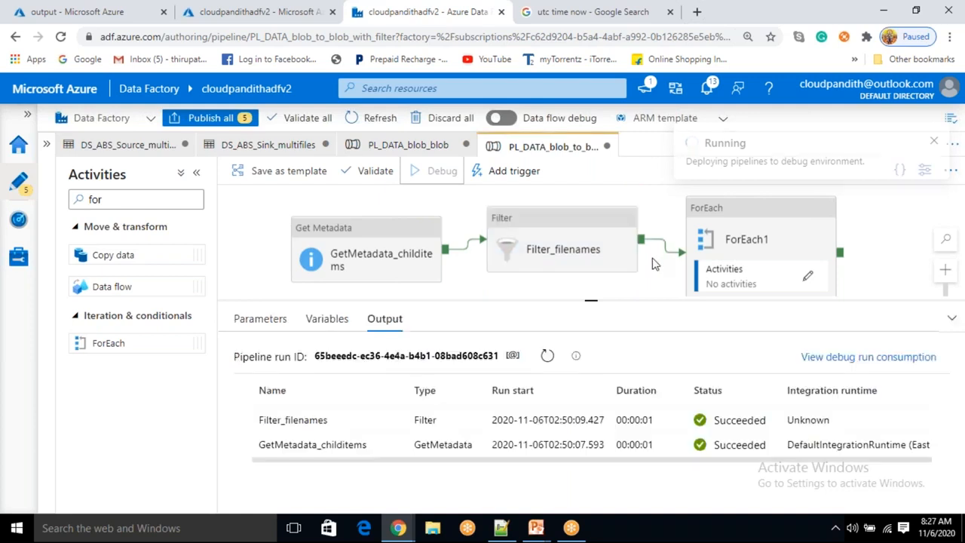
pyautogui.click(547, 340)
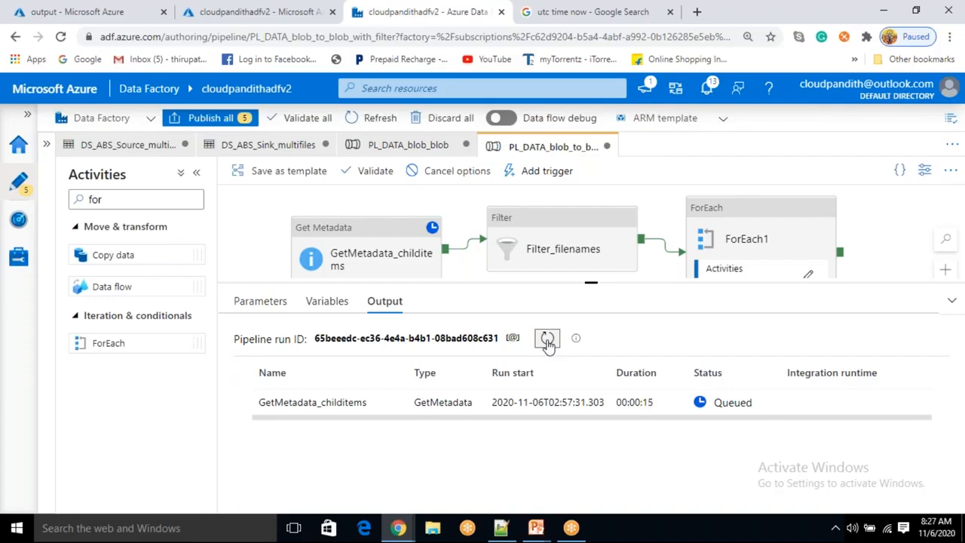
# Step: Refresh the debug run output of PL_DATA_blob_to_blob_with_filter and inspect the queued Copy data1 activity
pyautogui.click(548, 343)
pyautogui.click(548, 343)
pyautogui.click(548, 343)
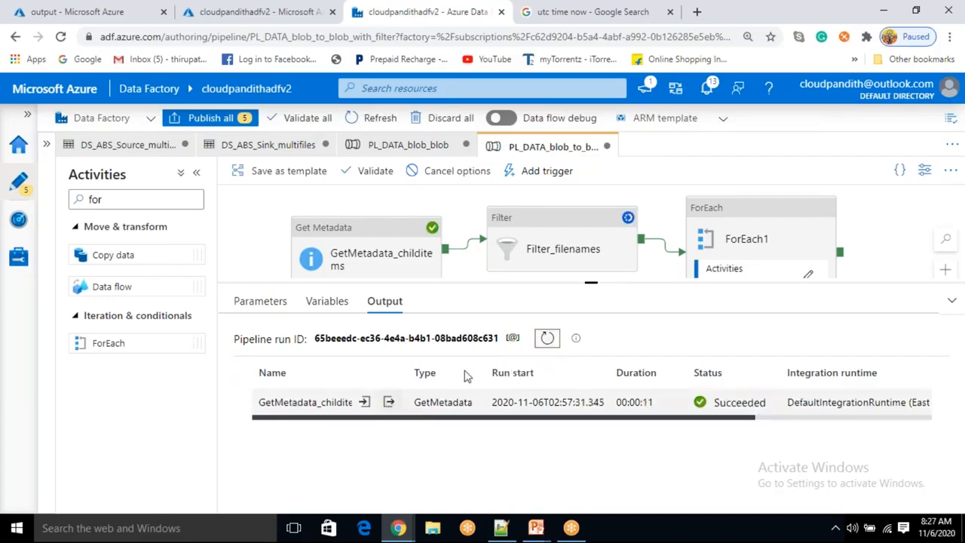
pyautogui.click(545, 342)
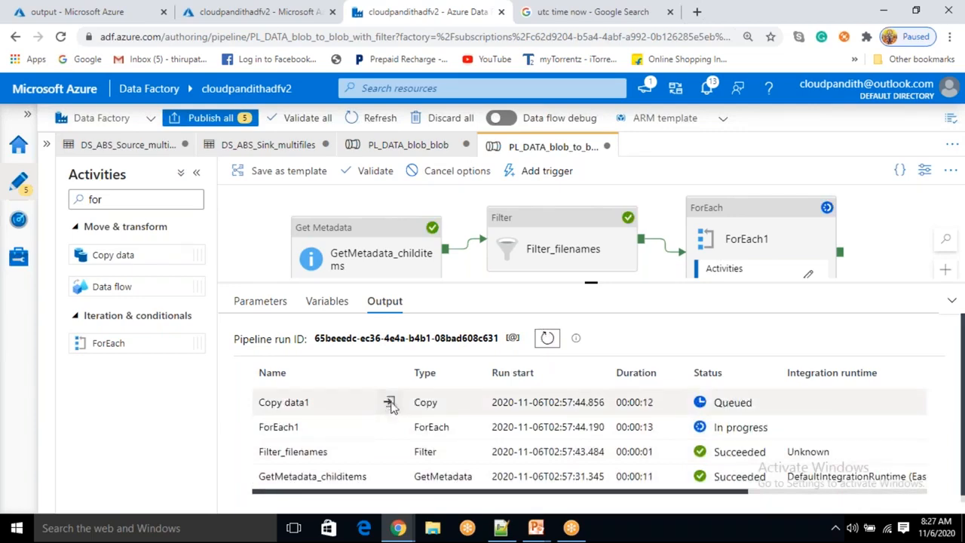
pyautogui.click(390, 405)
pyautogui.click(937, 174)
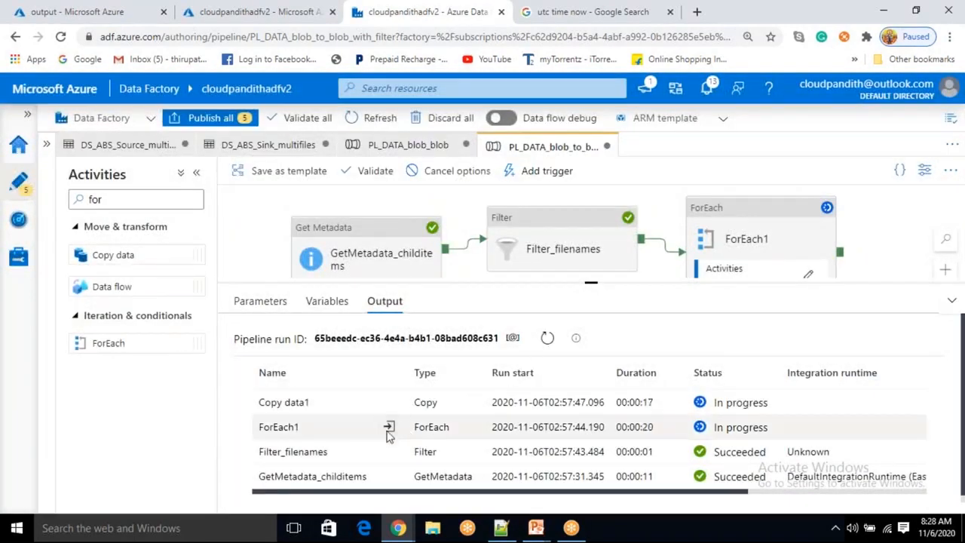
# Step: View the copy details of the completed Copy data1 run and the items count in the ForEach1 input
pyautogui.click(390, 431)
pyautogui.click(389, 432)
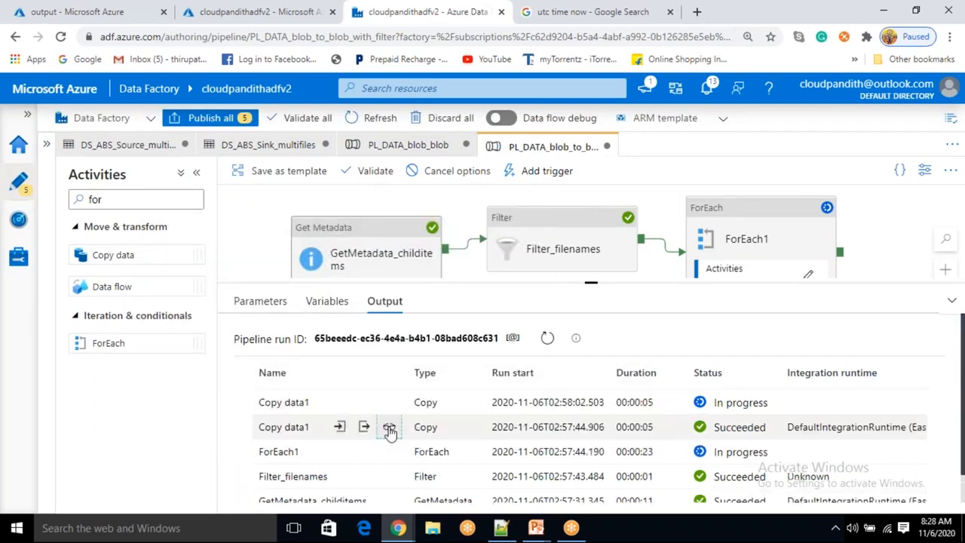
pyautogui.click(390, 427)
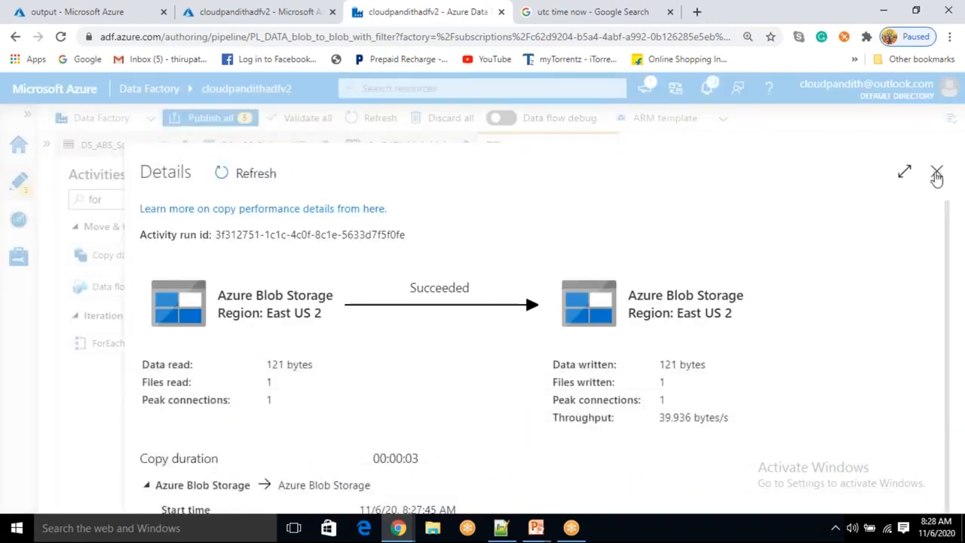
pyautogui.click(937, 173)
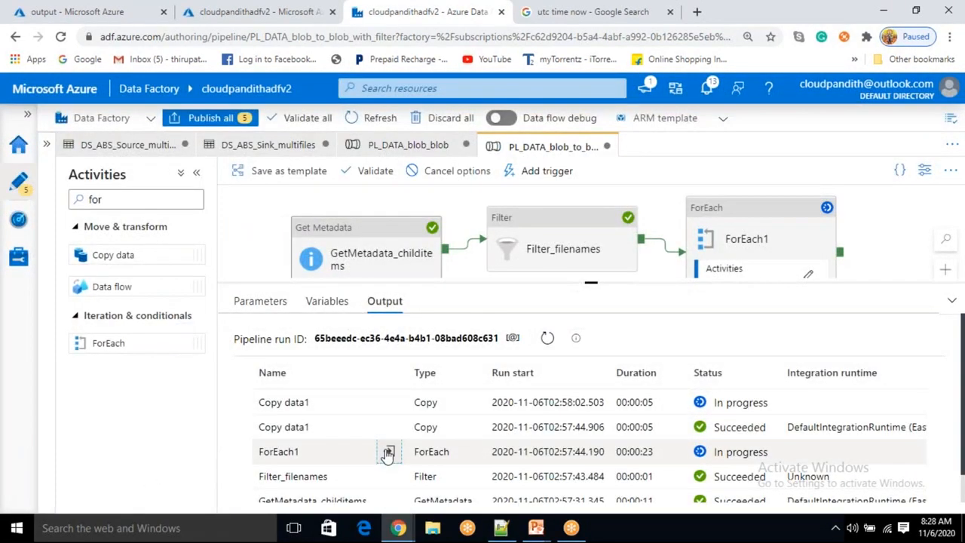
pyautogui.click(387, 453)
pyautogui.moveTo(279, 273); pyautogui.dragTo(307, 285)
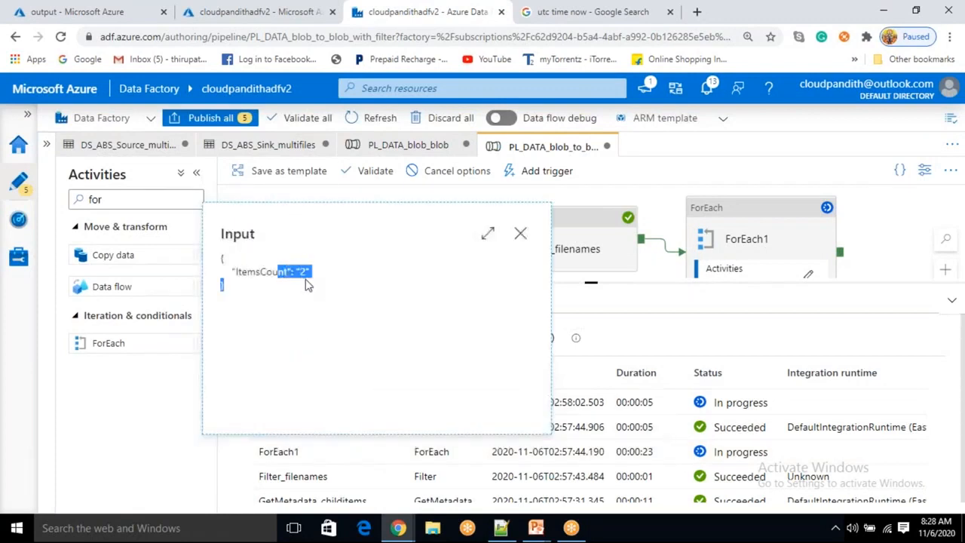
pyautogui.click(520, 233)
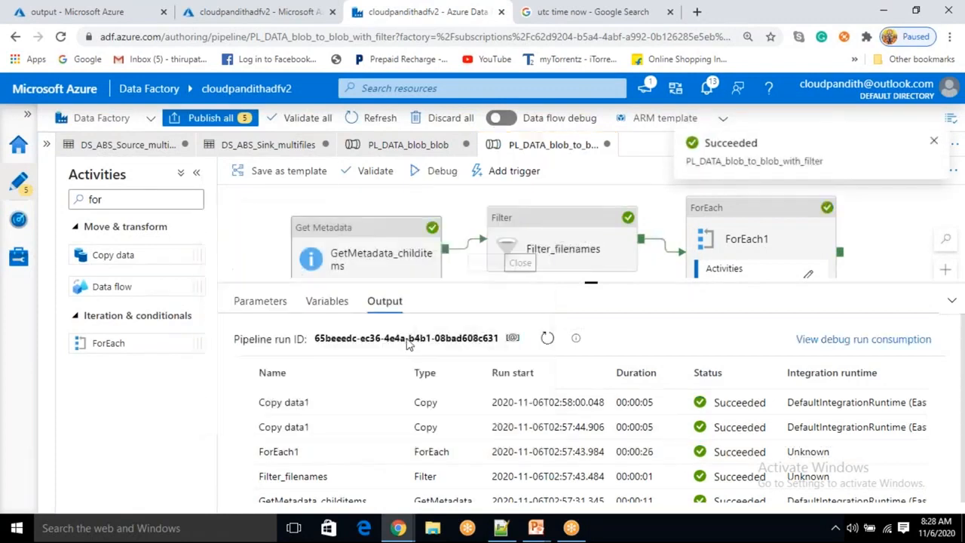
# Step: Examine the data read, files read and files written in the details of both Copy data1 runs
pyautogui.click(386, 427)
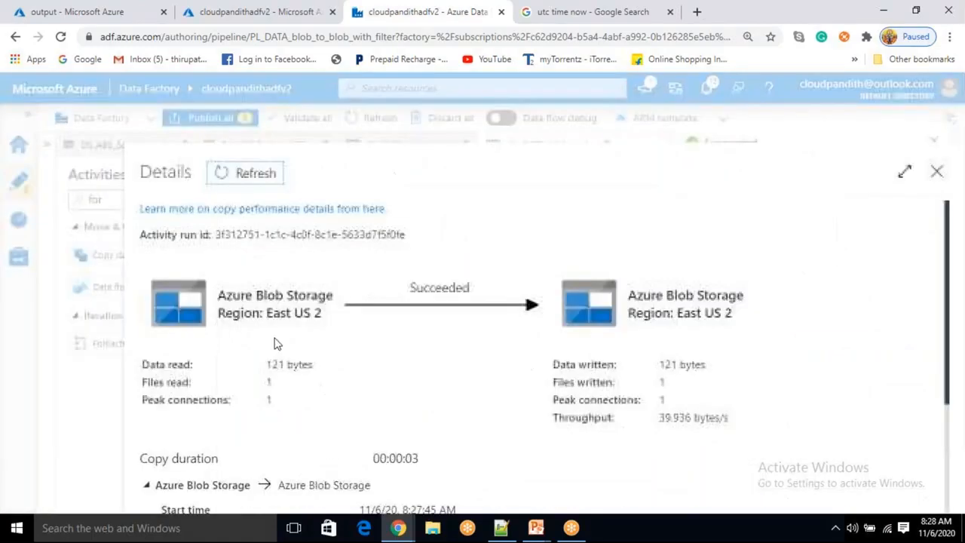
pyautogui.moveTo(263, 387); pyautogui.dragTo(293, 369)
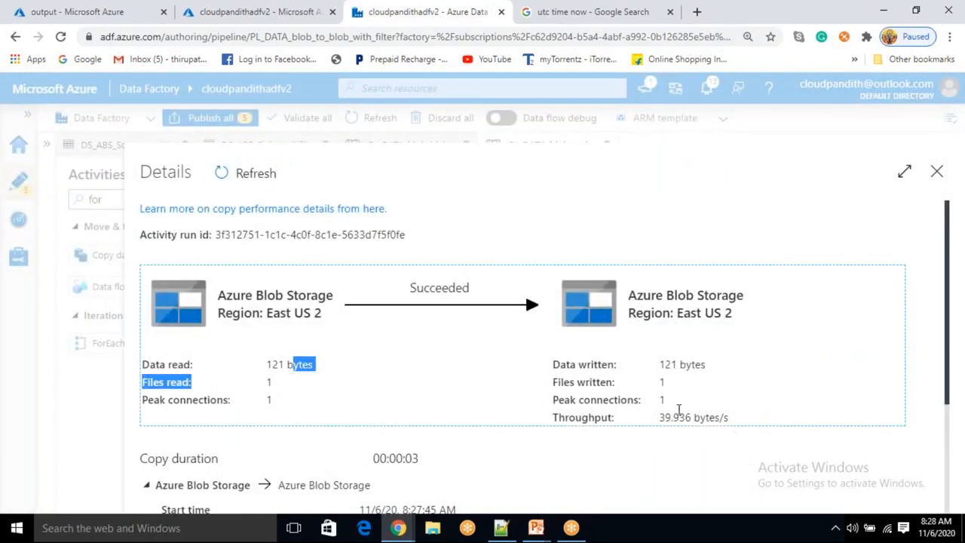
pyautogui.moveTo(675, 383); pyautogui.dragTo(652, 382)
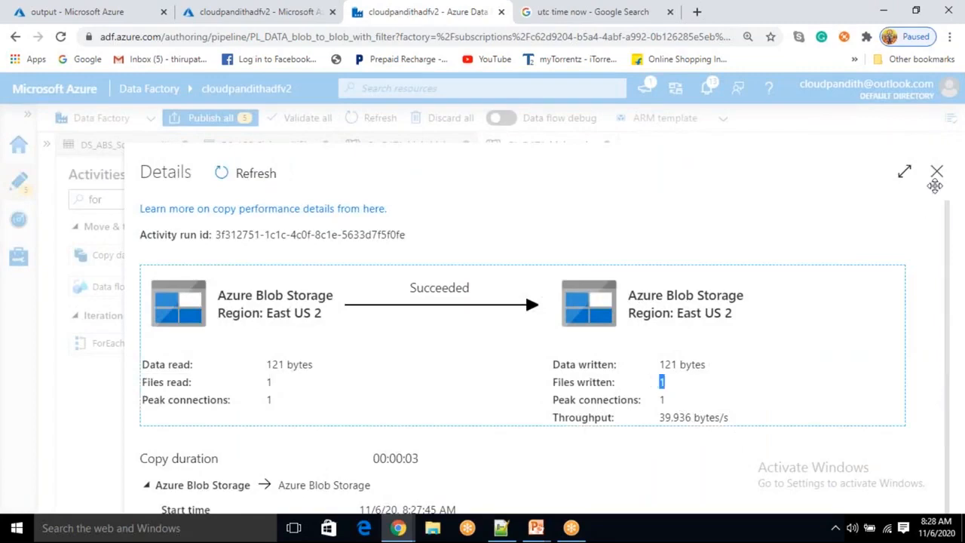
pyautogui.click(937, 173)
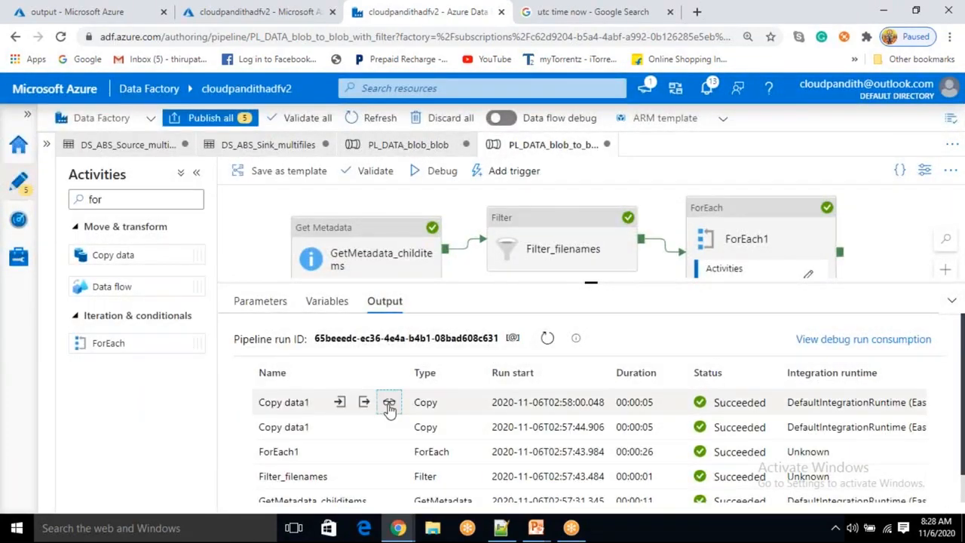
pyautogui.click(389, 405)
pyautogui.doubleClick(268, 382)
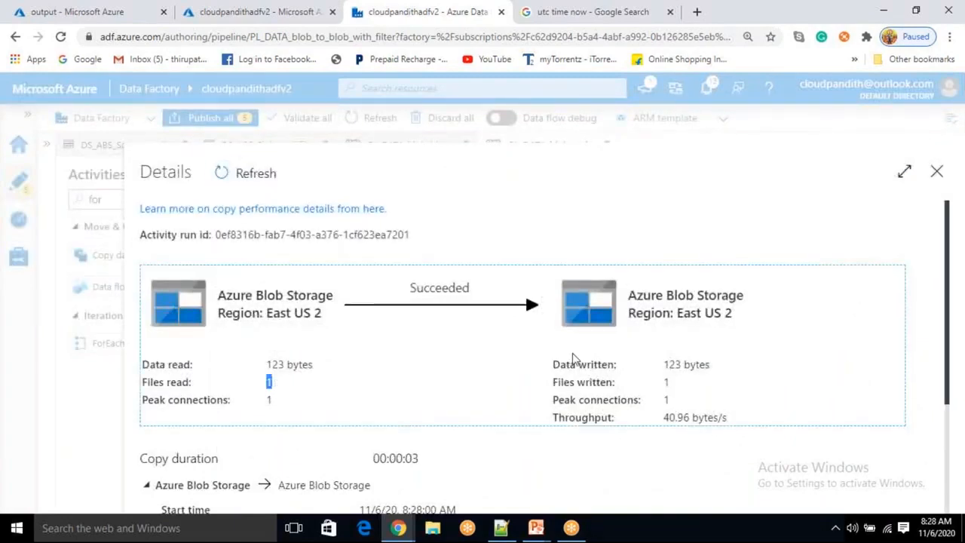
pyautogui.doubleClick(665, 399)
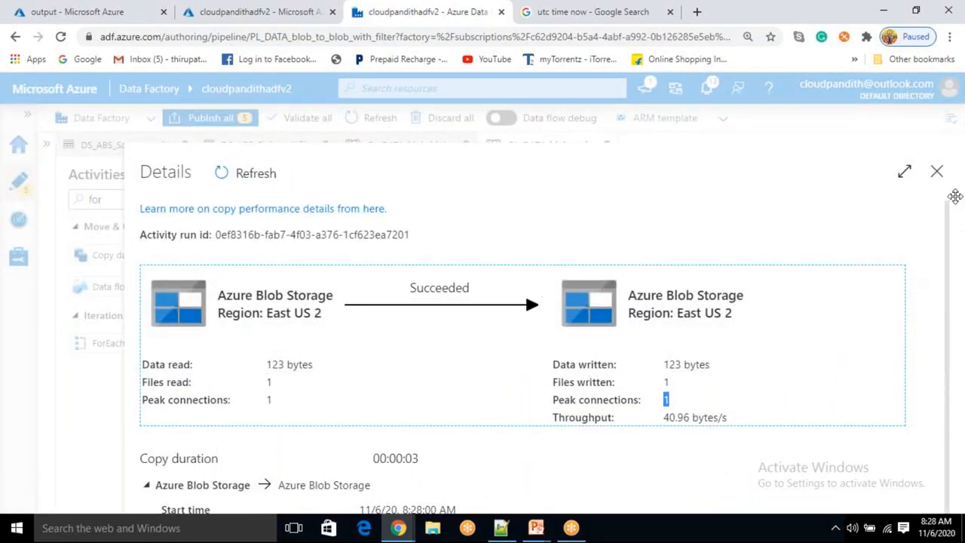
pyautogui.click(936, 172)
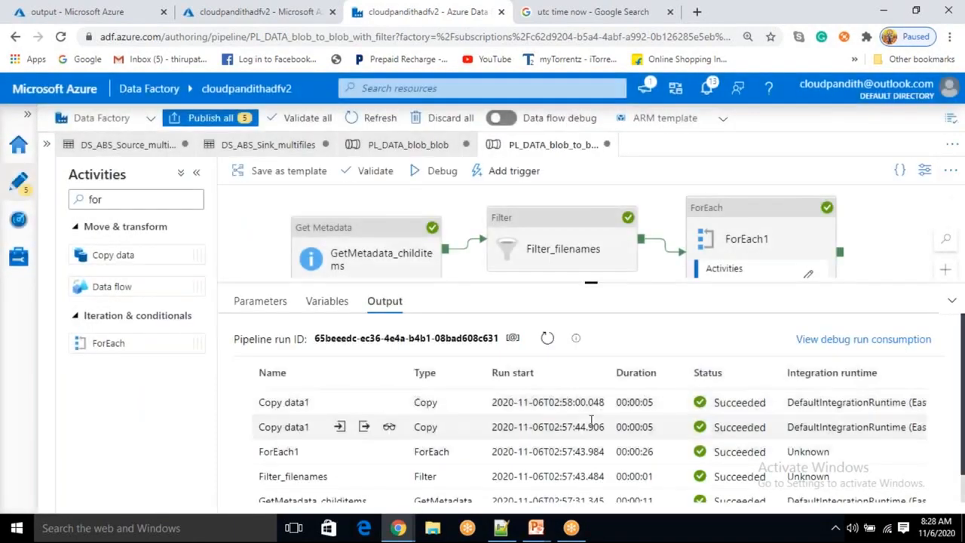
# Step: Refresh the output container in the Azure portal and delete the blobs cust.csv and emp.csv
pyautogui.click(113, 11)
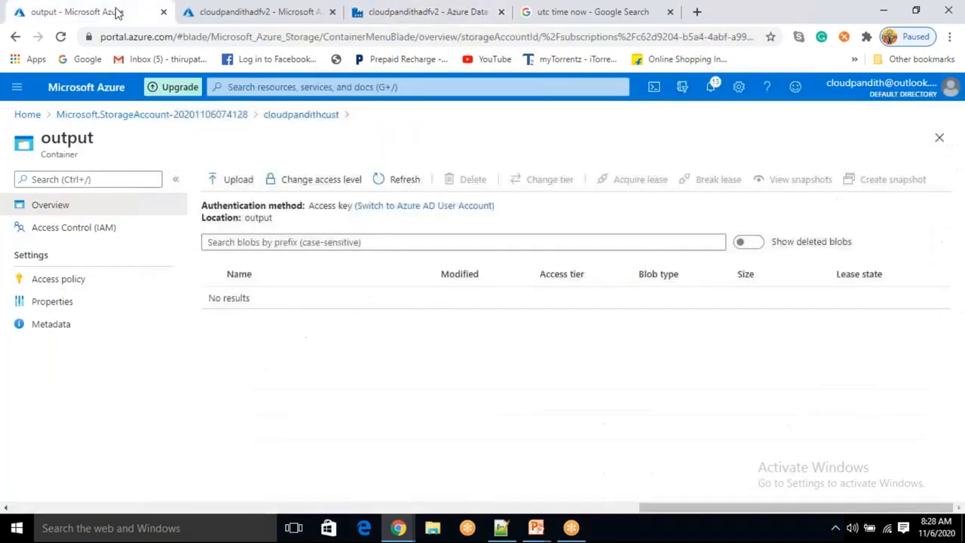
pyautogui.click(411, 189)
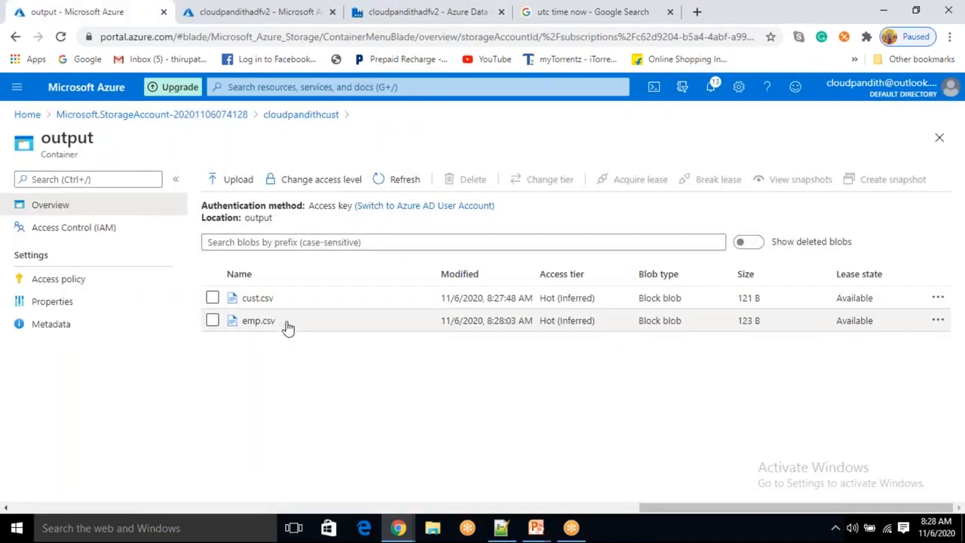
pyautogui.click(212, 298)
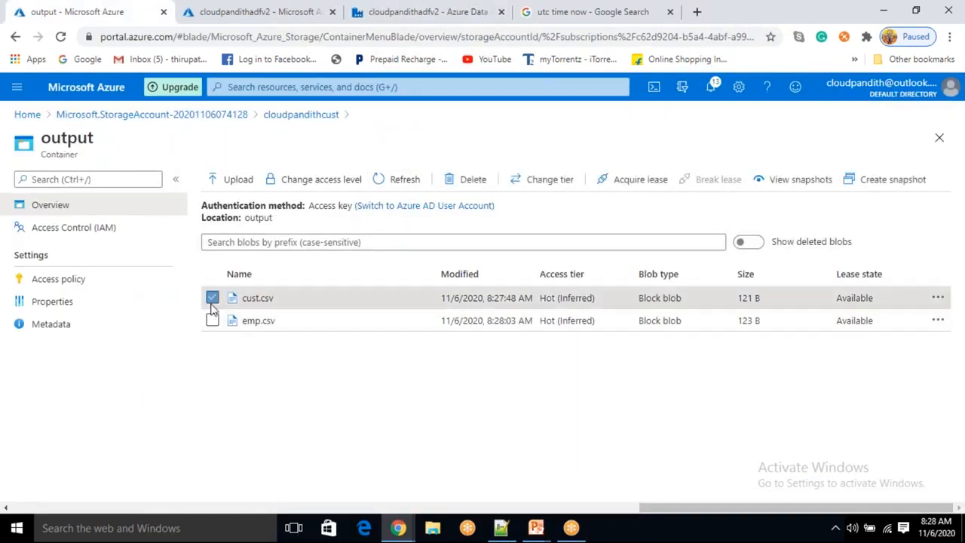
pyautogui.click(212, 320)
pyautogui.click(473, 179)
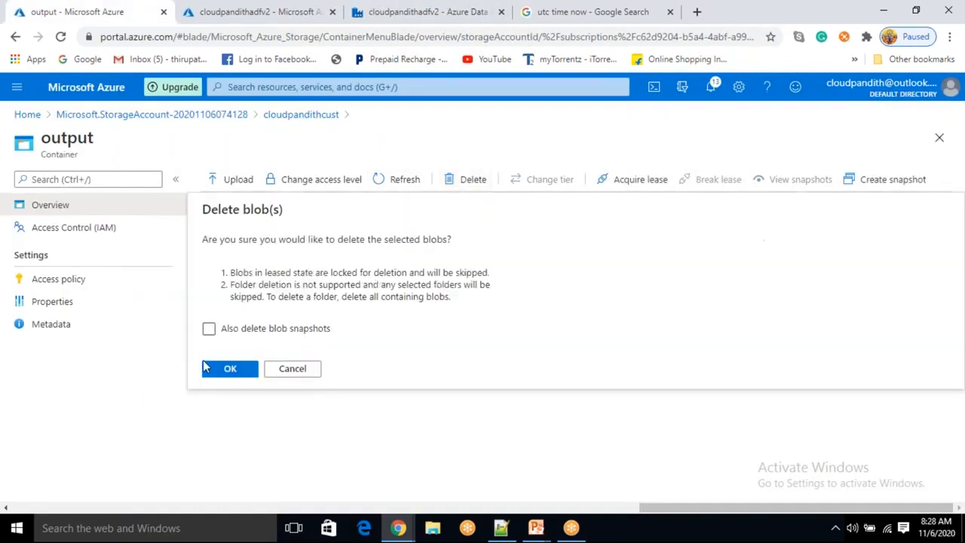
pyautogui.click(230, 369)
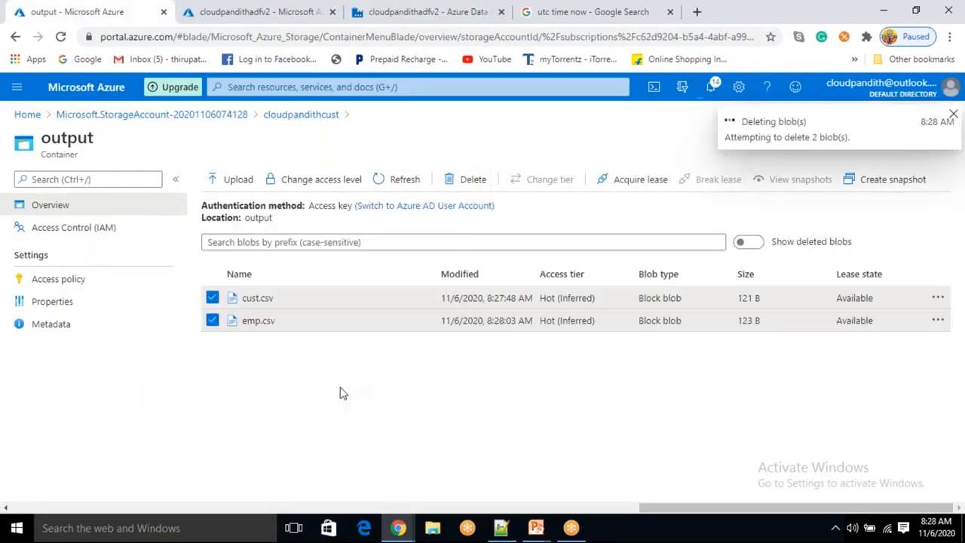
pyautogui.click(410, 18)
pyautogui.click(565, 245)
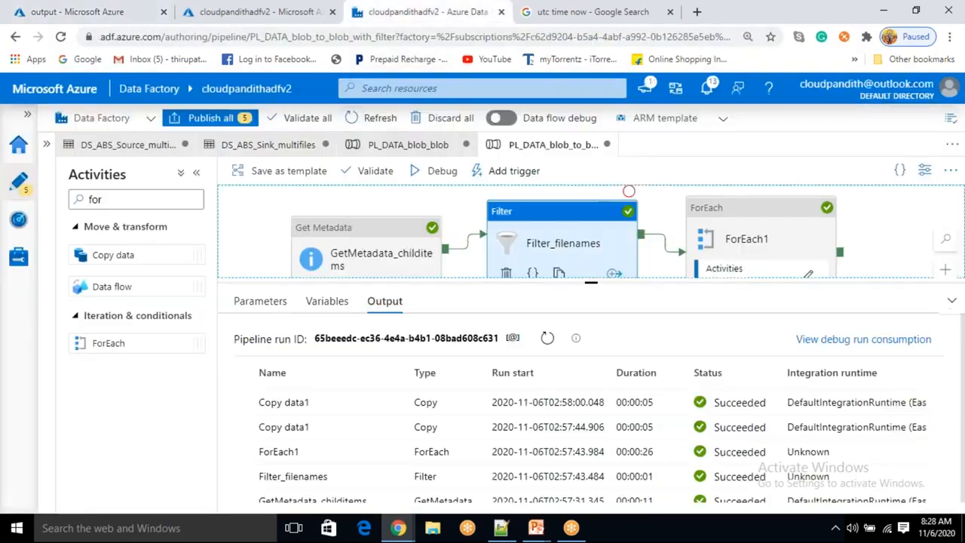
pyautogui.click(413, 397)
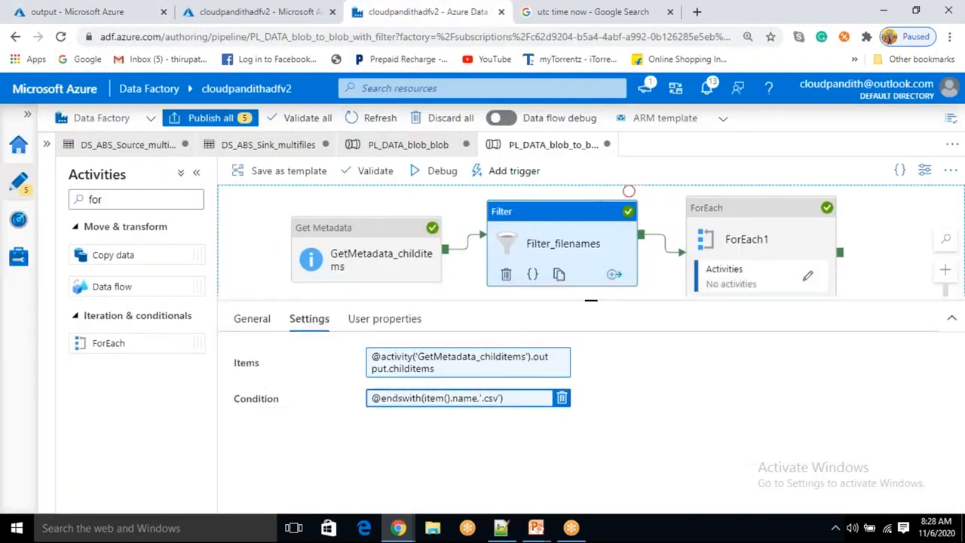
pyautogui.click(527, 158)
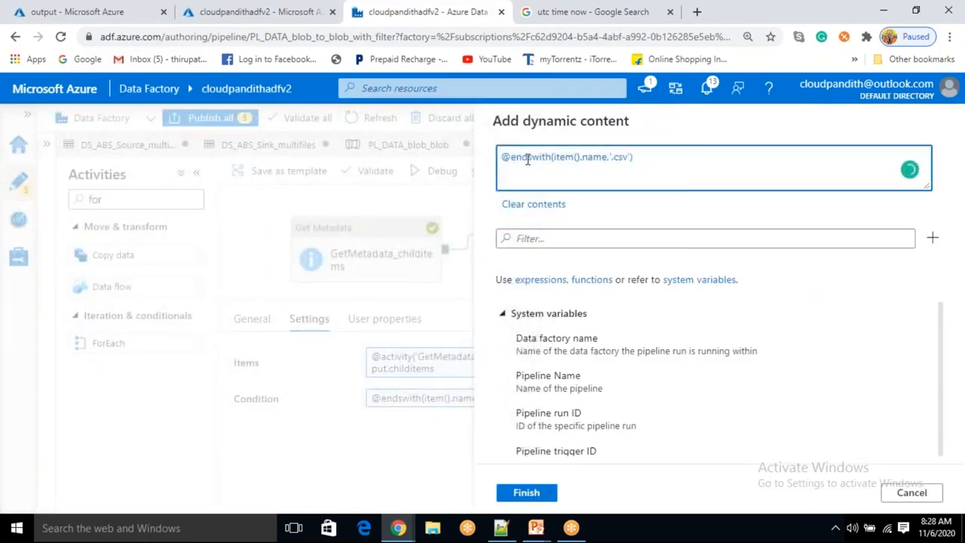
pyautogui.press('BackSpace')
pyautogui.press('BackSpace')
pyautogui.press('BackSpace')
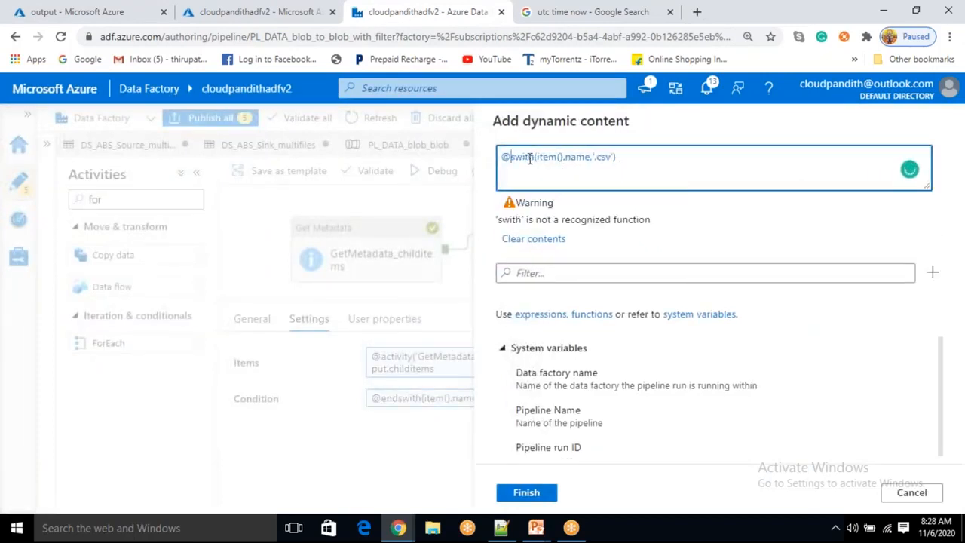
pyautogui.write('tart')
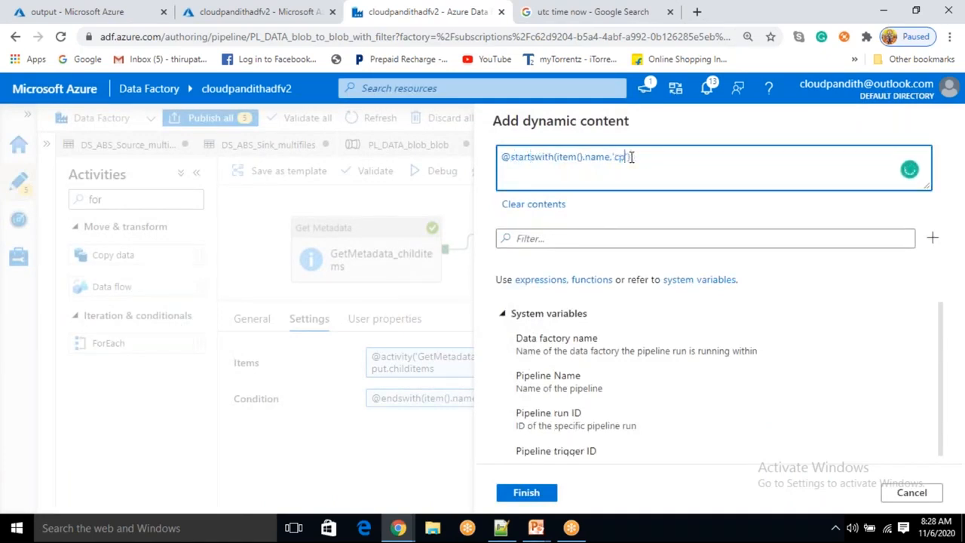
pyautogui.click(517, 493)
# Step: Start a debug run of PL_DATA_blob_to_blob_with_filter with the changed filter and refresh its run output
pyautogui.click(440, 182)
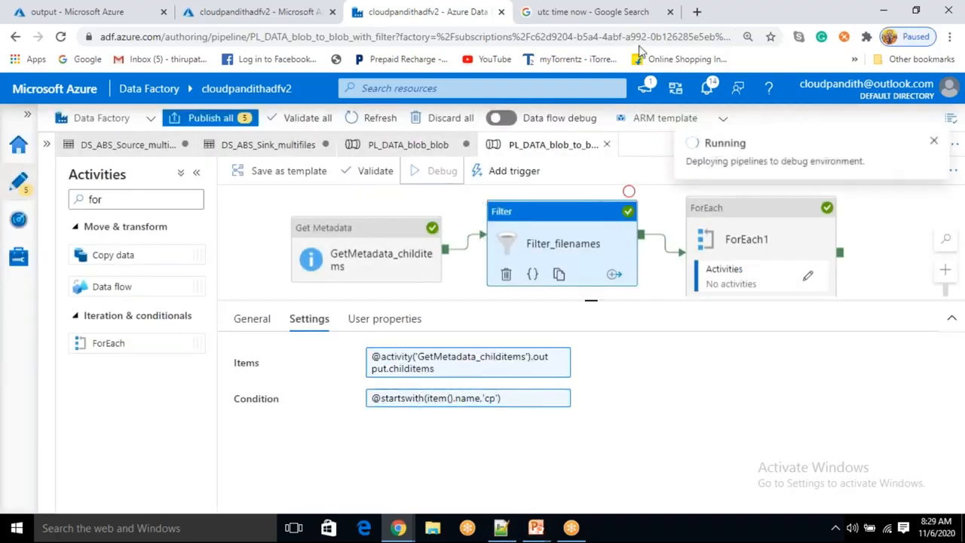
pyautogui.click(675, 29)
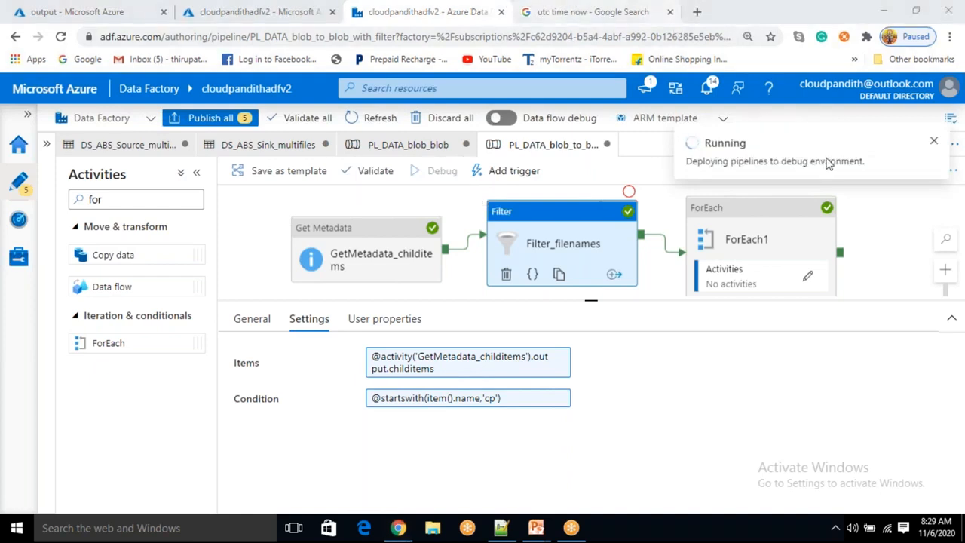
pyautogui.click(867, 208)
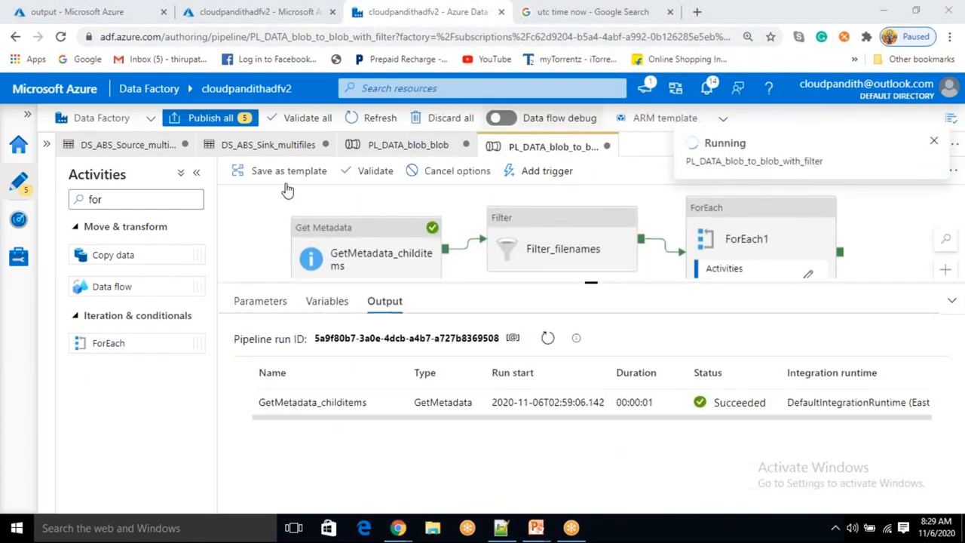
pyautogui.click(548, 338)
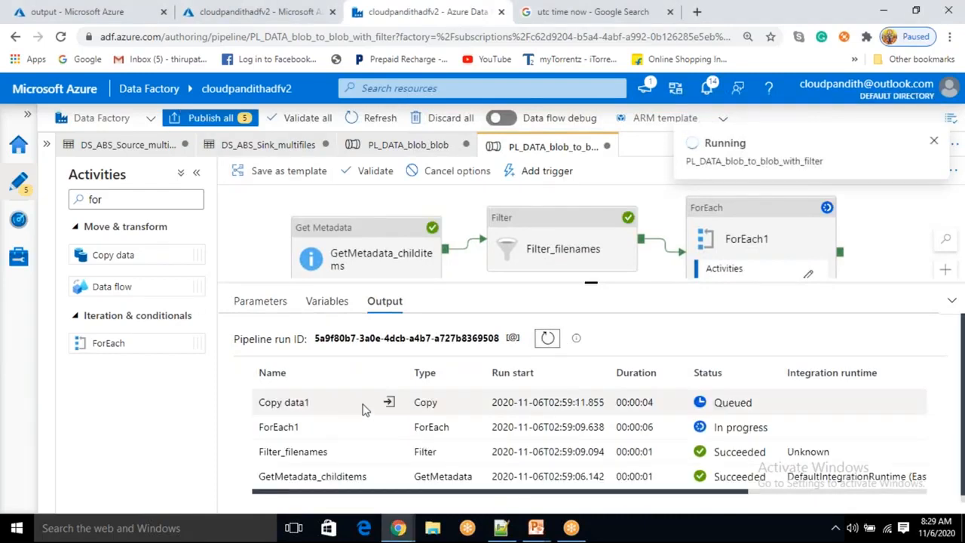
# Step: Refresh the output container in the Azure portal repeatedly and compare its copied files with the pipeline's run output
pyautogui.click(82, 11)
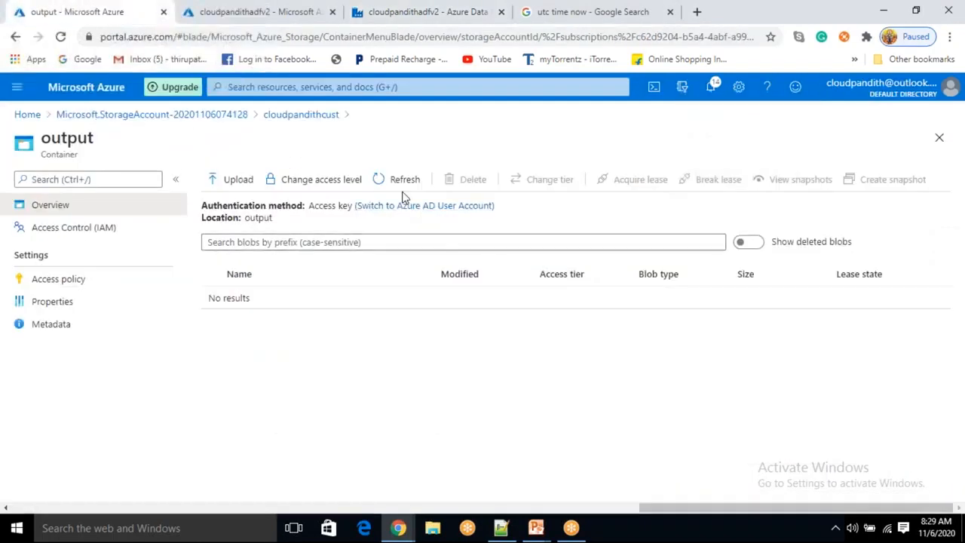
pyautogui.click(399, 180)
pyautogui.click(400, 182)
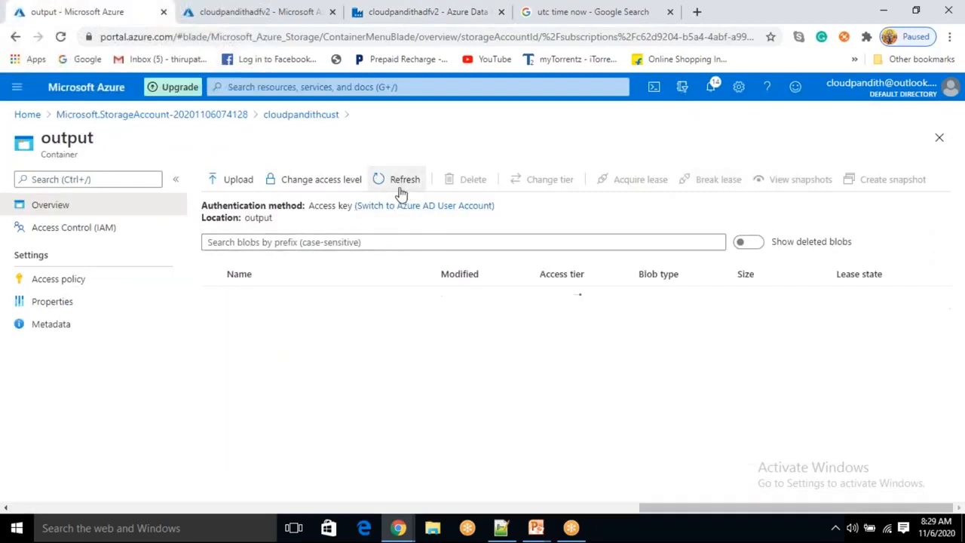
pyautogui.click(400, 184)
pyautogui.click(400, 185)
pyautogui.click(401, 187)
pyautogui.click(400, 186)
pyautogui.click(401, 187)
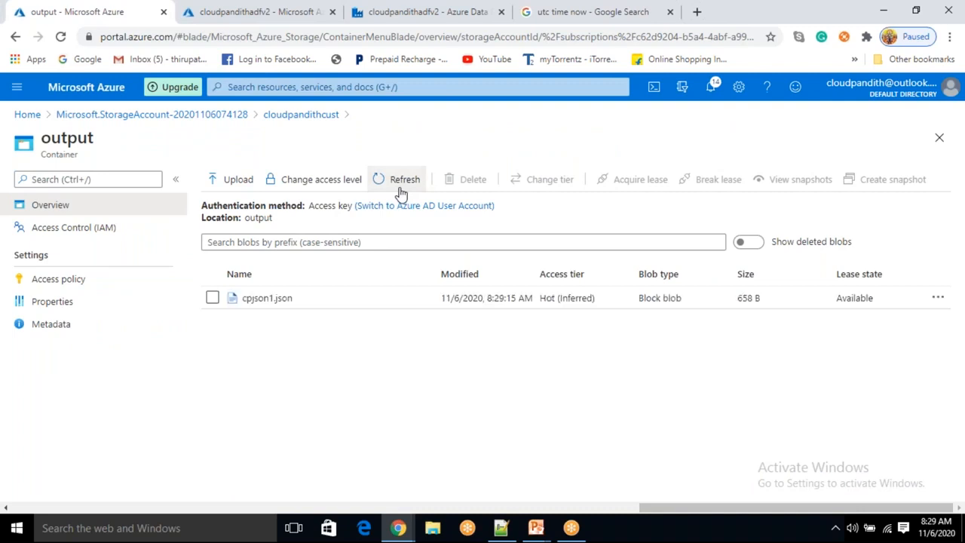
pyautogui.click(400, 187)
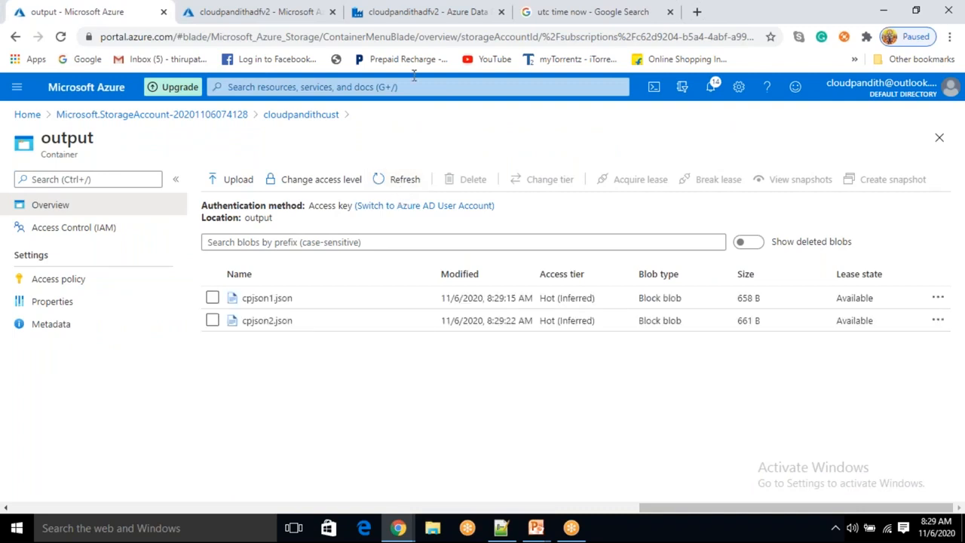
pyautogui.click(437, 13)
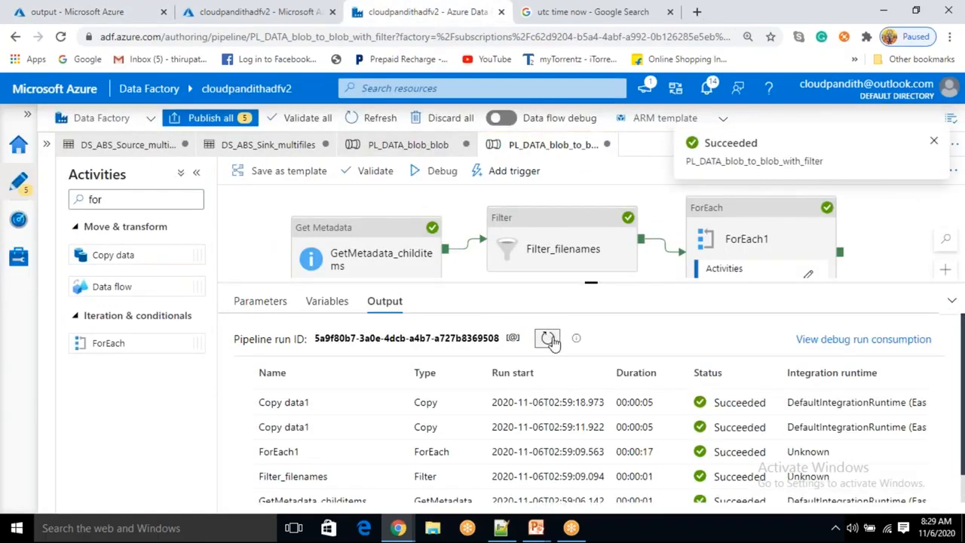
pyautogui.click(92, 12)
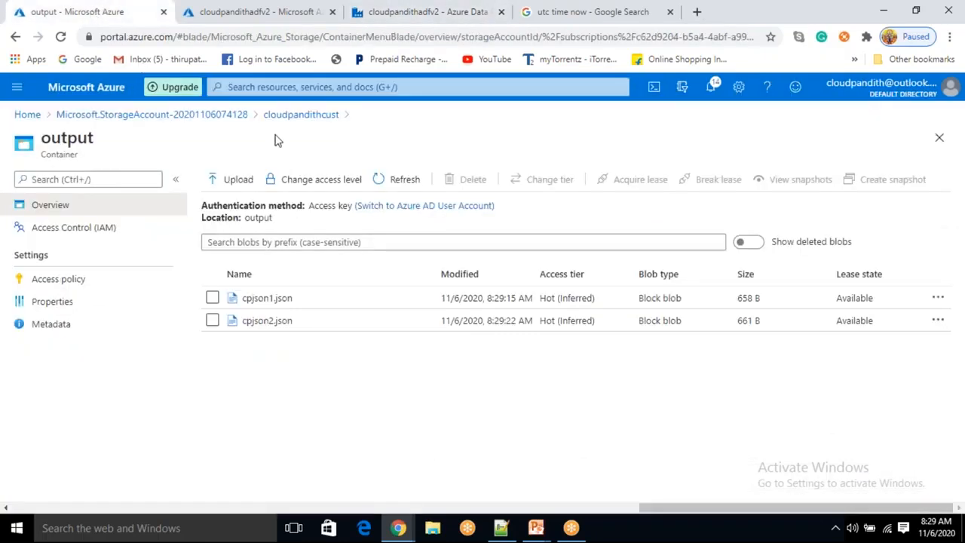
# Step: Refresh the output container, switch to the data factory, and review the dataset settings of GetMetadata_childitems
pyautogui.click(406, 185)
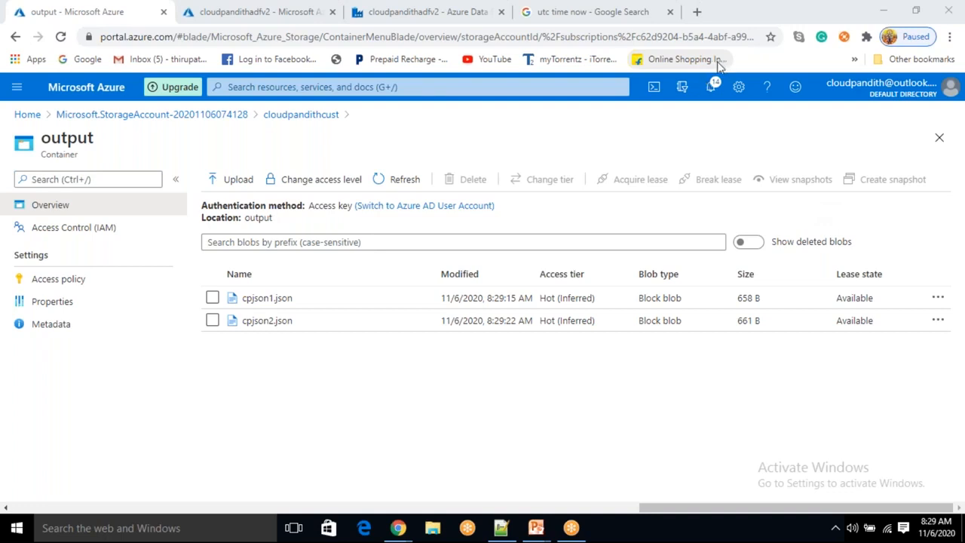
pyautogui.click(397, 20)
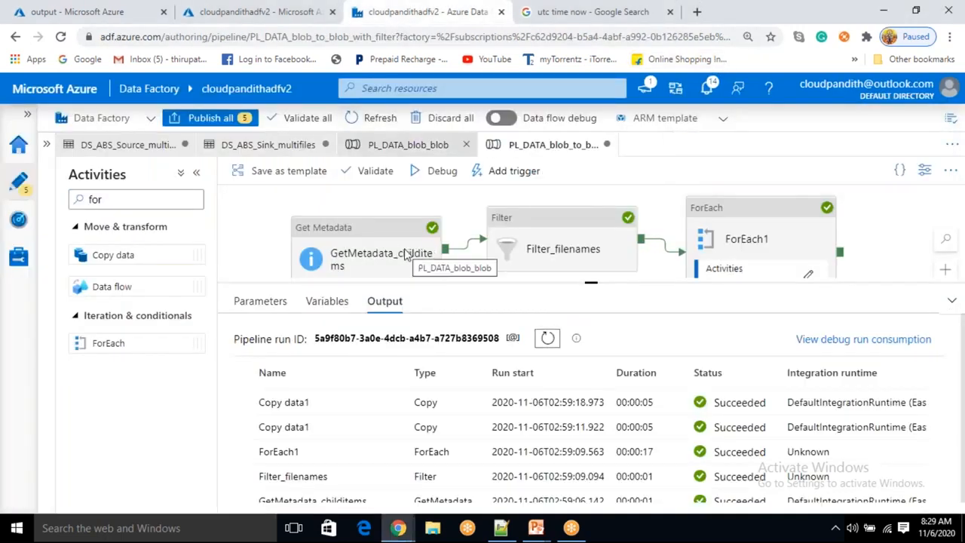
pyautogui.click(360, 251)
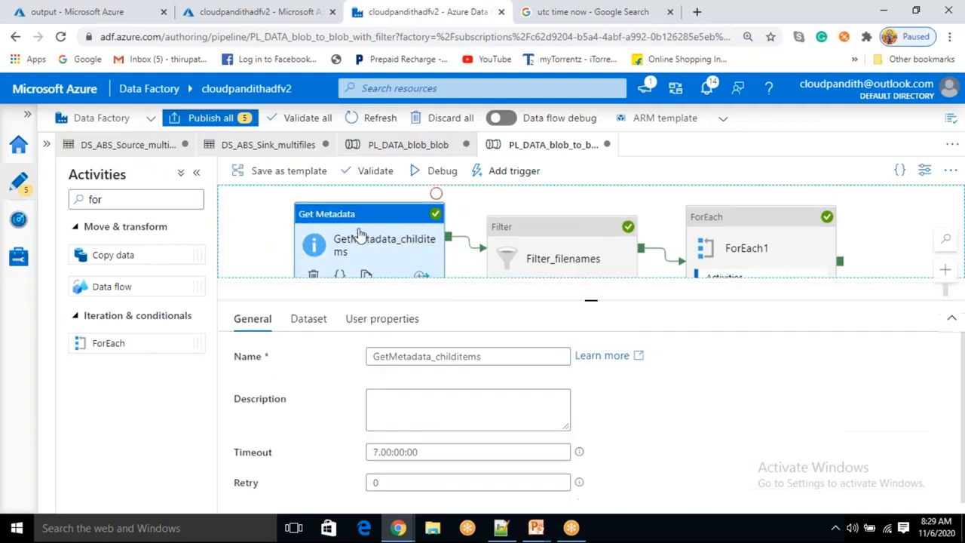
pyautogui.click(301, 319)
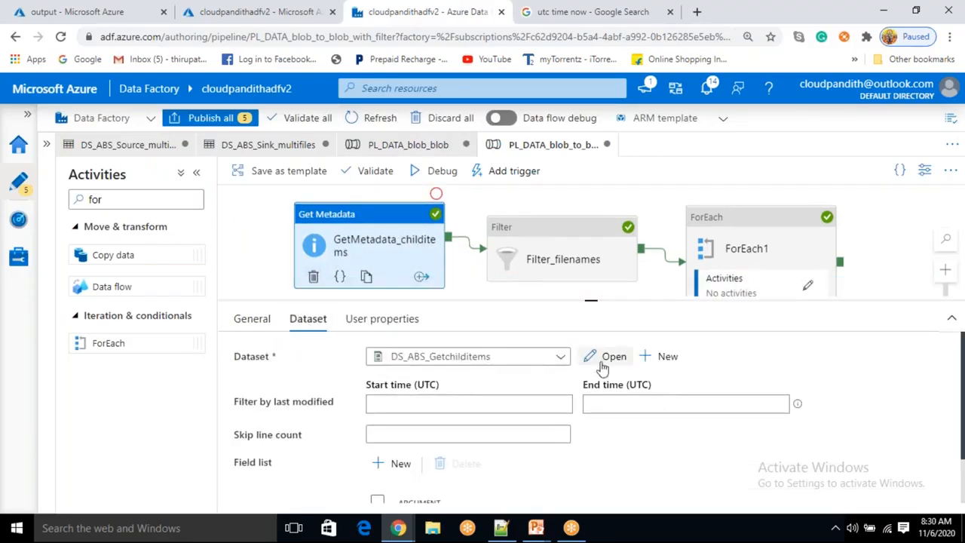
pyautogui.scroll(-2, 527, 437)
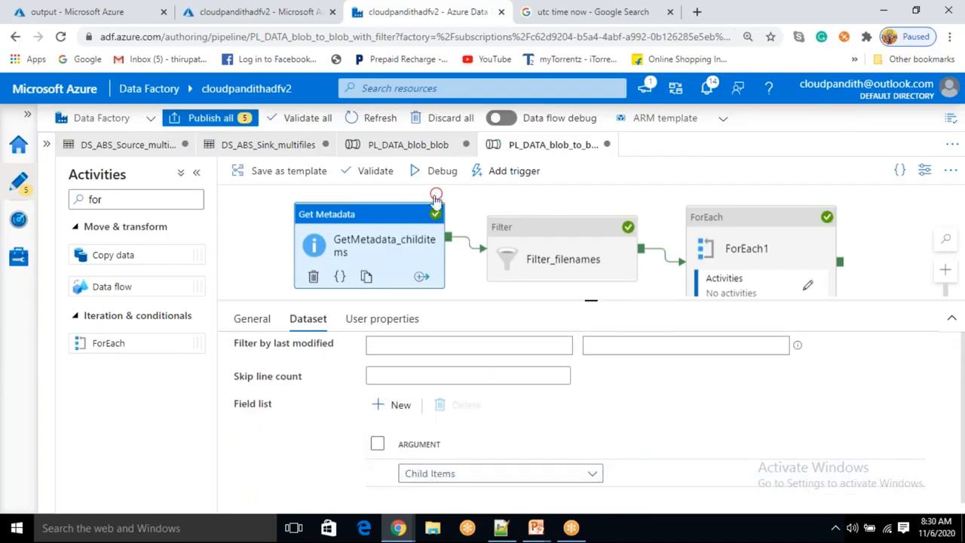
# Step: Set a breakpoint on GetMetadata_childitems, start a debug run up to that activity, and refresh the run output
pyautogui.moveTo(437, 193); pyautogui.dragTo(435, 195)
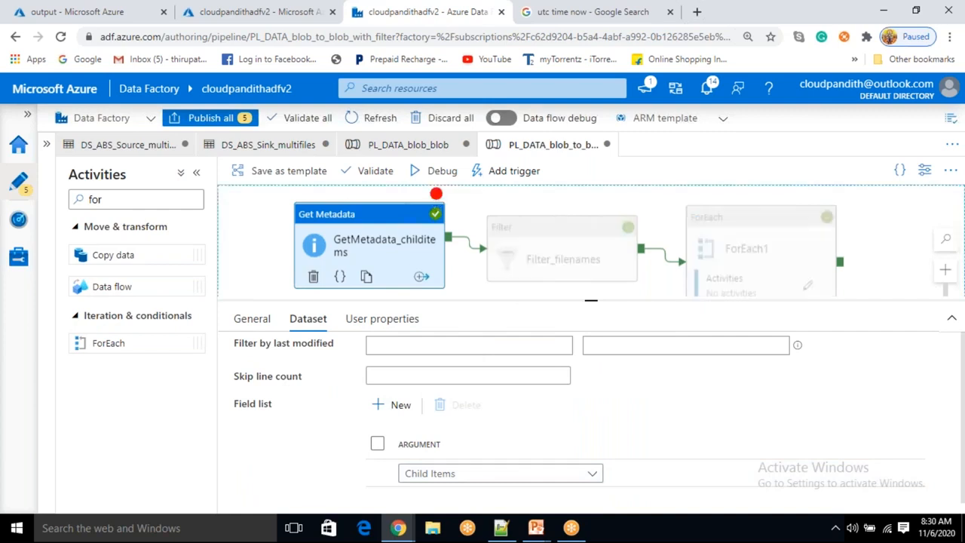
pyautogui.click(442, 175)
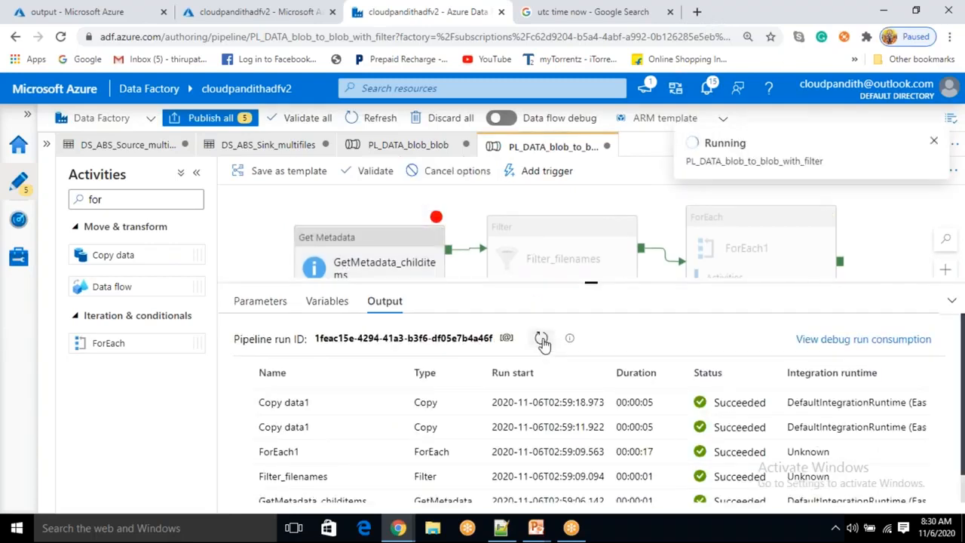
pyautogui.click(541, 341)
# Step: Examine the file names and types listed under childItems in the output of the GetMetadata_childitems run
pyautogui.click(390, 403)
pyautogui.click(389, 402)
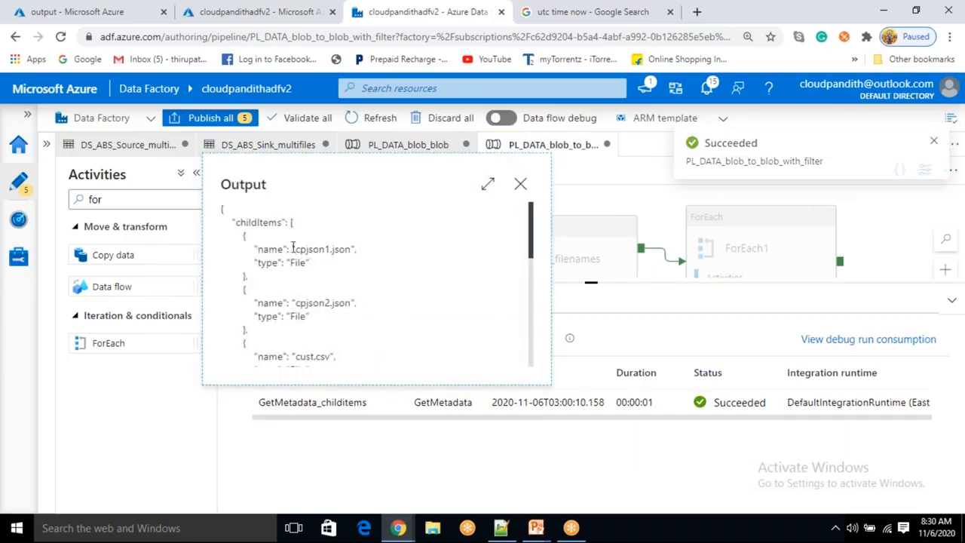
pyautogui.moveTo(293, 248); pyautogui.dragTo(334, 263)
pyautogui.moveTo(300, 302); pyautogui.dragTo(344, 340)
pyautogui.click(315, 332)
pyautogui.scroll(-2, 306, 324)
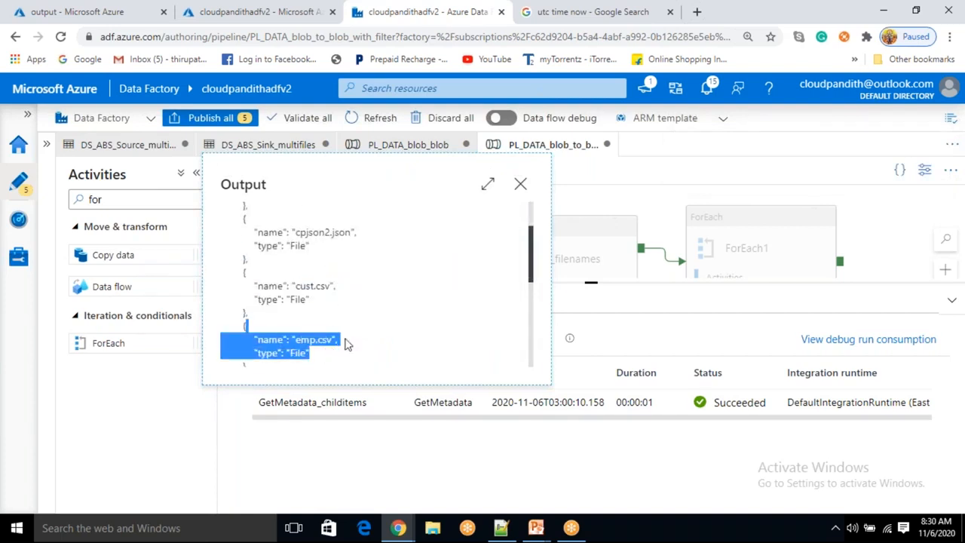
pyautogui.click(522, 187)
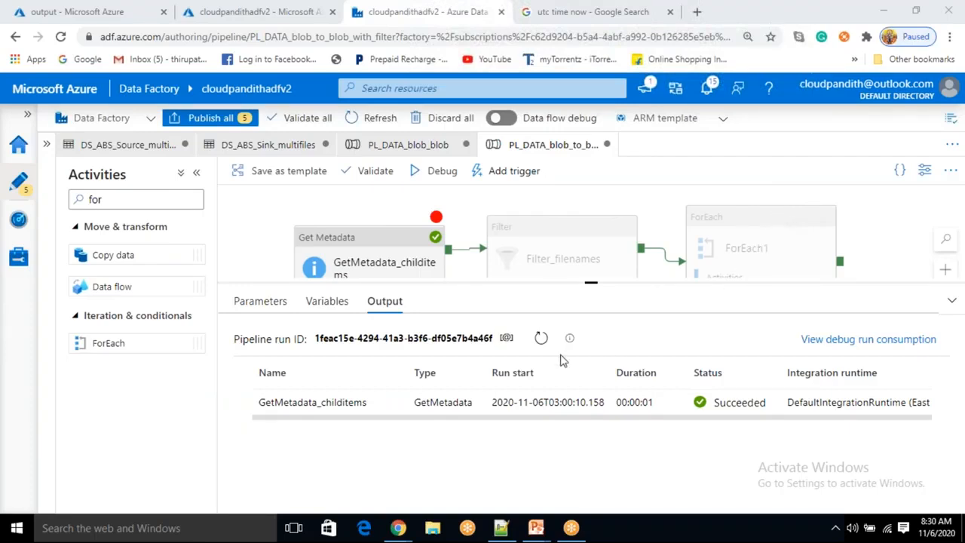
# Step: Review the argument options available for the field list of GetMetadata_childitems, keeping Child Items selected
pyautogui.click(392, 272)
pyautogui.scroll(-2, 562, 471)
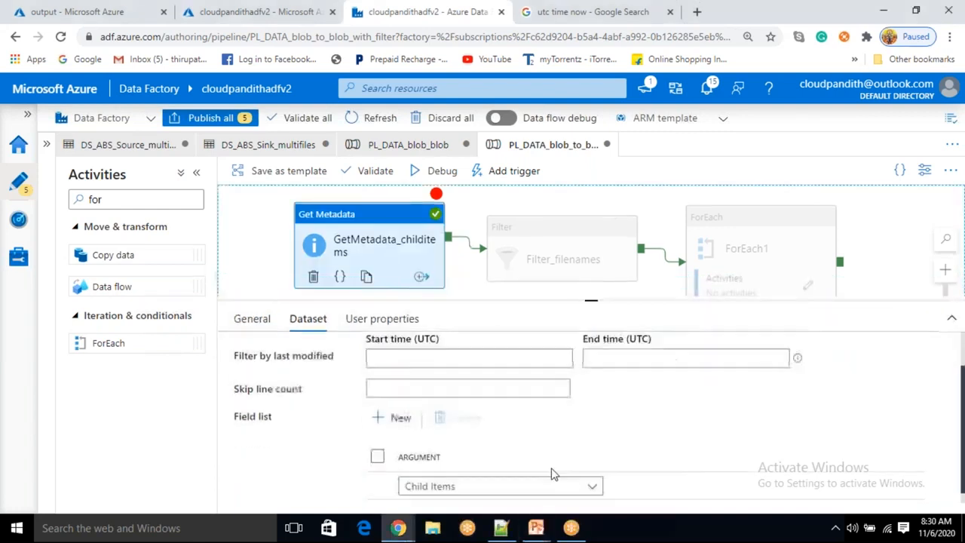
pyautogui.click(457, 475)
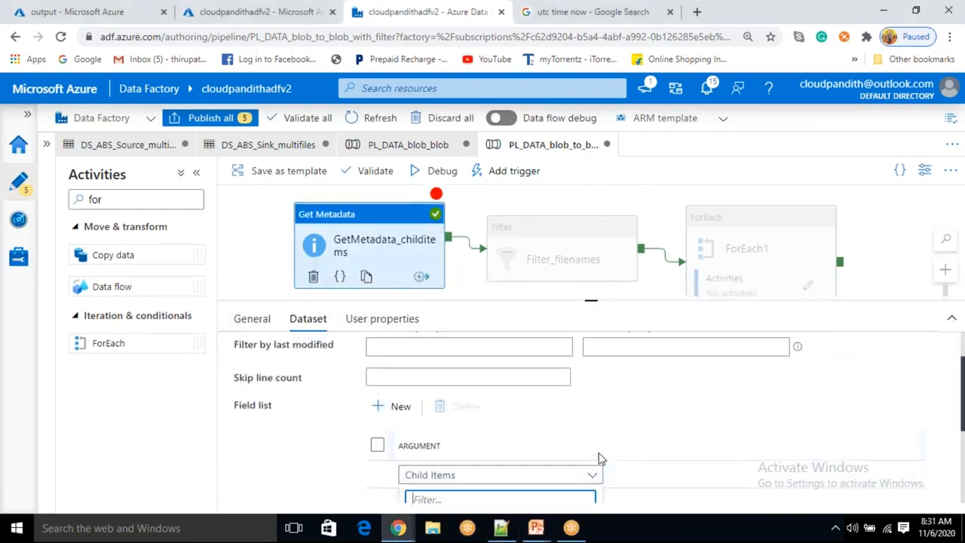
pyautogui.scroll(-2, 606, 455)
pyautogui.scroll(-2, 632, 457)
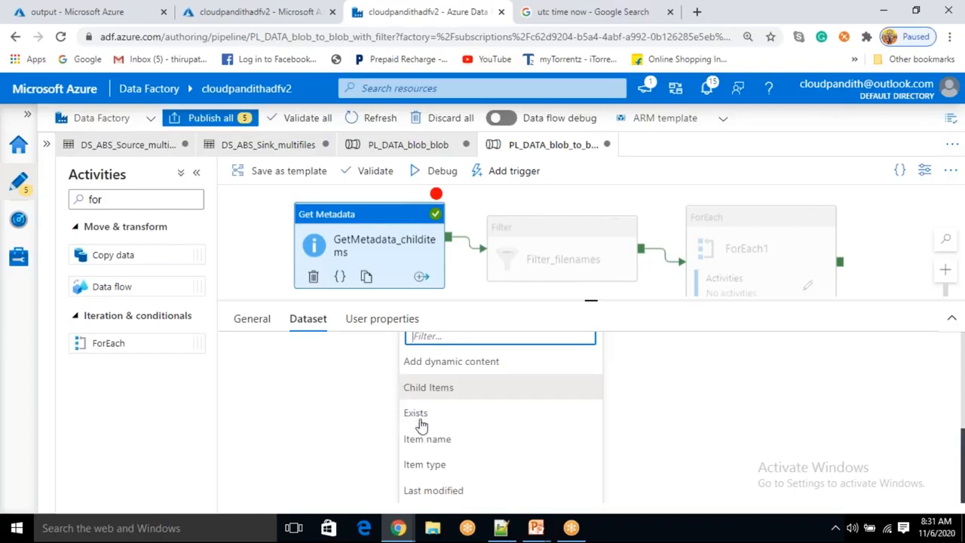
pyautogui.click(337, 399)
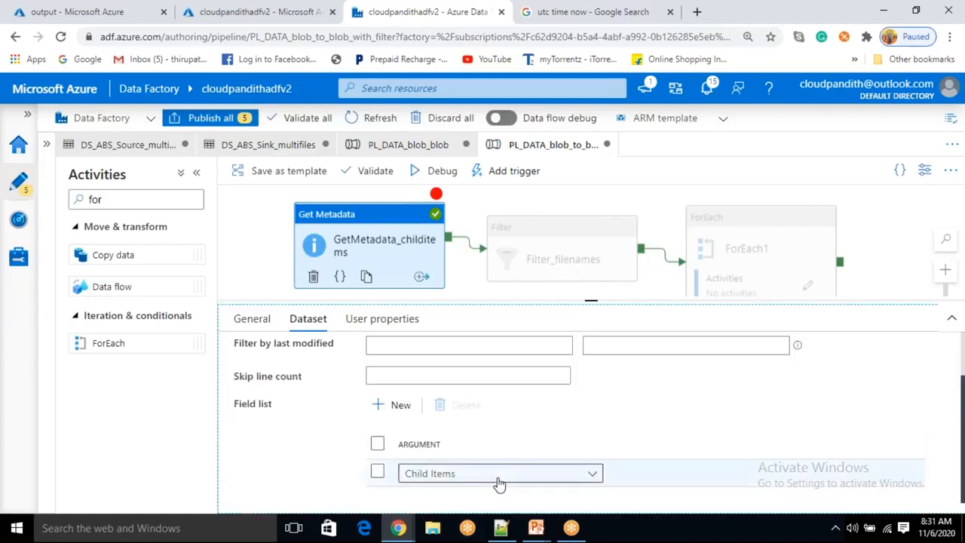
pyautogui.scroll(2, 537, 407)
pyautogui.scroll(-2, 534, 408)
pyautogui.scroll(3, 533, 407)
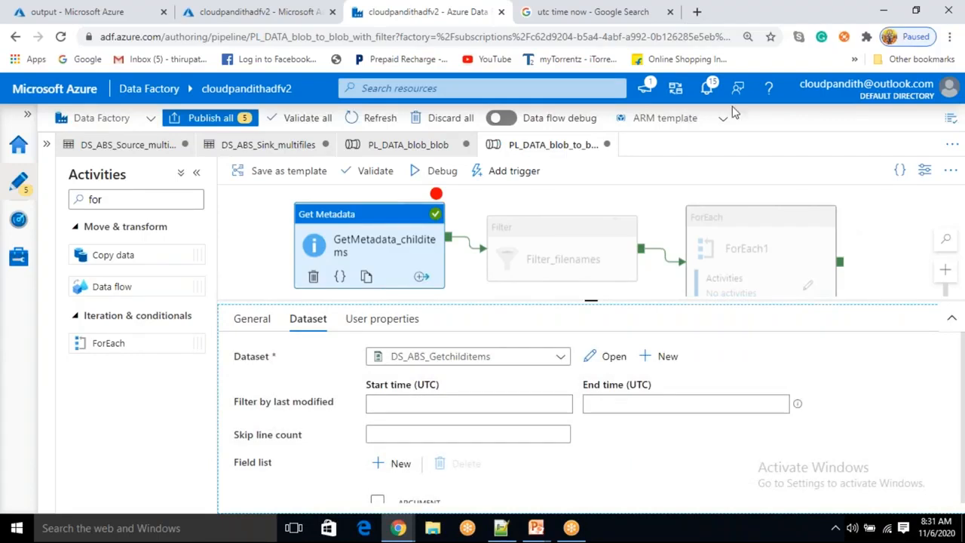
pyautogui.click(715, 58)
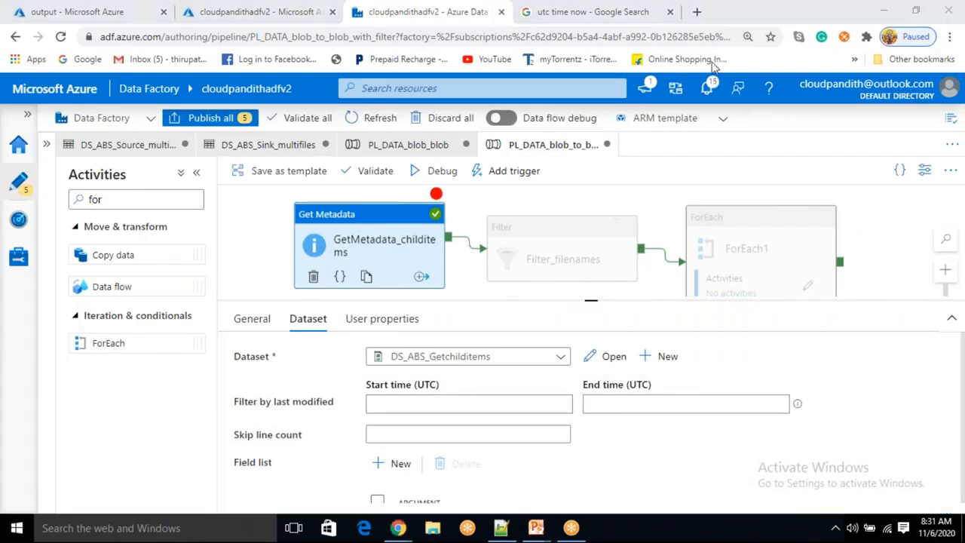
# Step: Move the breakpoint from GetMetadata_childitems to Filter_filenames, start a debug run, and refresh its run output
pyautogui.click(435, 194)
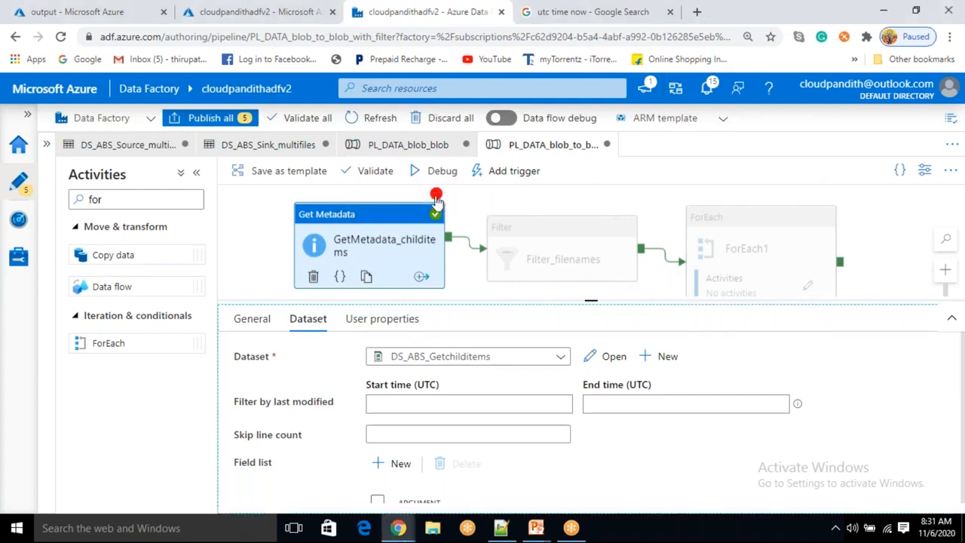
pyautogui.click(559, 251)
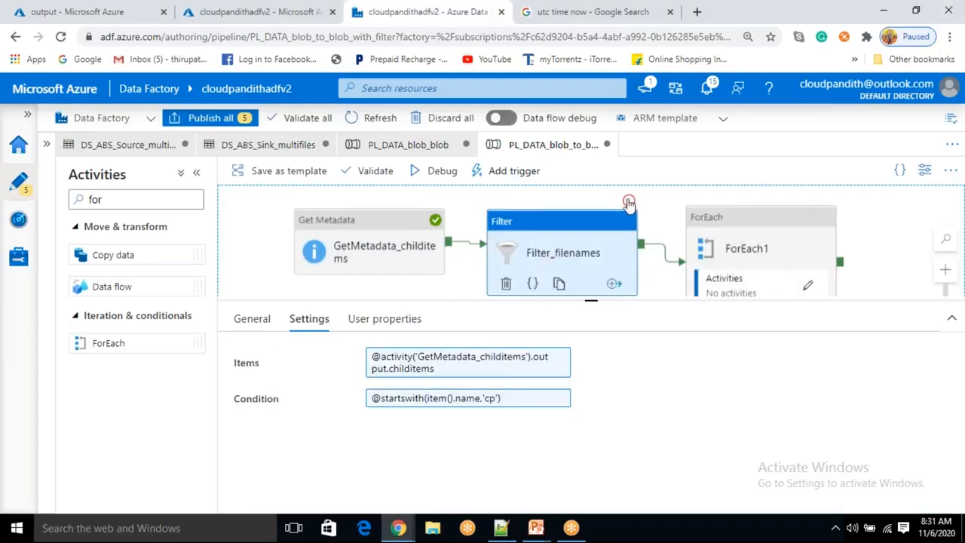
pyautogui.click(629, 201)
pyautogui.click(436, 172)
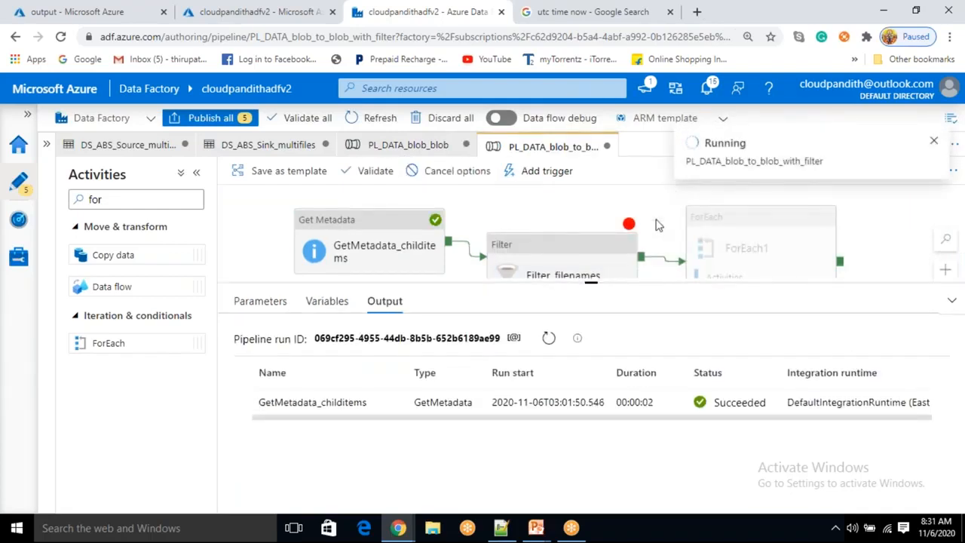
pyautogui.click(549, 339)
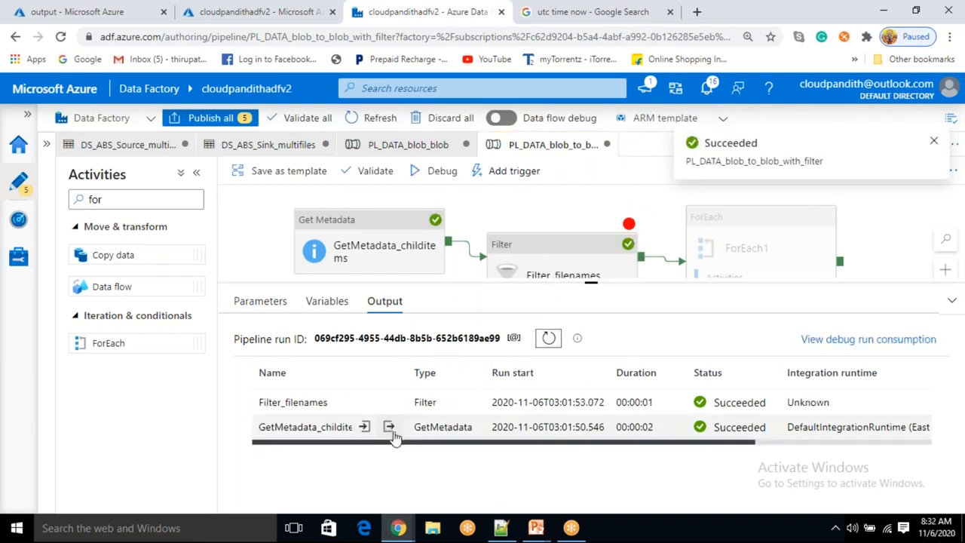
# Step: Examine the childItems array in the GetMetadata_childitems output of the new debug run
pyautogui.click(389, 427)
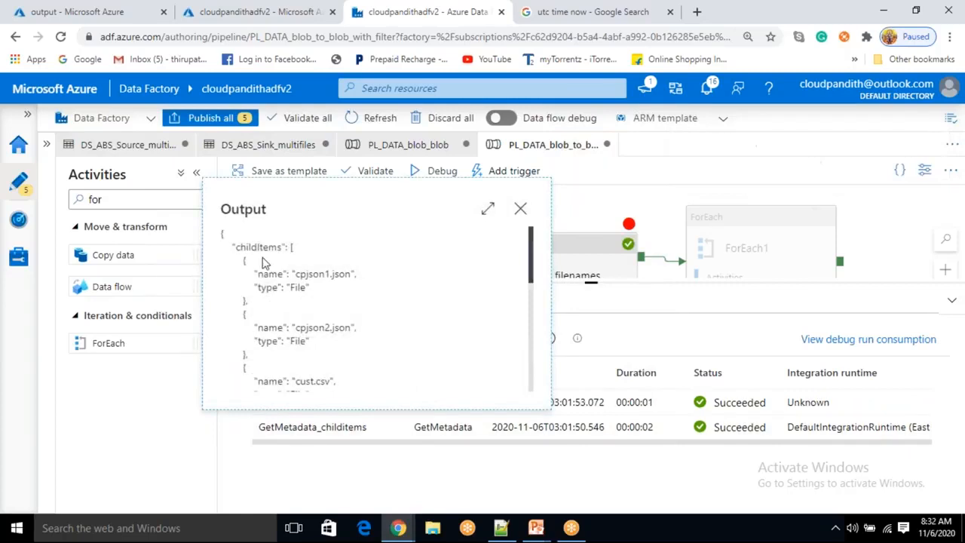
pyautogui.moveTo(247, 242); pyautogui.dragTo(249, 356)
pyautogui.click(519, 210)
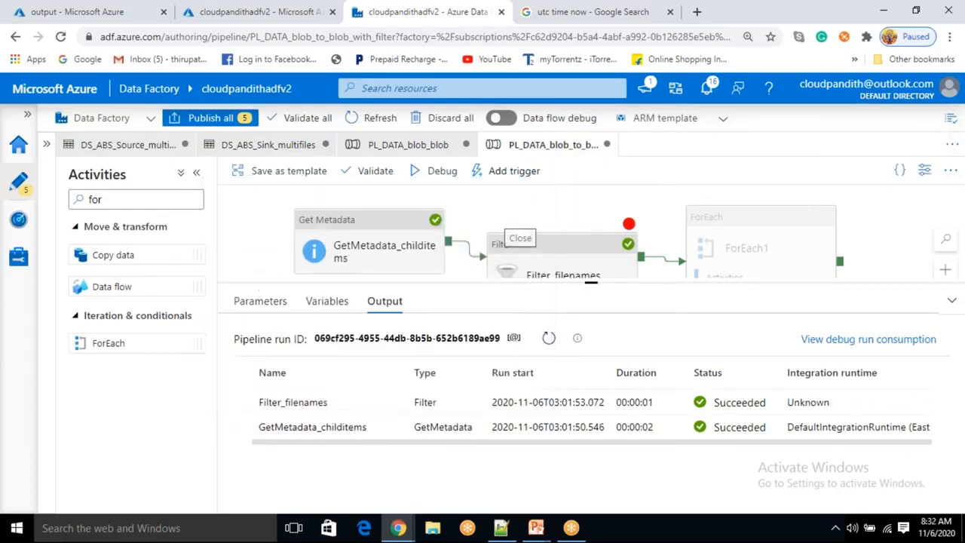
# Step: Review the Items expression of Filter_filenames that references the child items output of GetMetadata_childitems
pyautogui.click(497, 245)
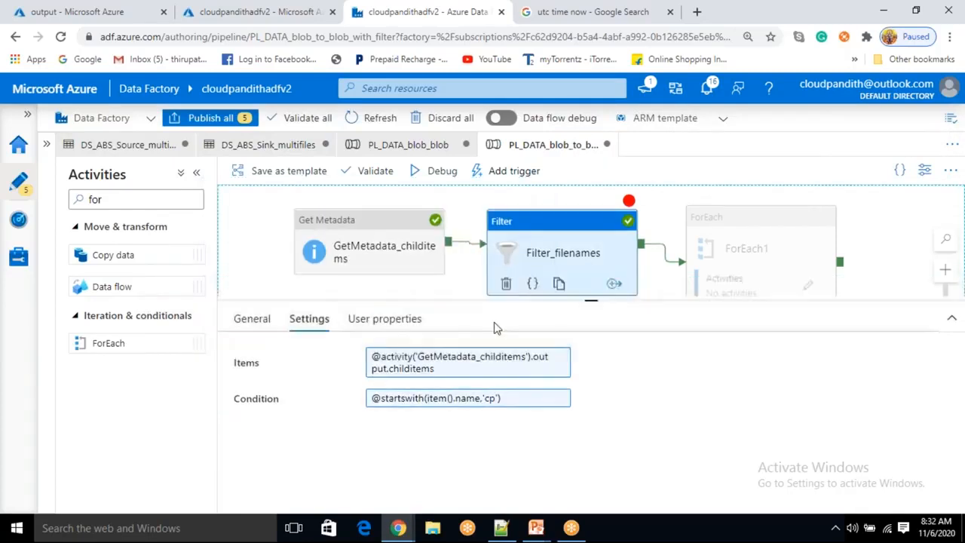
pyautogui.click(459, 362)
pyautogui.doubleClick(678, 158)
pyautogui.click(711, 157)
pyautogui.click(541, 496)
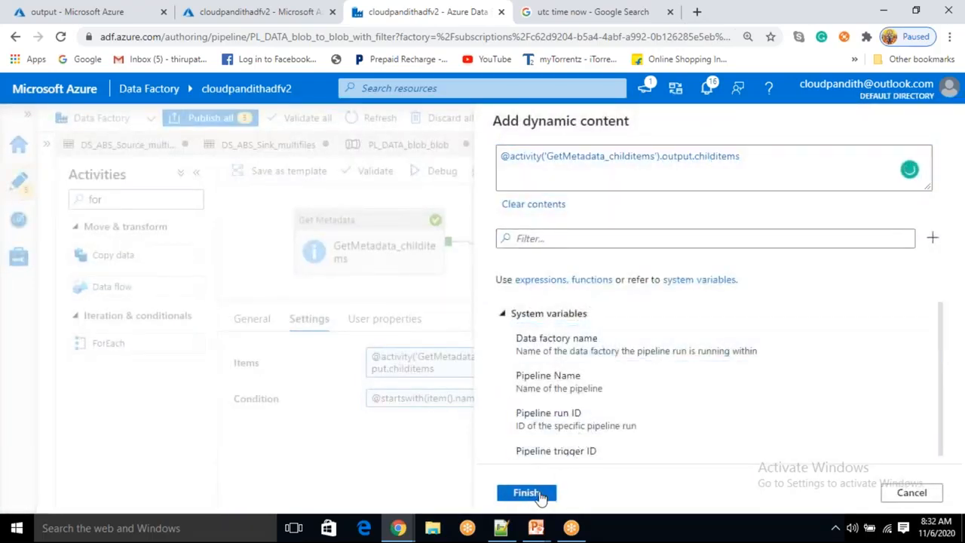
pyautogui.click(654, 195)
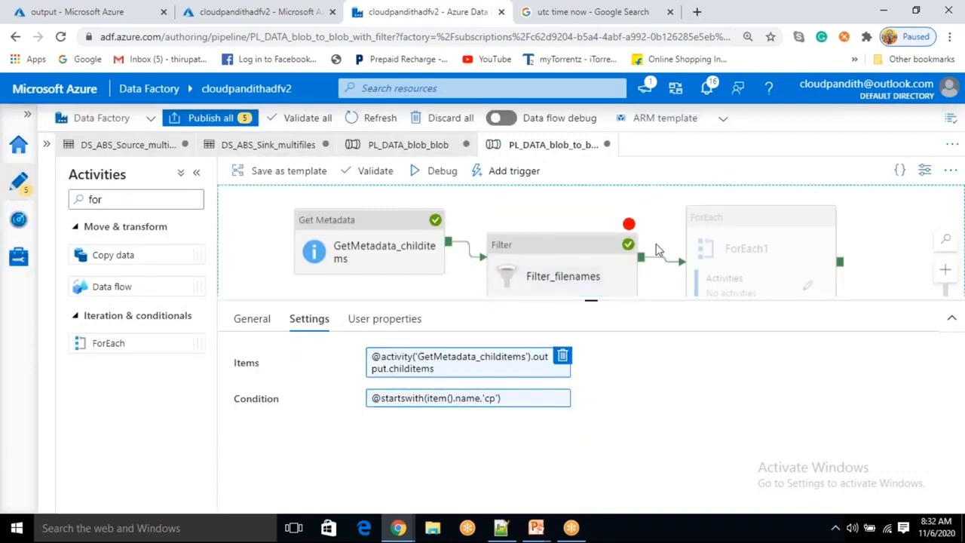
# Step: Examine the Filter_filenames run output, comparing its item counts and the filtered files in the Value array
pyautogui.click(387, 401)
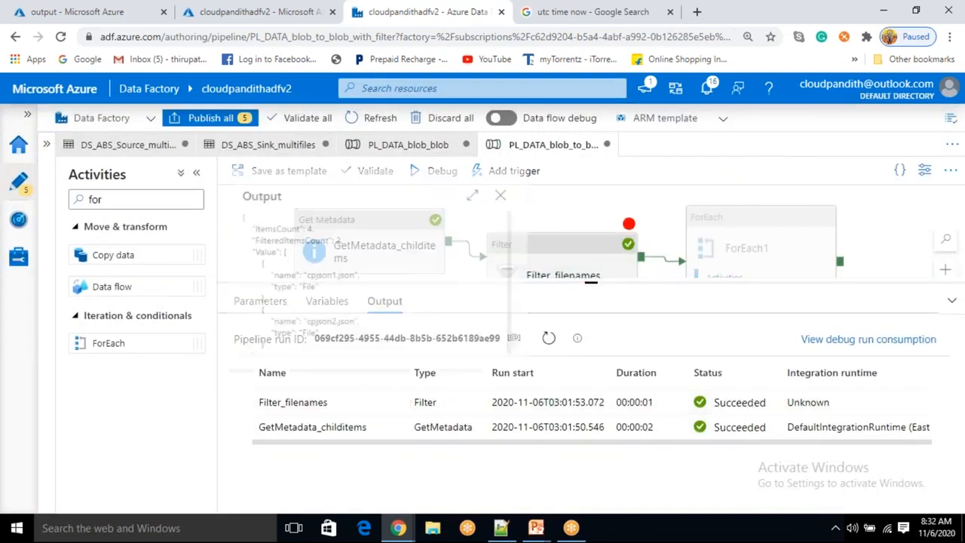
pyautogui.moveTo(248, 220); pyautogui.dragTo(314, 237)
pyautogui.click(343, 273)
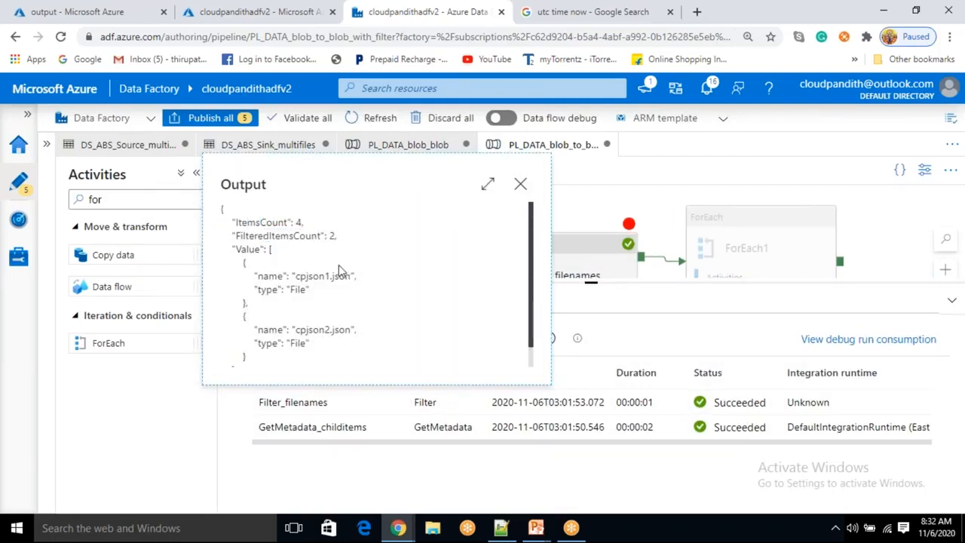
pyautogui.moveTo(238, 249); pyautogui.dragTo(258, 365)
pyautogui.click(254, 269)
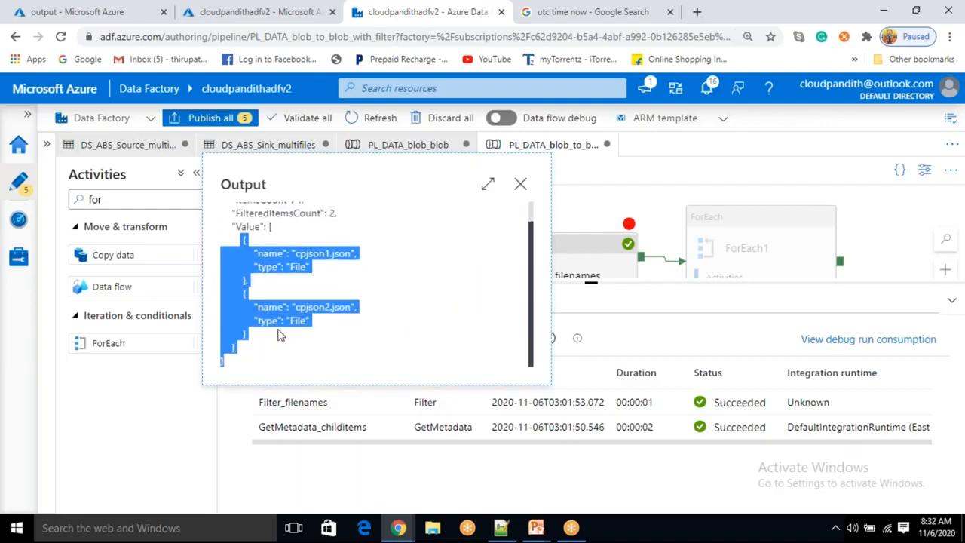
pyautogui.click(263, 279)
pyautogui.moveTo(243, 239); pyautogui.dragTo(263, 338)
pyautogui.doubleClick(246, 228)
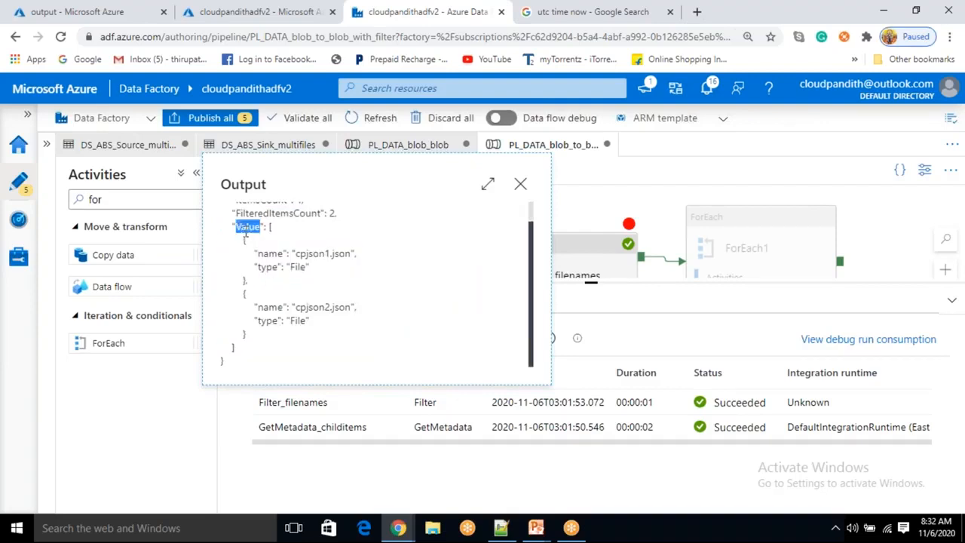
pyautogui.click(520, 184)
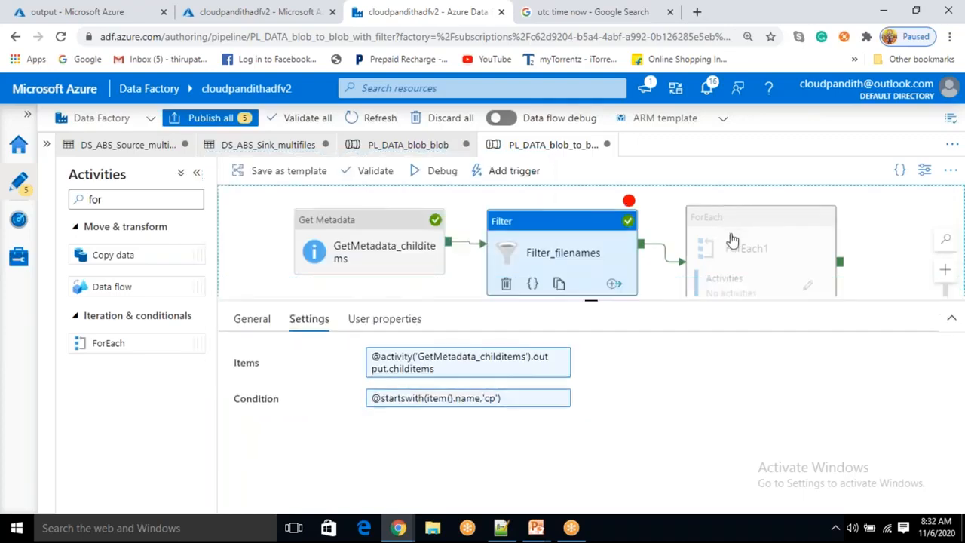
pyautogui.click(629, 202)
pyautogui.click(741, 249)
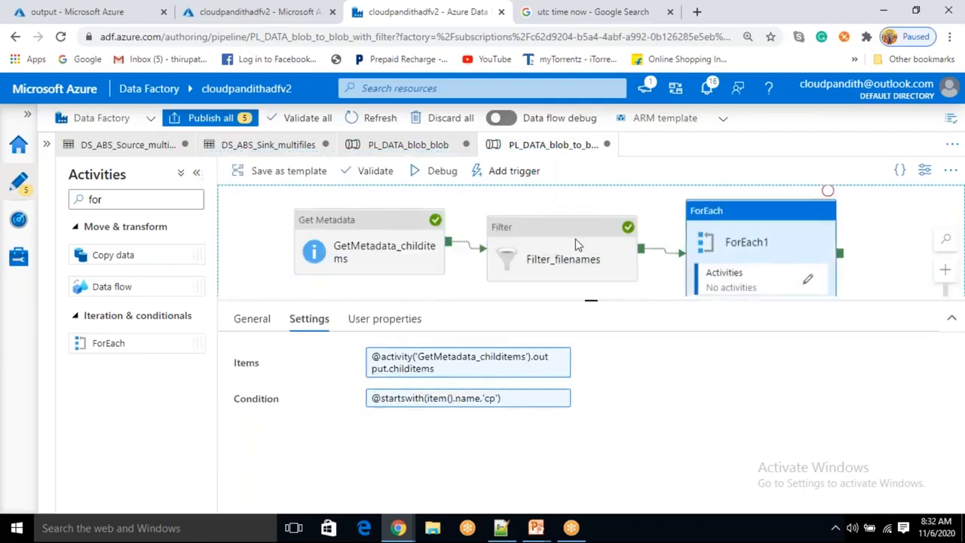
pyautogui.click(455, 382)
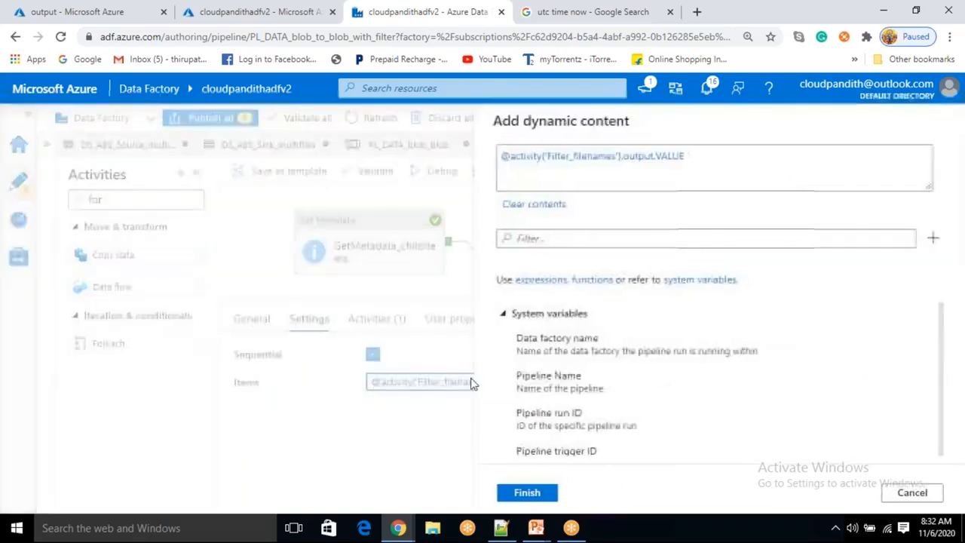
pyautogui.doubleClick(585, 157)
pyautogui.doubleClick(639, 156)
pyautogui.doubleClick(670, 157)
pyautogui.moveTo(709, 156); pyautogui.dragTo(658, 157)
pyautogui.click(693, 156)
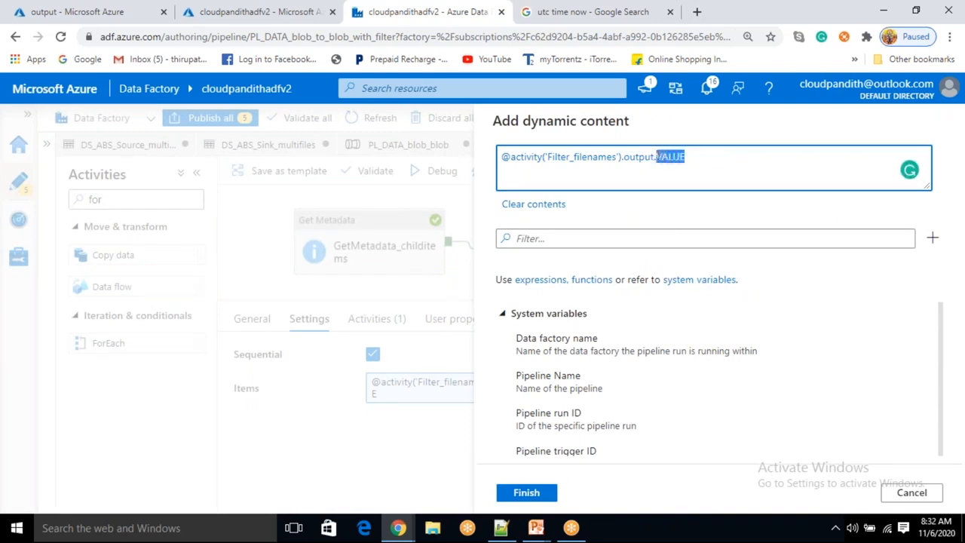
pyautogui.click(683, 156)
pyautogui.doubleClick(668, 157)
pyautogui.click(691, 156)
pyautogui.click(528, 491)
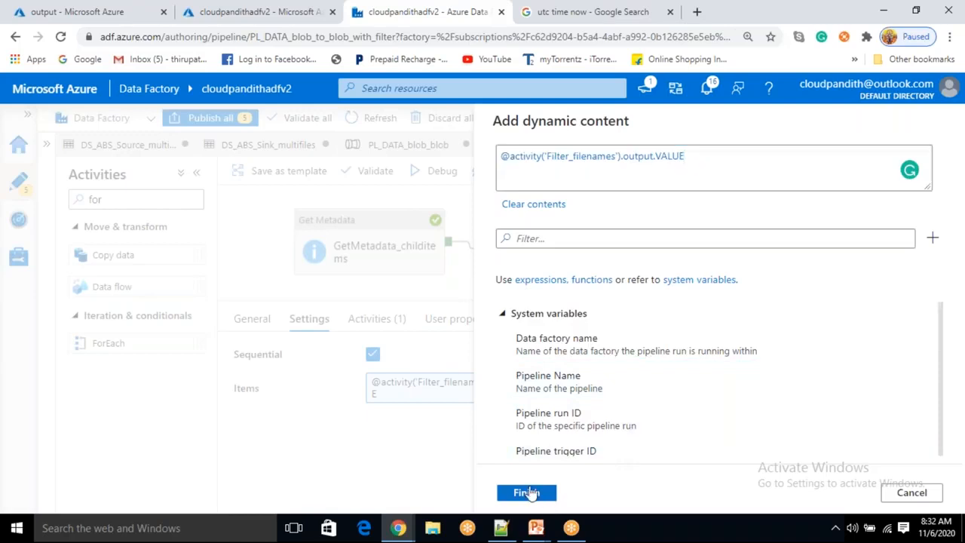
# Step: Examine the name and type of the first file in the Filter_filenames run output
pyautogui.click(537, 245)
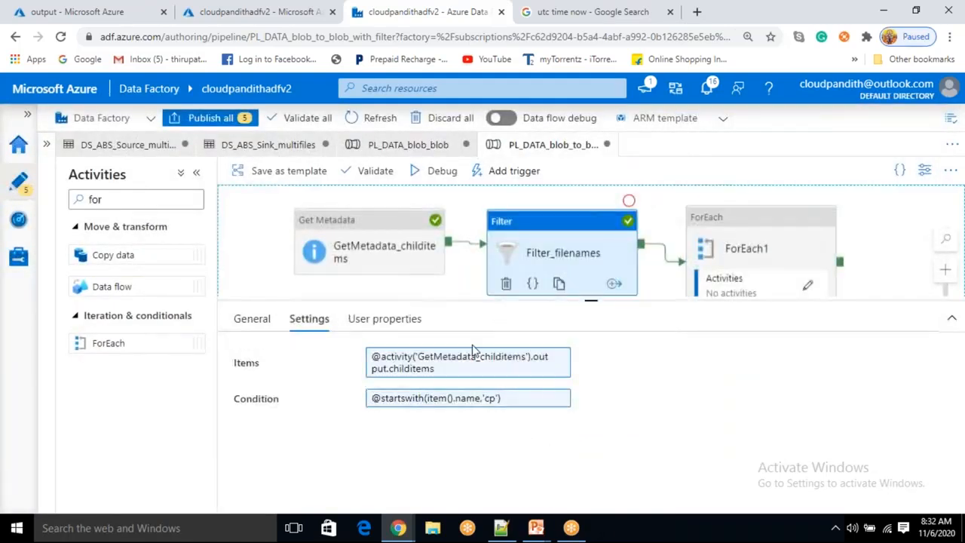
pyautogui.click(674, 218)
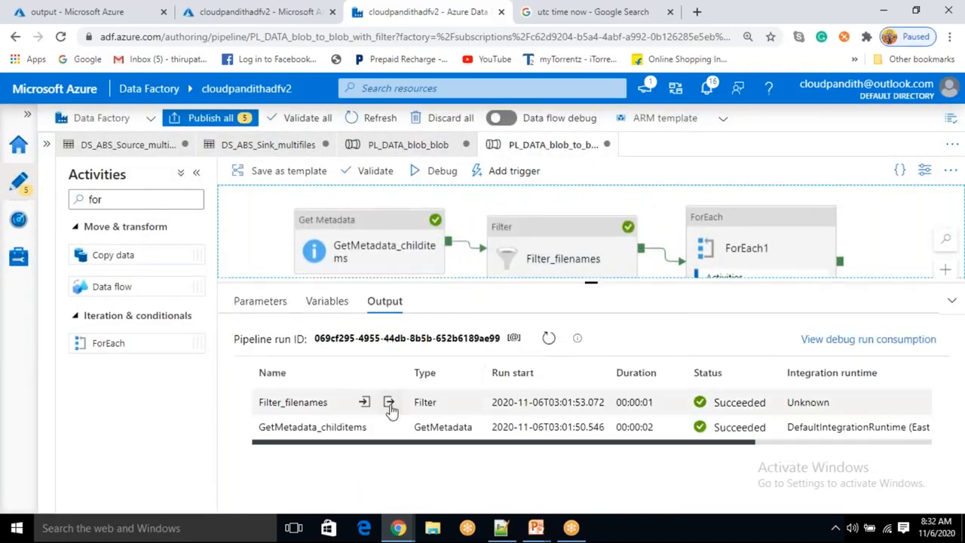
pyautogui.click(389, 403)
pyautogui.moveTo(263, 277); pyautogui.dragTo(355, 277)
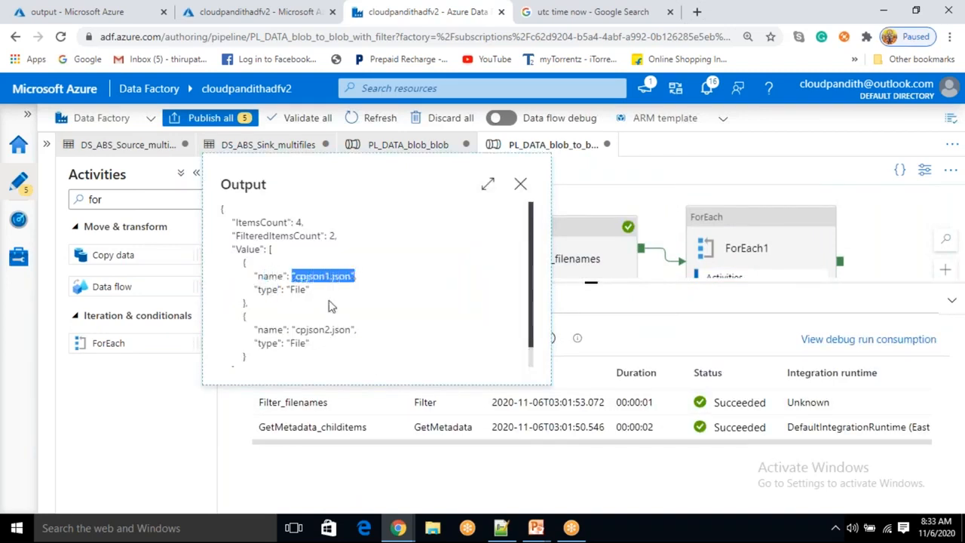
pyautogui.click(290, 290)
pyautogui.moveTo(288, 289); pyautogui.dragTo(308, 291)
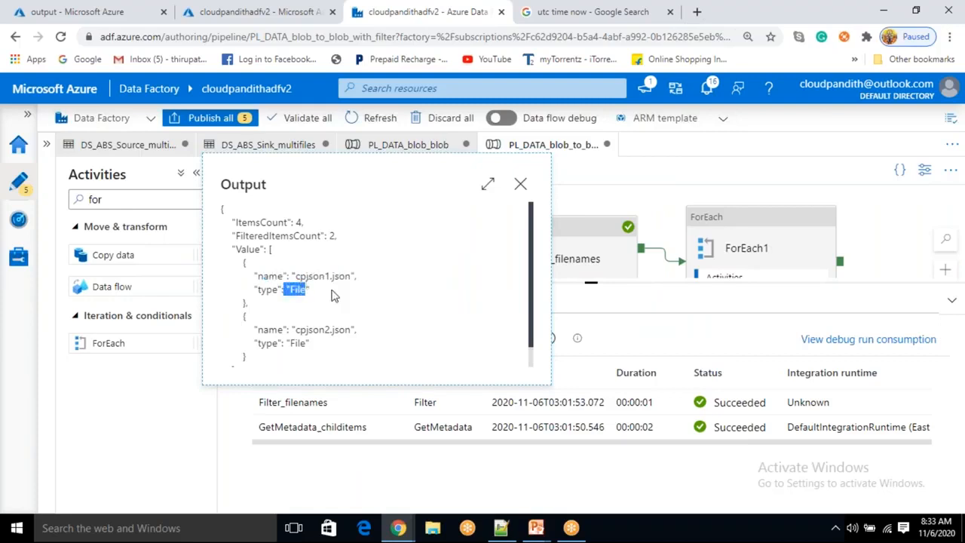
pyautogui.click(528, 184)
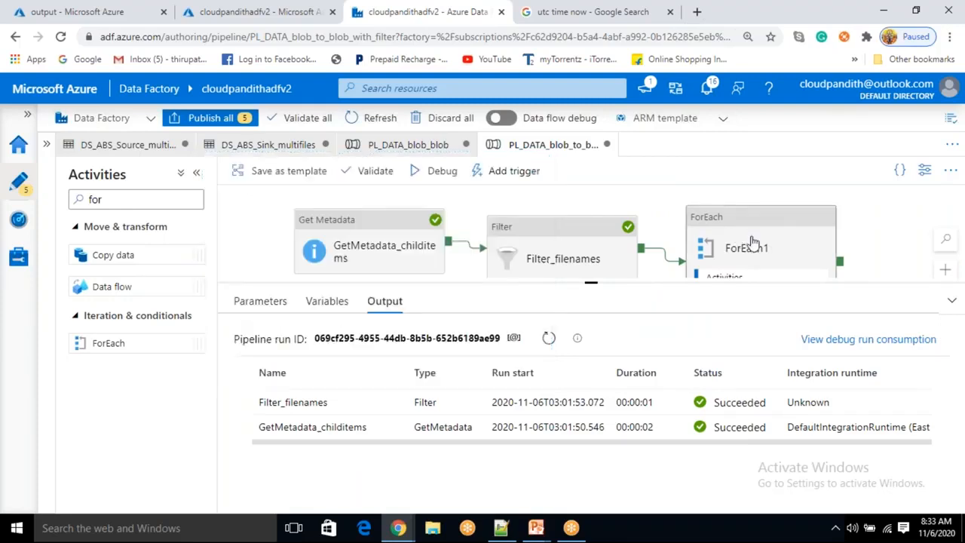
pyautogui.click(753, 243)
pyautogui.click(806, 280)
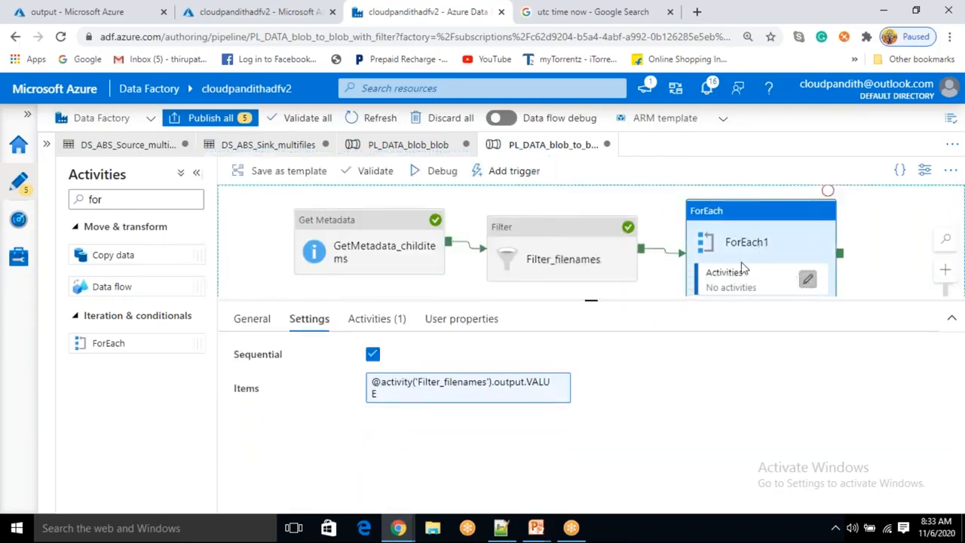
pyautogui.click(574, 230)
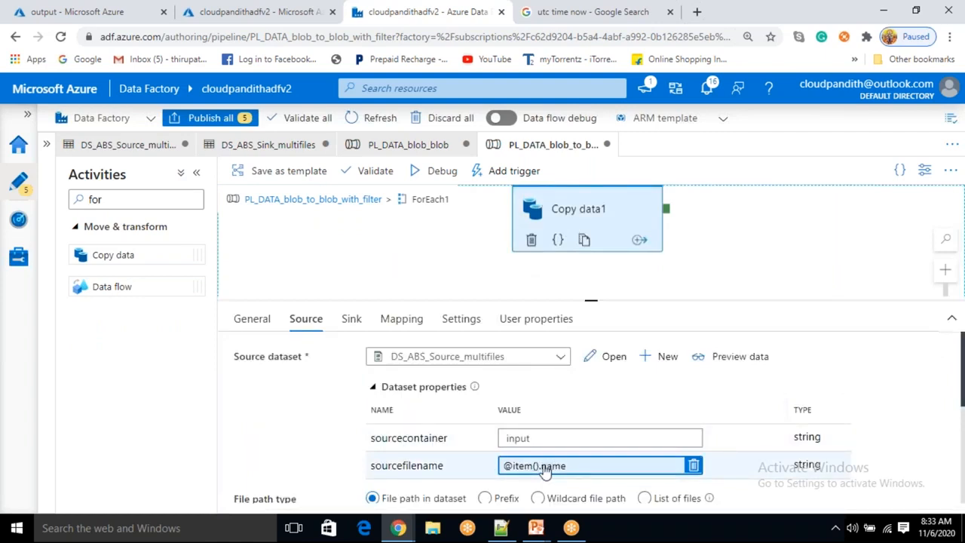
pyautogui.click(350, 201)
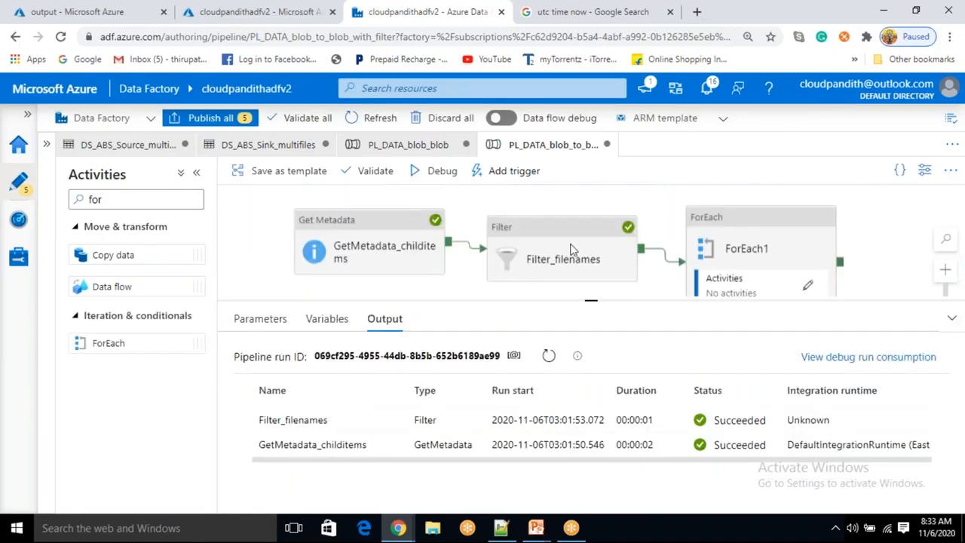
# Step: Reopen the Filter_filenames run output and compare the two file entries in the Value array
pyautogui.click(665, 203)
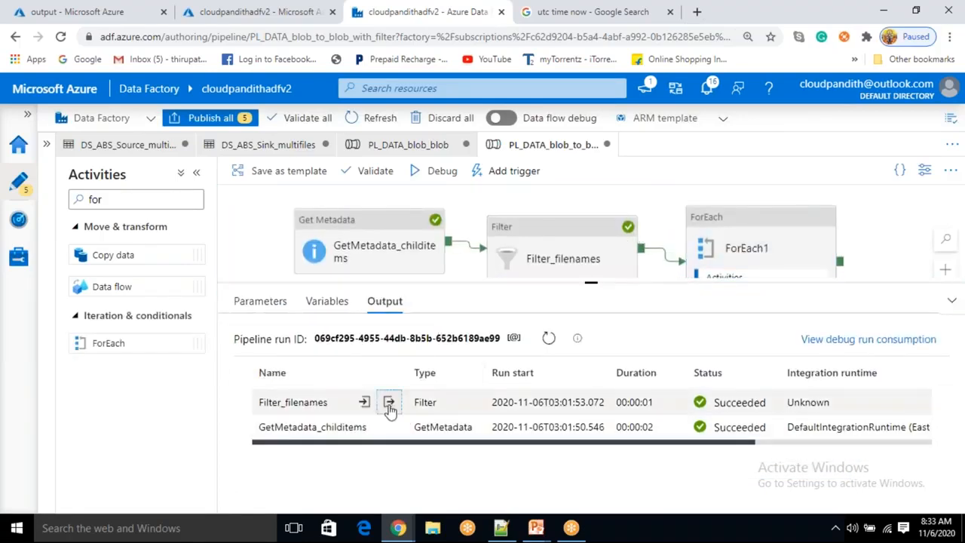
pyautogui.click(388, 402)
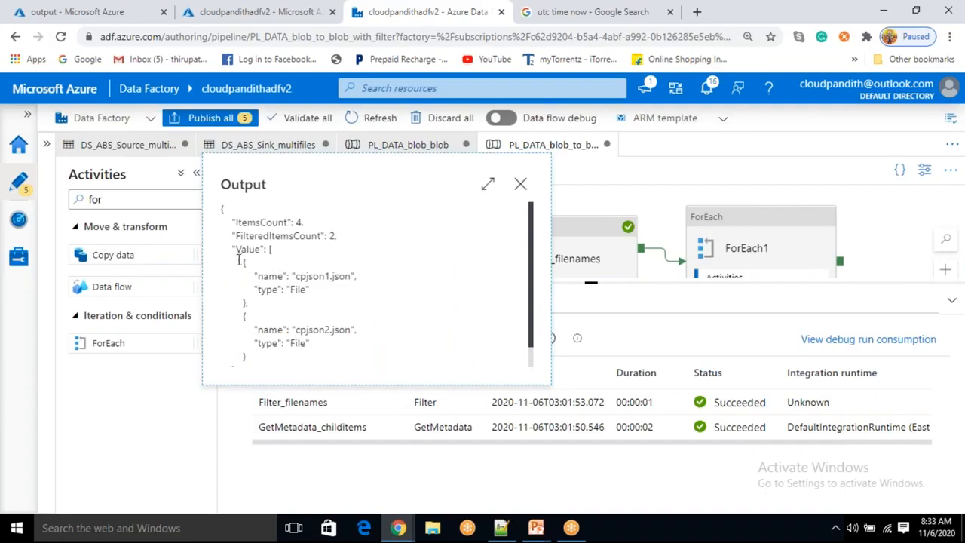
pyautogui.moveTo(254, 277); pyautogui.dragTo(277, 358)
pyautogui.click(235, 320)
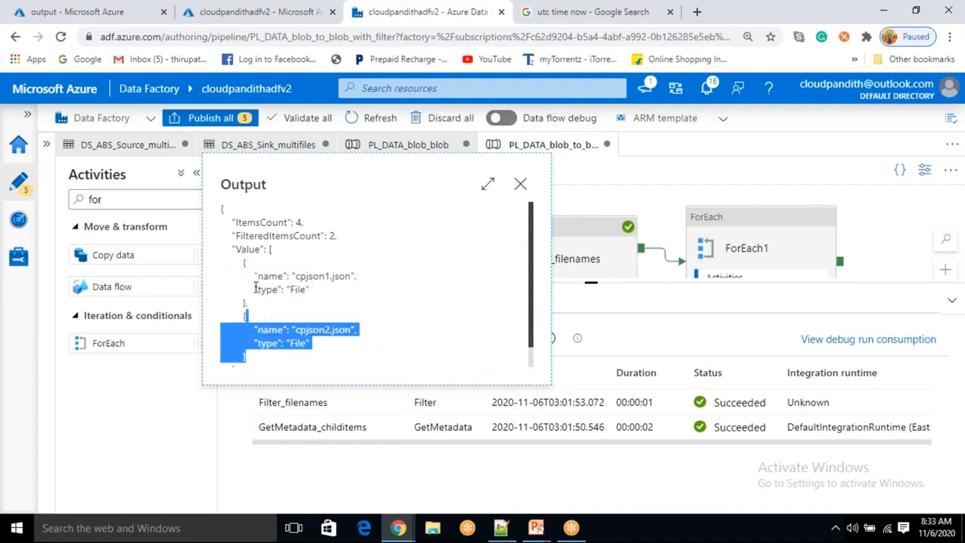
pyautogui.moveTo(244, 263); pyautogui.dragTo(257, 309)
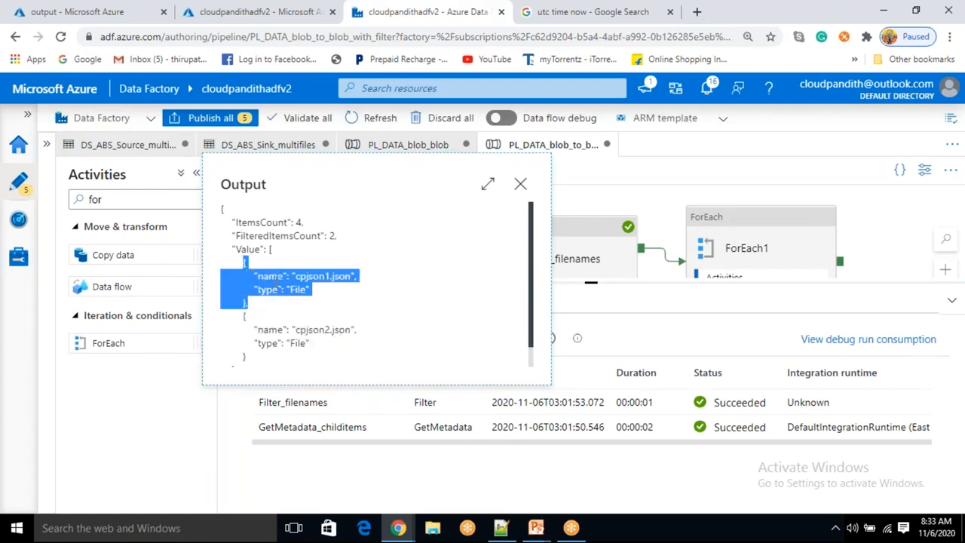
pyautogui.moveTo(292, 276); pyautogui.dragTo(369, 277)
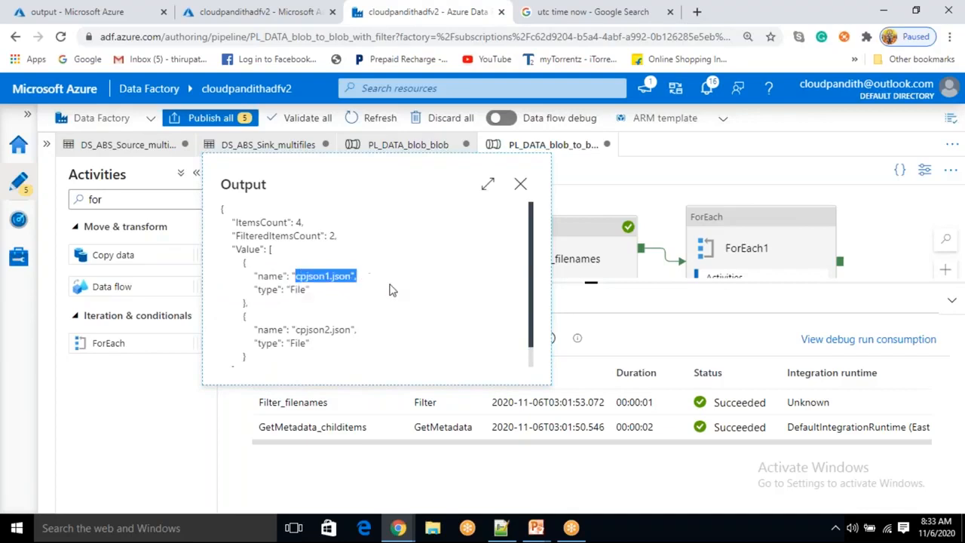
pyautogui.click(389, 291)
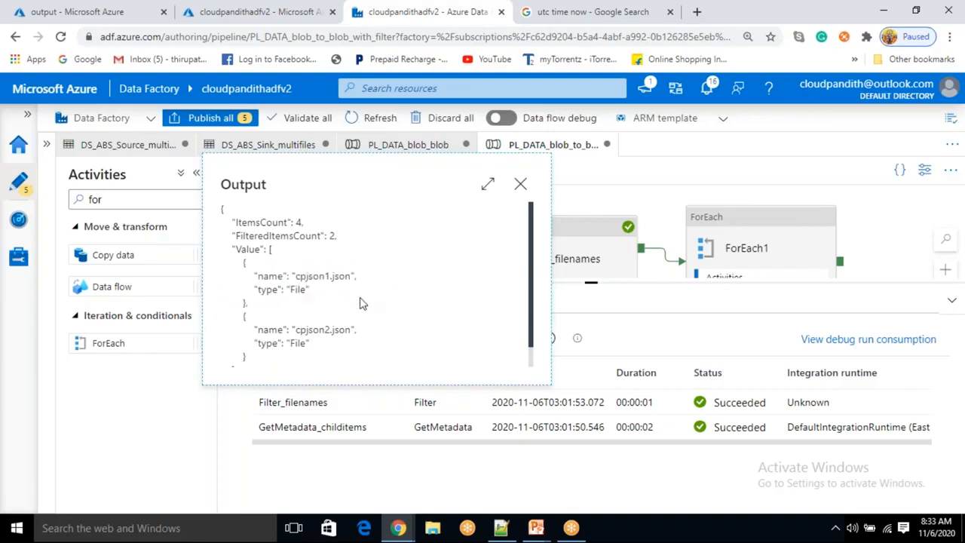
# Step: Examine the type and name properties of the cpjson1.json entry as the first ForEach item
pyautogui.doubleClick(260, 292)
pyautogui.moveTo(292, 292); pyautogui.dragTo(314, 295)
pyautogui.click(330, 295)
pyautogui.moveTo(242, 259); pyautogui.dragTo(256, 308)
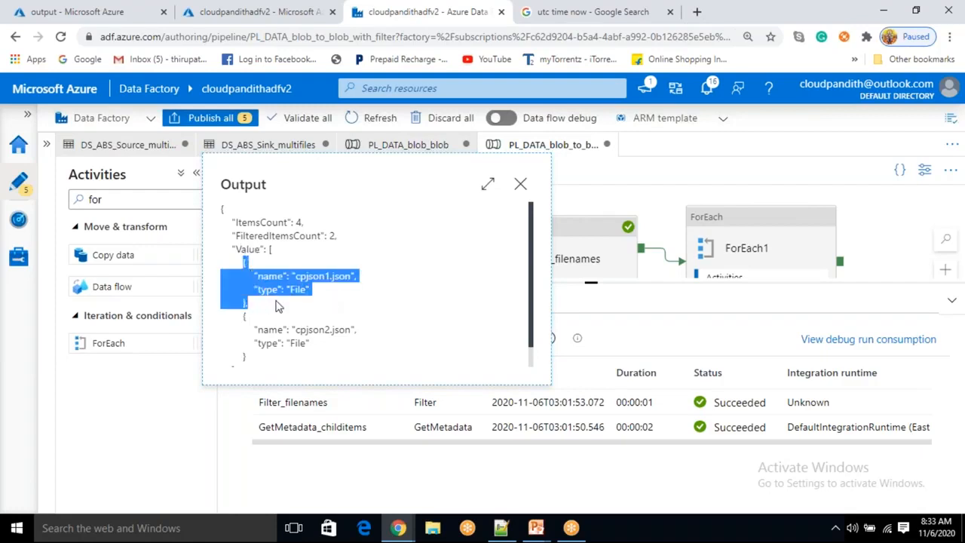
pyautogui.click(275, 305)
pyautogui.moveTo(291, 276); pyautogui.dragTo(351, 276)
pyautogui.click(356, 294)
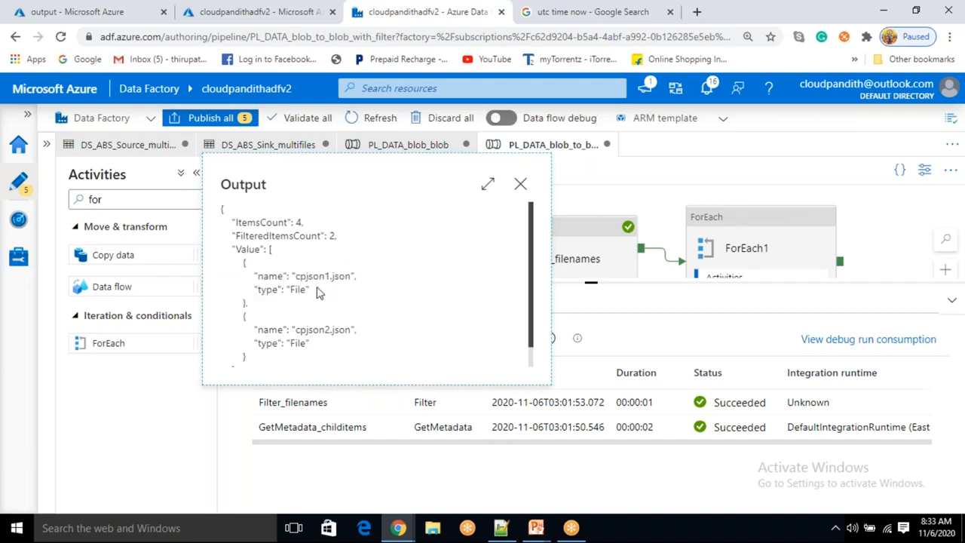
# Step: Switch to the PowerPoint slide show and replay the Data Flow Diagram animation up to arrow 2 entering the Copy Activity
pyautogui.click(550, 517)
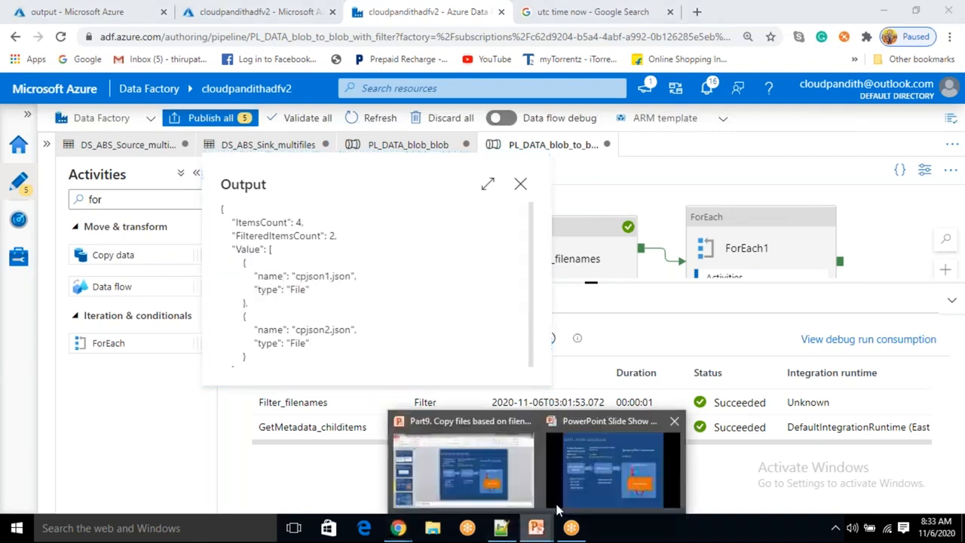
pyautogui.click(573, 494)
pyautogui.press('Left')
pyautogui.press('Left')
pyautogui.press('Left')
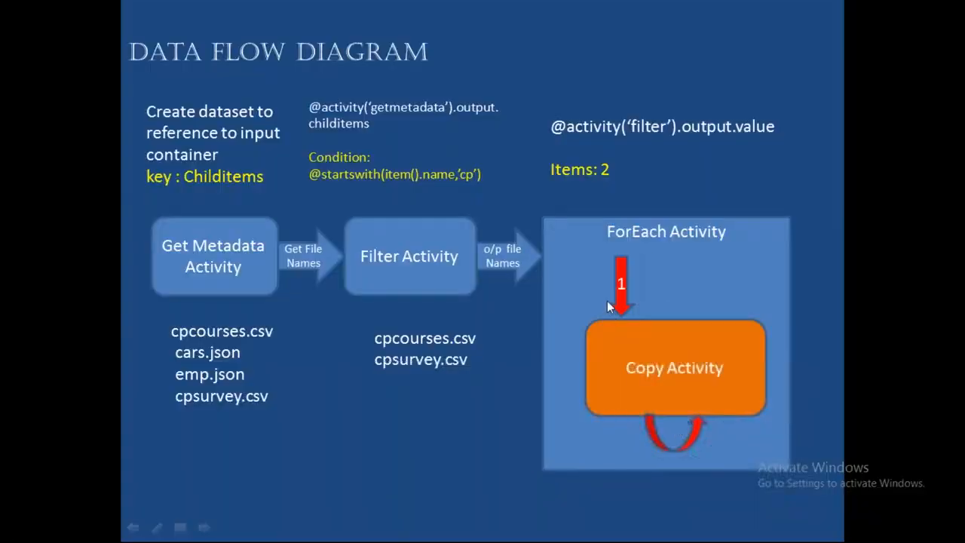
pyautogui.press('Right')
pyautogui.press('Right')
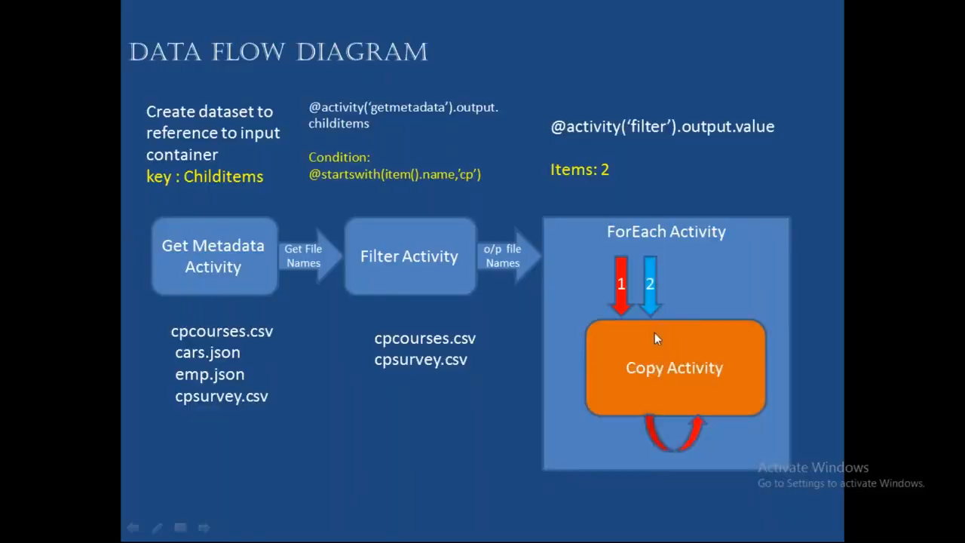
# Step: Switch back to Azure Data Factory and examine the cpjson2.json entry in the Filter_filenames output
pyautogui.hotkey('alt', 'Tab')
pyautogui.moveTo(244, 317); pyautogui.dragTo(263, 340)
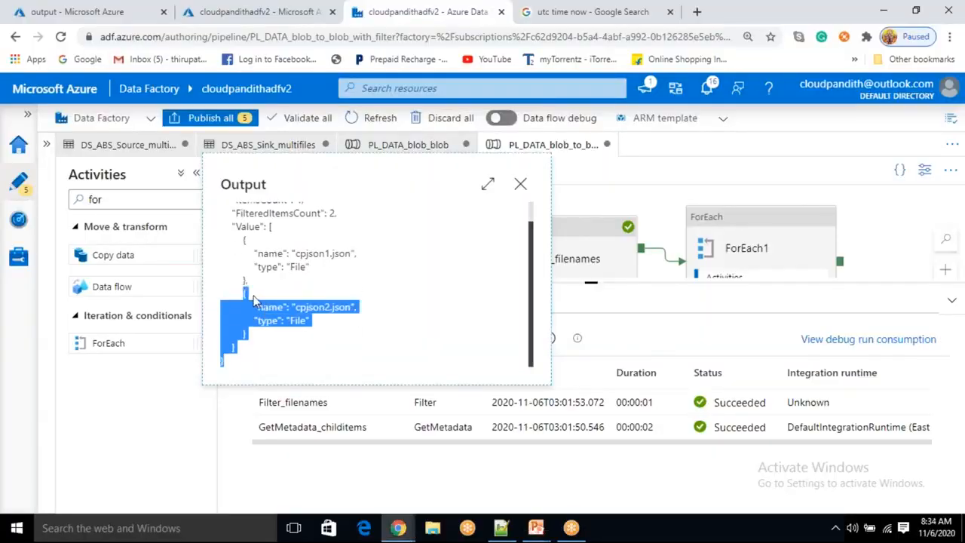
pyautogui.doubleClick(270, 307)
pyautogui.moveTo(294, 310); pyautogui.dragTo(349, 307)
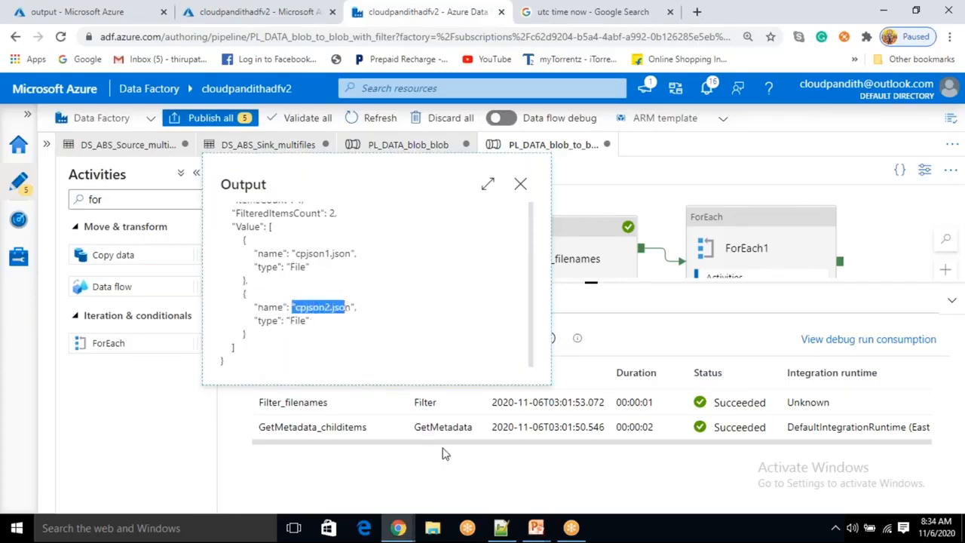
# Step: Switch to the PowerPoint slide show and advance the Data Flow Diagram to the second Copy Activity loop
pyautogui.moveTo(534, 526)
pyautogui.click(591, 440)
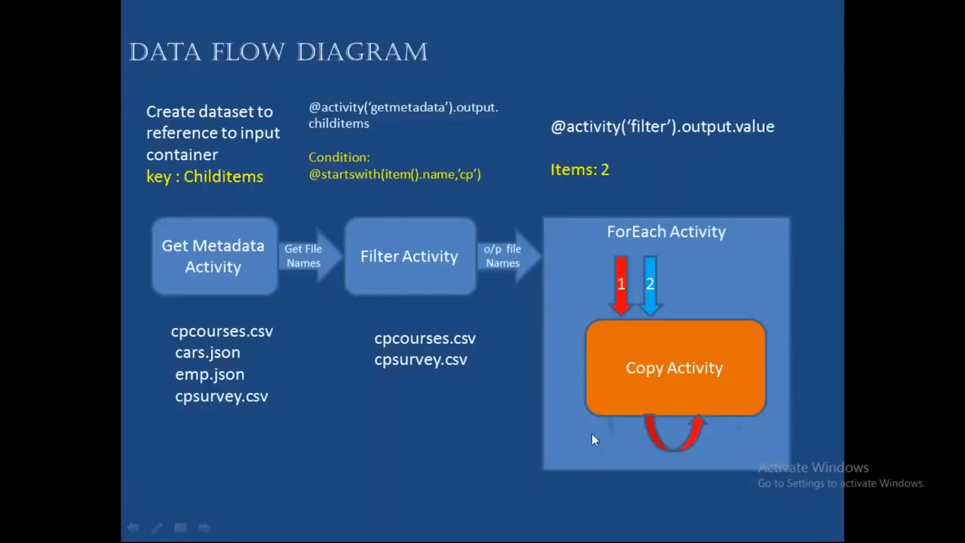
pyautogui.click(591, 432)
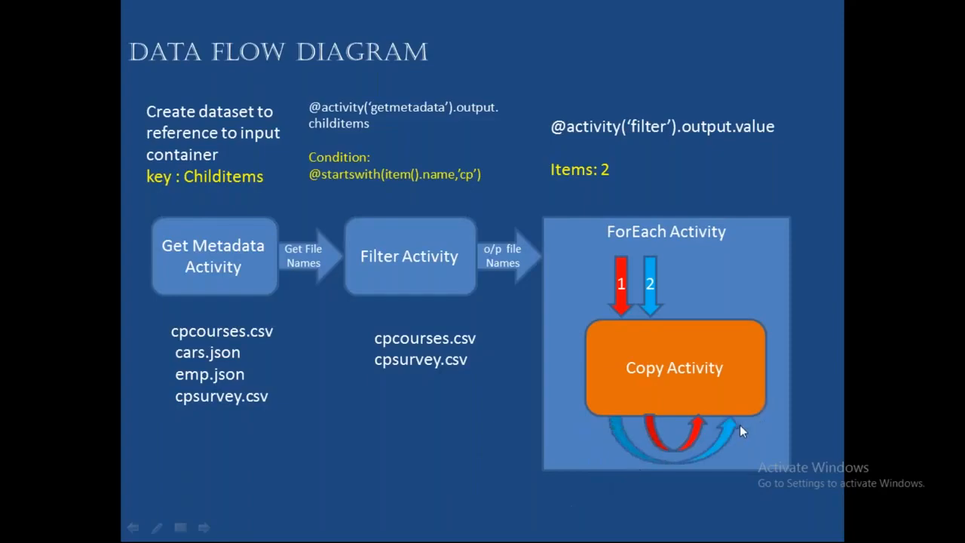
# Step: Switch back to Azure Data Factory, close the Filter_filenames output and review the activity contained in ForEach1
pyautogui.hotkey('alt', 'Tab')
pyautogui.click(740, 250)
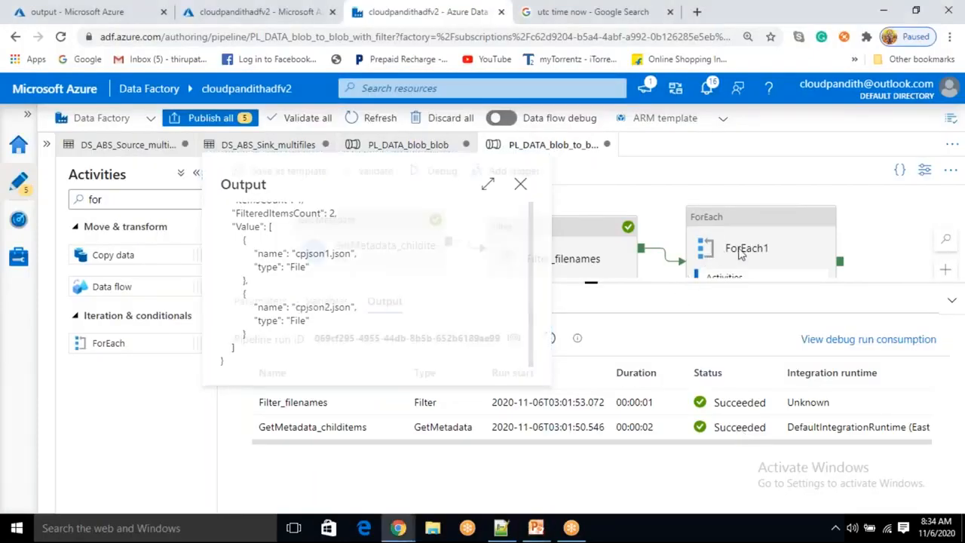
pyautogui.click(763, 254)
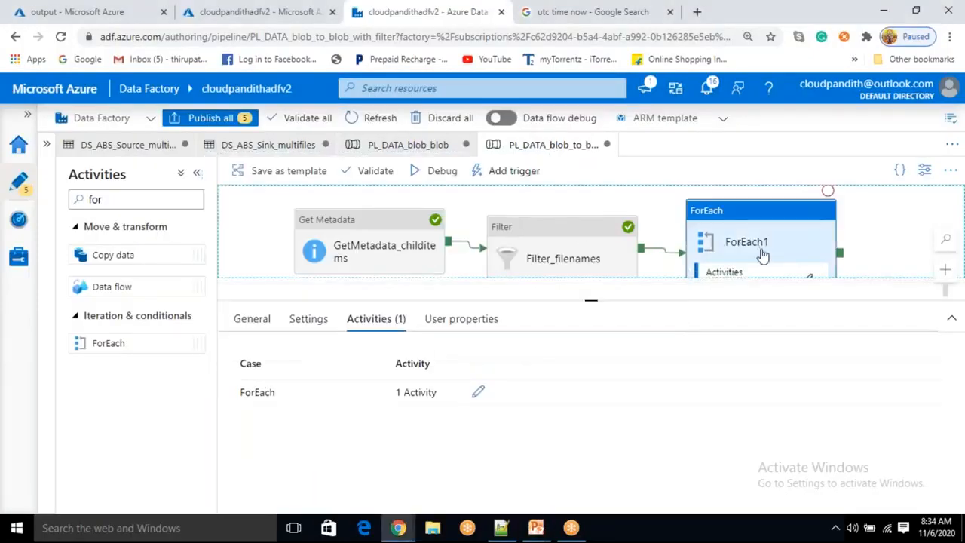
pyautogui.click(671, 208)
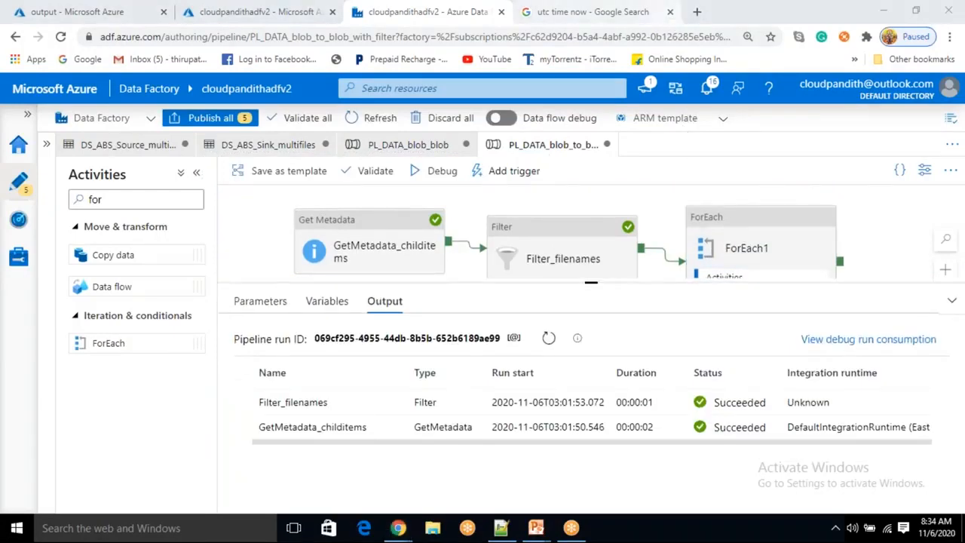